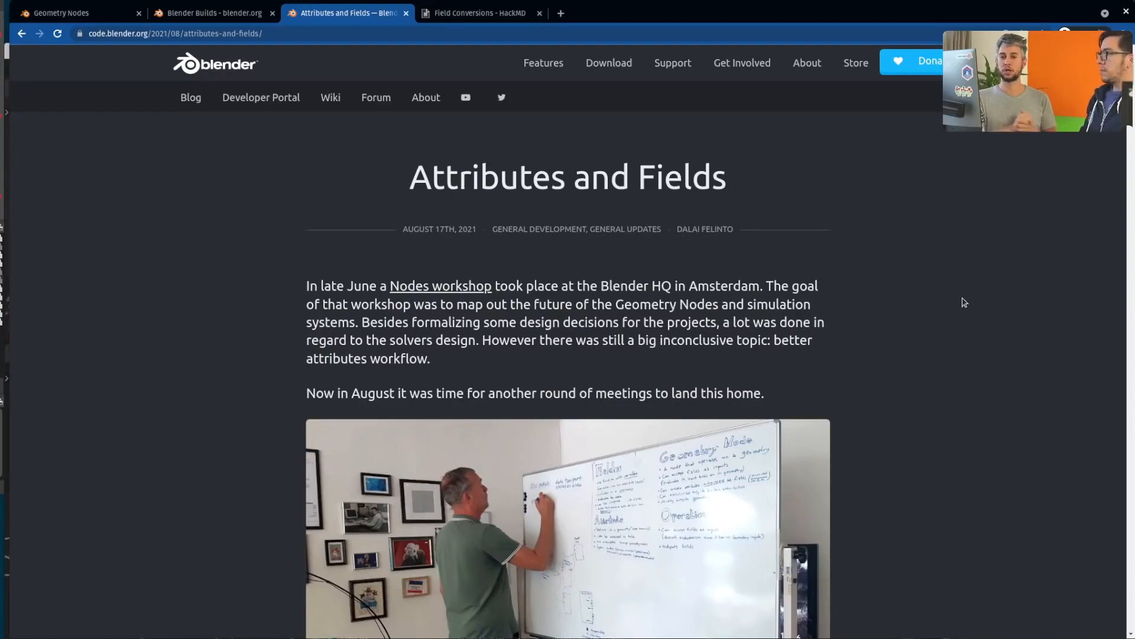
- Read the Attributes and Fields article down to the Function Flow diagram
{"action": "scroll", "coordinate": [964, 302], "scroll_direction": "down", "scroll_amount": 4}
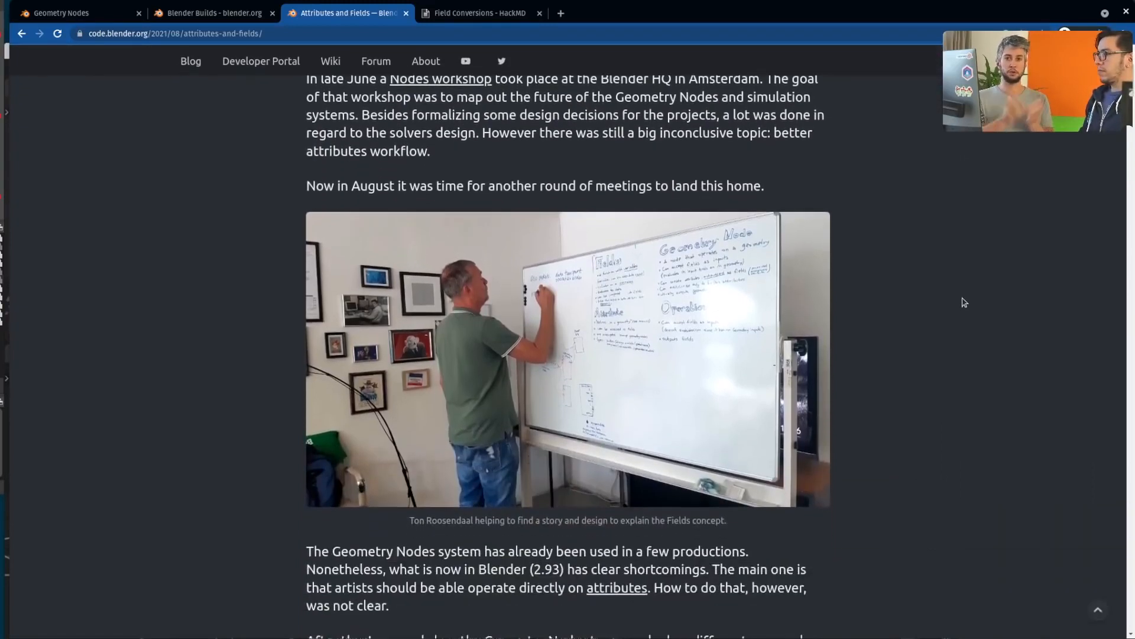
{"action": "scroll", "coordinate": [964, 303], "scroll_direction": "down", "scroll_amount": 2}
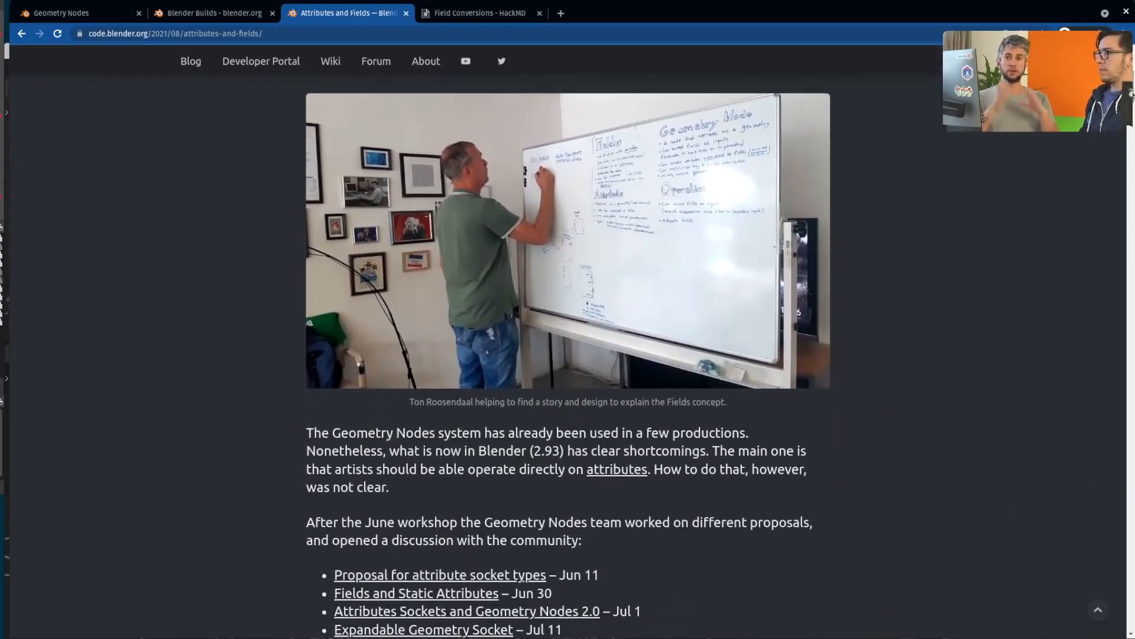
{"action": "scroll", "coordinate": [964, 303], "scroll_direction": "down", "scroll_amount": 6}
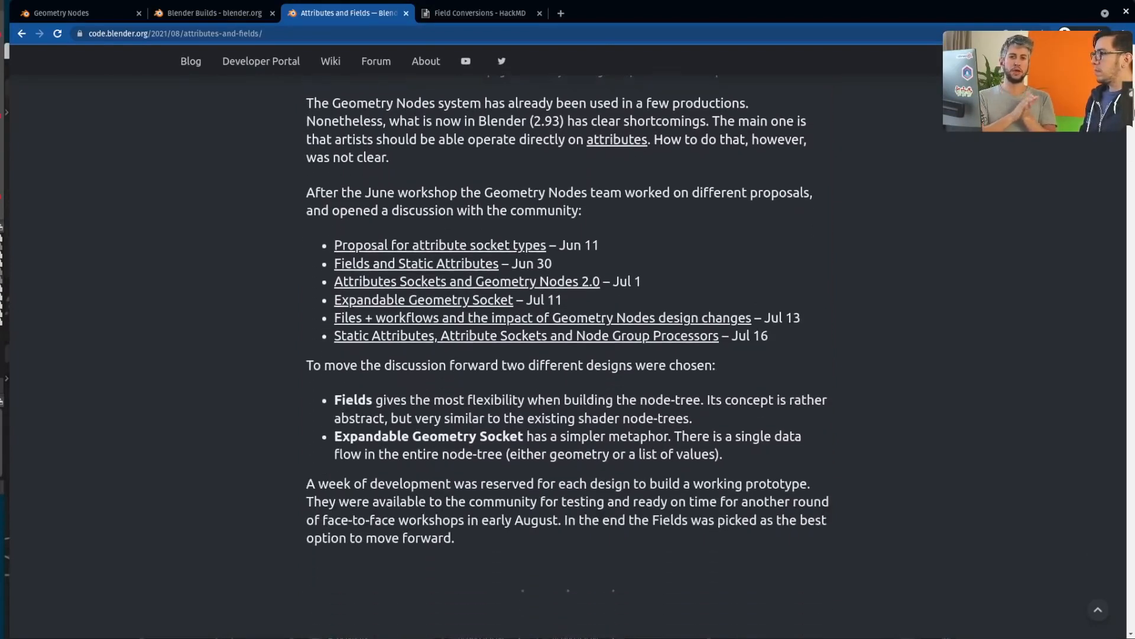
{"action": "scroll", "coordinate": [965, 302], "scroll_direction": "down", "scroll_amount": 2}
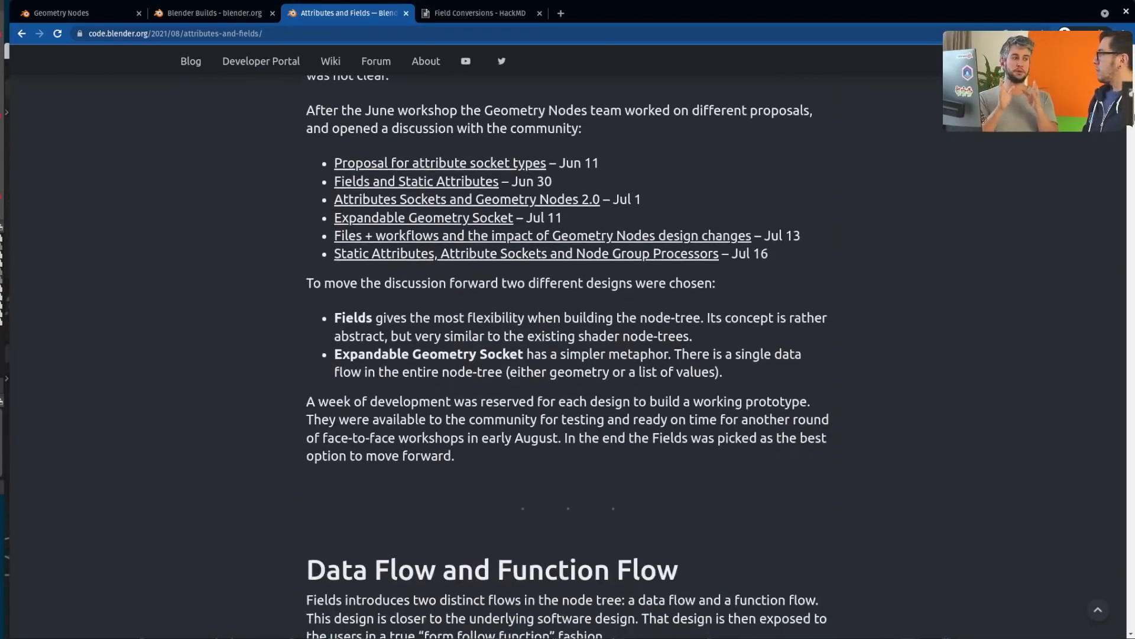
{"action": "scroll", "coordinate": [568, 356], "scroll_direction": "down", "scroll_amount": 2}
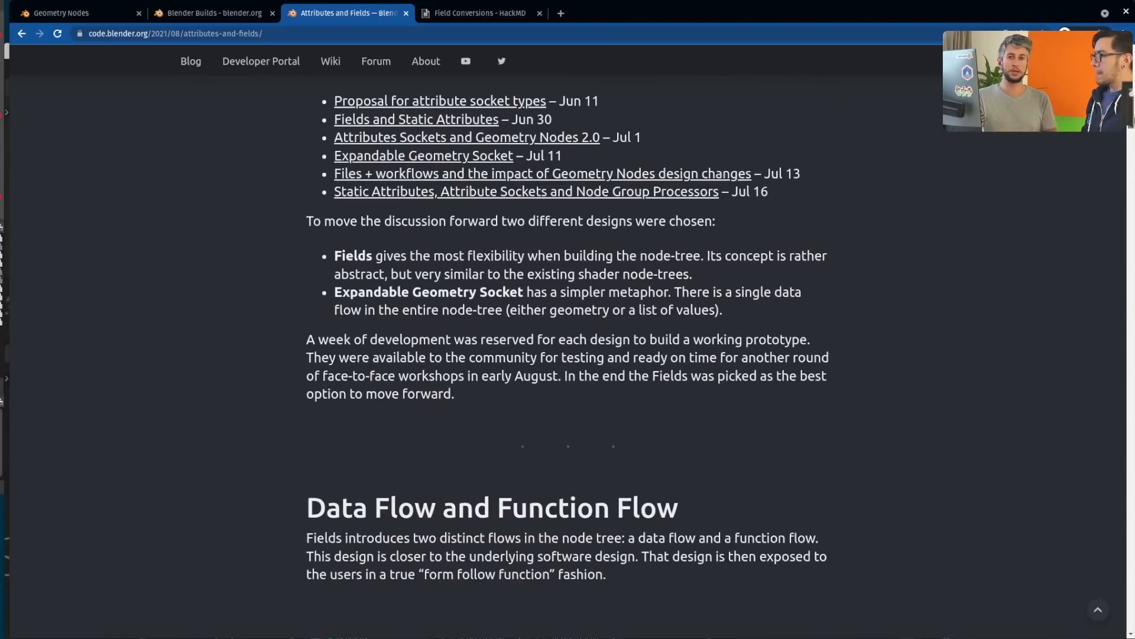
{"action": "scroll", "coordinate": [1105, 154], "scroll_direction": "down", "scroll_amount": 5}
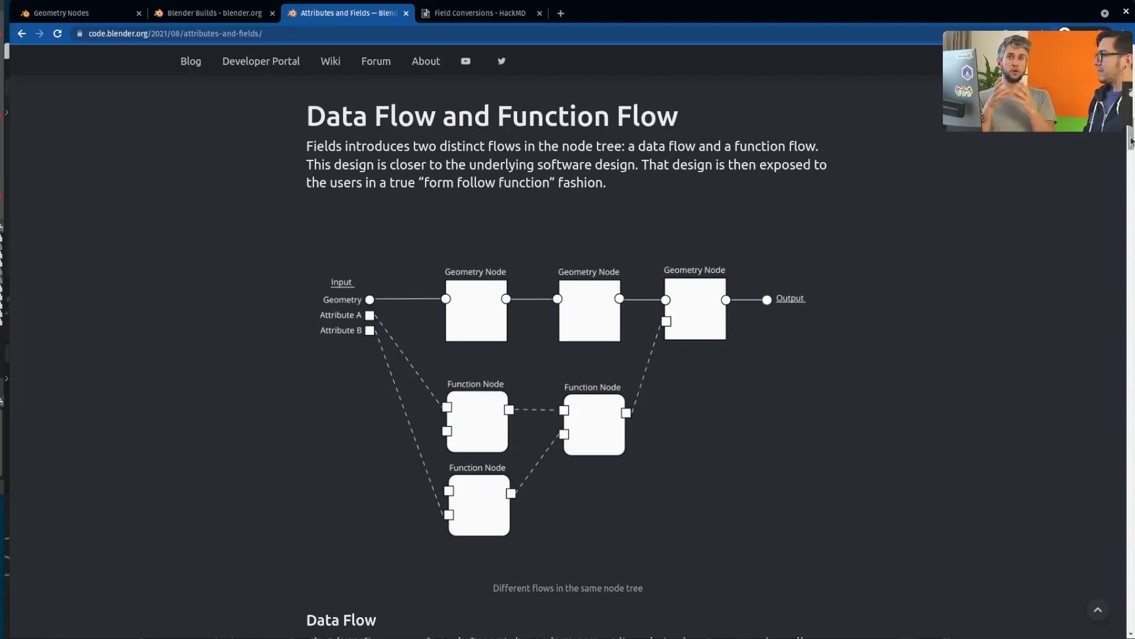
{"action": "left_click_drag", "start_coordinate": [1130, 140], "coordinate": [1131, 193]}
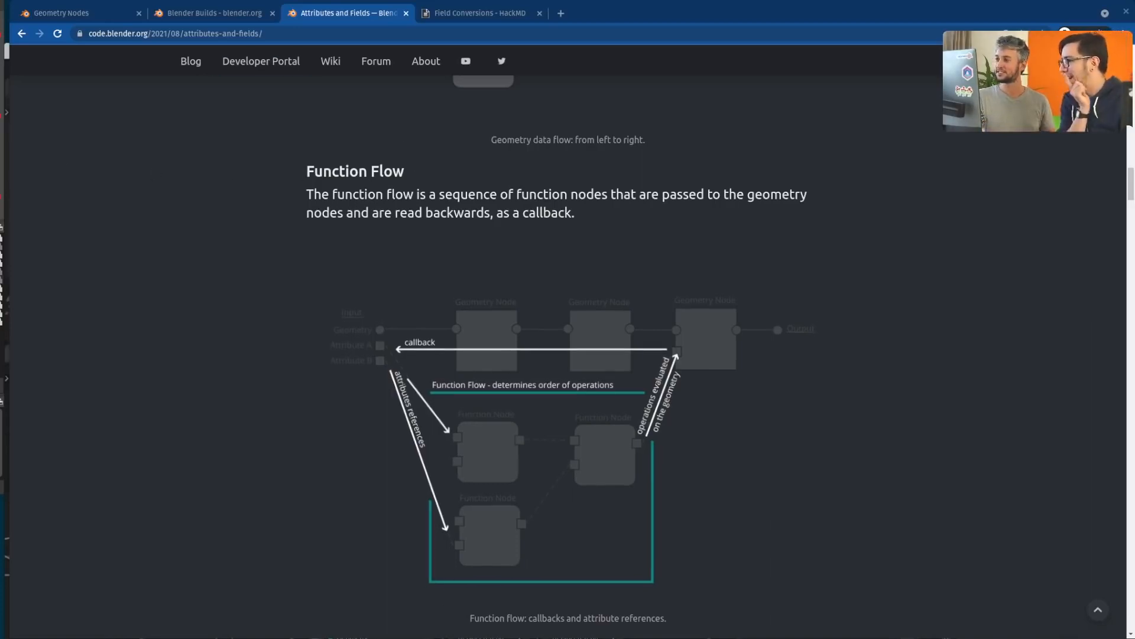
- View the Blender daily builds page and the Geometry Nodes project page
{"action": "left_click", "coordinate": [216, 18]}
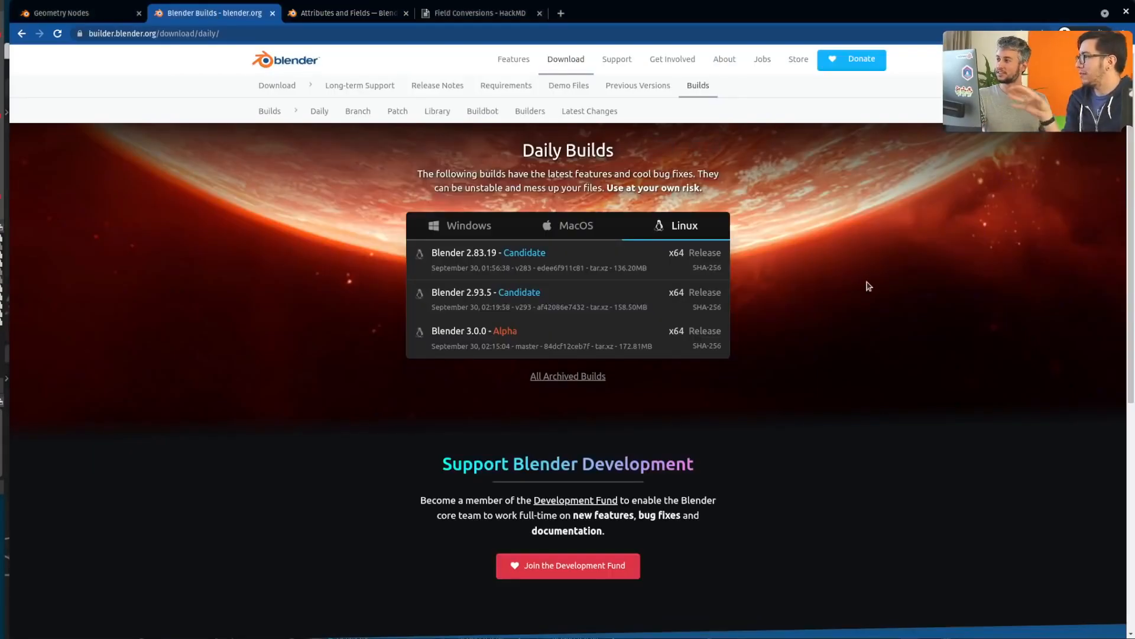
{"action": "left_click", "coordinate": [62, 14]}
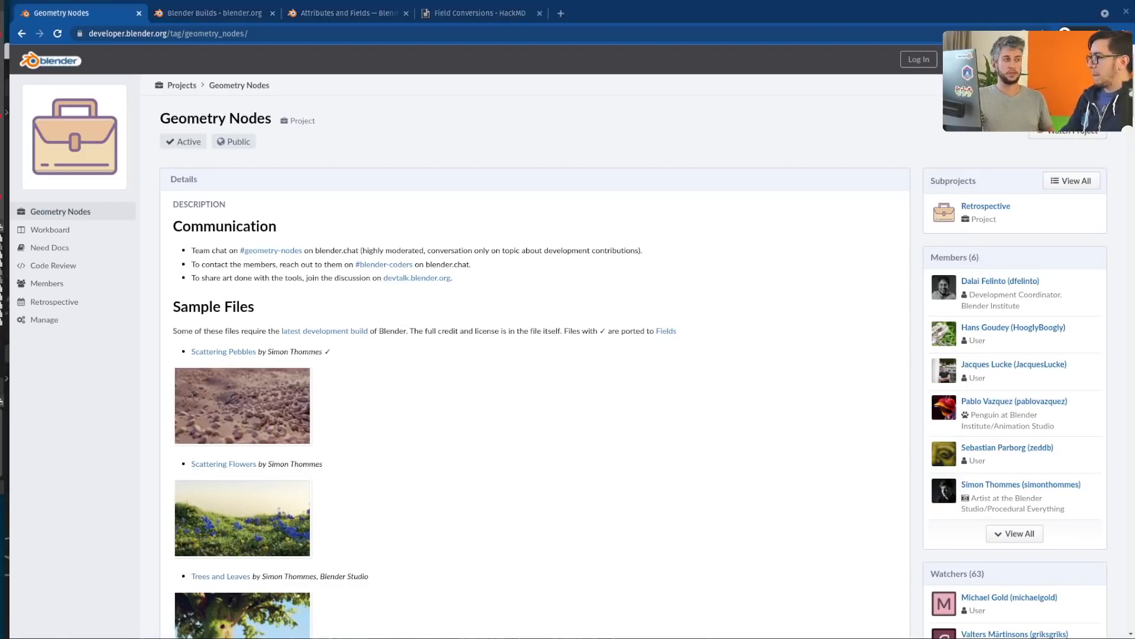
- Switch to Blender and examine the large pebbles' Point Distribute and Attribute Randomize nodes
{"action": "key", "text": "alt+Tab"}
{"action": "left_click_drag", "start_coordinate": [791, 597], "coordinate": [796, 543], "text": "super"}
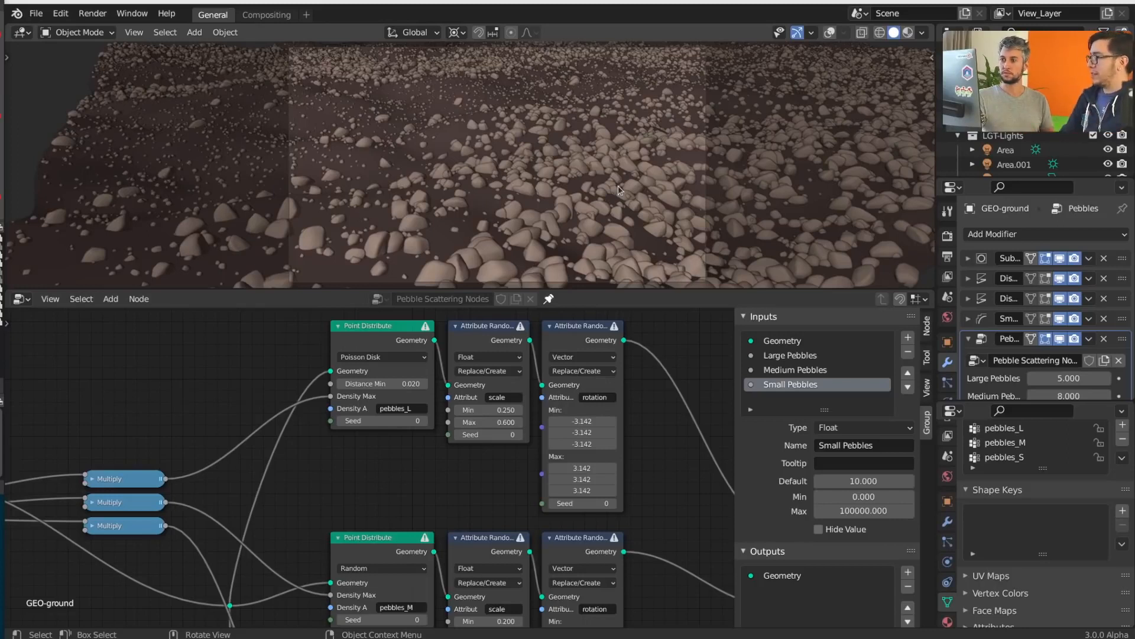
{"action": "scroll", "coordinate": [523, 180], "scroll_direction": "down", "scroll_amount": 2}
{"action": "scroll", "coordinate": [467, 184], "scroll_direction": "up", "scroll_amount": 2}
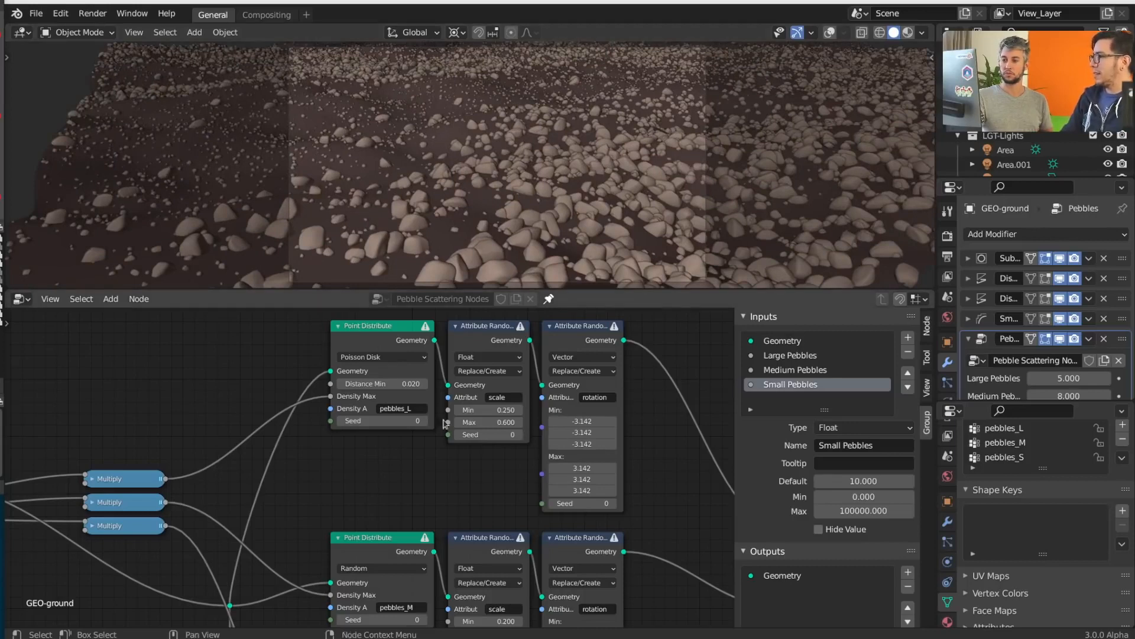
{"action": "scroll", "coordinate": [467, 414], "scroll_direction": "up", "scroll_amount": 2}
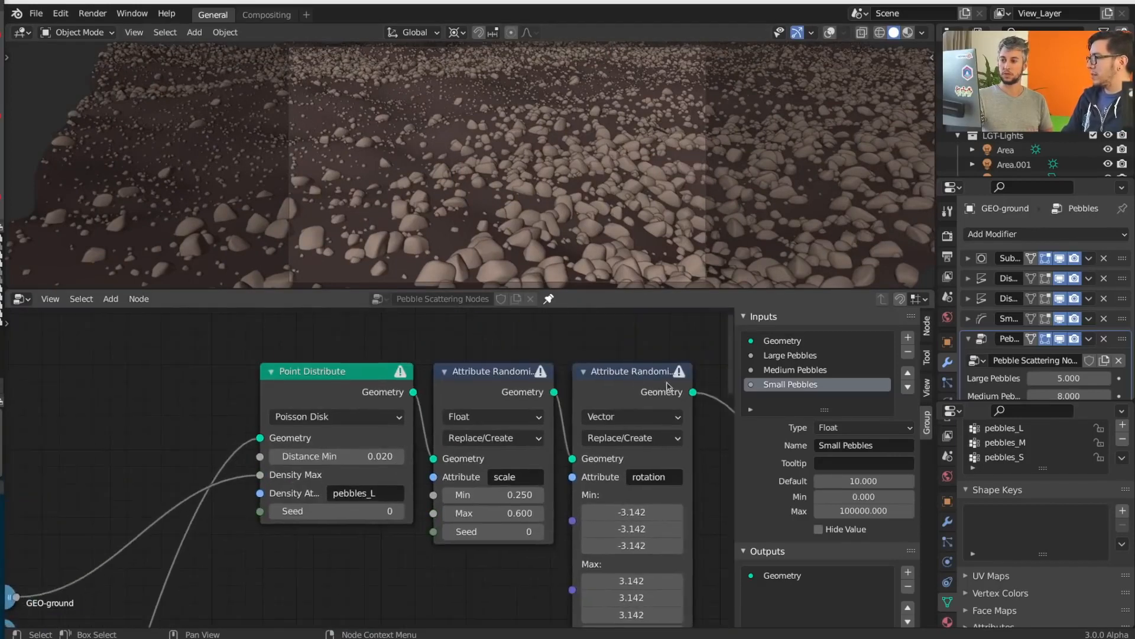
{"action": "middle_click_drag", "start_coordinate": [566, 460], "coordinate": [479, 450]}
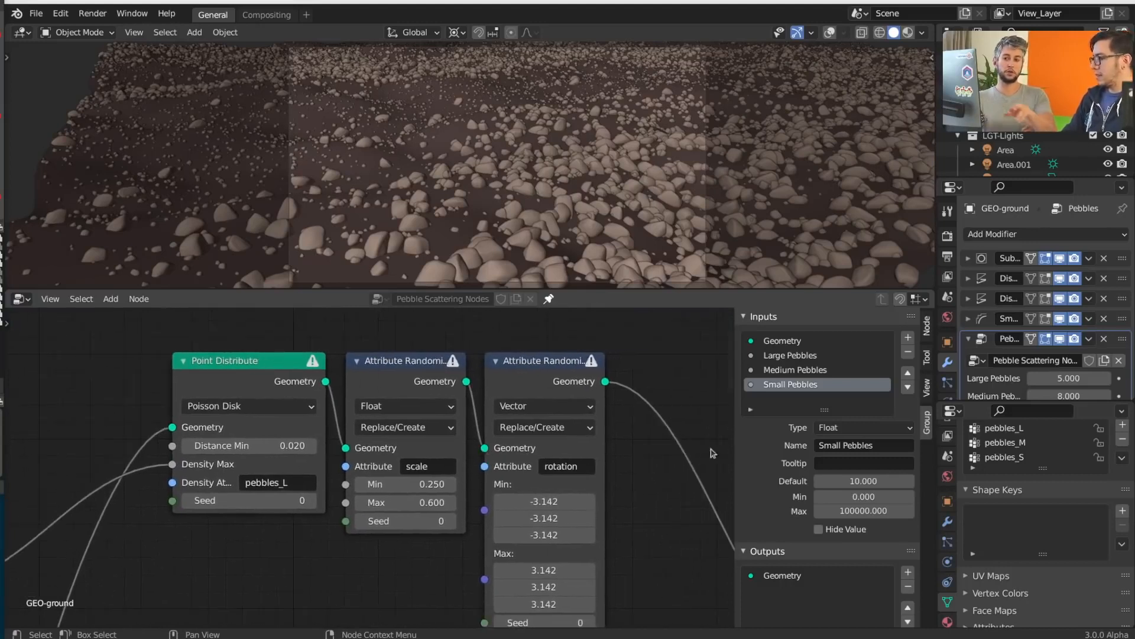
- Enlarge the modifier properties area in height and width to show all settings of the Pebbles modifier
{"action": "left_click_drag", "start_coordinate": [999, 404], "coordinate": [999, 577]}
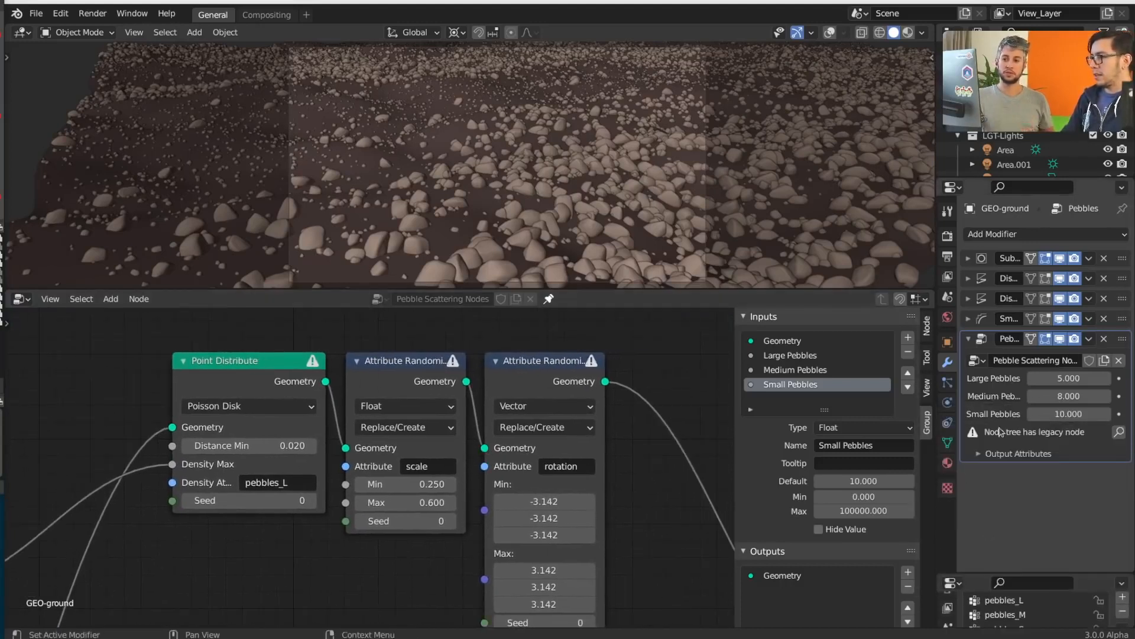
{"action": "left_click_drag", "start_coordinate": [937, 379], "coordinate": [861, 379]}
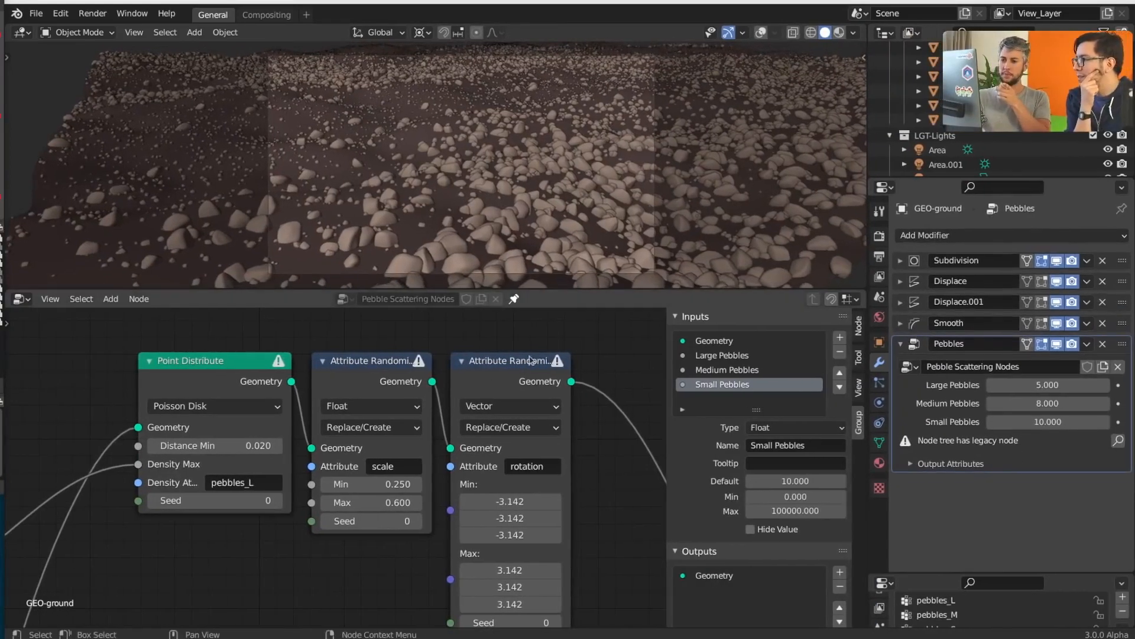
{"action": "mouse_move", "coordinate": [560, 366]}
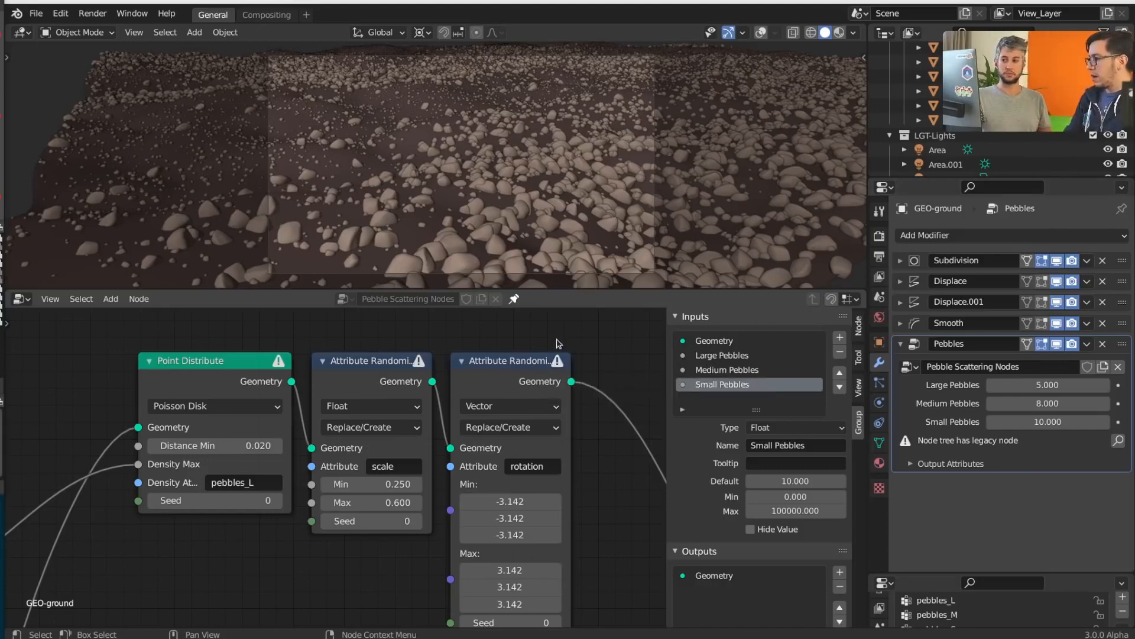
- Examine the pebble scattering node tree from the Point Distribute nodes through to the Point Instance nodes
{"action": "scroll", "coordinate": [561, 344], "scroll_direction": "down", "scroll_amount": 1}
{"action": "scroll", "coordinate": [700, 421], "scroll_direction": "down", "scroll_amount": 1}
{"action": "middle_click_drag", "start_coordinate": [718, 514], "coordinate": [651, 427]}
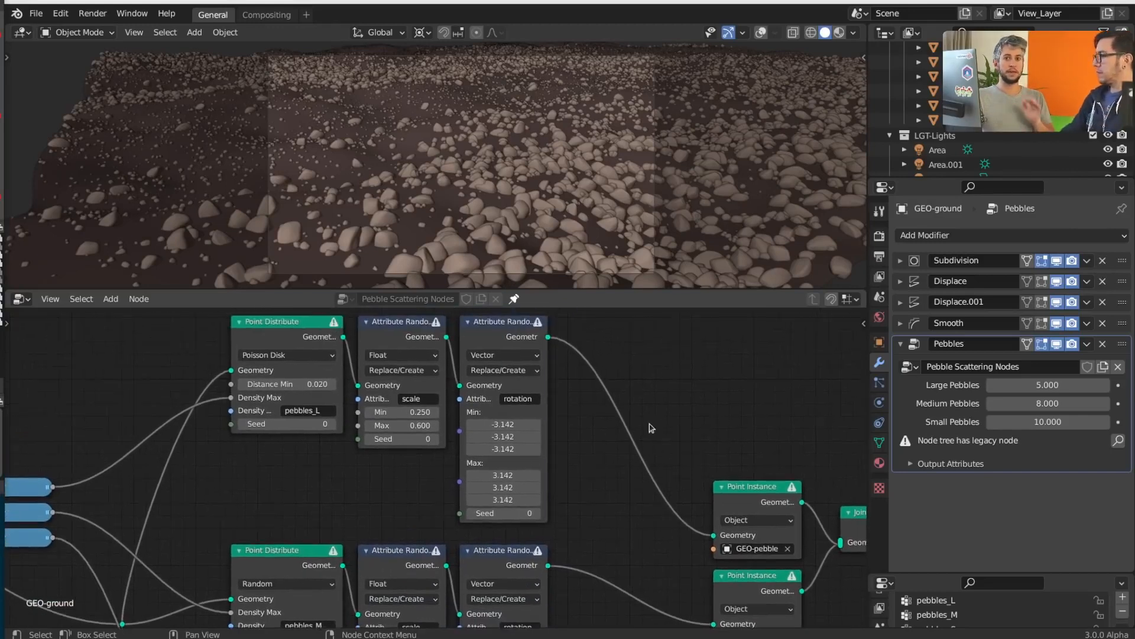
{"action": "middle_click_drag", "start_coordinate": [696, 518], "coordinate": [587, 362]}
{"action": "middle_click_drag", "start_coordinate": [570, 492], "coordinate": [585, 392]}
{"action": "mouse_move", "coordinate": [563, 539]}
{"action": "middle_mouse_down"}
{"action": "mouse_move", "coordinate": [619, 430]}
{"action": "mouse_move", "coordinate": [668, 621]}
{"action": "middle_mouse_up"}
{"action": "middle_click_drag", "start_coordinate": [620, 414], "coordinate": [664, 481]}
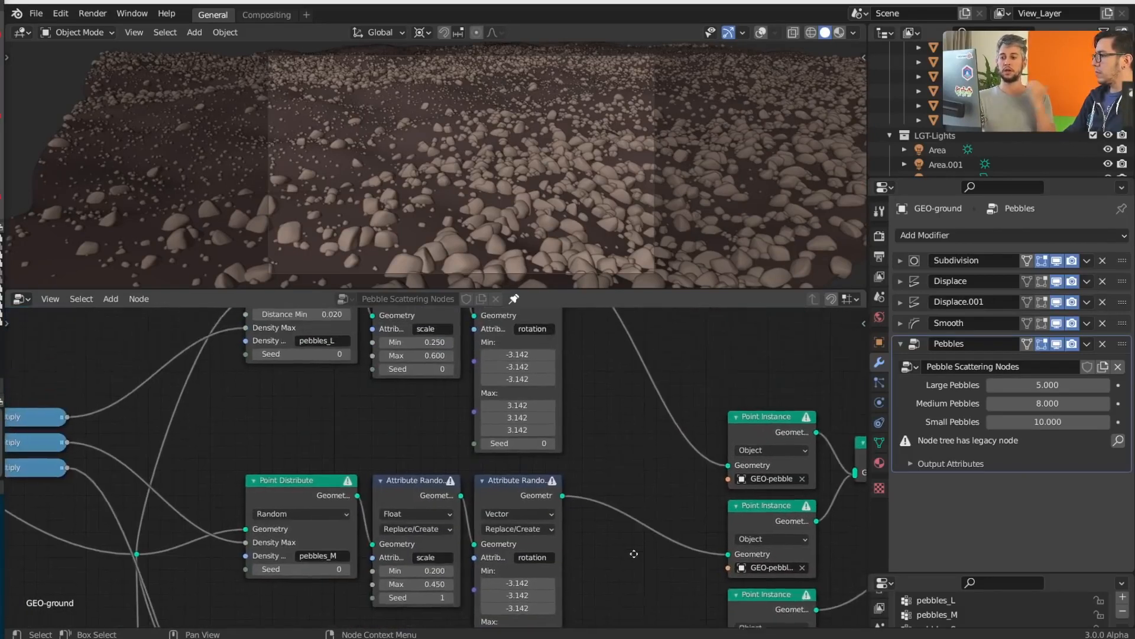
{"action": "mouse_move", "coordinate": [591, 402]}
{"action": "middle_mouse_down"}
{"action": "mouse_move", "coordinate": [597, 484]}
{"action": "mouse_move", "coordinate": [550, 547]}
{"action": "middle_mouse_up"}
- Show the list of node categories that can be added to the pebble scattering tree
{"action": "key", "text": "shift+a"}
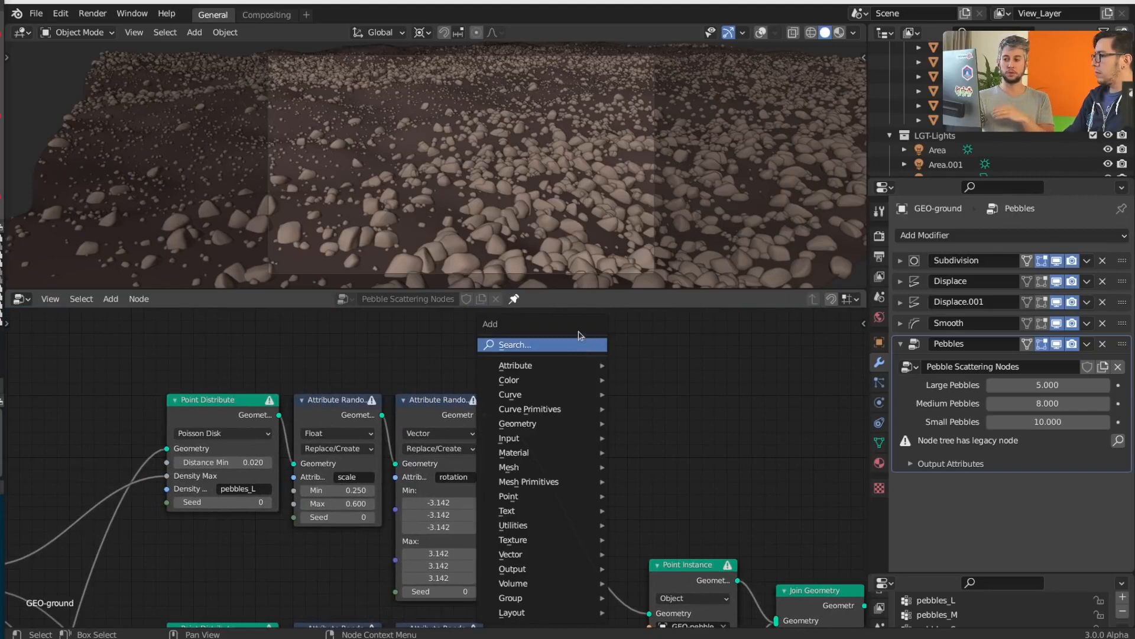
{"action": "left_click_drag", "start_coordinate": [558, 267], "coordinate": [522, 179]}
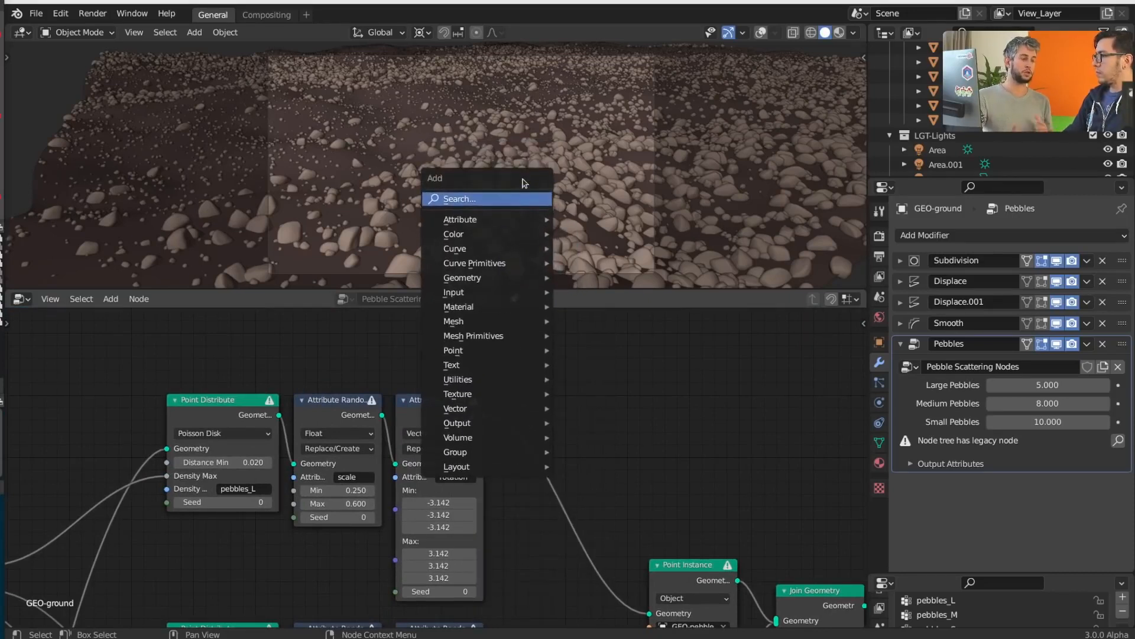
{"action": "mouse_move", "coordinate": [513, 217]}
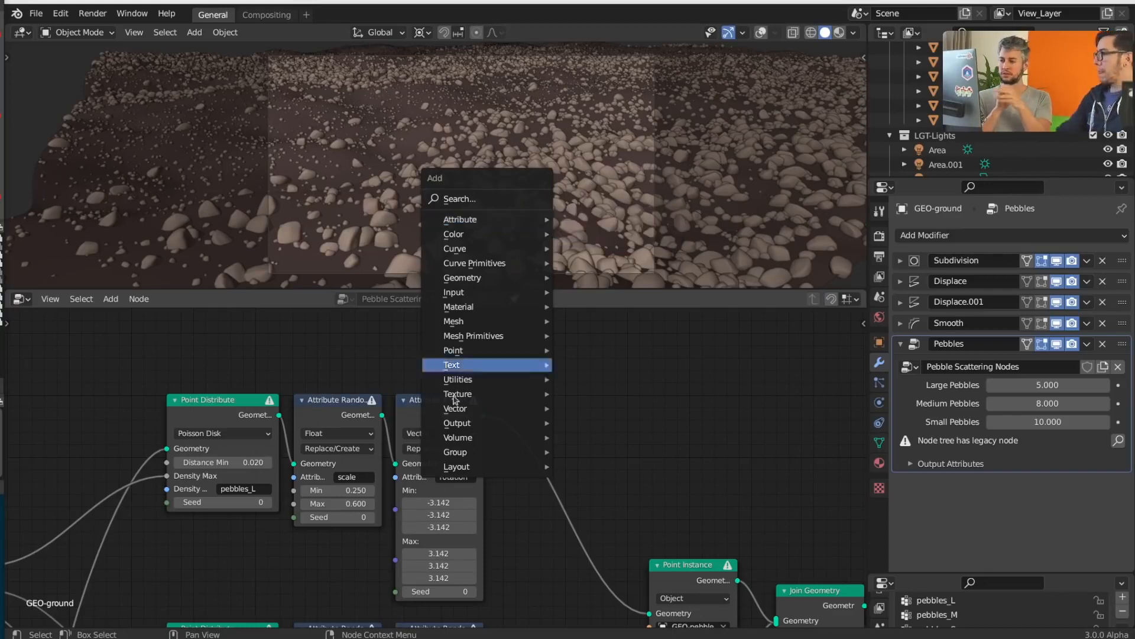
- Enlarge the mesh data properties area to show the vertex groups of GEO-ground next to the large pebbles' nodes
{"action": "scroll", "coordinate": [342, 441], "scroll_direction": "up", "scroll_amount": 2}
{"action": "middle_click_drag", "start_coordinate": [371, 493], "coordinate": [378, 464]}
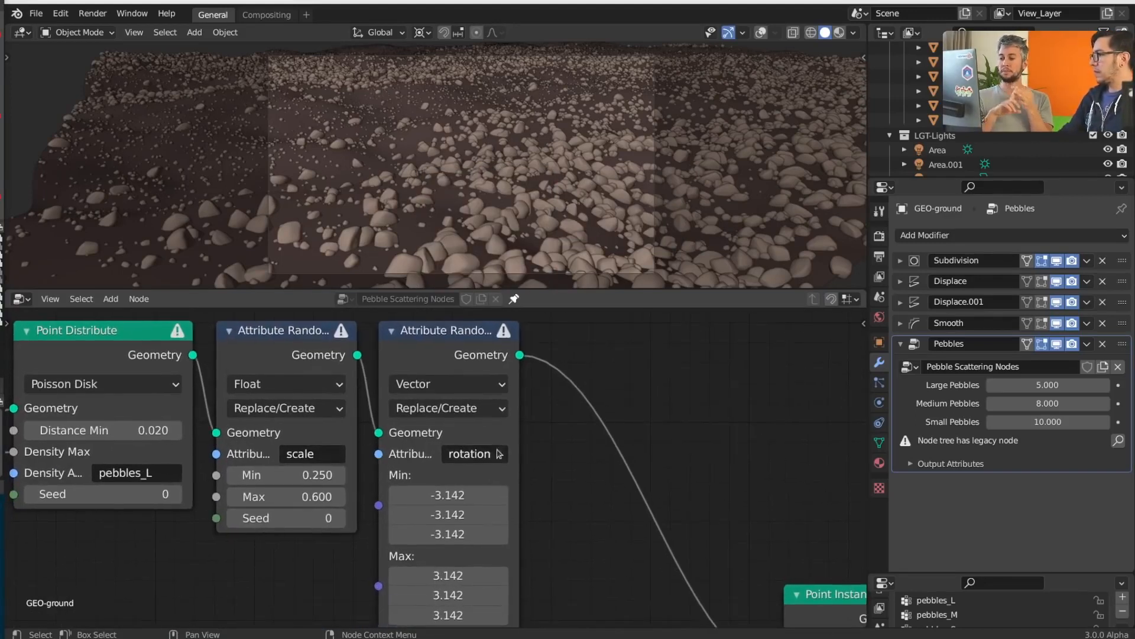
{"action": "middle_click_drag", "start_coordinate": [277, 482], "coordinate": [477, 535]}
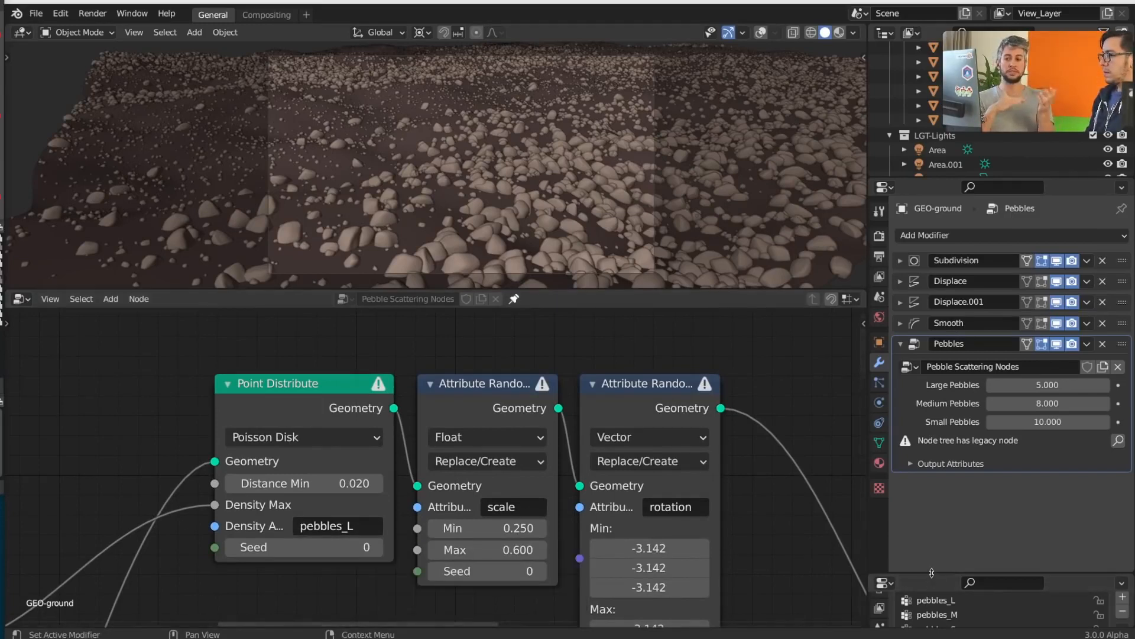
{"action": "left_click_drag", "start_coordinate": [932, 572], "coordinate": [928, 387]}
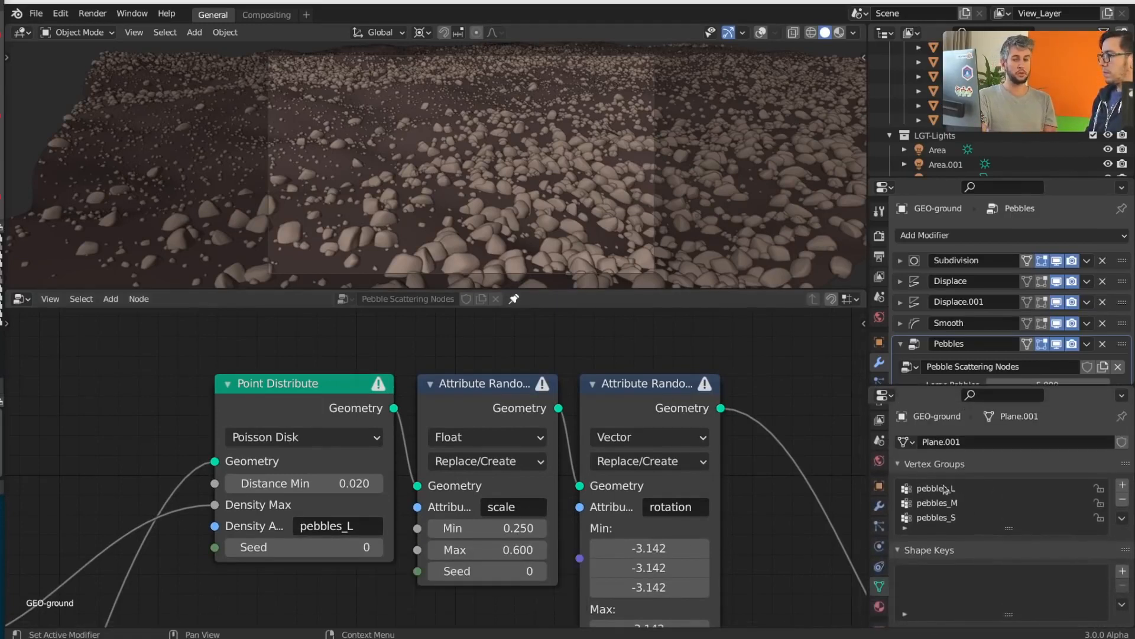
- Examine the attribute names pebbles_L, scale and rotation used in the large pebbles' node chain
{"action": "middle_click_drag", "start_coordinate": [512, 416], "coordinate": [471, 400]}
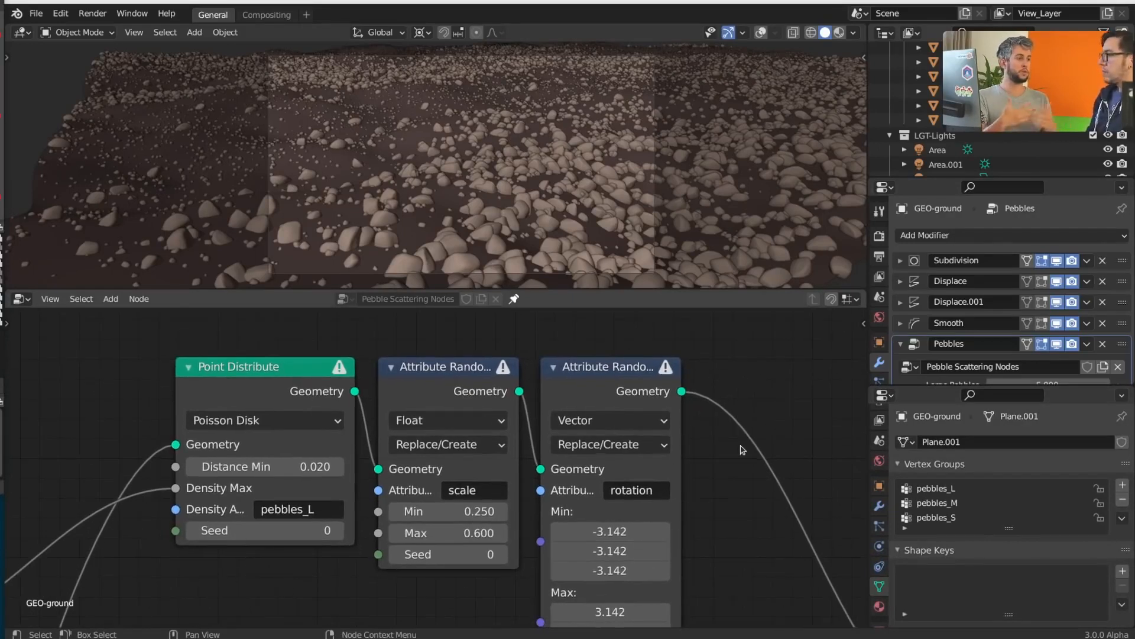
{"action": "middle_click_drag", "start_coordinate": [260, 464], "coordinate": [237, 448]}
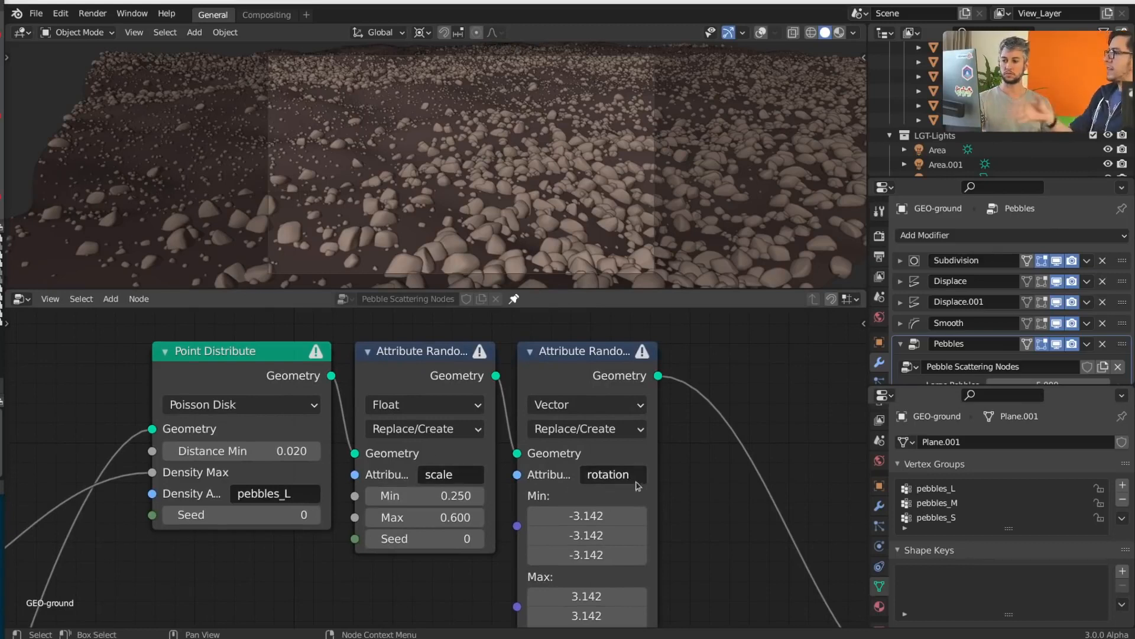
{"action": "scroll", "coordinate": [706, 459], "scroll_direction": "down", "scroll_amount": 2}
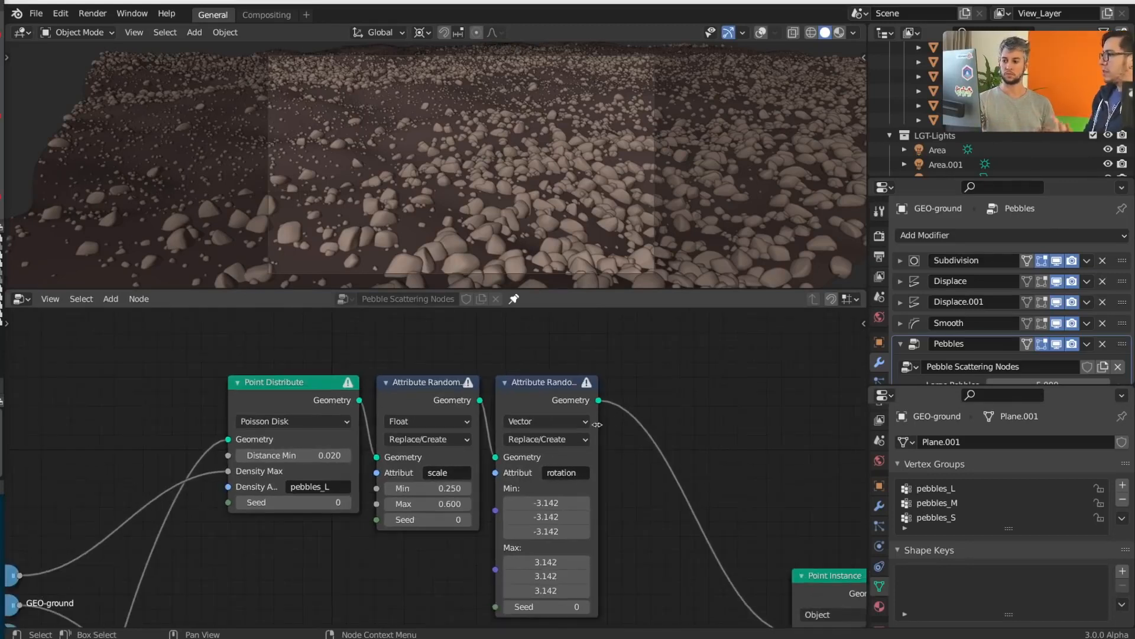
{"action": "middle_click_drag", "start_coordinate": [376, 381], "coordinate": [385, 438]}
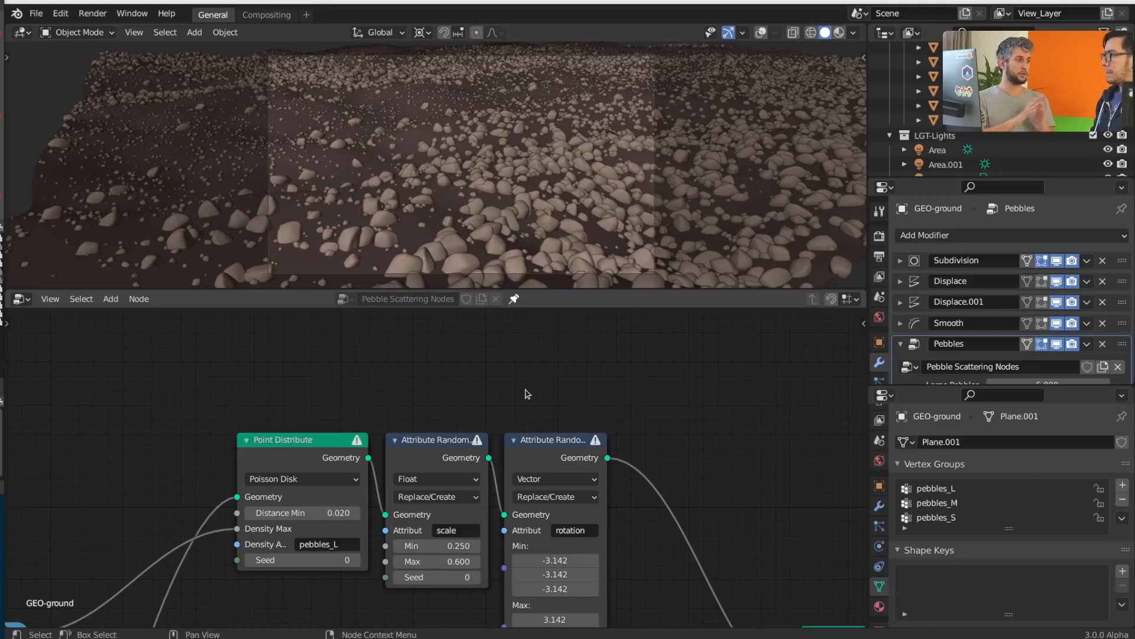
{"action": "middle_click_drag", "start_coordinate": [616, 408], "coordinate": [643, 374]}
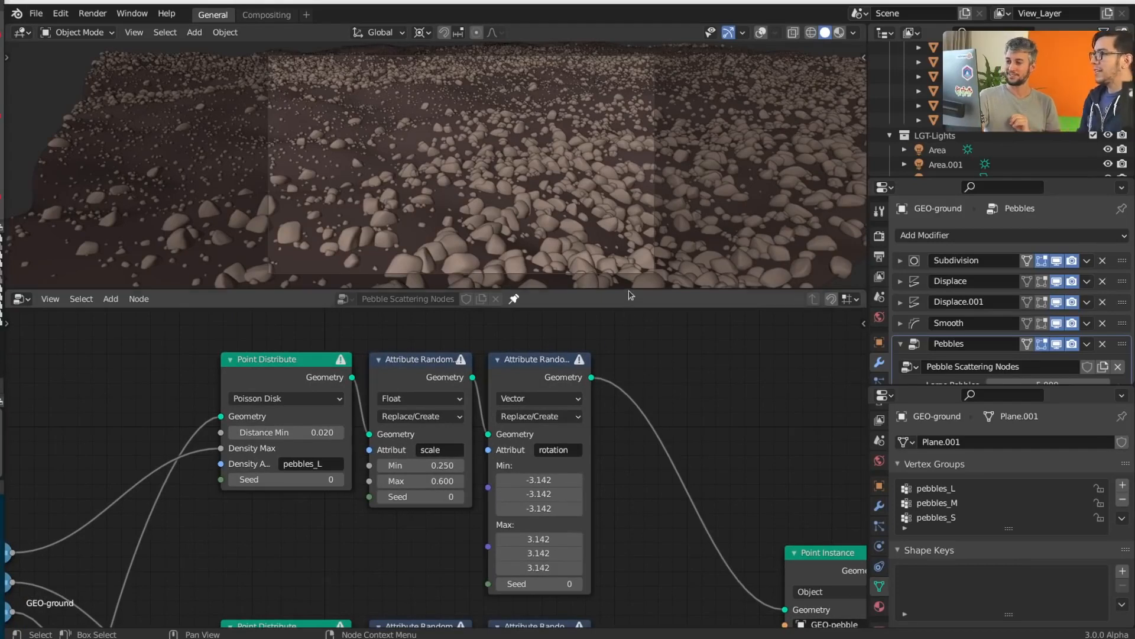
- Make the node editor taller and move the Group Input node slightly upward
{"action": "left_click_drag", "start_coordinate": [629, 290], "coordinate": [621, 192]}
{"action": "middle_click_drag", "start_coordinate": [472, 307], "coordinate": [520, 351]}
{"action": "middle_click_drag", "start_coordinate": [270, 399], "coordinate": [488, 370]}
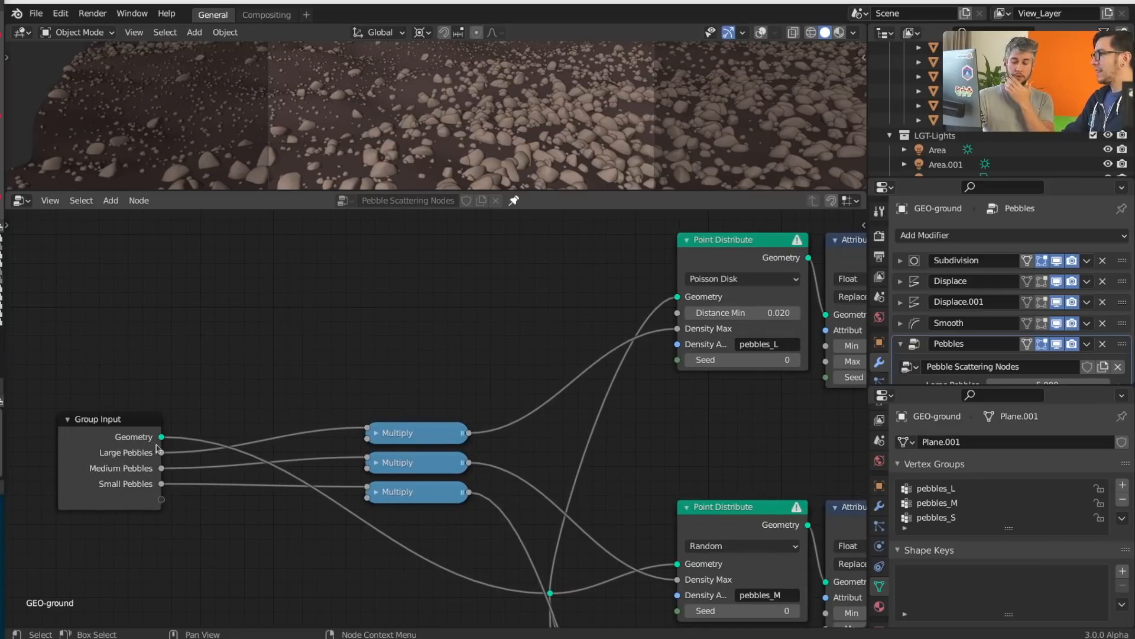
{"action": "left_click_drag", "start_coordinate": [102, 444], "coordinate": [96, 419]}
{"action": "left_click", "coordinate": [459, 363]}
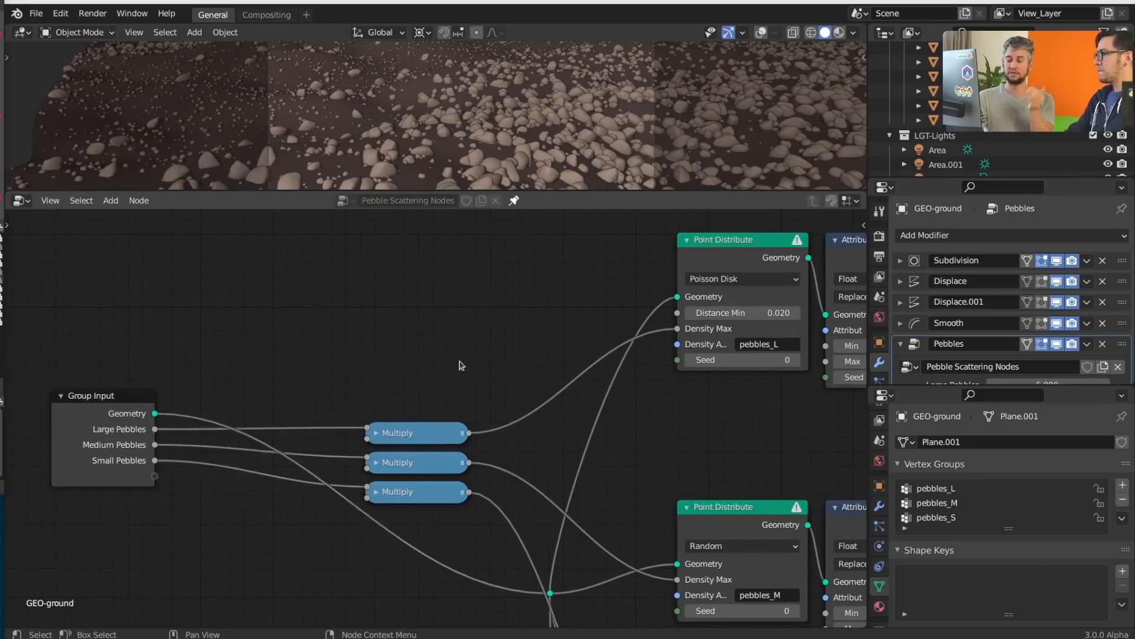
- Expand the large pebbles' collapsed Multiply node and place it above the other two Multiply nodes
{"action": "scroll", "coordinate": [460, 364], "scroll_direction": "down", "scroll_amount": 2}
{"action": "left_click", "coordinate": [427, 430]}
{"action": "key", "text": "h"}
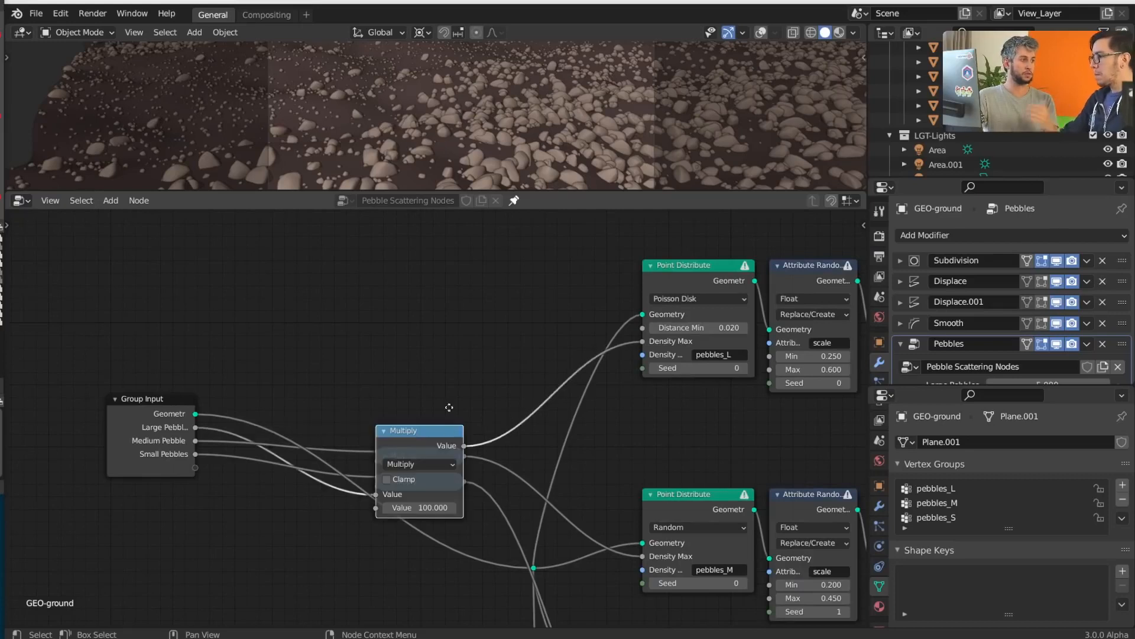
{"action": "key", "text": "g"}
{"action": "left_click", "coordinate": [450, 313]}
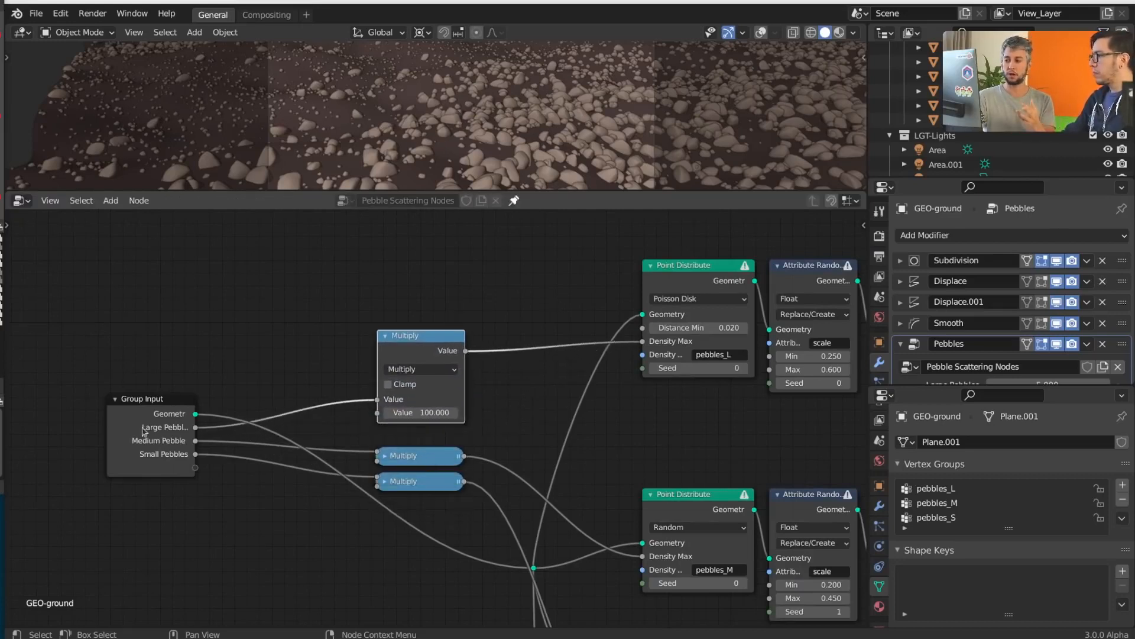
- Trace the connections from the Group Input node through Multiply to the large pebbles' Point Distribute node
{"action": "left_click", "coordinate": [172, 426]}
{"action": "scroll", "coordinate": [149, 439], "scroll_direction": "up", "scroll_amount": 1}
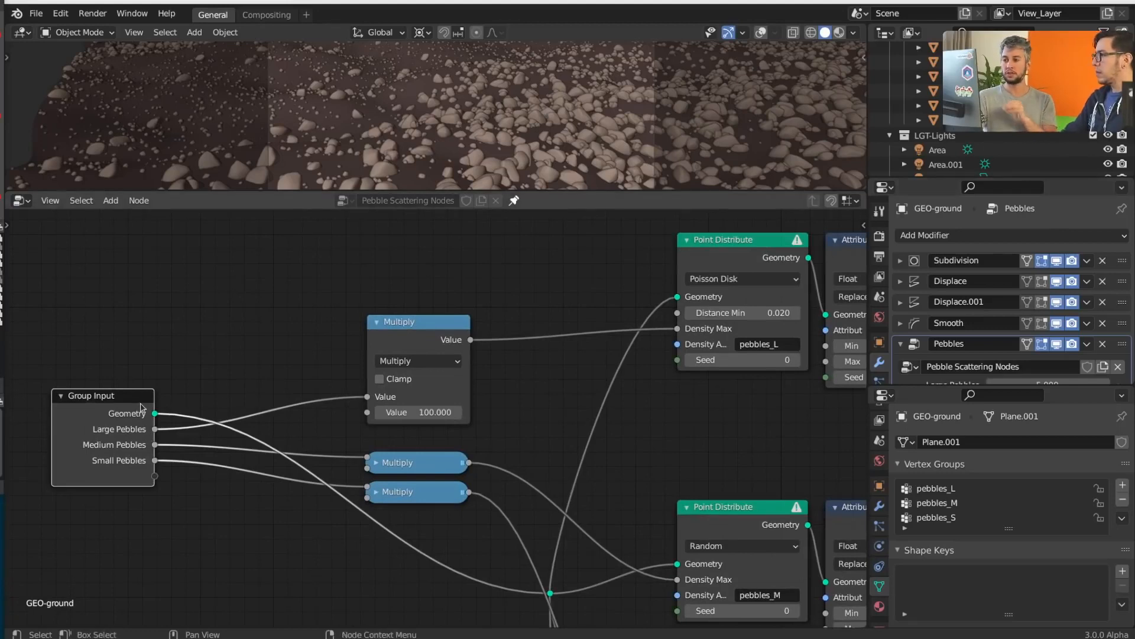
{"action": "left_click", "coordinate": [149, 360]}
{"action": "scroll", "coordinate": [384, 370], "scroll_direction": "down", "scroll_amount": 3}
{"action": "middle_click_drag", "start_coordinate": [642, 335], "coordinate": [491, 400]}
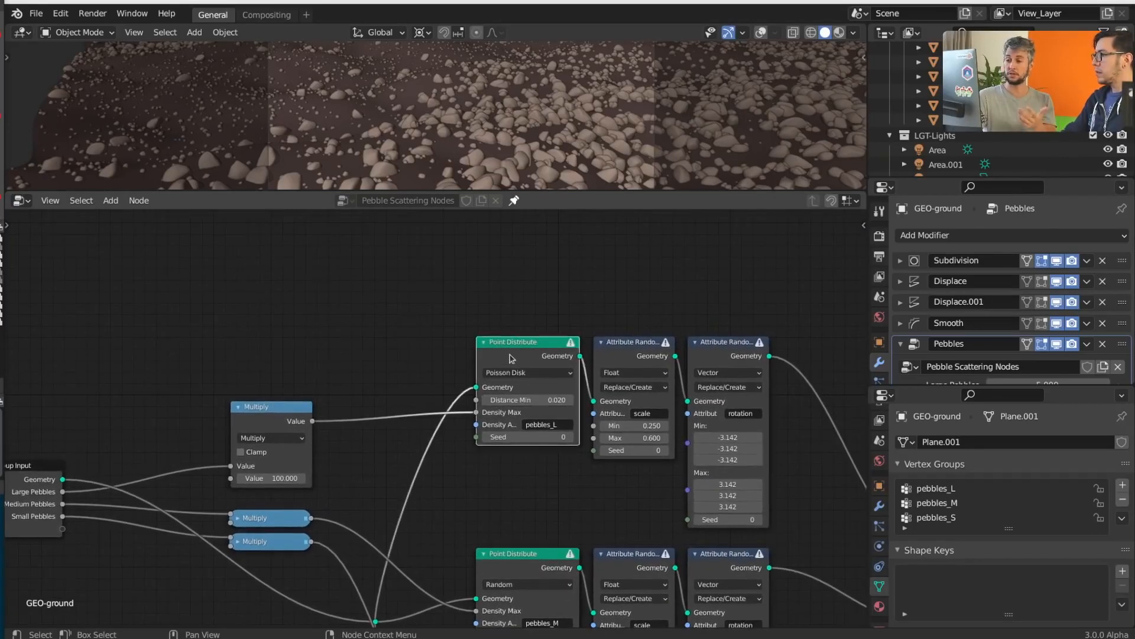
- Add a Distribute Points on Faces node above the large pebbles' Point Distribute node
{"action": "left_click", "coordinate": [511, 358]}
{"action": "scroll", "coordinate": [509, 358], "scroll_direction": "up", "scroll_amount": 3}
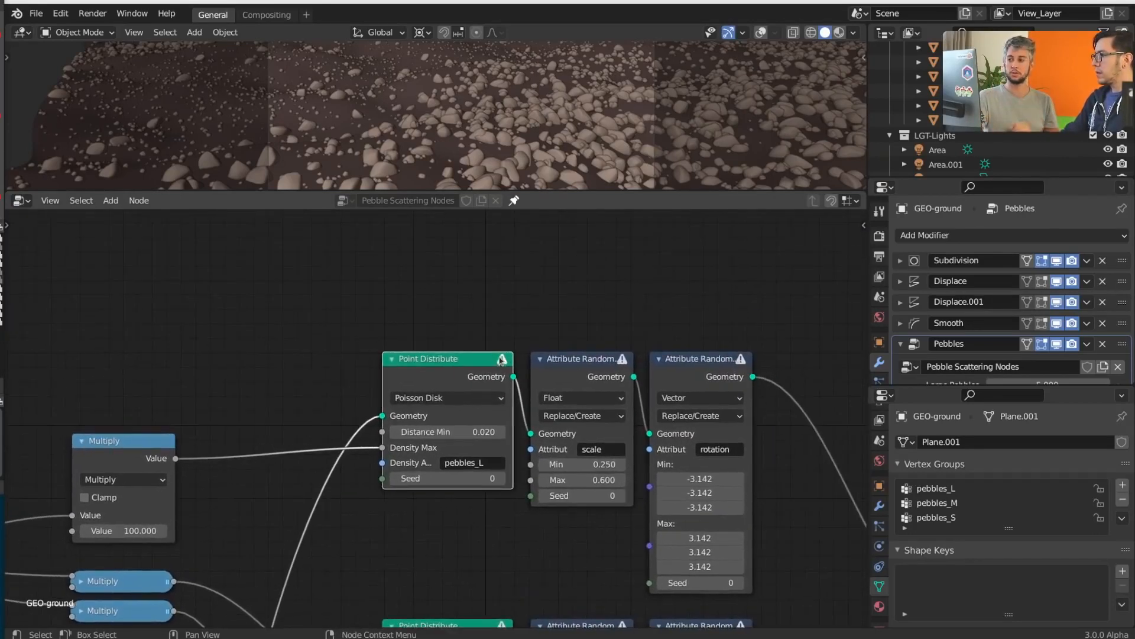
{"action": "middle_click_drag", "start_coordinate": [452, 331], "coordinate": [448, 385]}
{"action": "left_click", "coordinate": [436, 389]}
{"action": "scroll", "coordinate": [446, 385], "scroll_direction": "down", "scroll_amount": 1}
{"action": "key", "text": "shift+a"}
{"action": "type", "text": "dist"}
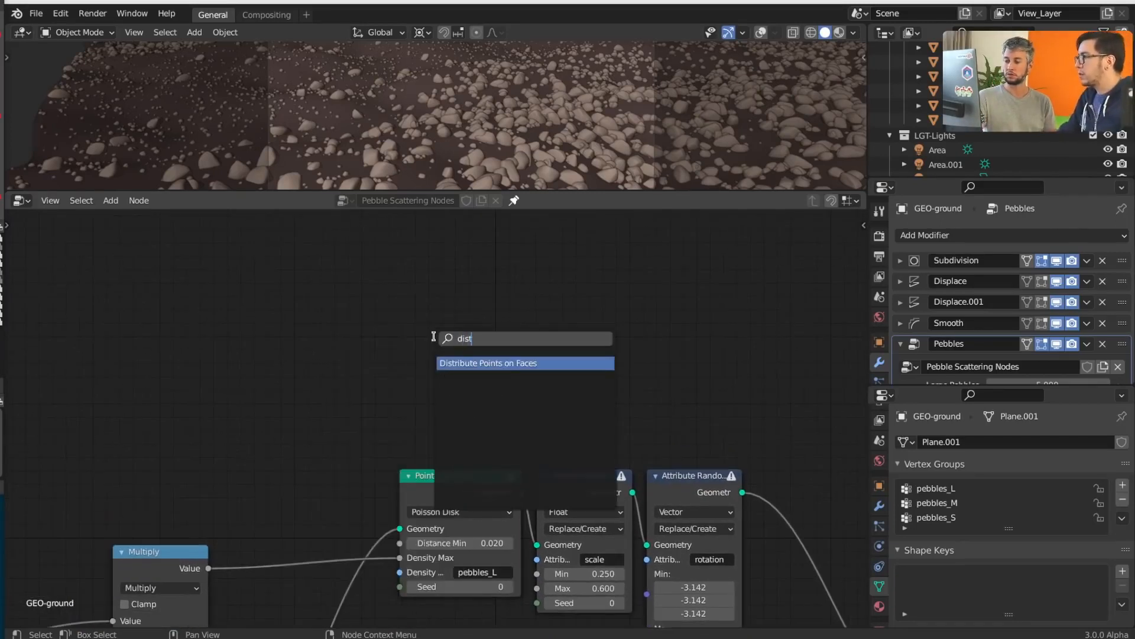
{"action": "left_click", "coordinate": [473, 363]}
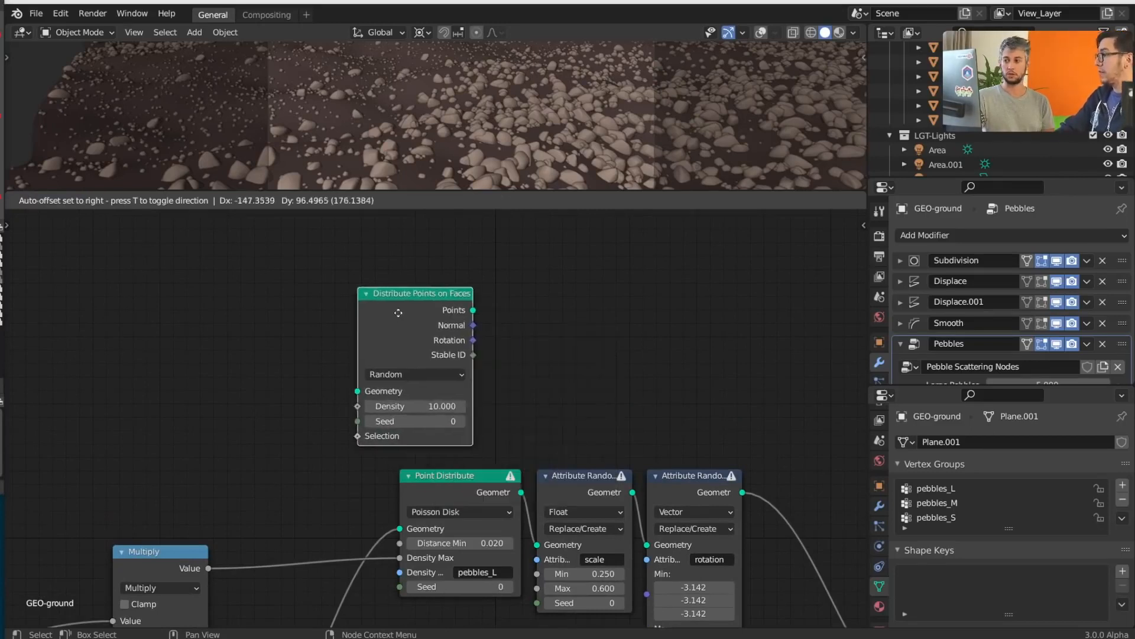
{"action": "left_click", "coordinate": [446, 312]}
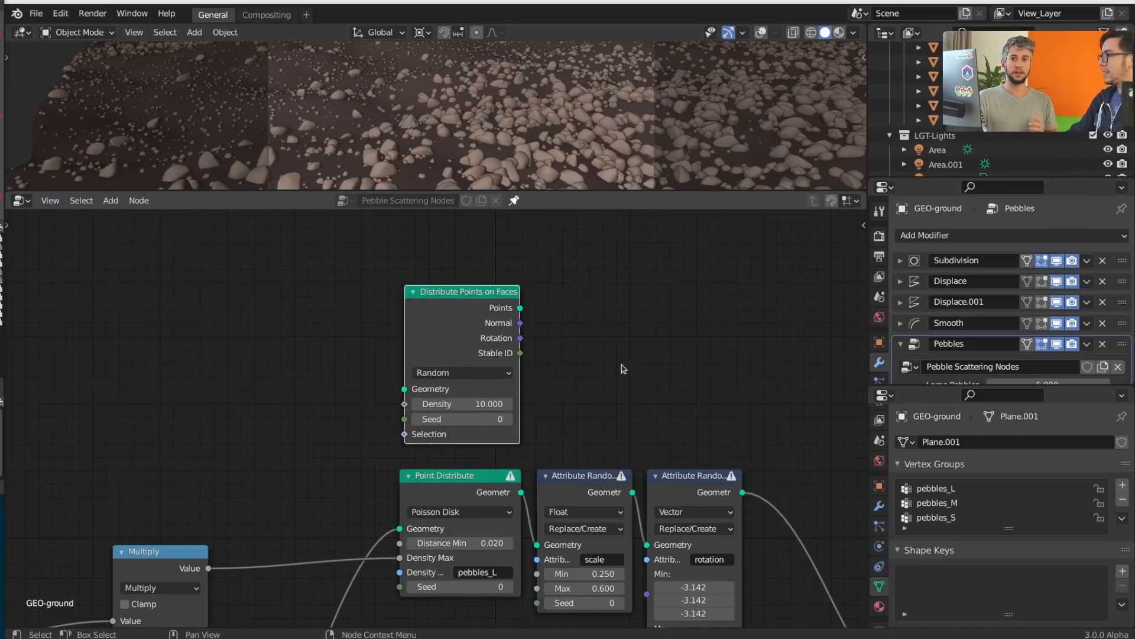
- Enlarge the node editor, set the Distribute Points on Faces method to Poisson Disk and move the node slightly upward
{"action": "scroll", "coordinate": [592, 404], "scroll_direction": "up", "scroll_amount": 3}
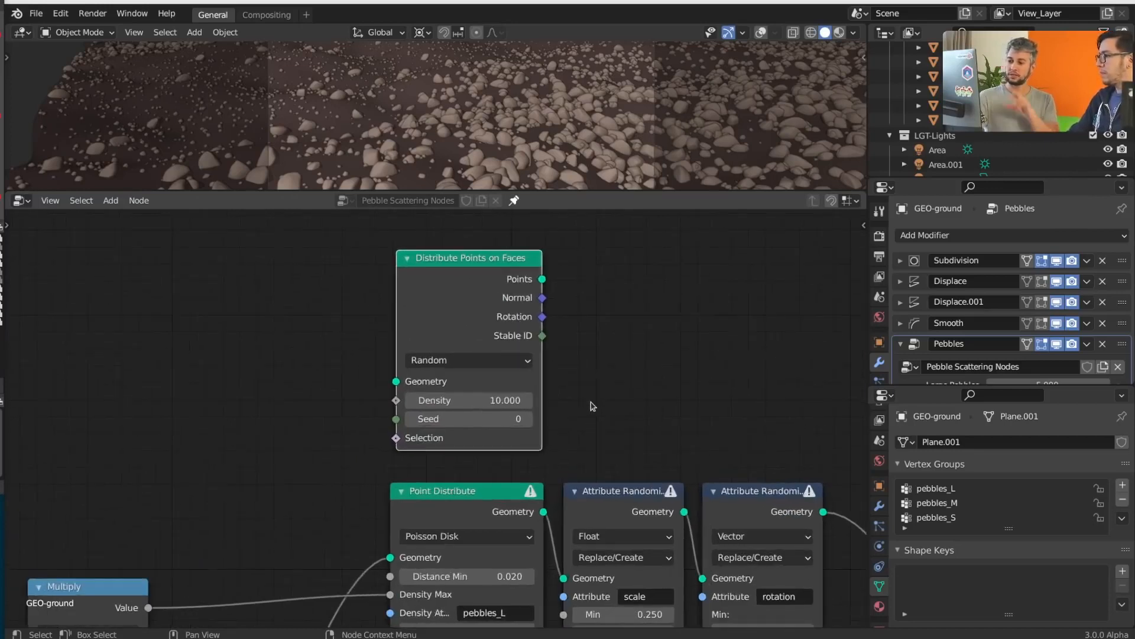
{"action": "scroll", "coordinate": [593, 405], "scroll_direction": "up", "scroll_amount": 1}
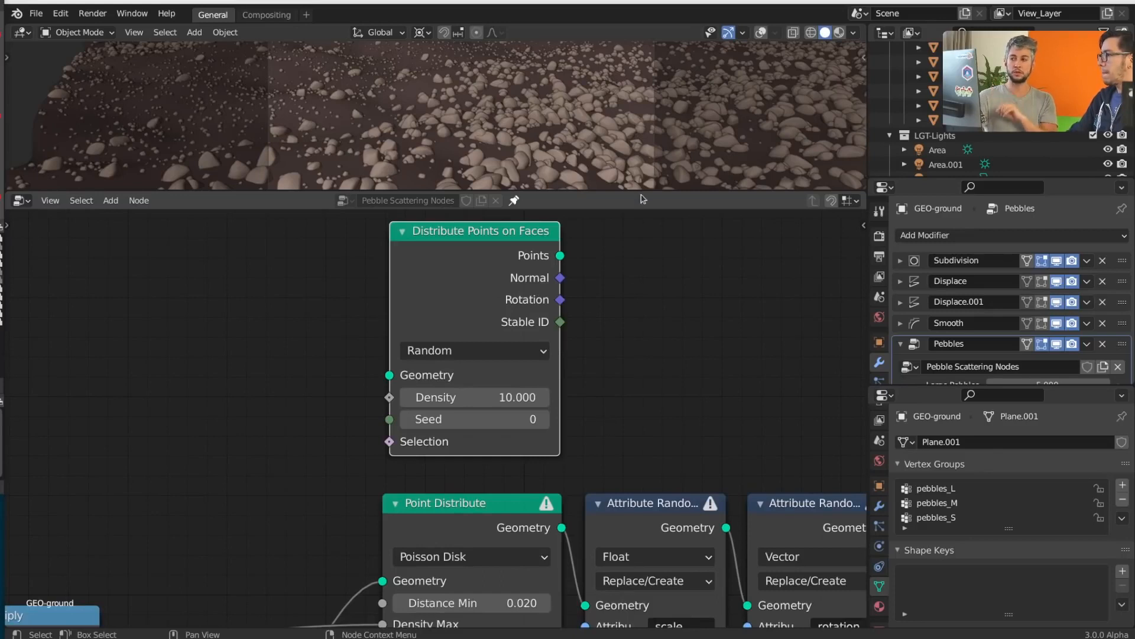
{"action": "left_click_drag", "start_coordinate": [644, 196], "coordinate": [643, 167]}
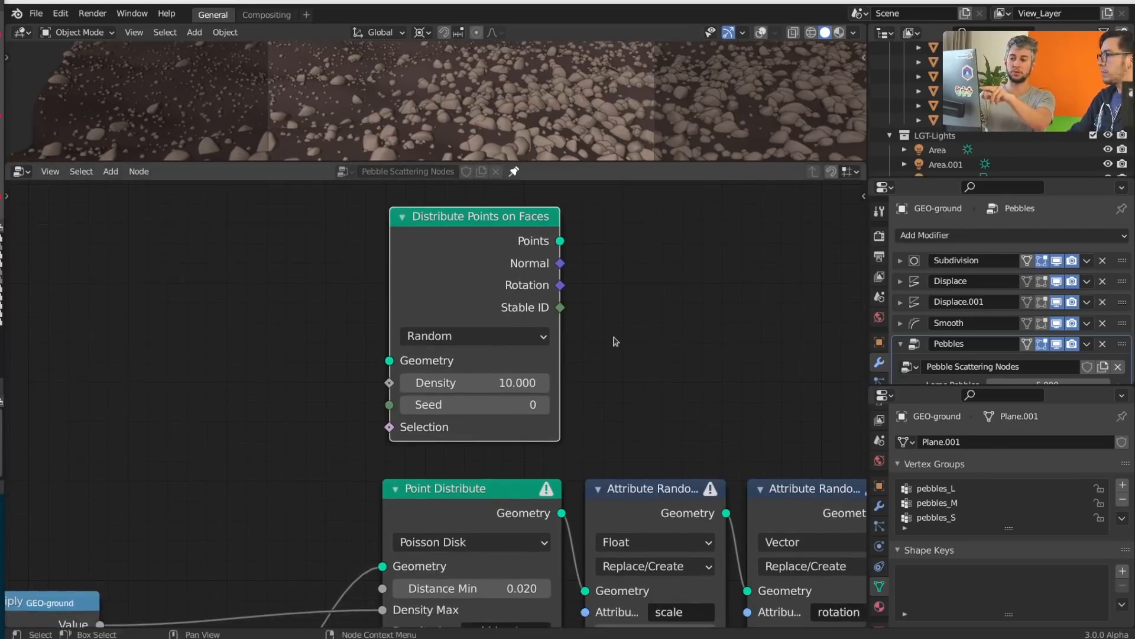
{"action": "scroll", "coordinate": [620, 327], "scroll_direction": "down", "scroll_amount": 1}
{"action": "left_click", "coordinate": [480, 346]}
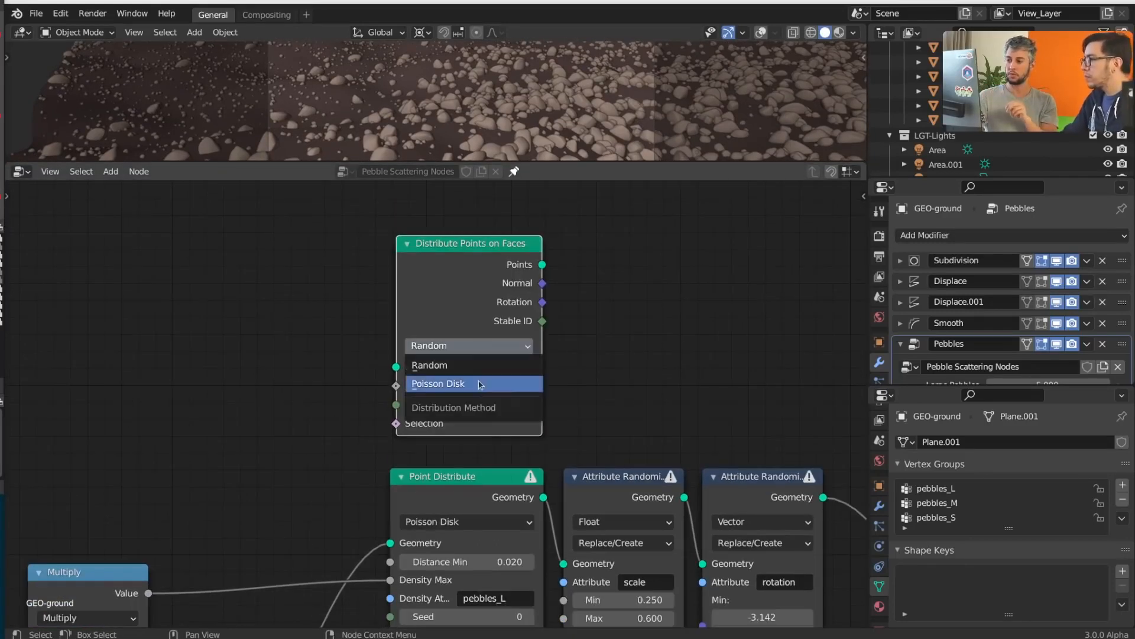
{"action": "left_click", "coordinate": [480, 383]}
{"action": "left_click_drag", "start_coordinate": [485, 279], "coordinate": [485, 249]}
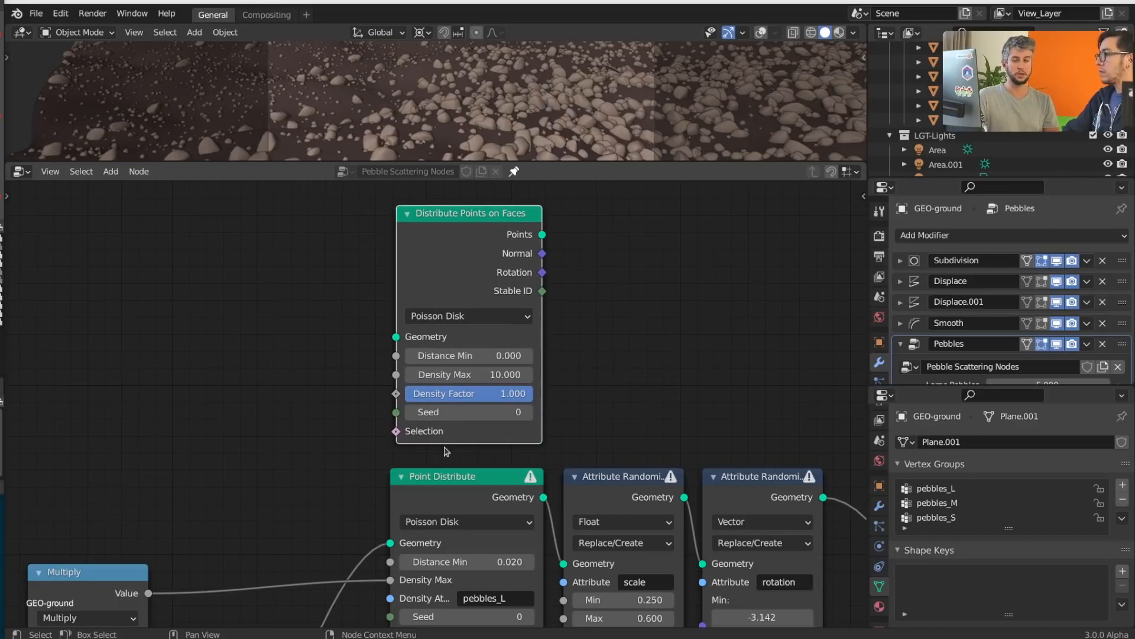
- Examine the round and diamond-shaped input and output sockets of the Distribute Points on Faces node
{"action": "middle_click_drag", "start_coordinate": [638, 433], "coordinate": [633, 404]}
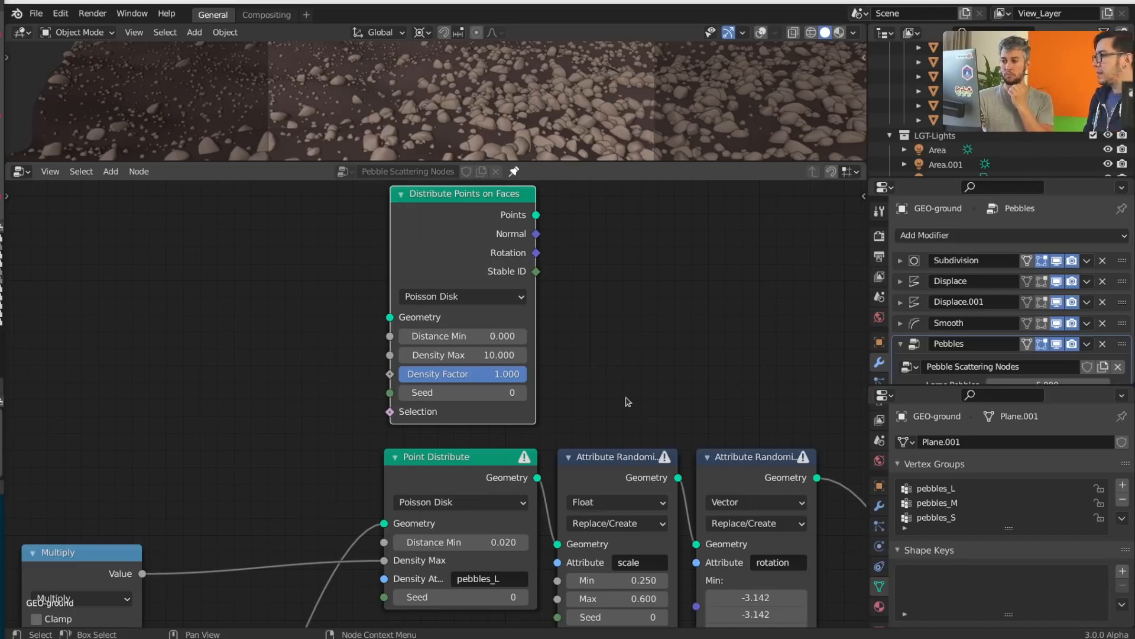
{"action": "scroll", "coordinate": [394, 419], "scroll_direction": "up", "scroll_amount": 3}
{"action": "middle_click_drag", "start_coordinate": [366, 384], "coordinate": [348, 483]}
{"action": "middle_click_drag", "start_coordinate": [358, 360], "coordinate": [333, 447]}
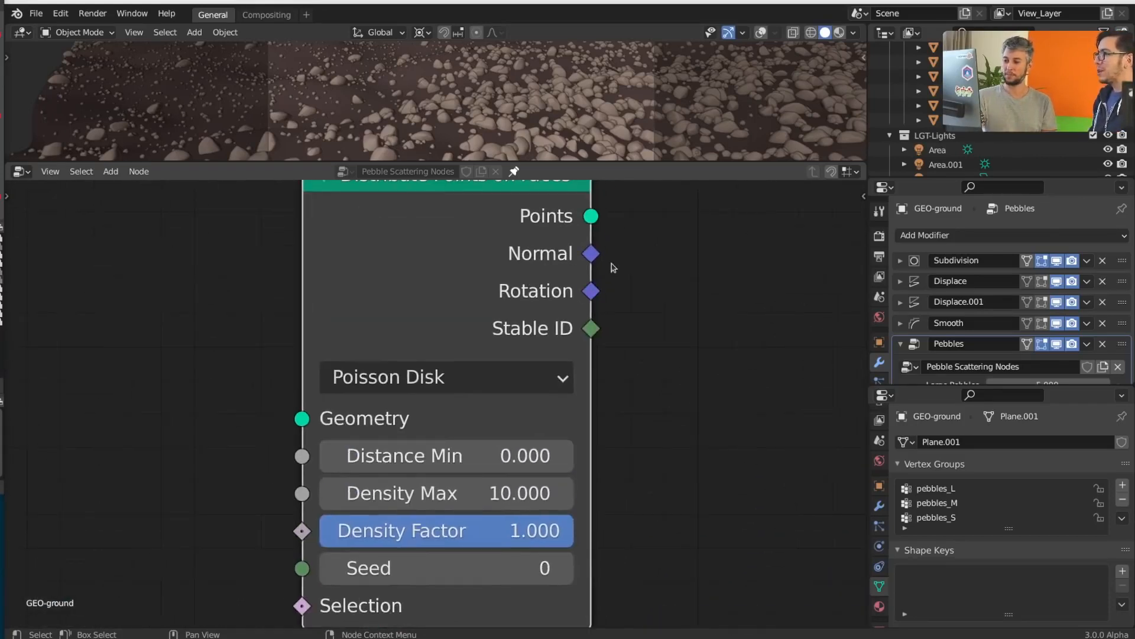
{"action": "scroll", "coordinate": [644, 445], "scroll_direction": "down", "scroll_amount": 2}
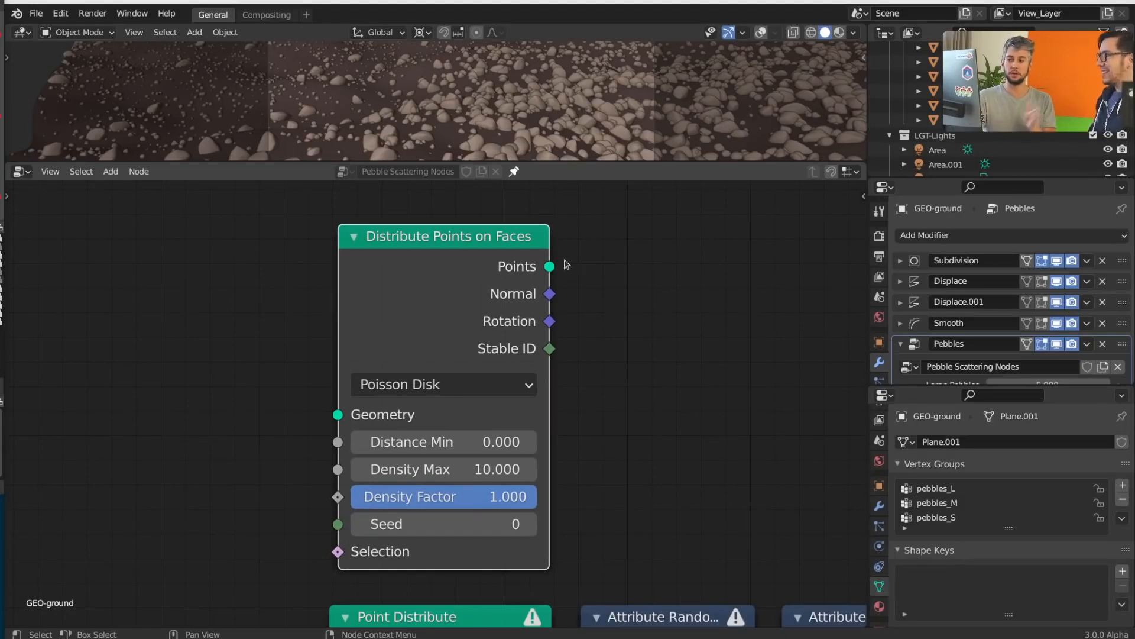
{"action": "left_click_drag", "start_coordinate": [549, 266], "coordinate": [733, 306]}
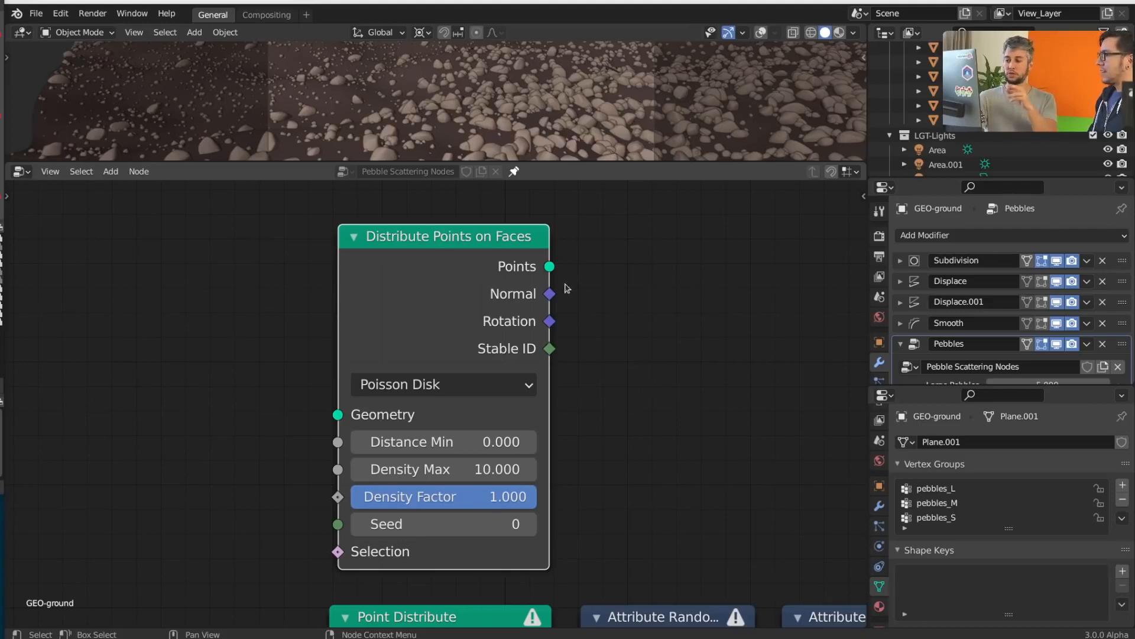
- Connect the Group Input node's Geometry output to the Geometry input of Distribute Points on Faces
{"action": "scroll", "coordinate": [534, 437], "scroll_direction": "down", "scroll_amount": 3}
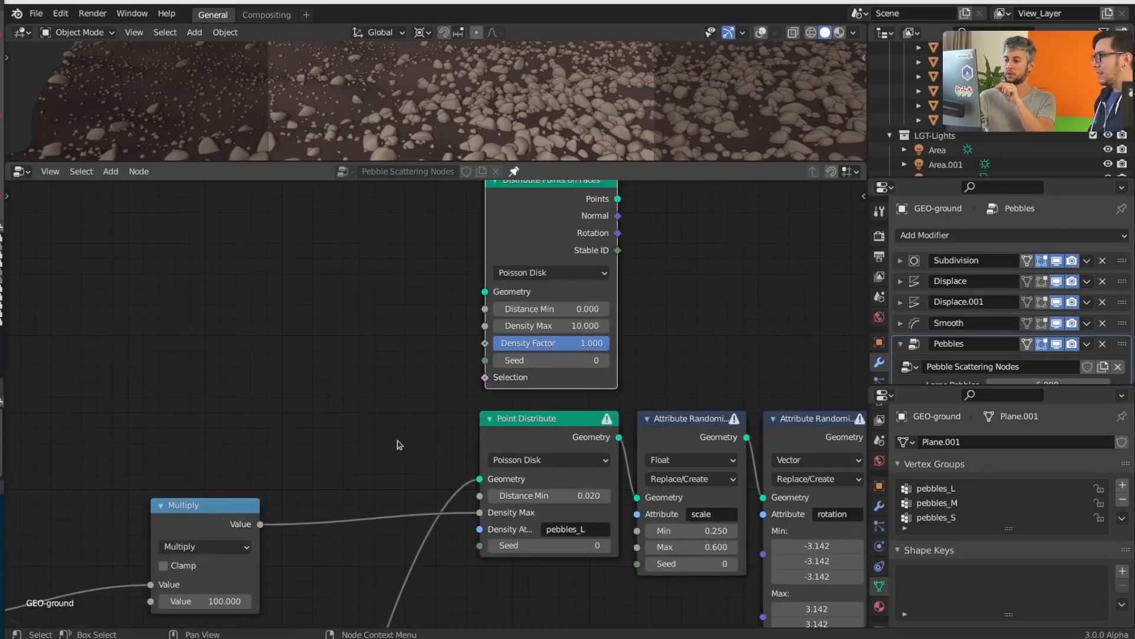
{"action": "middle_click_drag", "start_coordinate": [304, 453], "coordinate": [555, 391]}
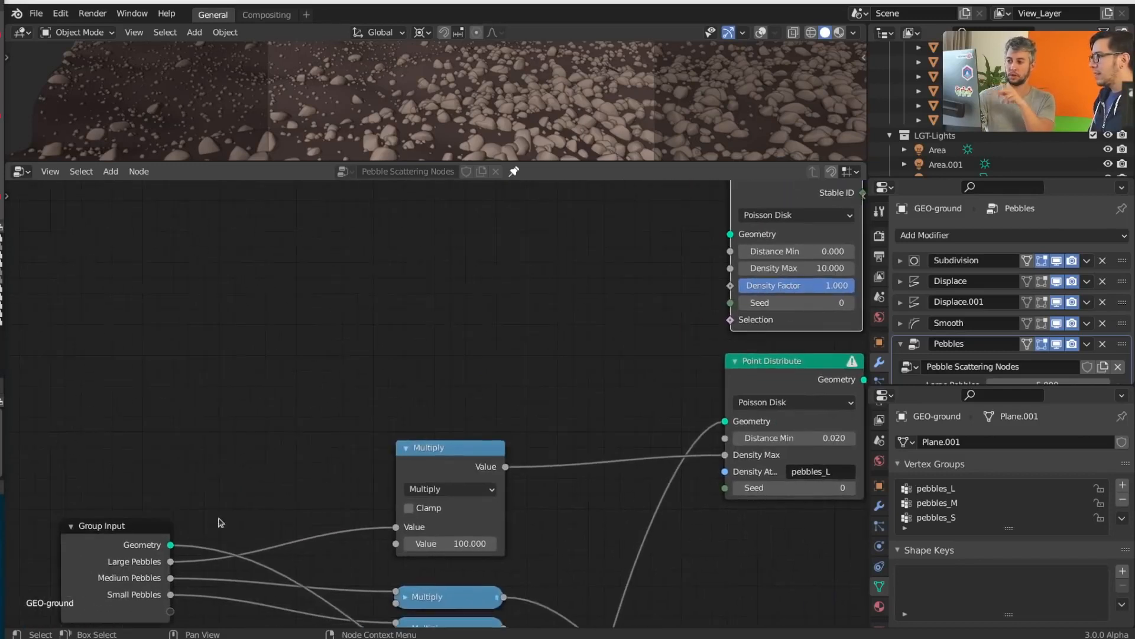
{"action": "left_click_drag", "start_coordinate": [170, 544], "coordinate": [742, 235]}
{"action": "key", "text": "KP_Decimal"}
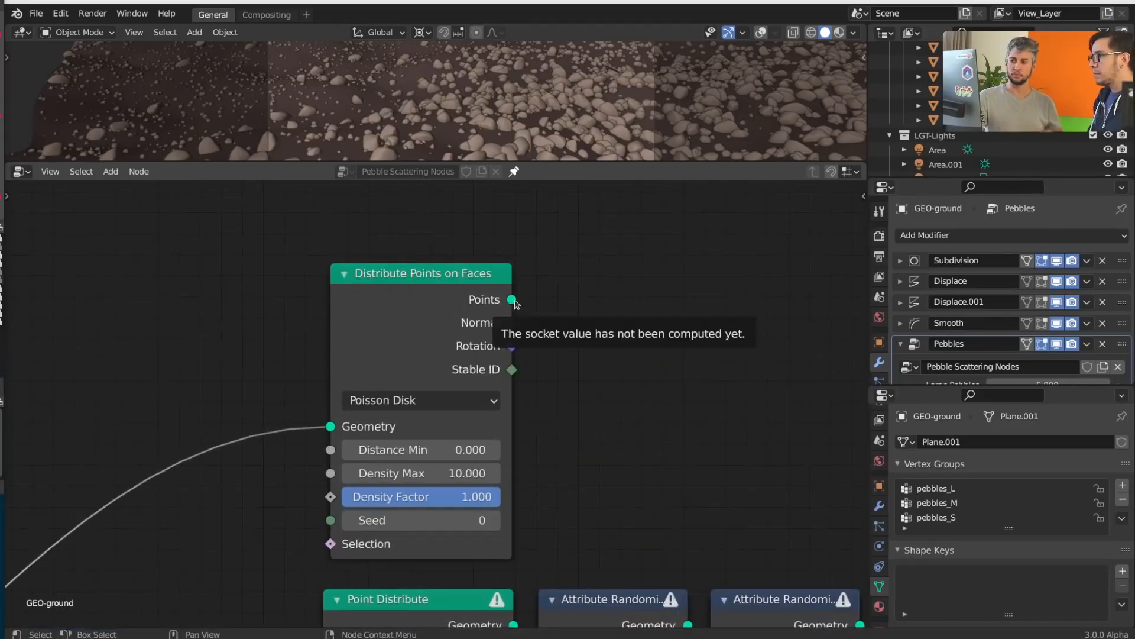
- Move the Group Output node slightly upward and feed it from the Points output of Distribute Points on Faces
{"action": "scroll", "coordinate": [568, 379], "scroll_direction": "down", "scroll_amount": 5}
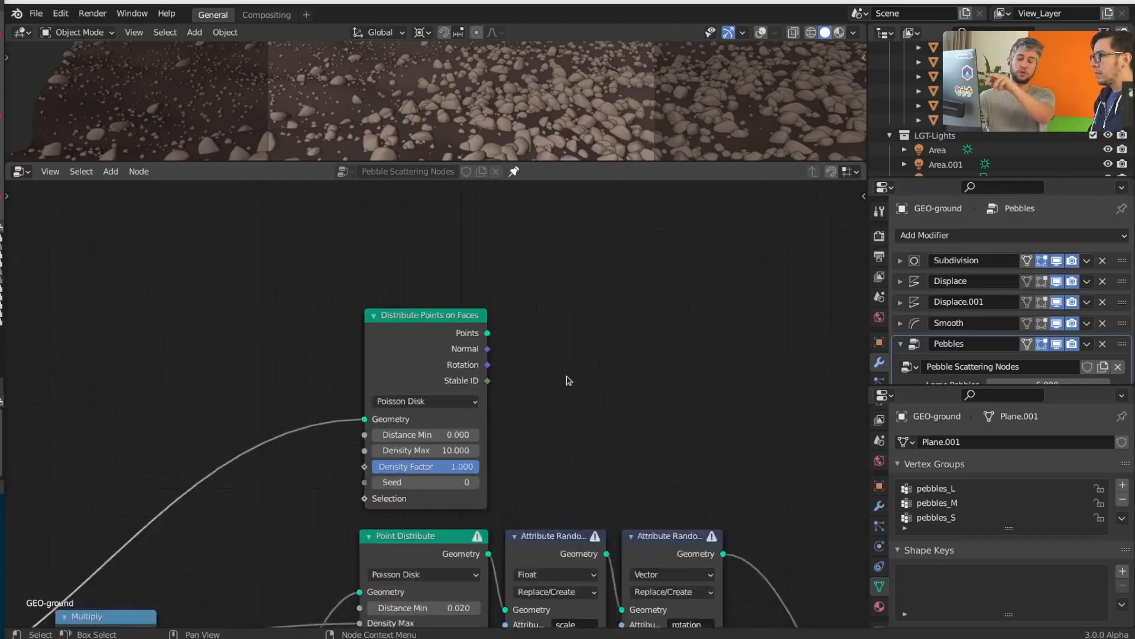
{"action": "scroll", "coordinate": [644, 451], "scroll_direction": "down", "scroll_amount": 4}
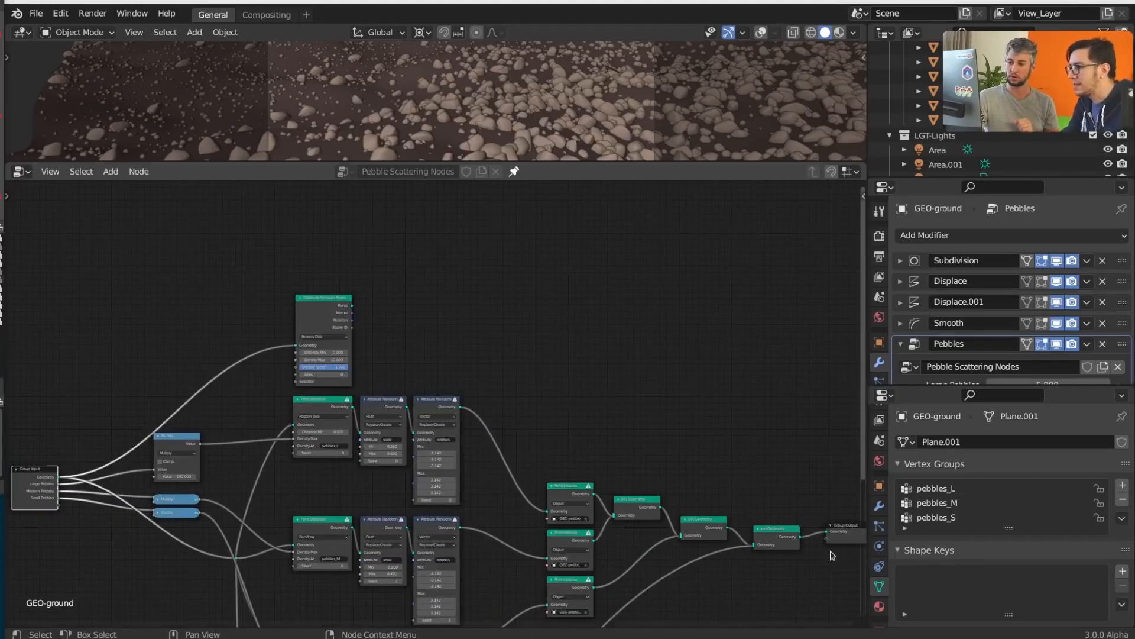
{"action": "middle_click_drag", "start_coordinate": [832, 552], "coordinate": [809, 547]}
{"action": "scroll", "coordinate": [822, 536], "scroll_direction": "down", "scroll_amount": 1}
{"action": "left_click", "coordinate": [809, 527]}
{"action": "left_click_drag", "start_coordinate": [803, 518], "coordinate": [819, 494]}
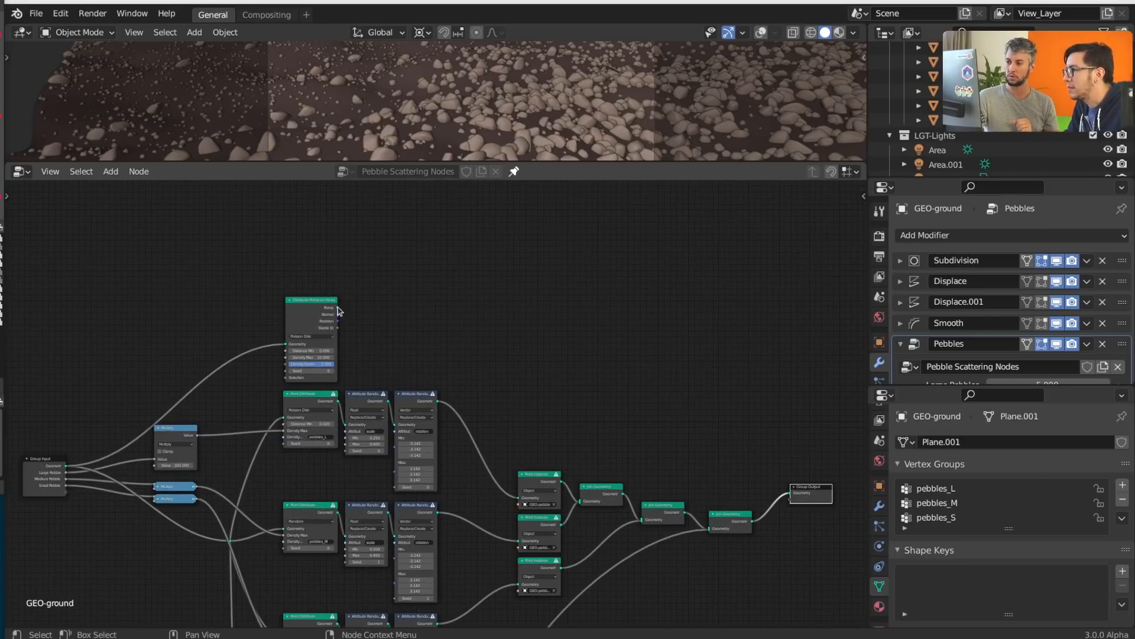
{"action": "left_click_drag", "start_coordinate": [337, 307], "coordinate": [791, 493]}
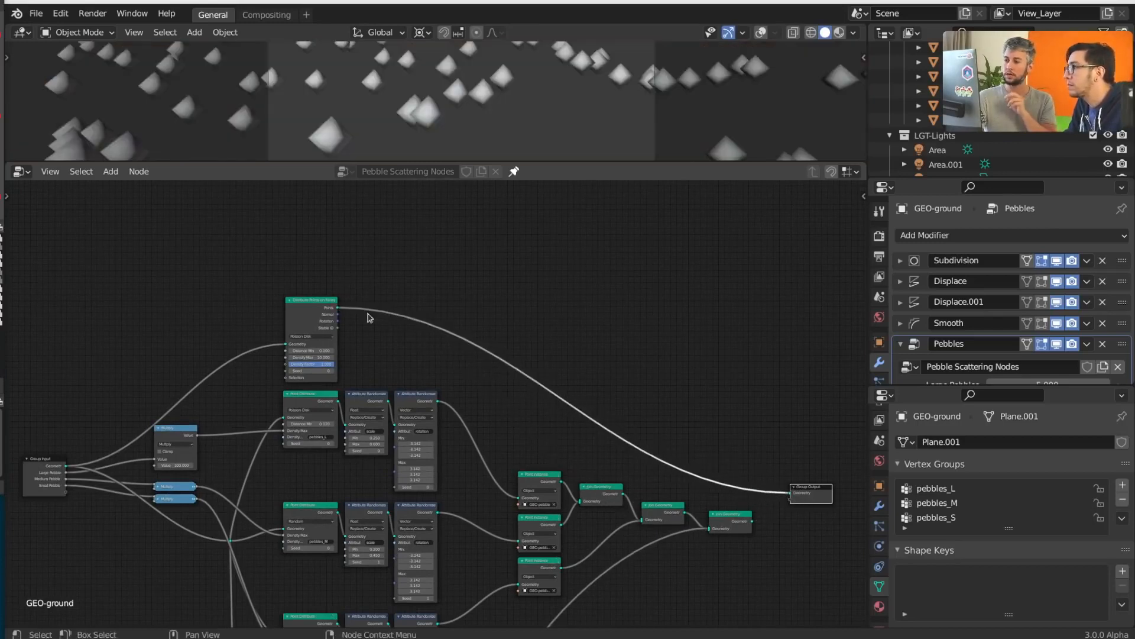
- Inspect the Points, Normal and Rotation output sockets of the Distribute Points on Faces node
{"action": "scroll", "coordinate": [319, 328], "scroll_direction": "up", "scroll_amount": 4}
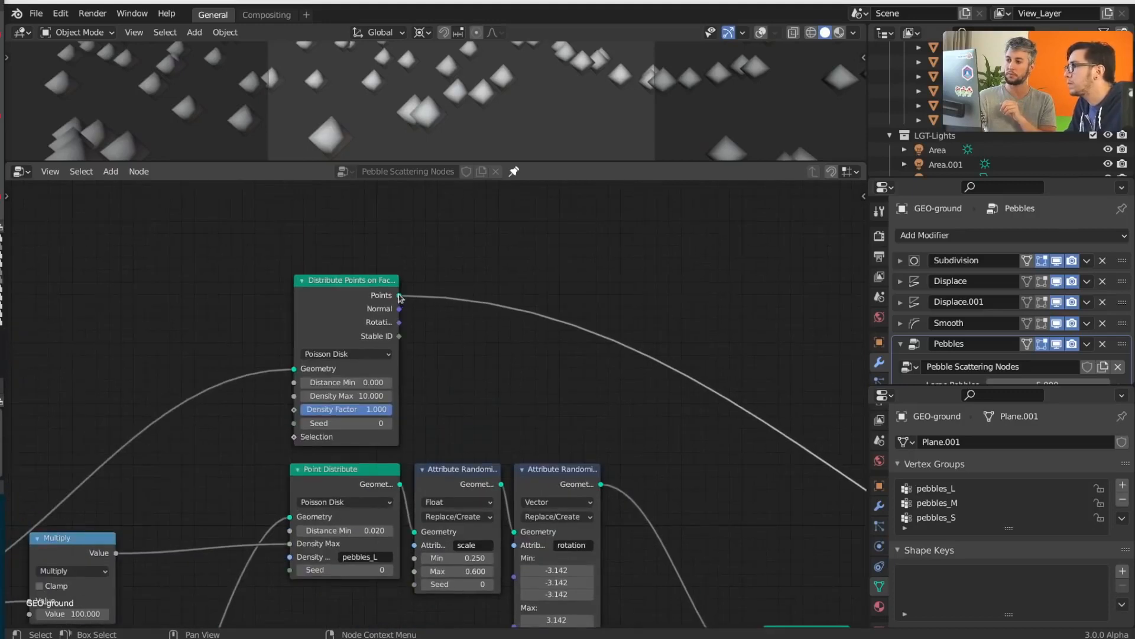
{"action": "mouse_move", "coordinate": [400, 298]}
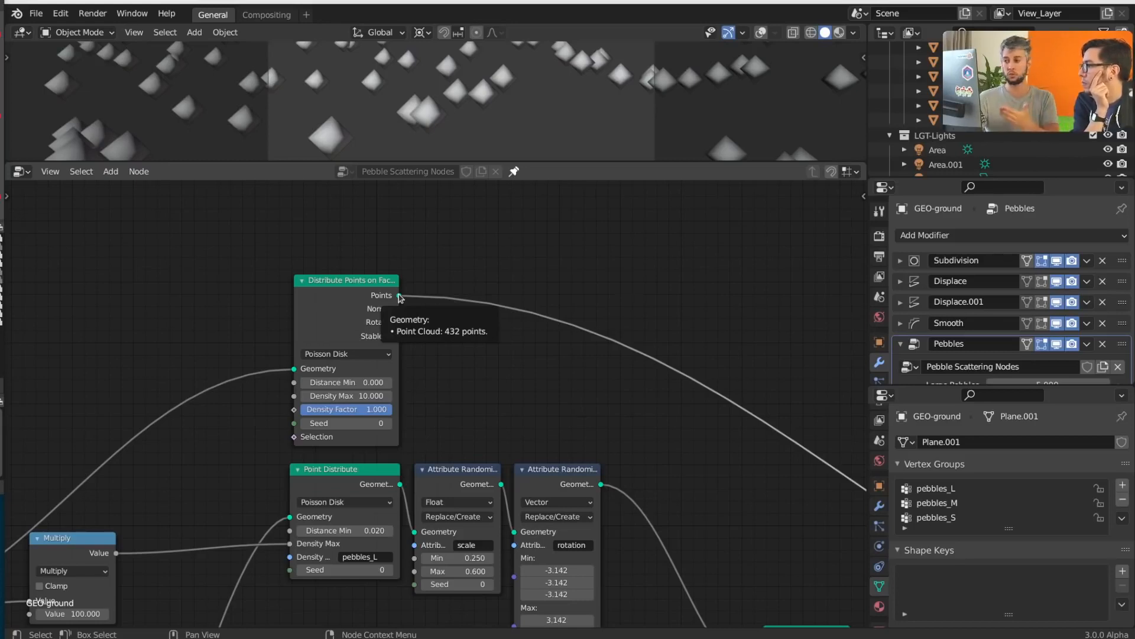
{"action": "scroll", "coordinate": [400, 298], "scroll_direction": "up", "scroll_amount": 2}
{"action": "middle_click_drag", "start_coordinate": [443, 311], "coordinate": [523, 339]}
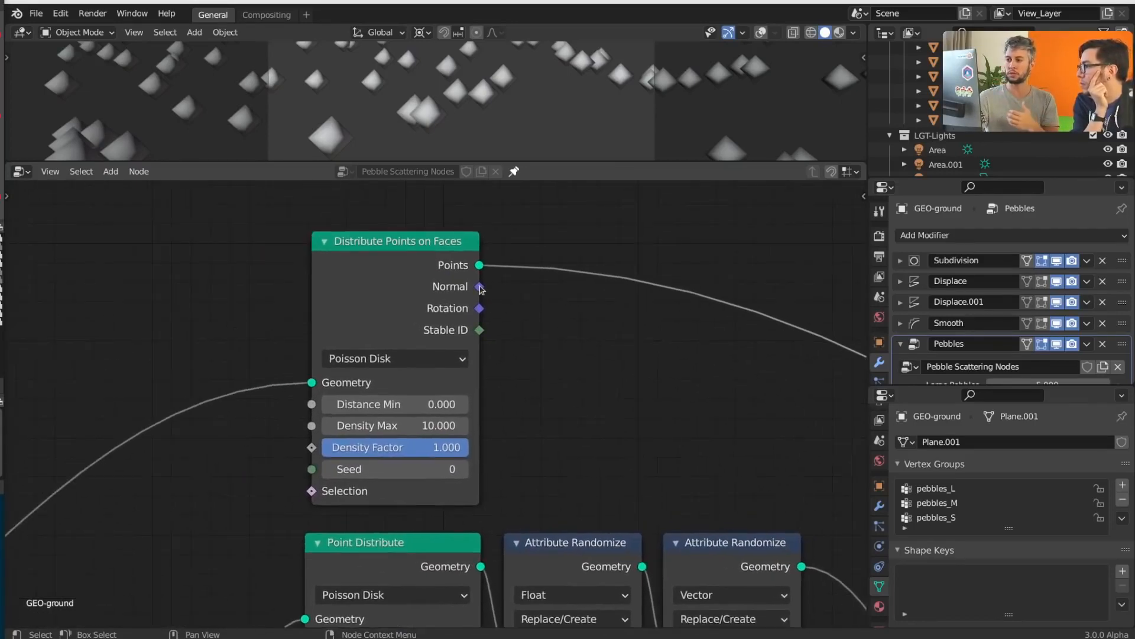
{"action": "mouse_move", "coordinate": [480, 288]}
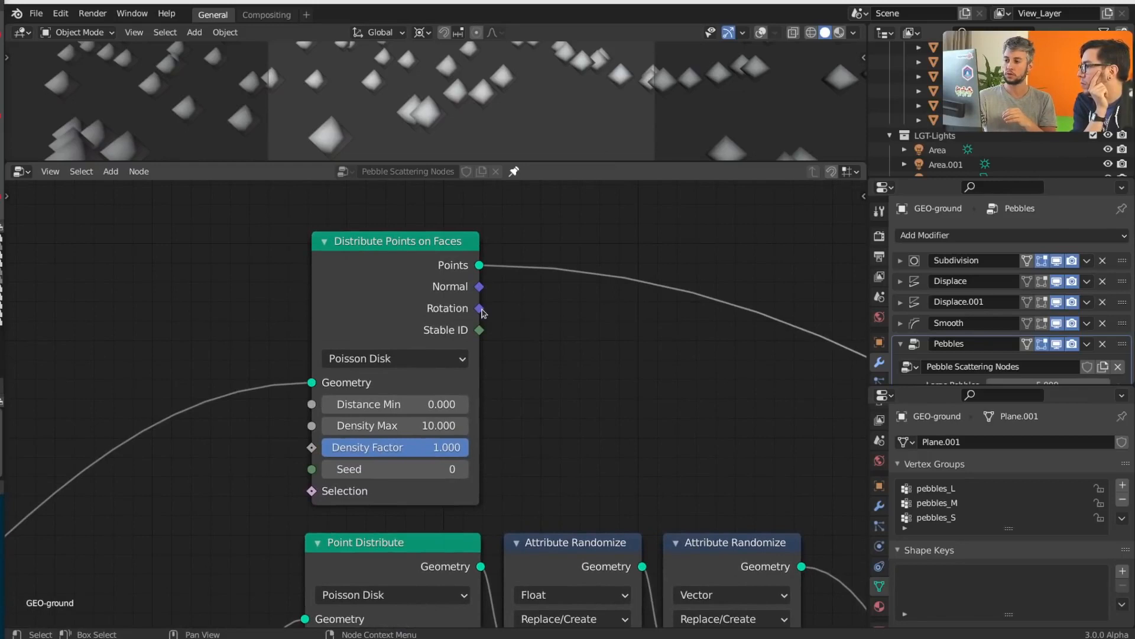
{"action": "mouse_move", "coordinate": [481, 309]}
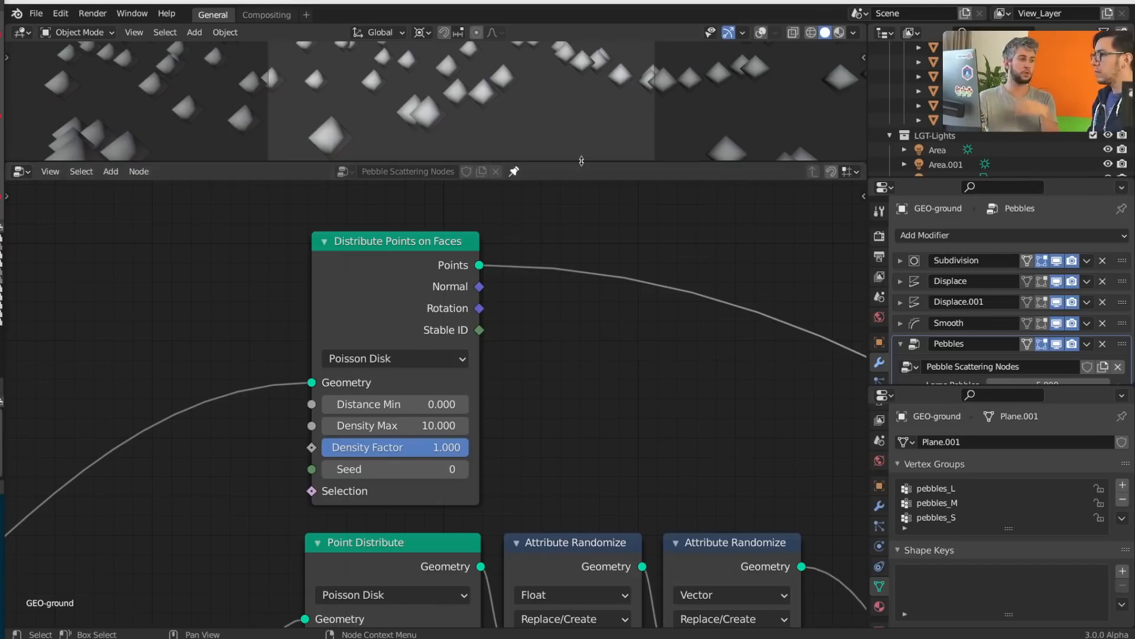
- Make the 3D viewport area taller and switch it to the Spreadsheet editor
{"action": "left_click_drag", "start_coordinate": [582, 160], "coordinate": [581, 283]}
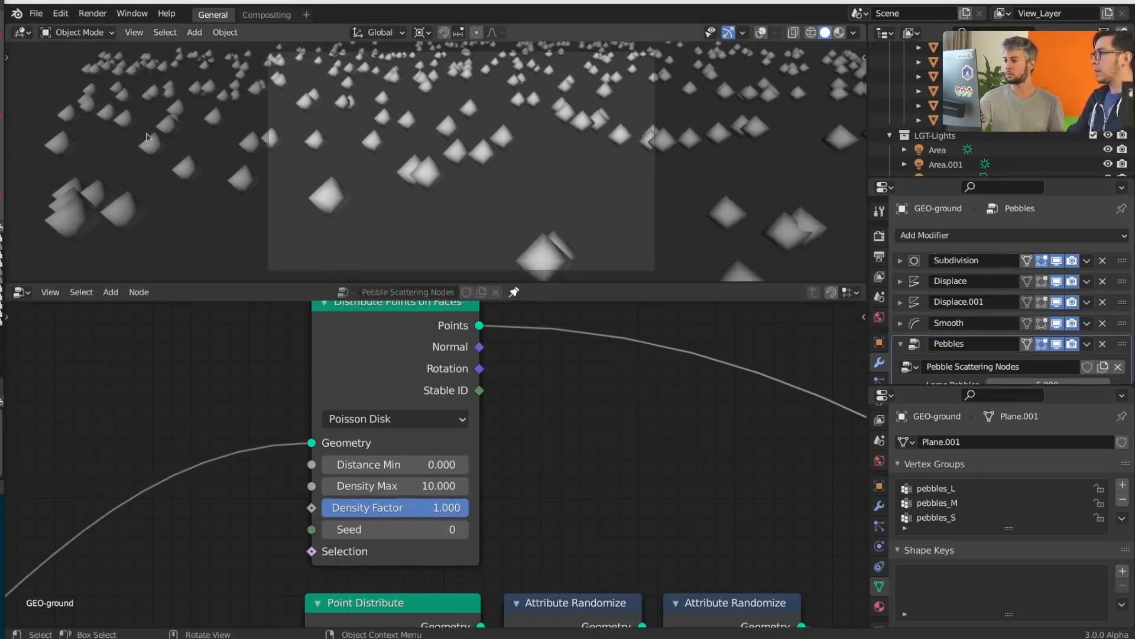
{"action": "left_click", "coordinate": [21, 32]}
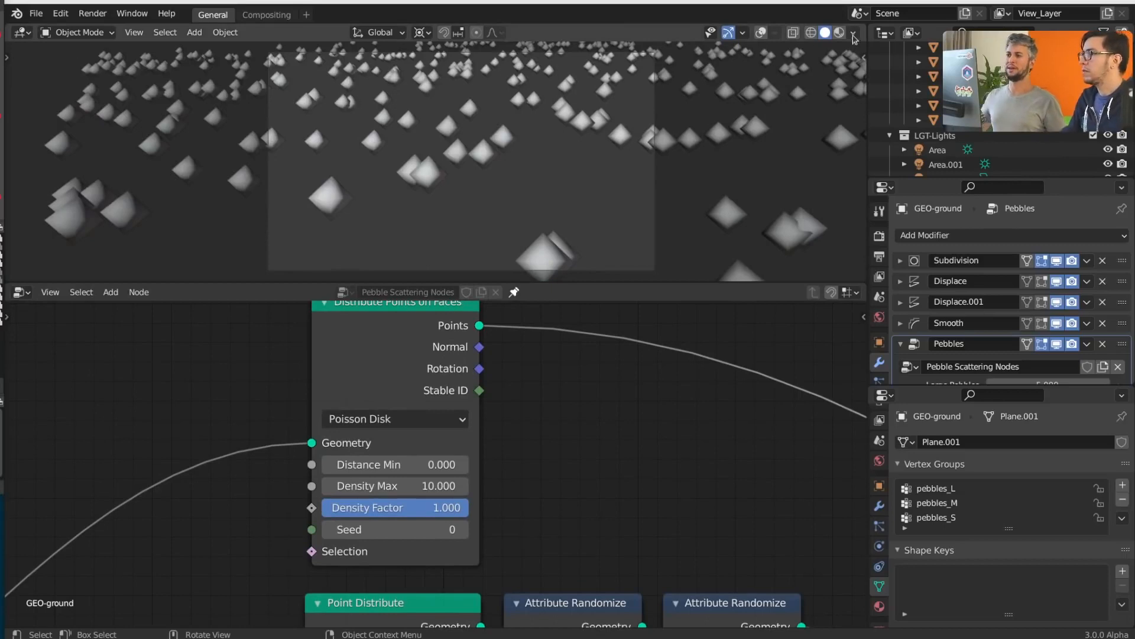
{"action": "left_click", "coordinate": [21, 32]}
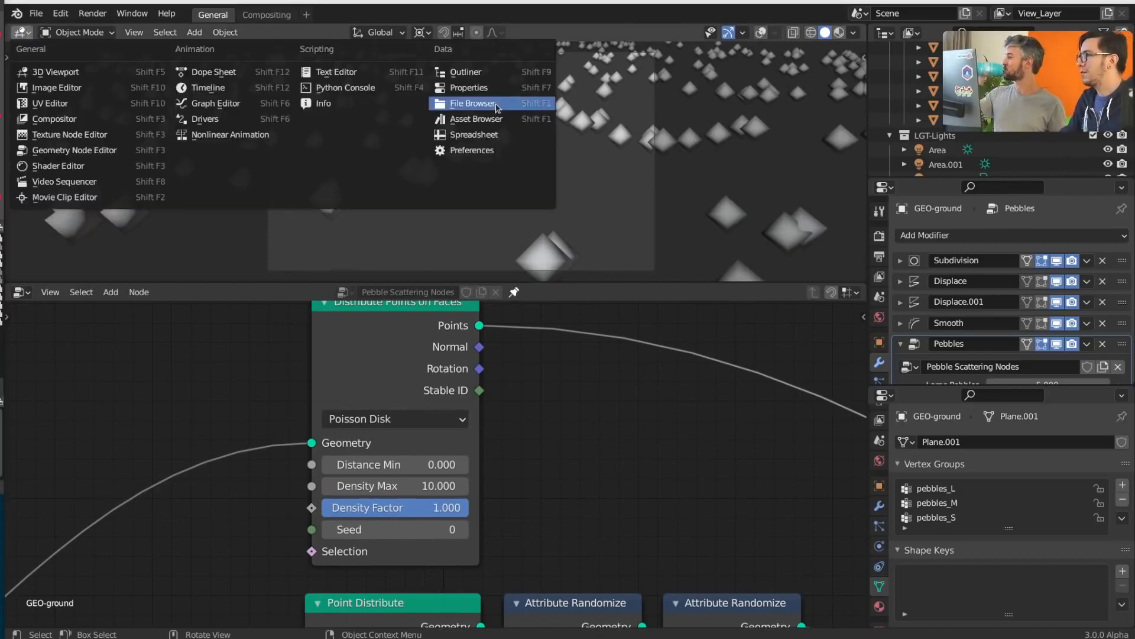
{"action": "left_click", "coordinate": [501, 138]}
- Attach a Viewer node to the Points output, place it above the output link and list the Point Cloud's Point data in the spreadsheet
{"action": "left_click", "coordinate": [438, 358], "text": "ctrl+shift"}
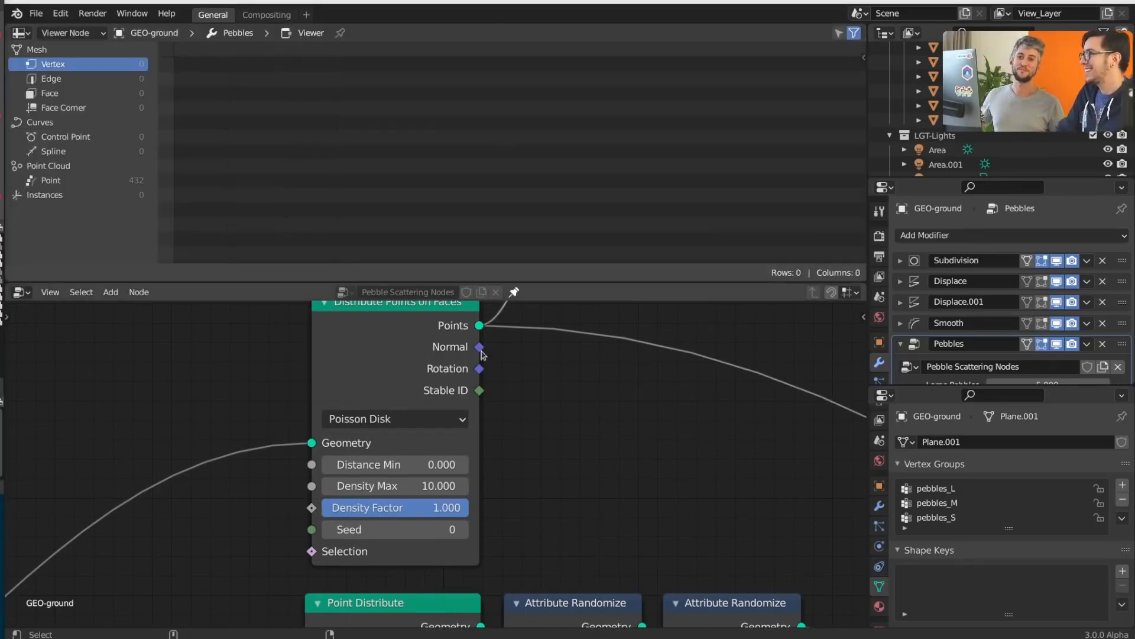
{"action": "middle_click_drag", "start_coordinate": [690, 385], "coordinate": [576, 526]}
{"action": "scroll", "coordinate": [575, 526], "scroll_direction": "down", "scroll_amount": 3}
{"action": "left_click_drag", "start_coordinate": [545, 394], "coordinate": [682, 434]}
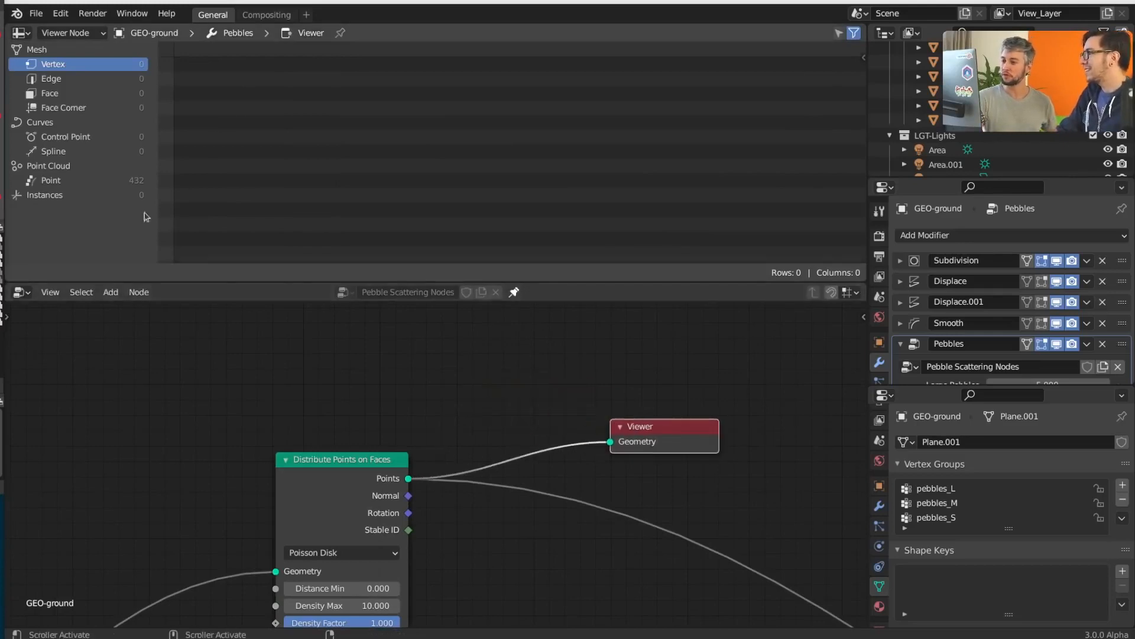
{"action": "left_click", "coordinate": [76, 185]}
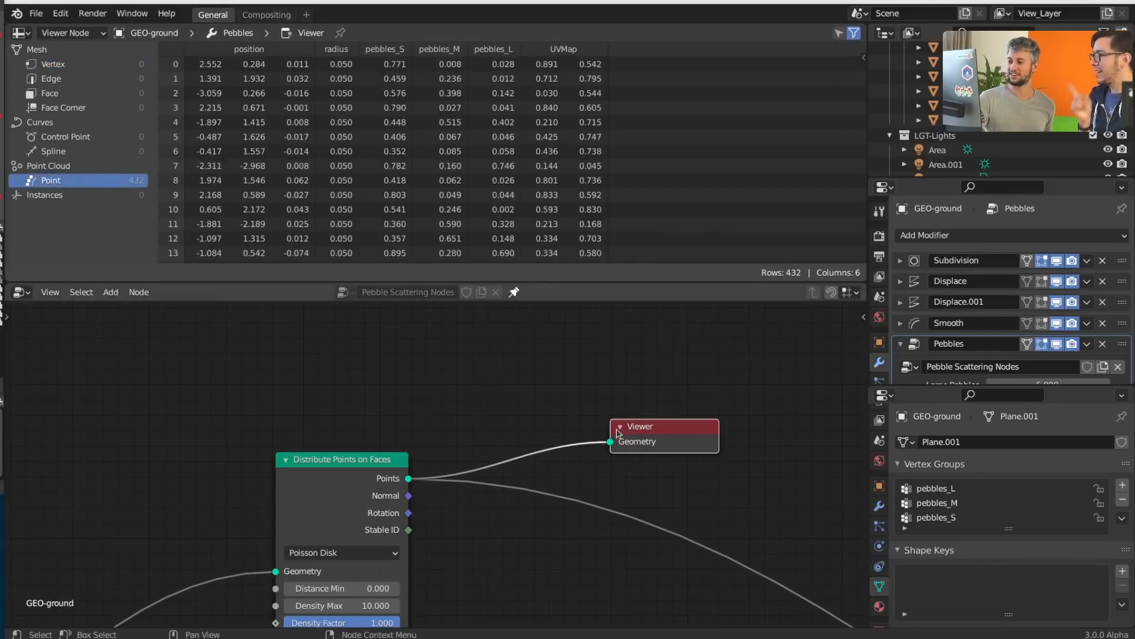
{"action": "left_click_drag", "start_coordinate": [660, 442], "coordinate": [769, 379]}
- Compare the Normal, Rotation and Stable ID outputs of Distribute Points on Faces with the spreadsheet's attribute columns
{"action": "middle_click_drag", "start_coordinate": [620, 478], "coordinate": [625, 395]}
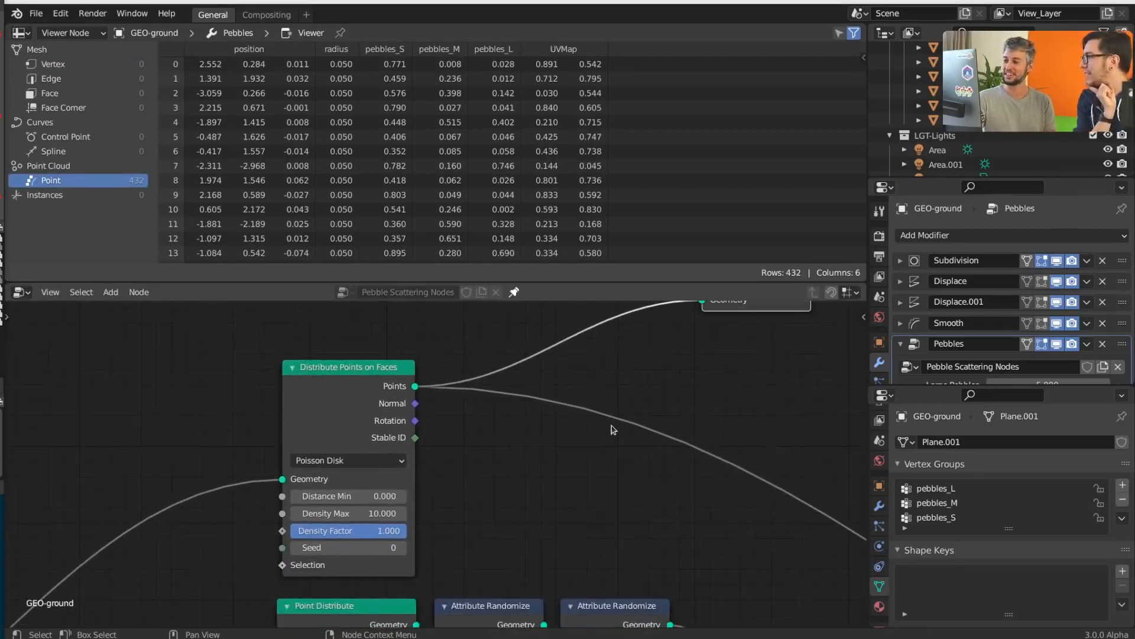
{"action": "scroll", "coordinate": [609, 432], "scroll_direction": "down", "scroll_amount": 1}
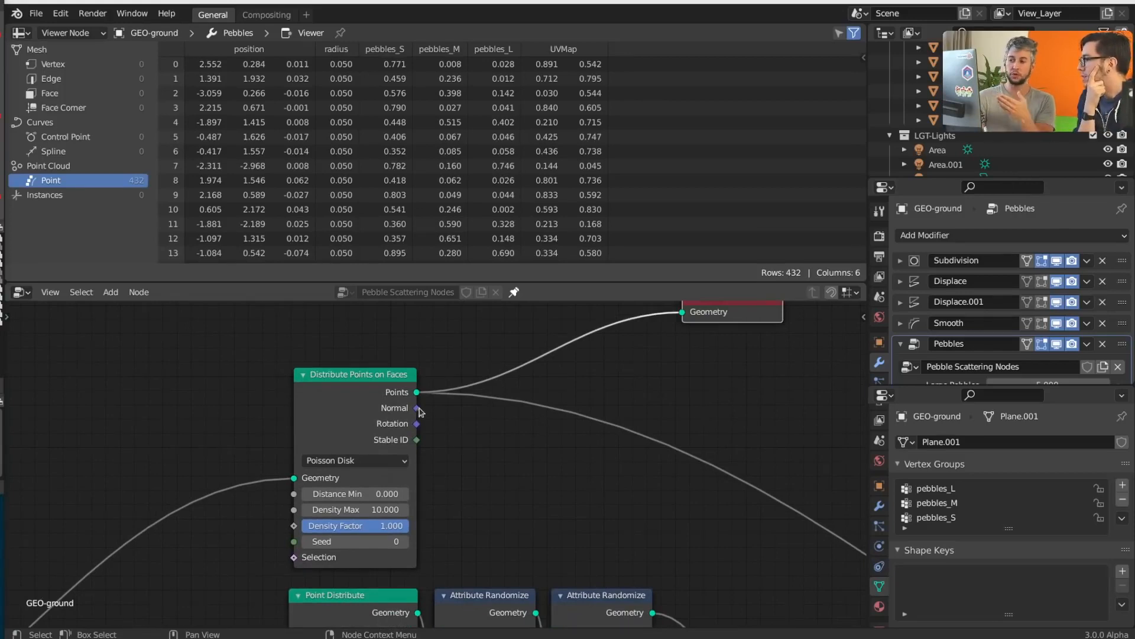
{"action": "scroll", "coordinate": [444, 444], "scroll_direction": "up", "scroll_amount": 2}
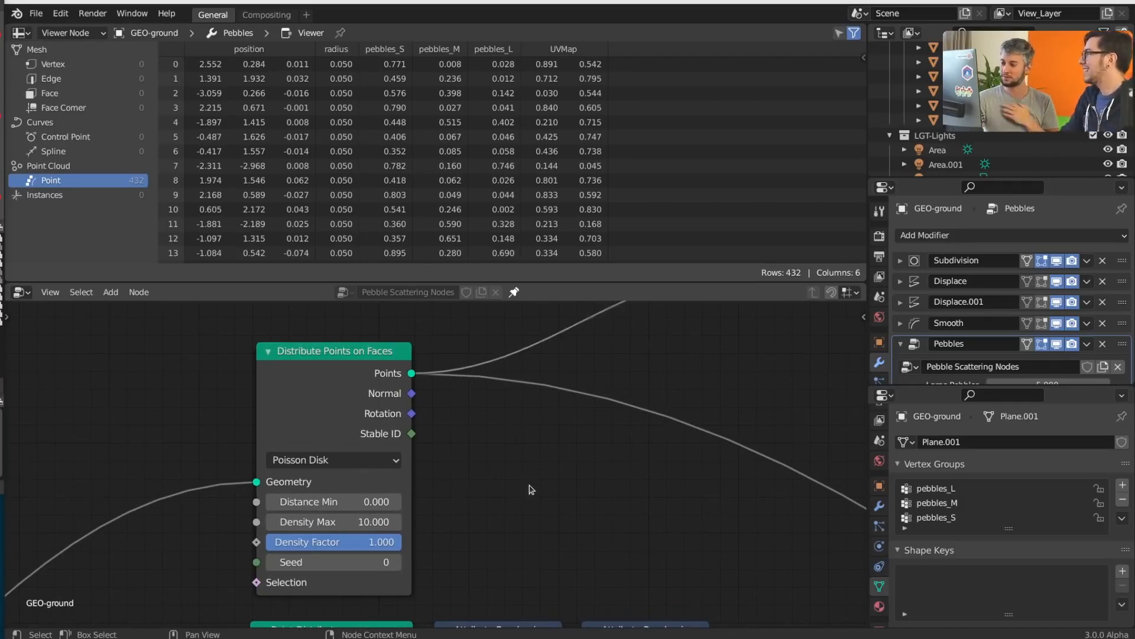
{"action": "scroll", "coordinate": [541, 514], "scroll_direction": "up", "scroll_amount": 1}
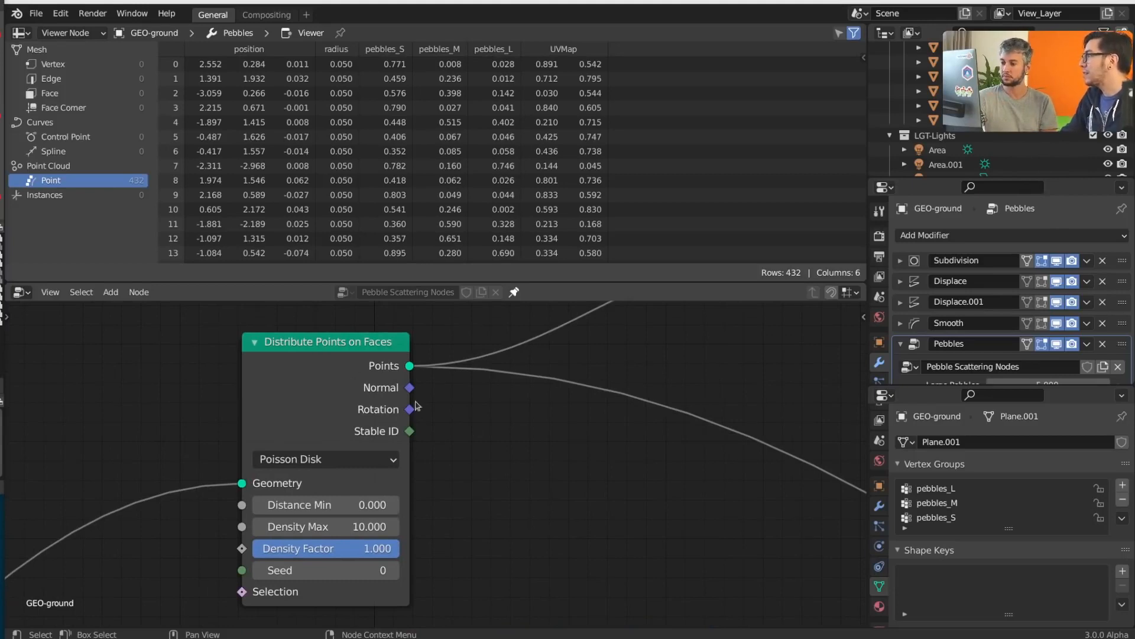
- Split the Spreadsheet area in two side by side and switch the new half to the 3D Viewport
{"action": "scroll", "coordinate": [602, 471], "scroll_direction": "down", "scroll_amount": 3}
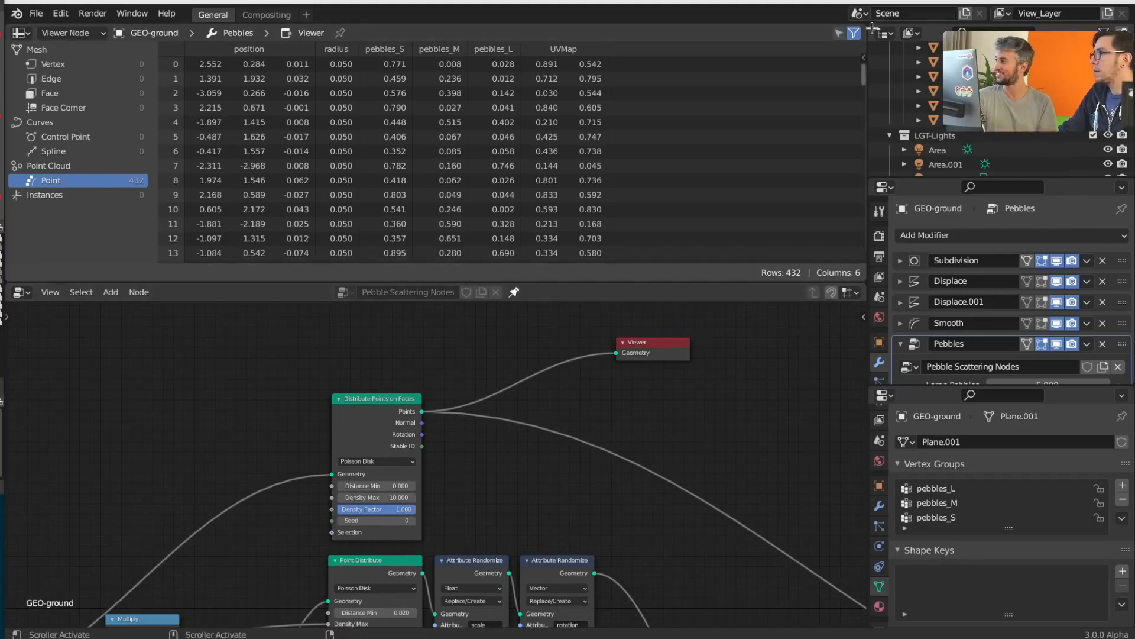
{"action": "left_click_drag", "start_coordinate": [863, 29], "coordinate": [362, 63]}
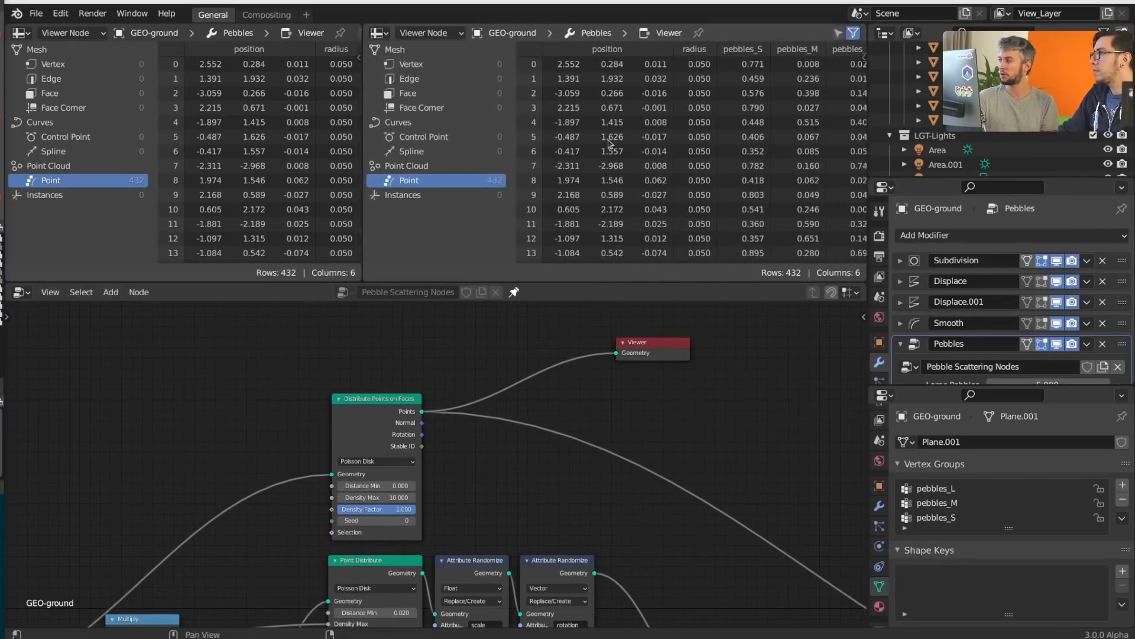
{"action": "key", "text": "shift+F5"}
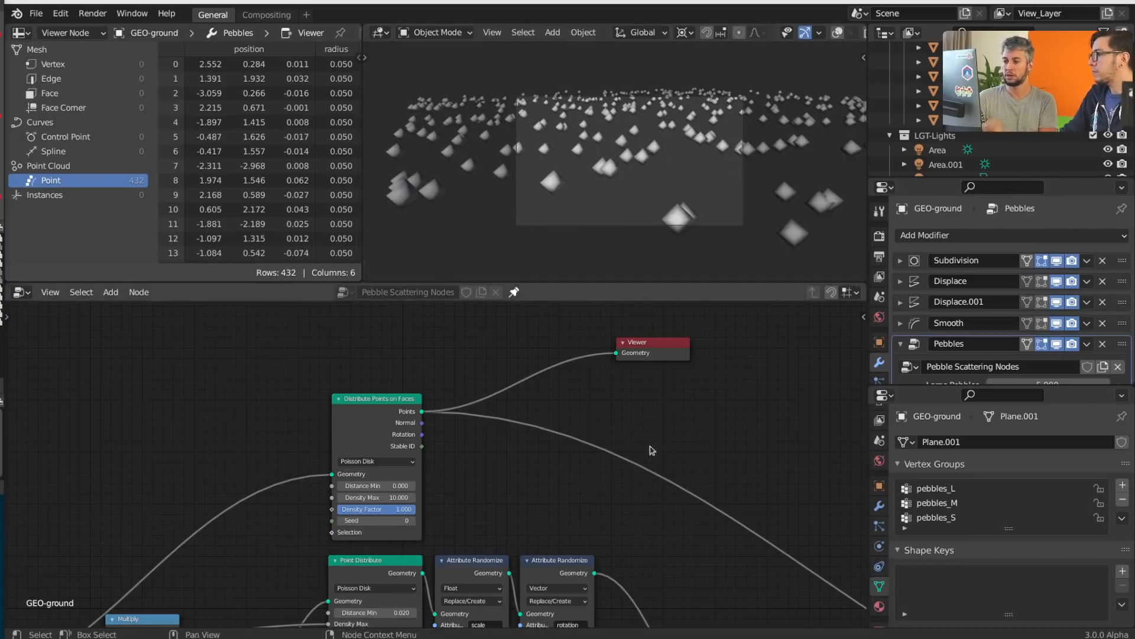
{"action": "scroll", "coordinate": [645, 455], "scroll_direction": "down", "scroll_amount": 2}
{"action": "scroll", "coordinate": [657, 502], "scroll_direction": "up", "scroll_amount": 2}
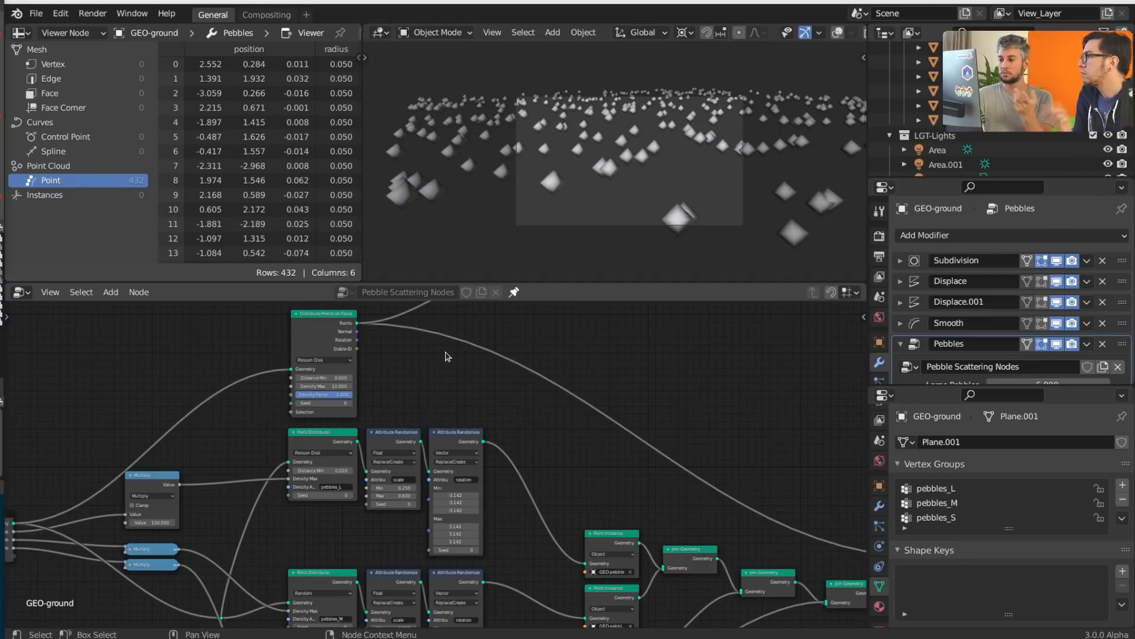
- Insert a Vector Math node into the Points output link and feed it the Normal output of Distribute Points on Faces
{"action": "middle_click_drag", "start_coordinate": [433, 362], "coordinate": [384, 454]}
{"action": "scroll", "coordinate": [438, 407], "scroll_direction": "up", "scroll_amount": 4}
{"action": "scroll", "coordinate": [390, 458], "scroll_direction": "up", "scroll_amount": 2}
{"action": "key", "text": "shift+a"}
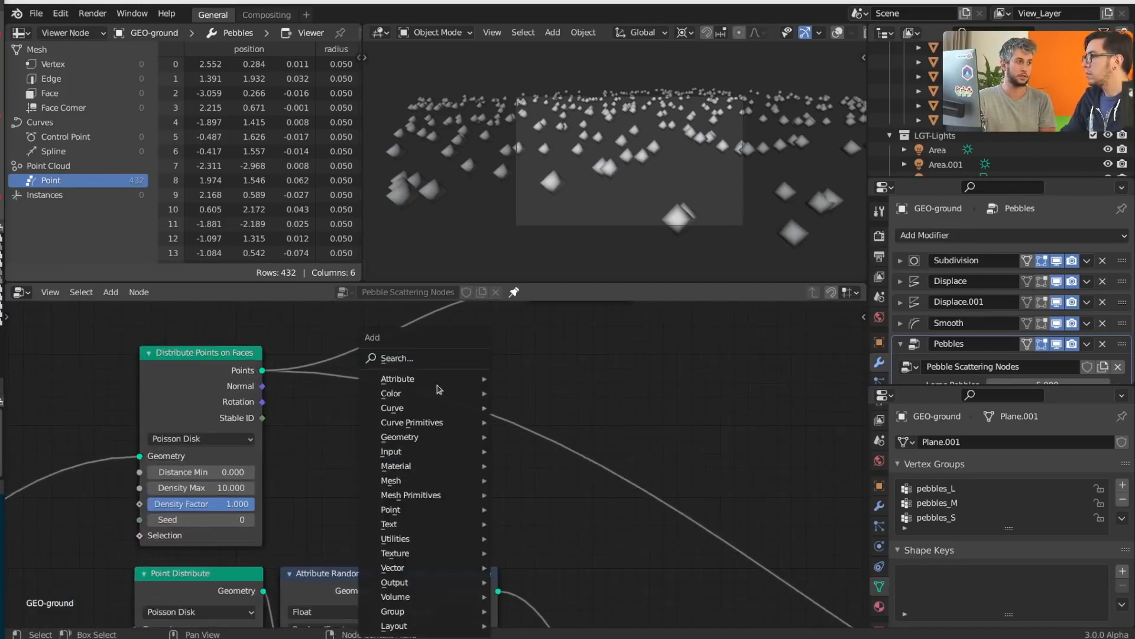
{"action": "left_click", "coordinate": [432, 357]}
{"action": "type", "text": "math"}
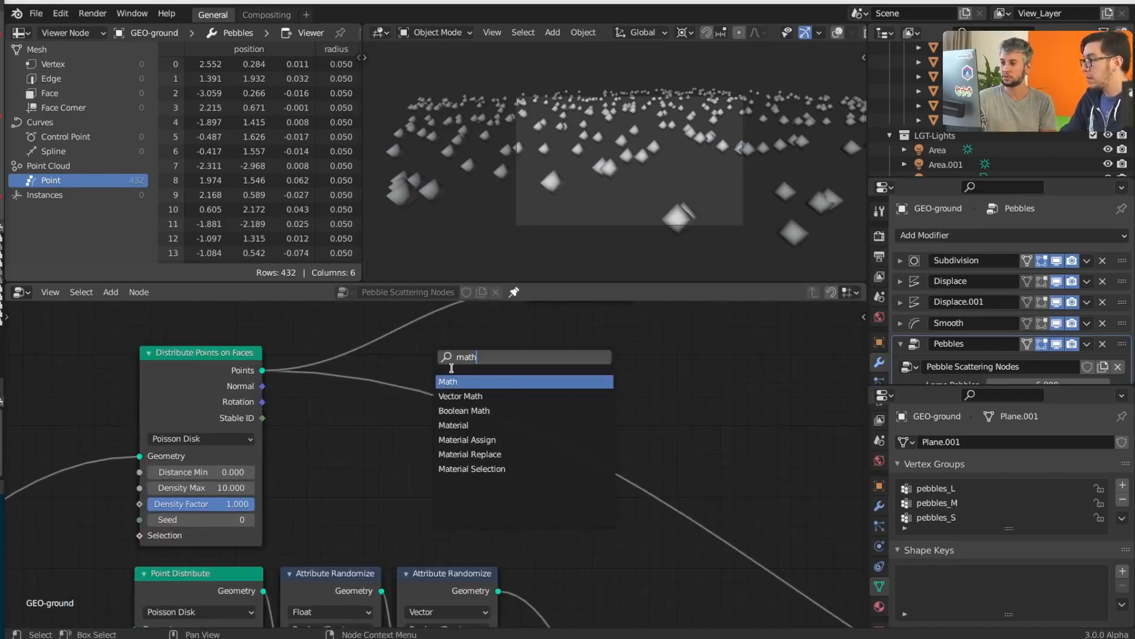
{"action": "left_click", "coordinate": [484, 394]}
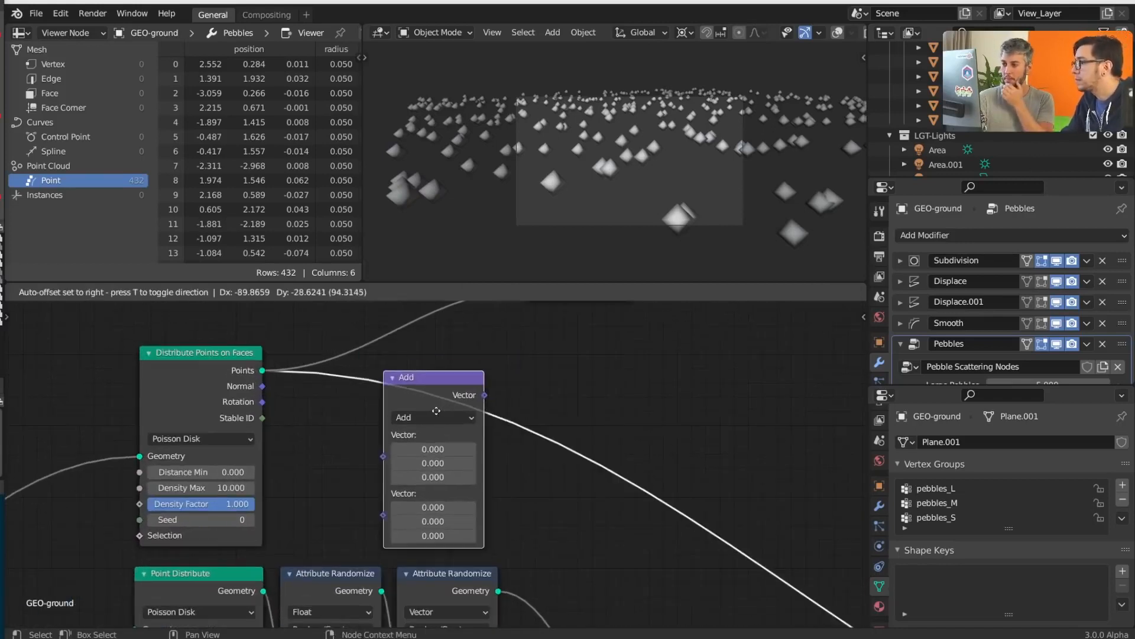
{"action": "left_click", "coordinate": [470, 408]}
{"action": "left_click_drag", "start_coordinate": [262, 386], "coordinate": [421, 424]}
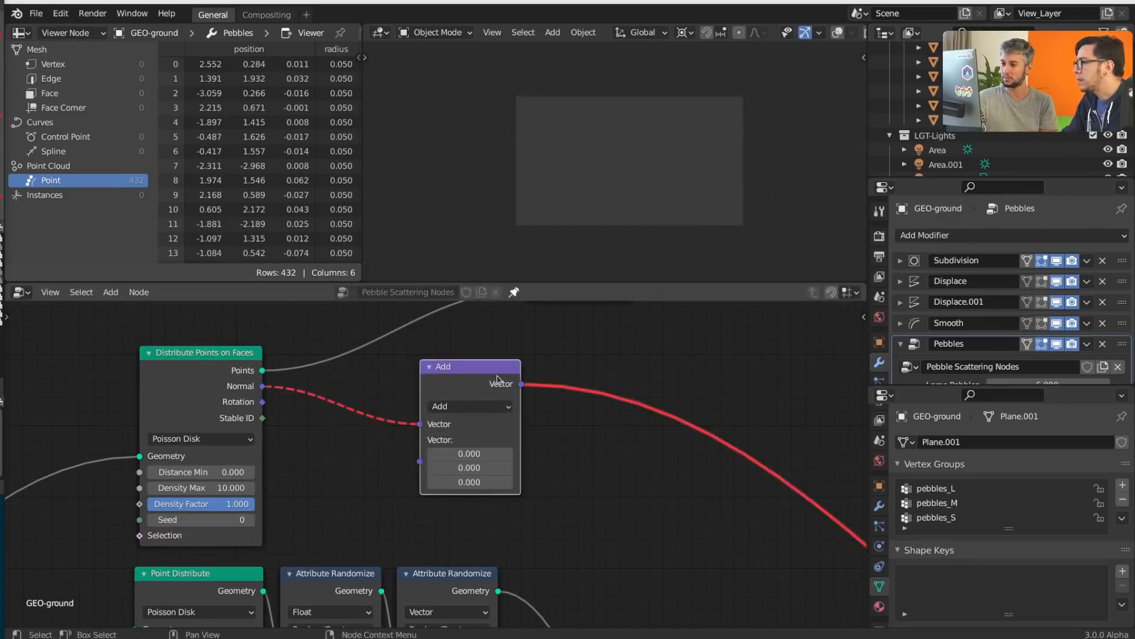
- Shift the Viewer node aside and insert an Instance on Points node into the Add node's output link
{"action": "middle_click_drag", "start_coordinate": [588, 459], "coordinate": [523, 399]}
{"action": "middle_click_drag", "start_coordinate": [448, 394], "coordinate": [456, 453]}
{"action": "left_click_drag", "start_coordinate": [496, 342], "coordinate": [590, 350]}
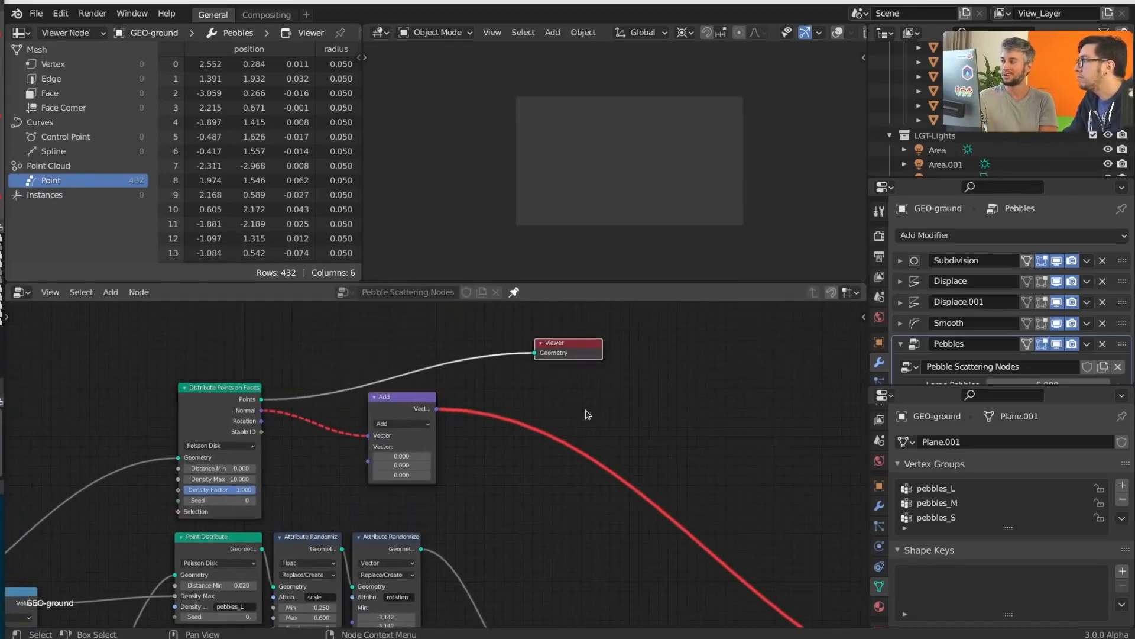
{"action": "key", "text": "shift+a"}
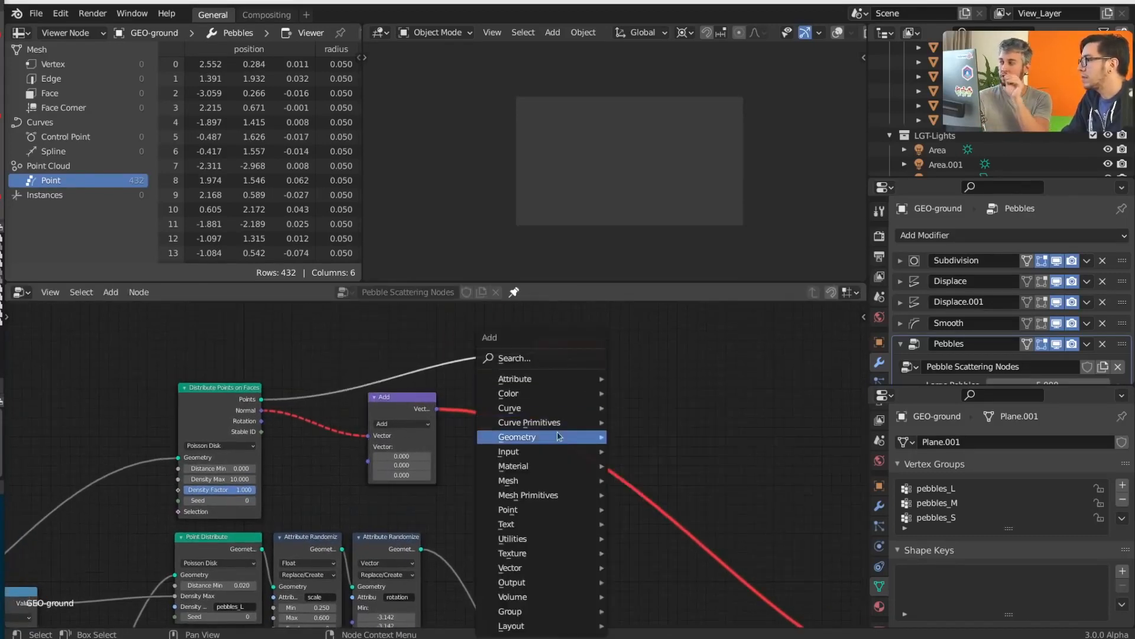
{"action": "left_click", "coordinate": [541, 358]}
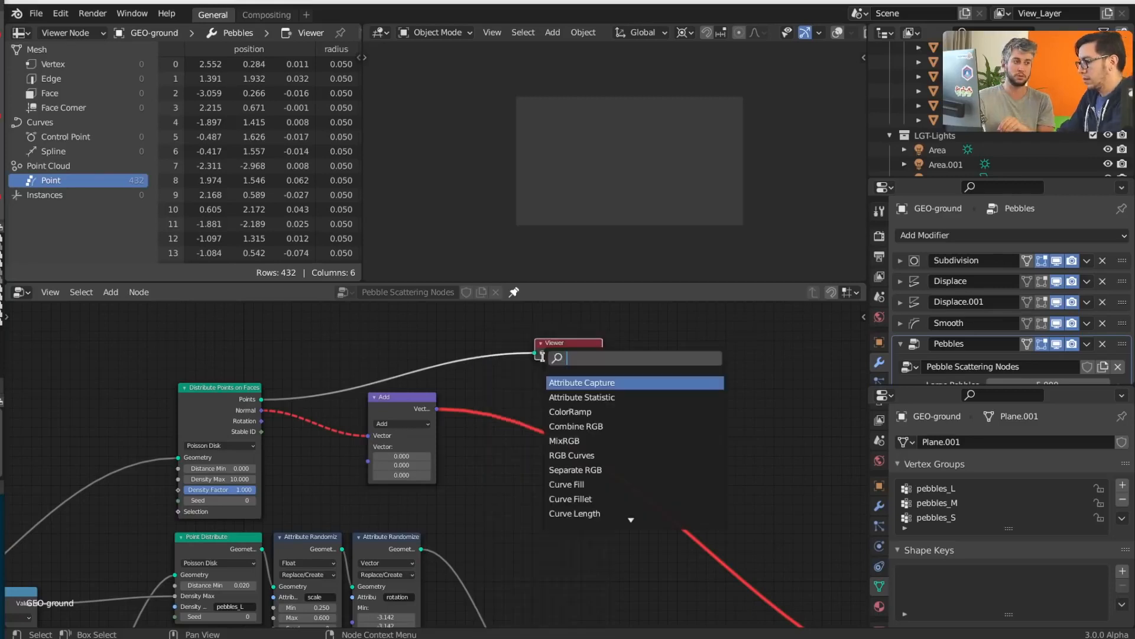
{"action": "type", "text": "instan"}
{"action": "key", "text": "Down"}
{"action": "key", "text": "Return"}
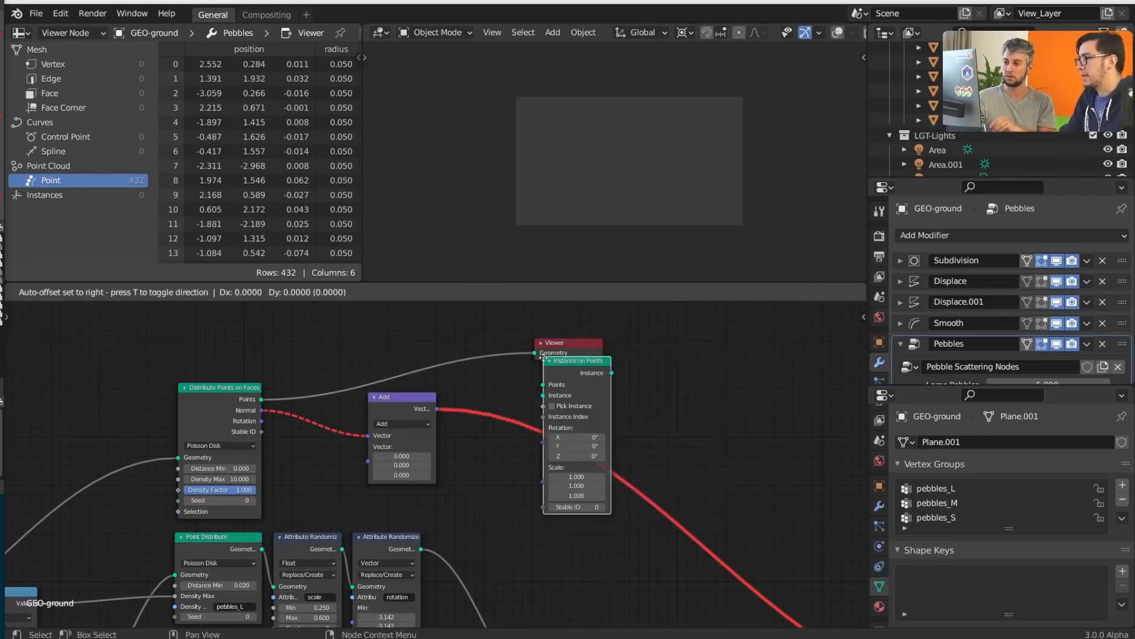
{"action": "left_click", "coordinate": [559, 405]}
- Reroute the Add node's vector into Instance on Points' Rotation and connect the distributed points to its Points input
{"action": "scroll", "coordinate": [645, 473], "scroll_direction": "up", "scroll_amount": 2}
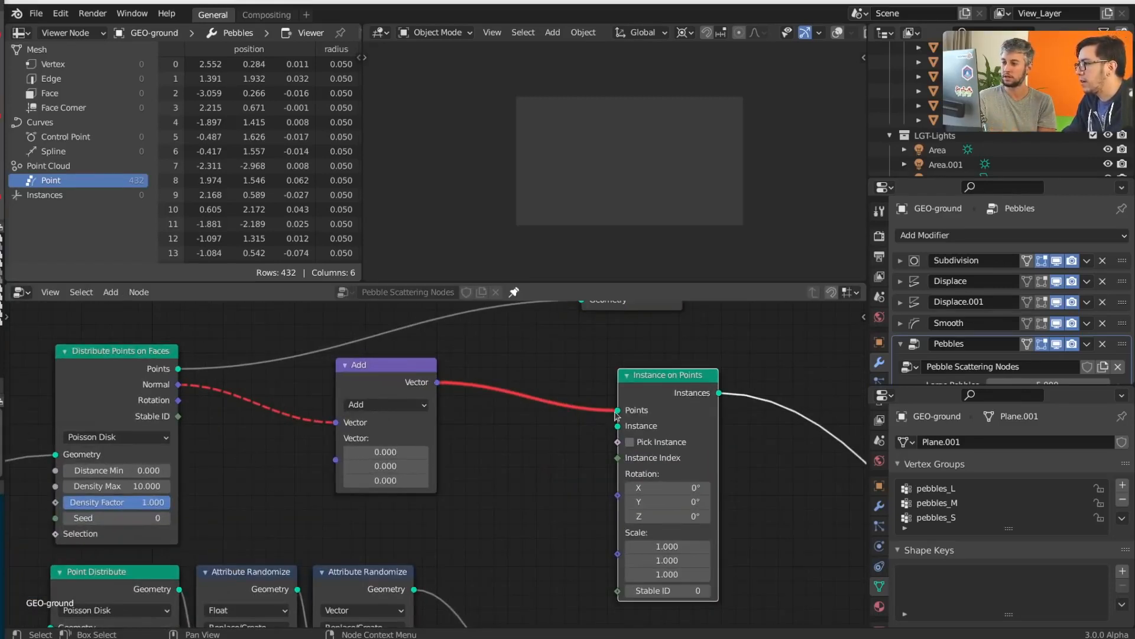
{"action": "left_click_drag", "start_coordinate": [617, 410], "coordinate": [617, 494]}
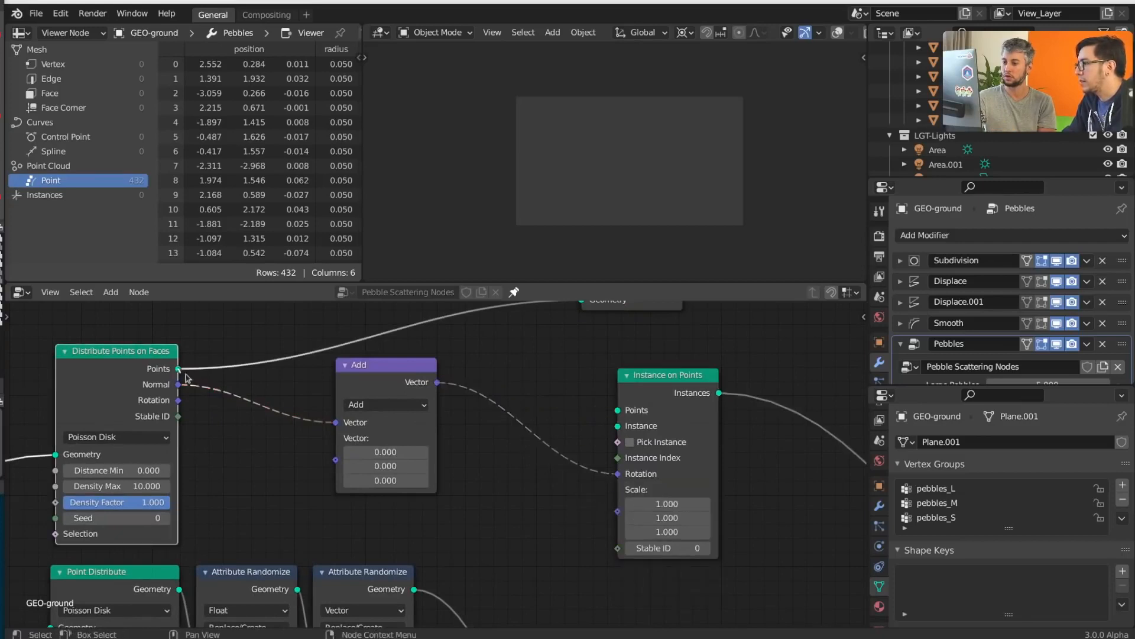
{"action": "left_click_drag", "start_coordinate": [178, 369], "coordinate": [618, 410]}
- Connect the Instance on Points output to the Viewer and place the Viewer node beyond it
{"action": "left_click", "coordinate": [668, 414], "text": "ctrl+shift"}
{"action": "middle_click_drag", "start_coordinate": [730, 322], "coordinate": [551, 356]}
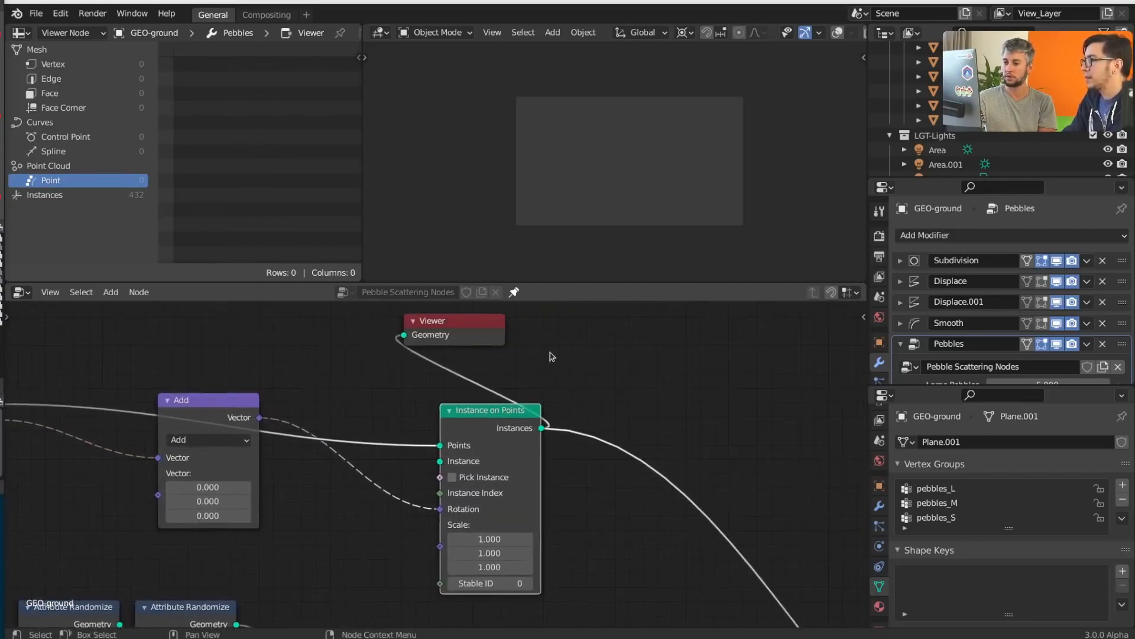
{"action": "left_click_drag", "start_coordinate": [453, 330], "coordinate": [768, 382]}
{"action": "left_click", "coordinate": [733, 474]}
{"action": "middle_click_drag", "start_coordinate": [310, 436], "coordinate": [356, 421]}
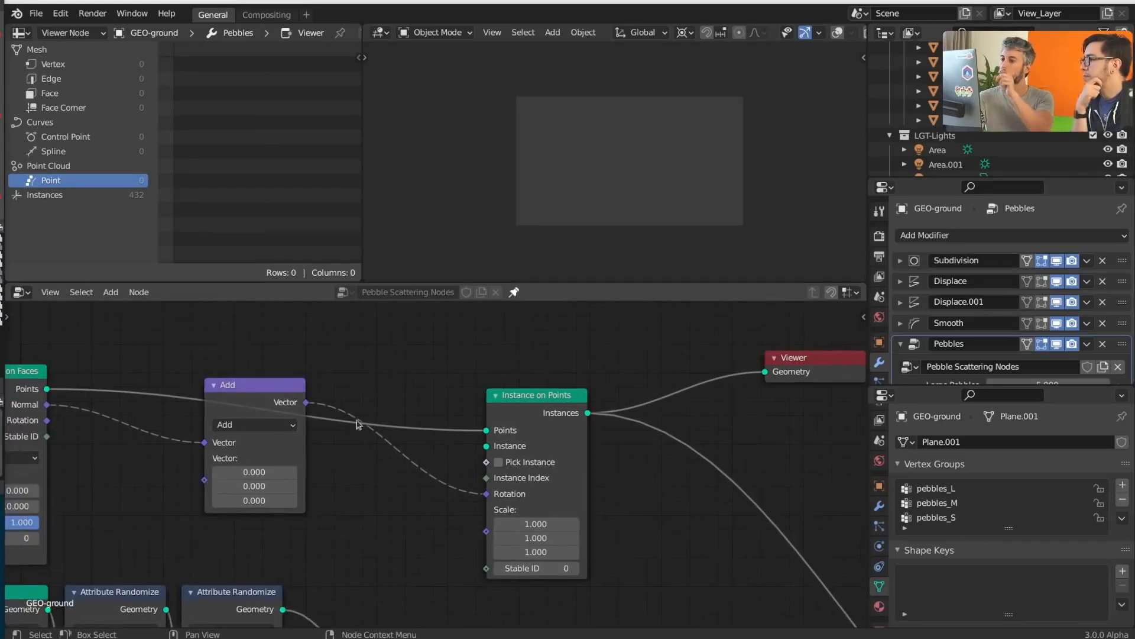
- Move the last Join Geometry node closer to the Group Output node
{"action": "scroll", "coordinate": [571, 494], "scroll_direction": "down", "scroll_amount": 3}
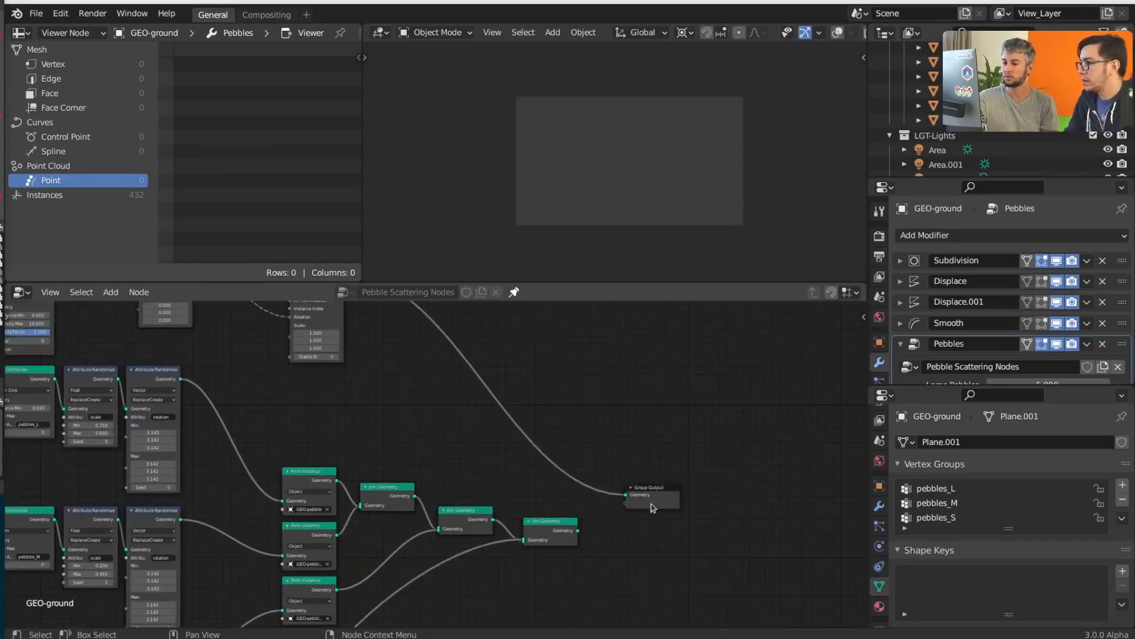
{"action": "left_click", "coordinate": [652, 508]}
{"action": "middle_click_drag", "start_coordinate": [574, 508], "coordinate": [575, 515]}
{"action": "left_click_drag", "start_coordinate": [556, 535], "coordinate": [587, 528]}
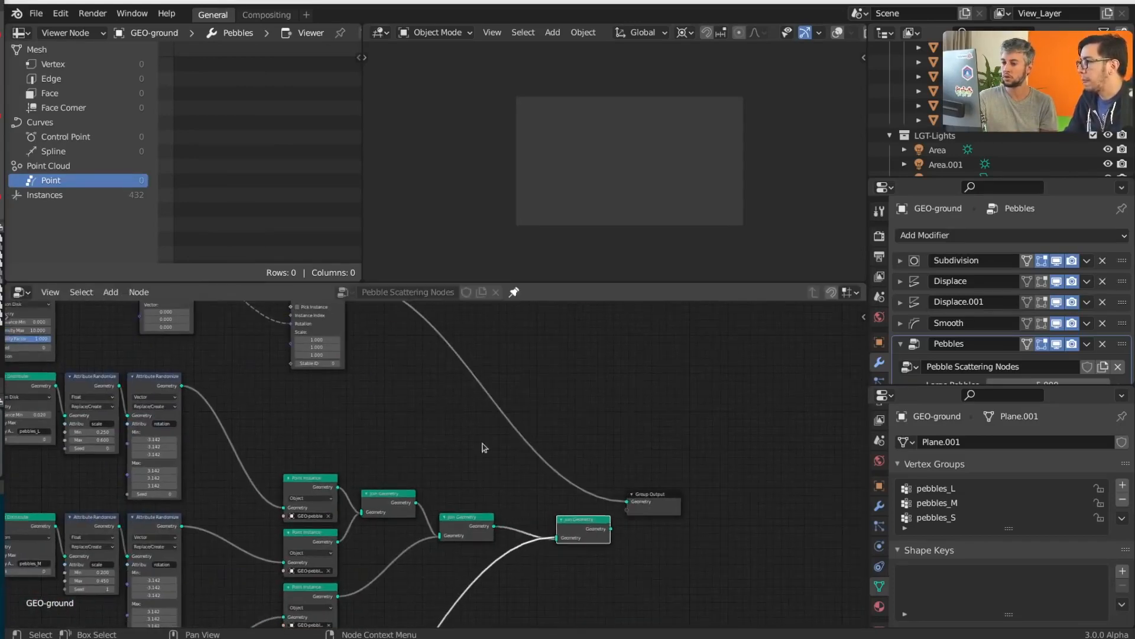
- Duplicate the first Point Instance node and place the copy directly below Instance on Points
{"action": "middle_click_drag", "start_coordinate": [483, 448], "coordinate": [550, 509]}
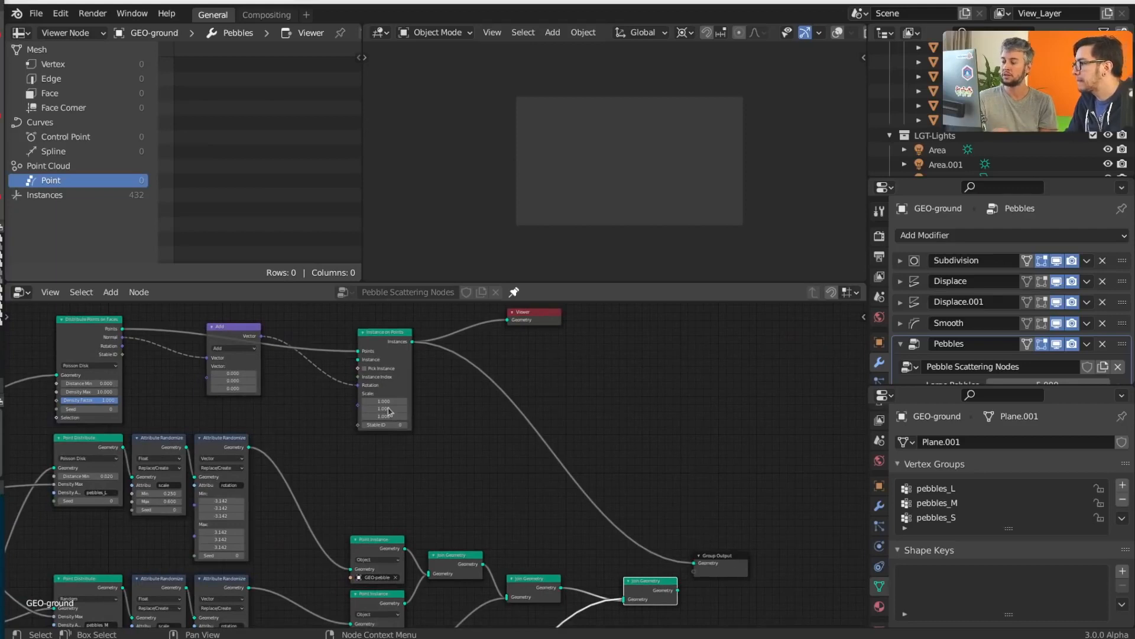
{"action": "scroll", "coordinate": [389, 374], "scroll_direction": "up", "scroll_amount": 1}
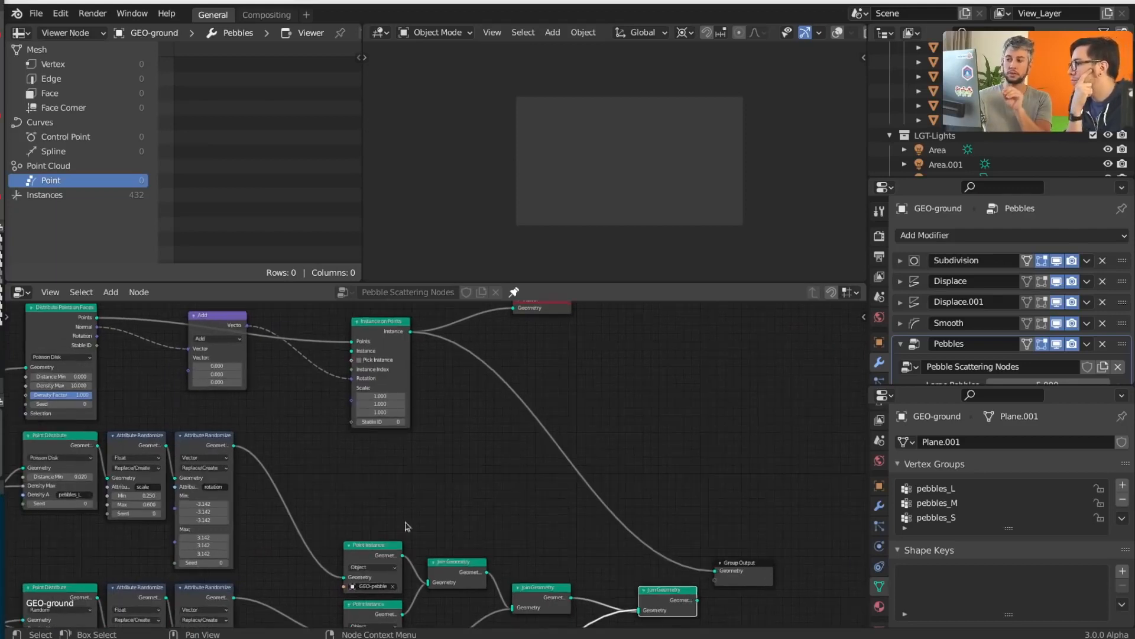
{"action": "scroll", "coordinate": [406, 547], "scroll_direction": "up", "scroll_amount": 1}
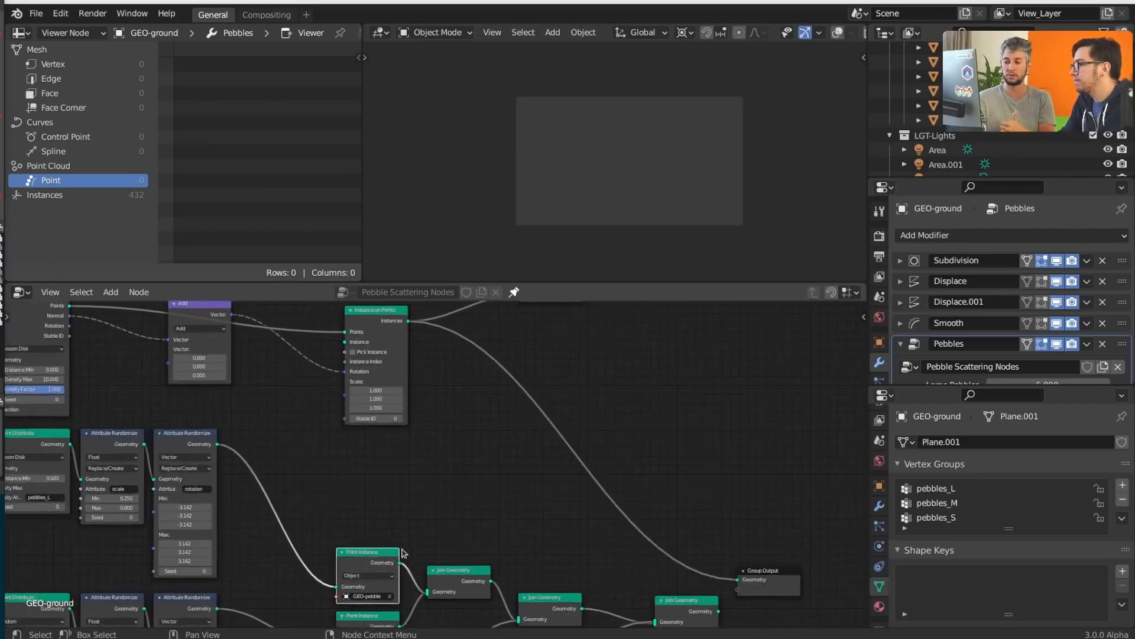
{"action": "middle_click_drag", "start_coordinate": [429, 538], "coordinate": [487, 555]}
{"action": "scroll", "coordinate": [486, 556], "scroll_direction": "up", "scroll_amount": 2}
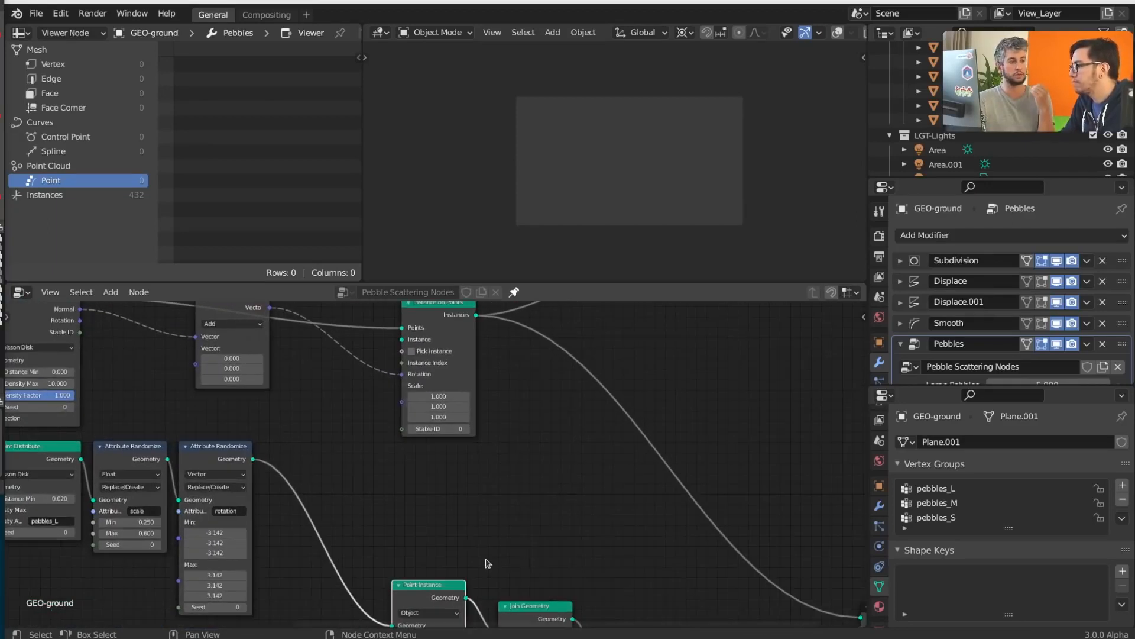
{"action": "key", "text": "shift+d"}
{"action": "key", "text": "y"}
{"action": "left_click", "coordinate": [484, 436]}
{"action": "scroll", "coordinate": [476, 458], "scroll_direction": "up", "scroll_amount": 1}
{"action": "middle_click_drag", "start_coordinate": [504, 464], "coordinate": [513, 504]}
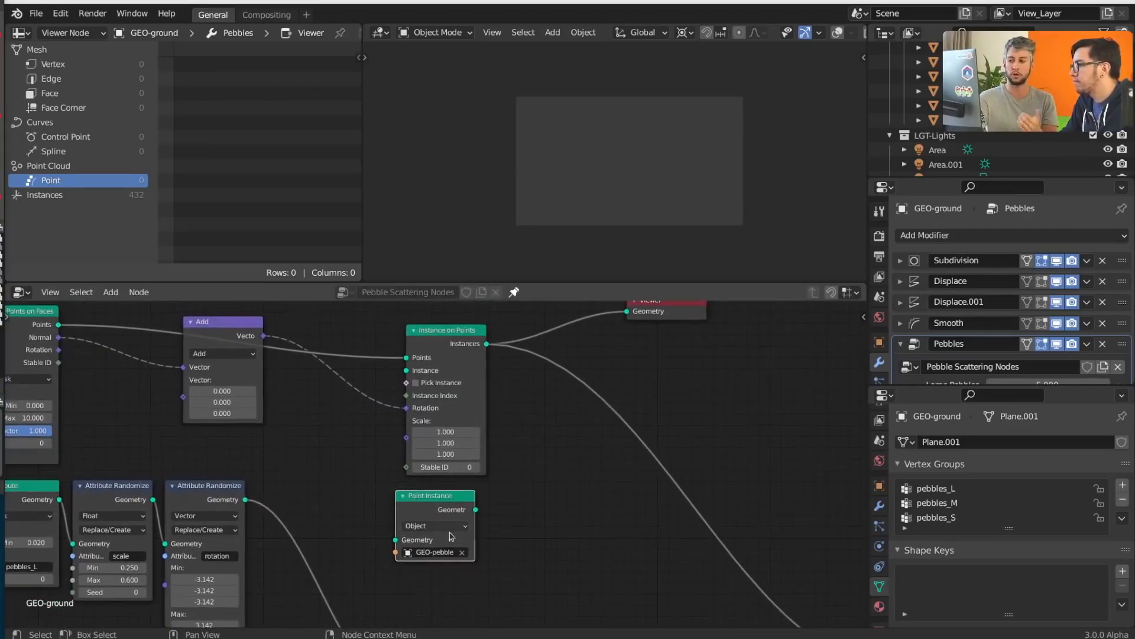
- Bring Instance on Points and the copied Point Instance closer to vertical alignment, and review the copy's instance types, keeping Object
{"action": "left_click", "coordinate": [454, 356]}
{"action": "key", "text": "s"}
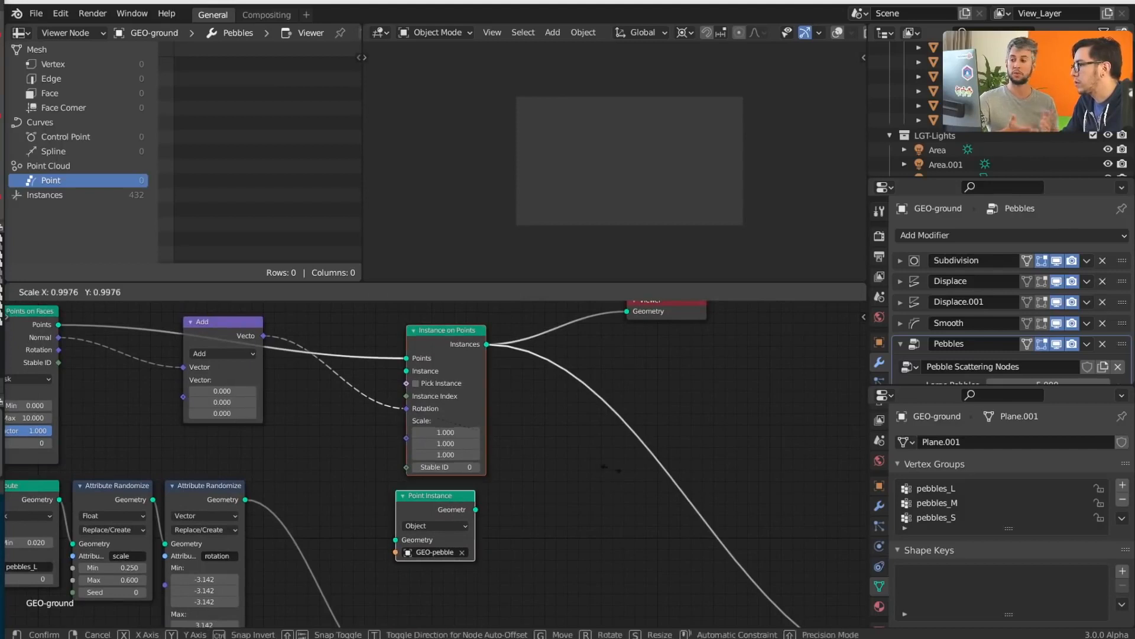
{"action": "key", "text": "x"}
{"action": "left_click", "coordinate": [462, 467]}
{"action": "left_click", "coordinate": [460, 525]}
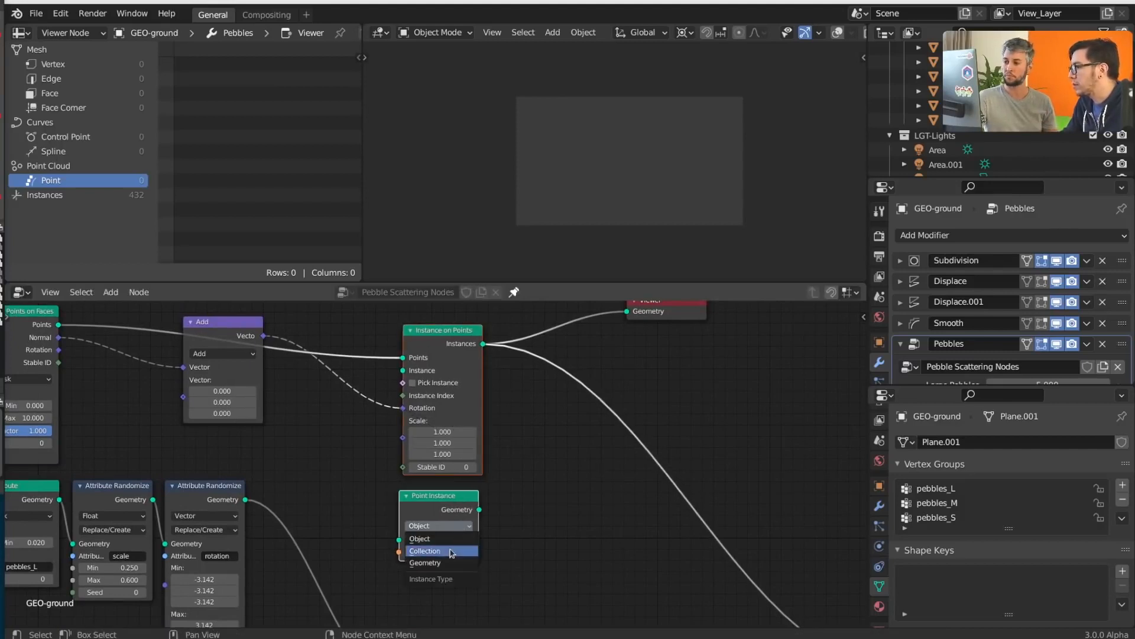
{"action": "left_click", "coordinate": [463, 538]}
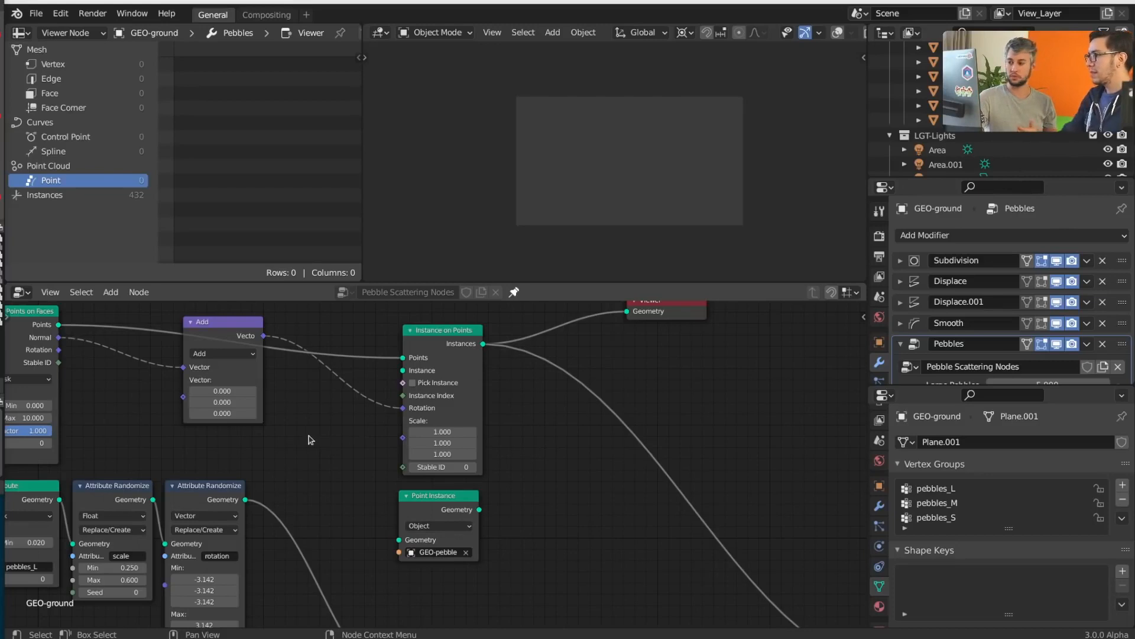
- Add a Cube mesh primitive node beside Instance on Points and connect its geometry to the Instance input
{"action": "key", "text": "shift+a"}
{"action": "mouse_move", "coordinate": [286, 424]}
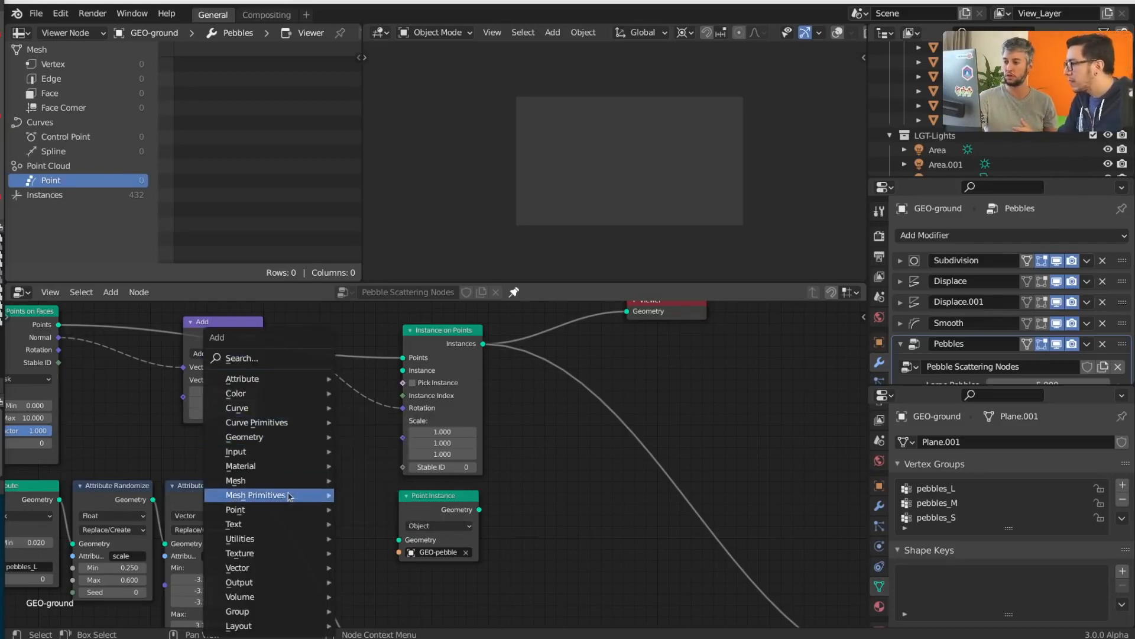
{"action": "mouse_move", "coordinate": [260, 495]}
{"action": "left_click", "coordinate": [378, 510]}
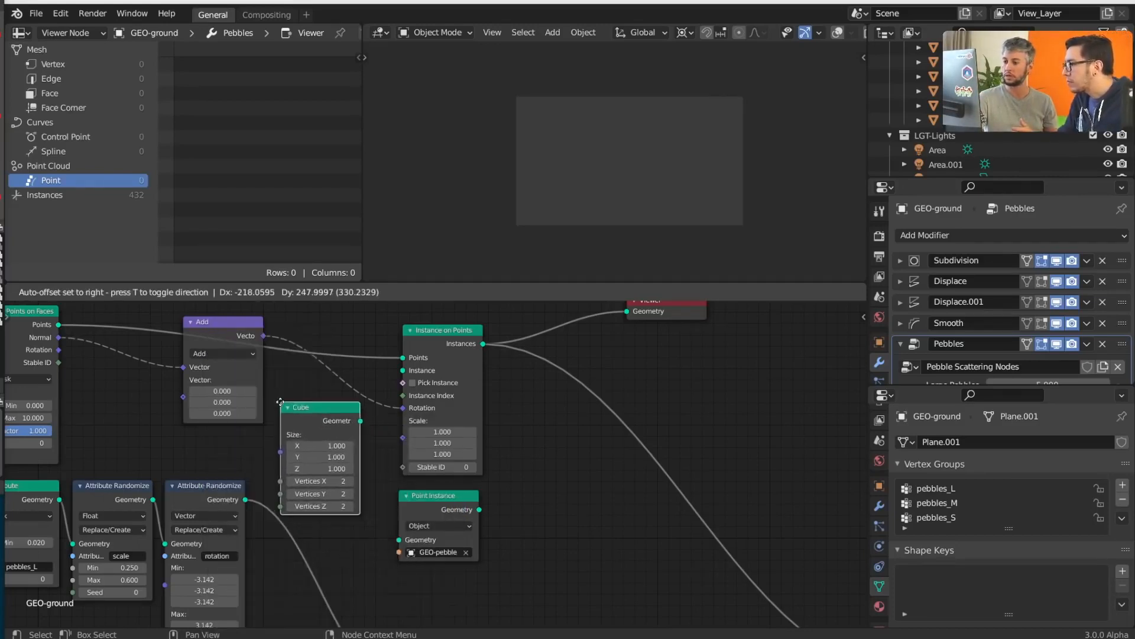
{"action": "left_click", "coordinate": [291, 408]}
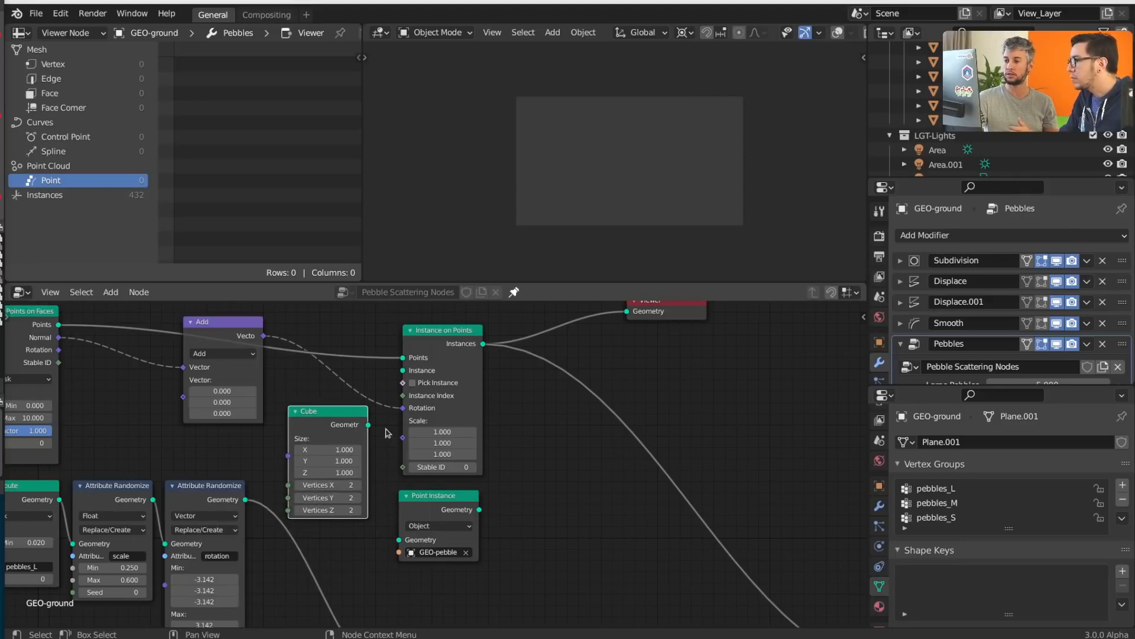
{"action": "left_click_drag", "start_coordinate": [368, 425], "coordinate": [403, 370]}
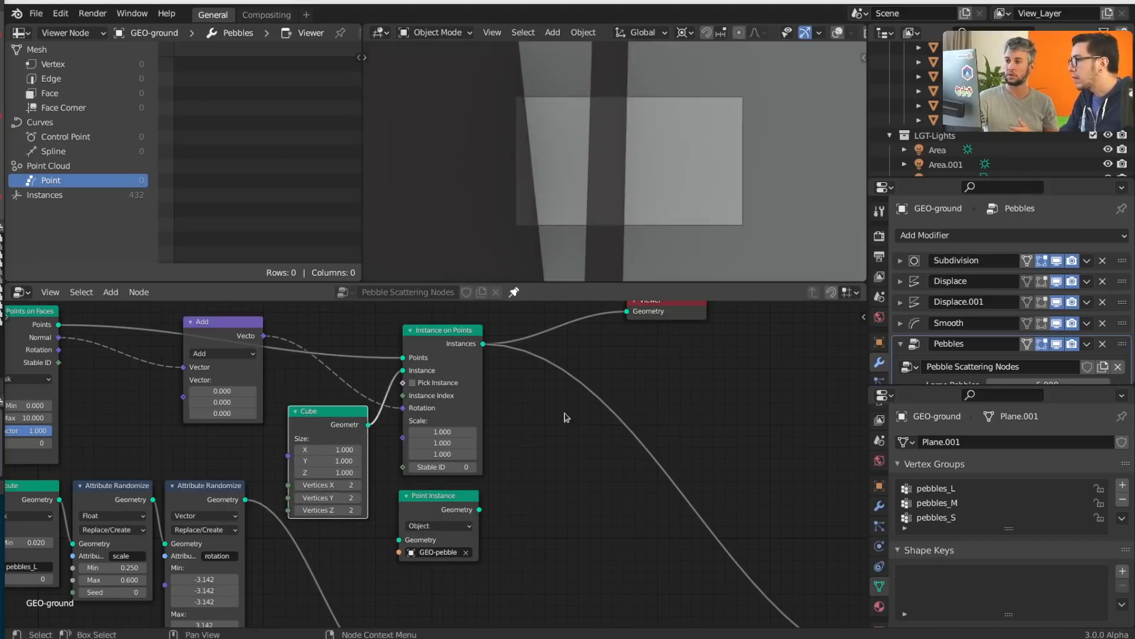
- Set the Cube node's X, Y and Z size to 0.170
{"action": "middle_click_drag", "start_coordinate": [749, 147], "coordinate": [694, 190]}
{"action": "scroll", "coordinate": [694, 194], "scroll_direction": "up", "scroll_amount": 6}
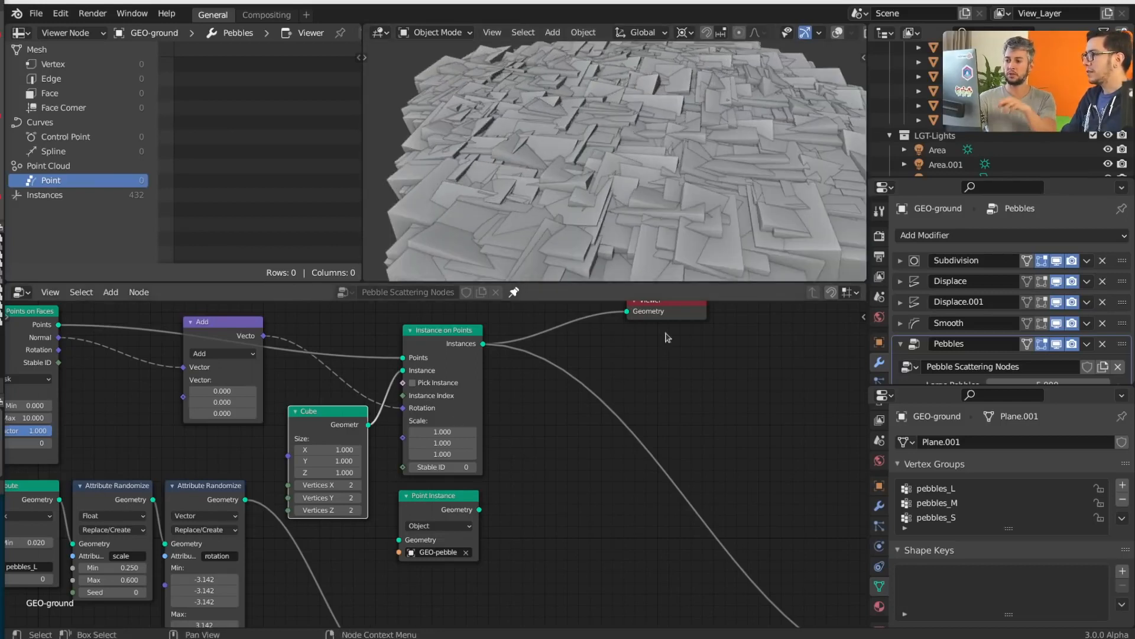
{"action": "scroll", "coordinate": [359, 454], "scroll_direction": "up", "scroll_amount": 4}
{"action": "left_click_drag", "start_coordinate": [320, 445], "coordinate": [278, 474]}
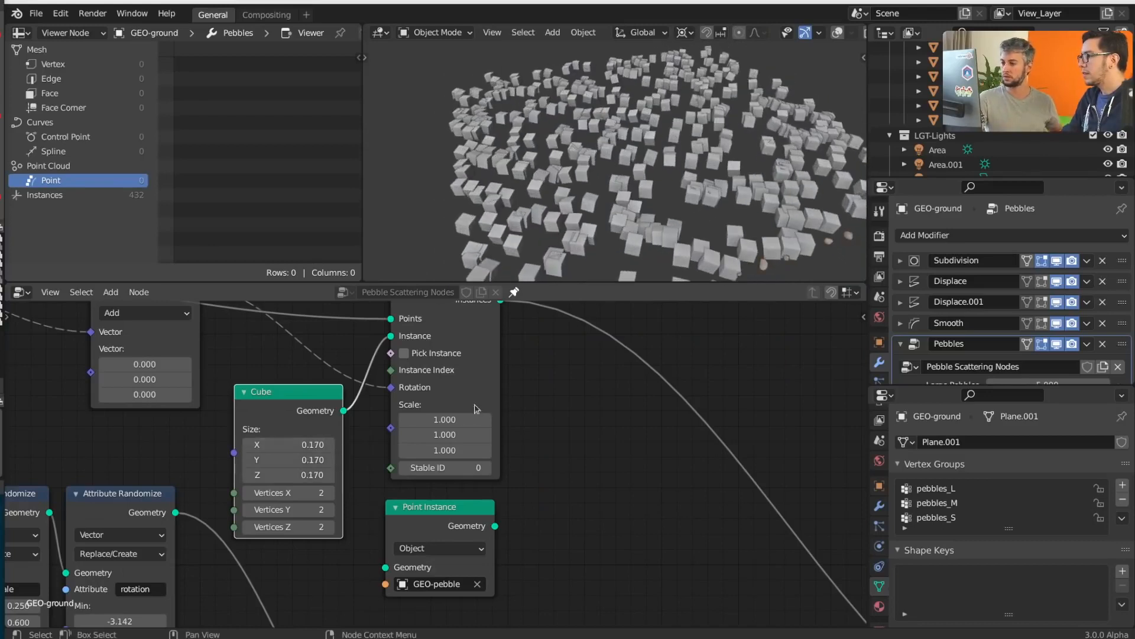
- Set the Add node's second vector to -0.430, 1.150, 0.620 to offset the cube instances' rotation
{"action": "scroll", "coordinate": [607, 390], "scroll_direction": "down", "scroll_amount": 2}
{"action": "middle_click_drag", "start_coordinate": [622, 386], "coordinate": [623, 420]}
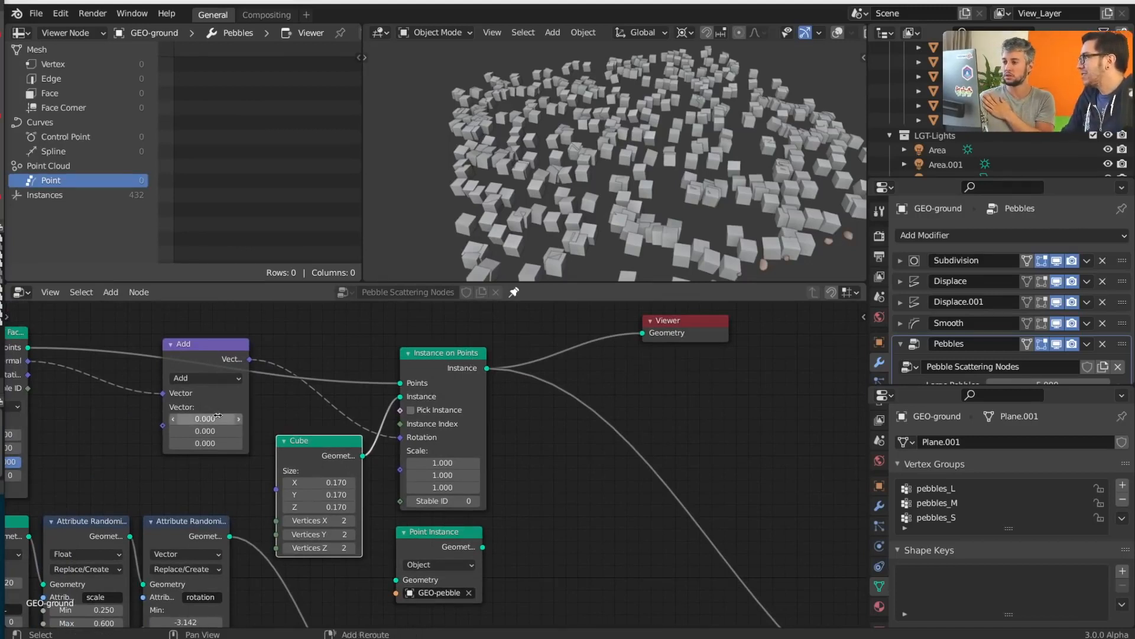
{"action": "left_click_drag", "start_coordinate": [205, 418], "coordinate": [139, 418]}
{"action": "left_click_drag", "start_coordinate": [205, 431], "coordinate": [242, 443]}
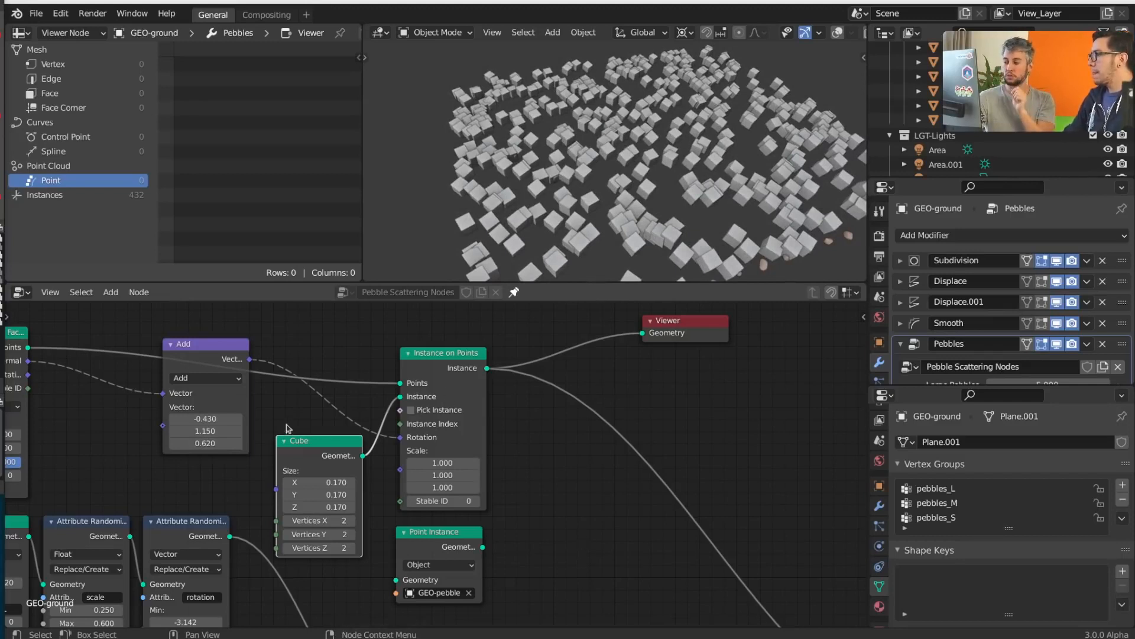
{"action": "middle_click_drag", "start_coordinate": [289, 427], "coordinate": [488, 449]}
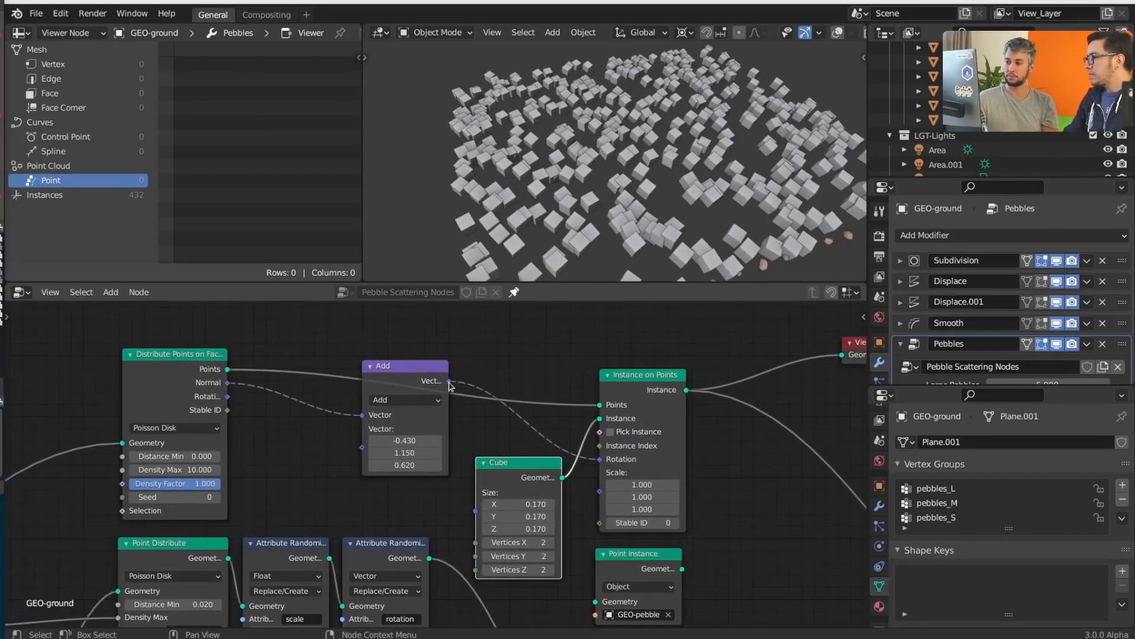
- Feed the Add node from the Rotation output of Distribute Points on Faces instead of Normal, and set the offset vector's X to -2.230
{"action": "mouse_move", "coordinate": [450, 384]}
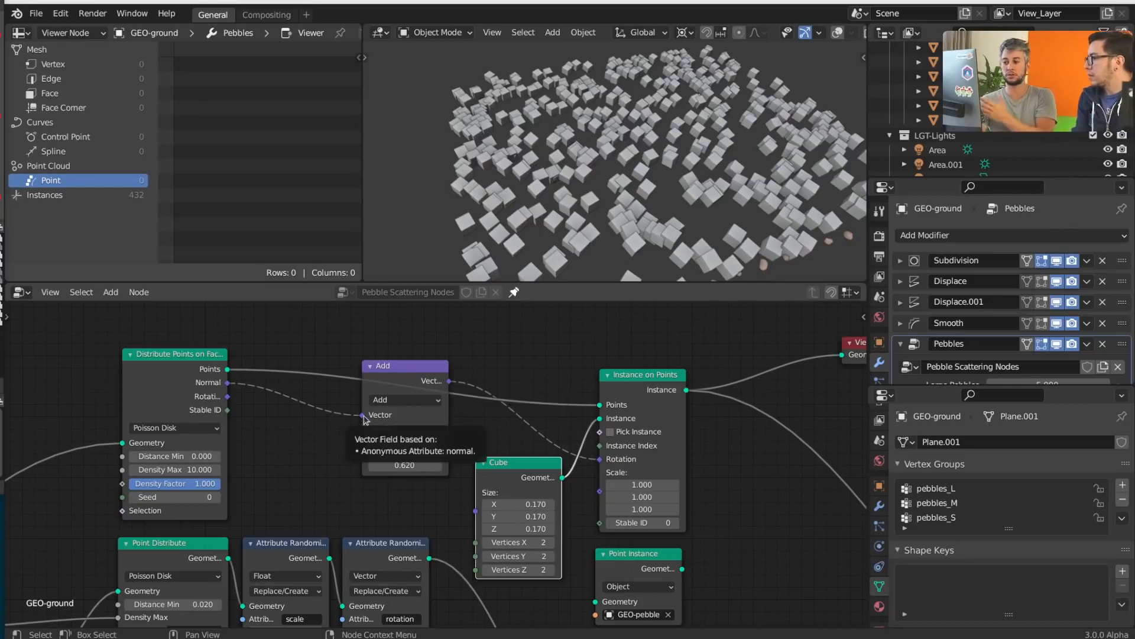
{"action": "mouse_move", "coordinate": [228, 386]}
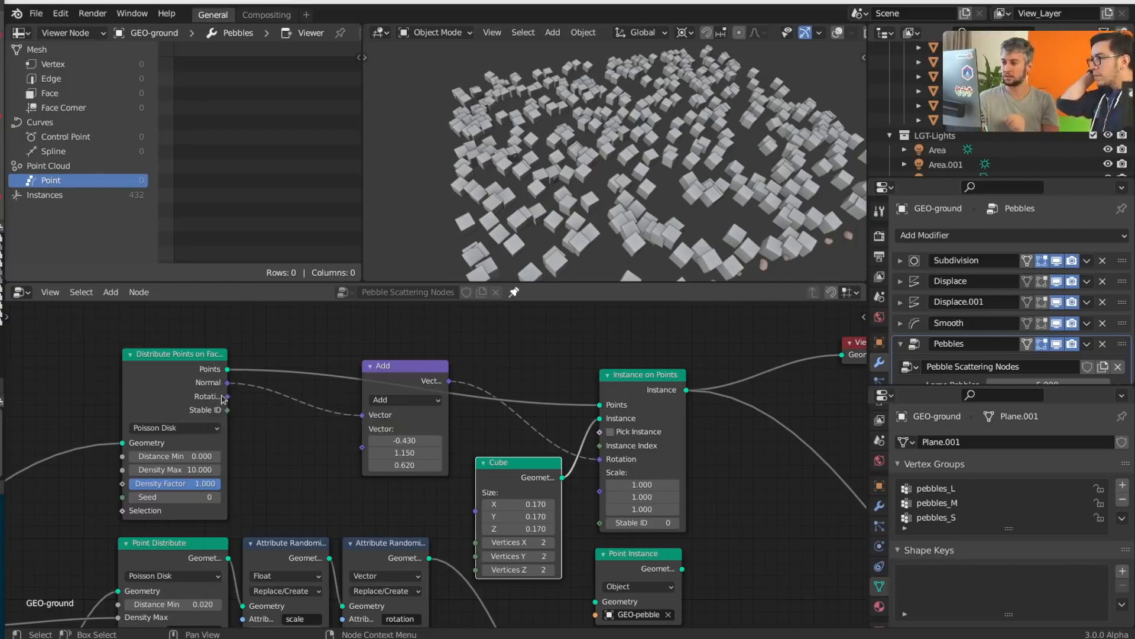
{"action": "left_click_drag", "start_coordinate": [227, 396], "coordinate": [325, 462]}
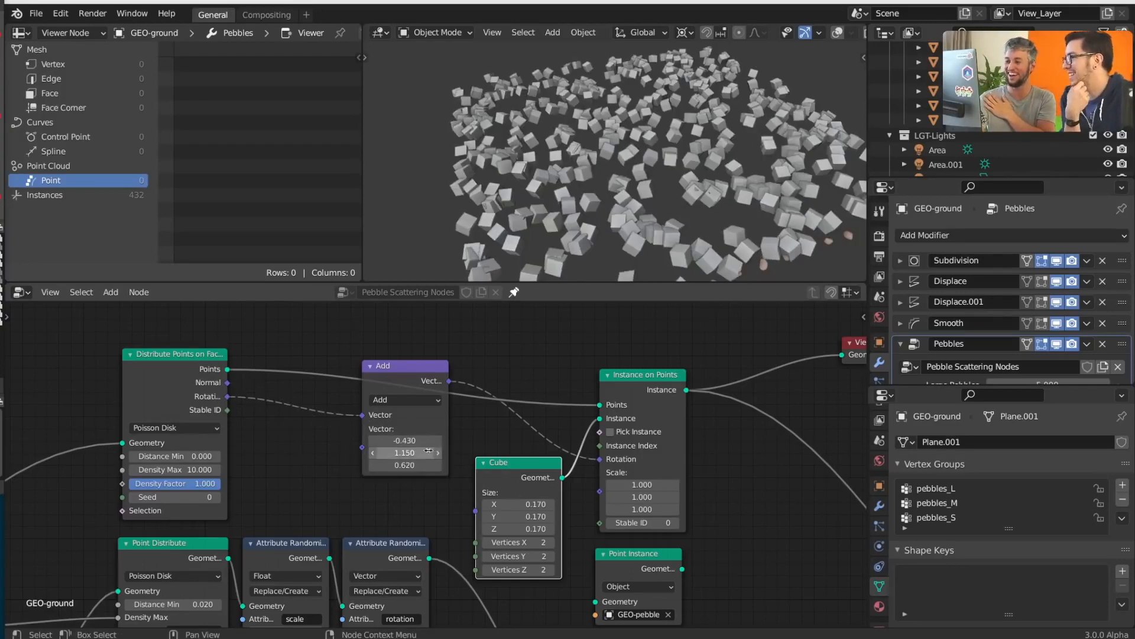
{"action": "left_click_drag", "start_coordinate": [417, 441], "coordinate": [313, 440]}
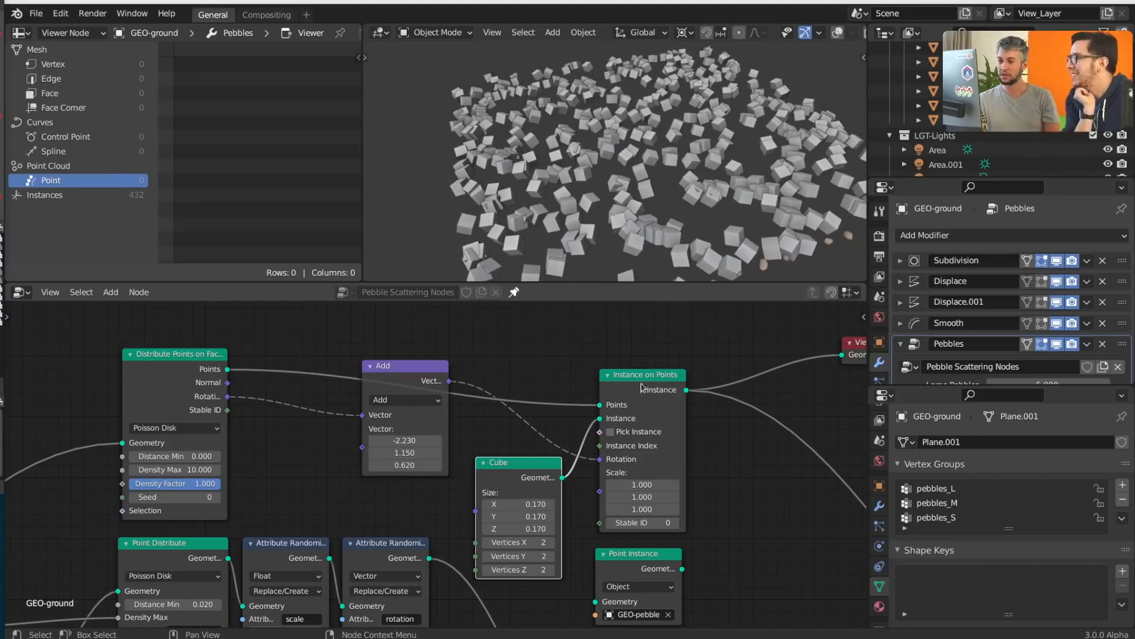
- Rearrange the node layout by moving Instance on Points and the Viewer, and placing the Cube node above the Add node
{"action": "left_click_drag", "start_coordinate": [642, 387], "coordinate": [655, 361]}
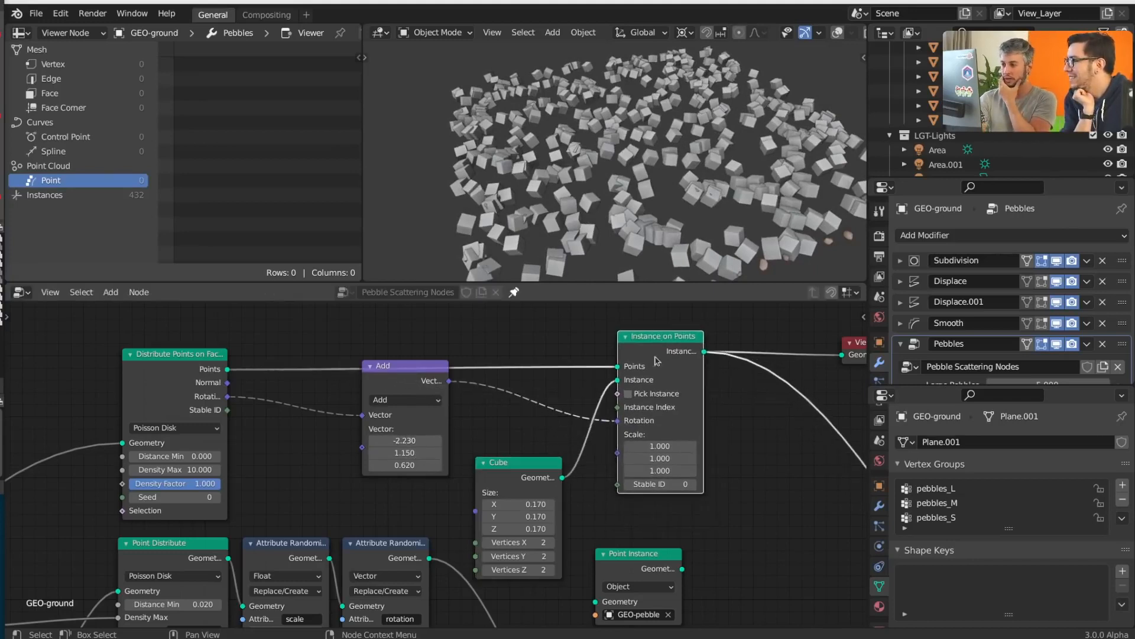
{"action": "left_click_drag", "start_coordinate": [508, 465], "coordinate": [499, 449]}
{"action": "scroll", "coordinate": [729, 460], "scroll_direction": "down", "scroll_amount": 3}
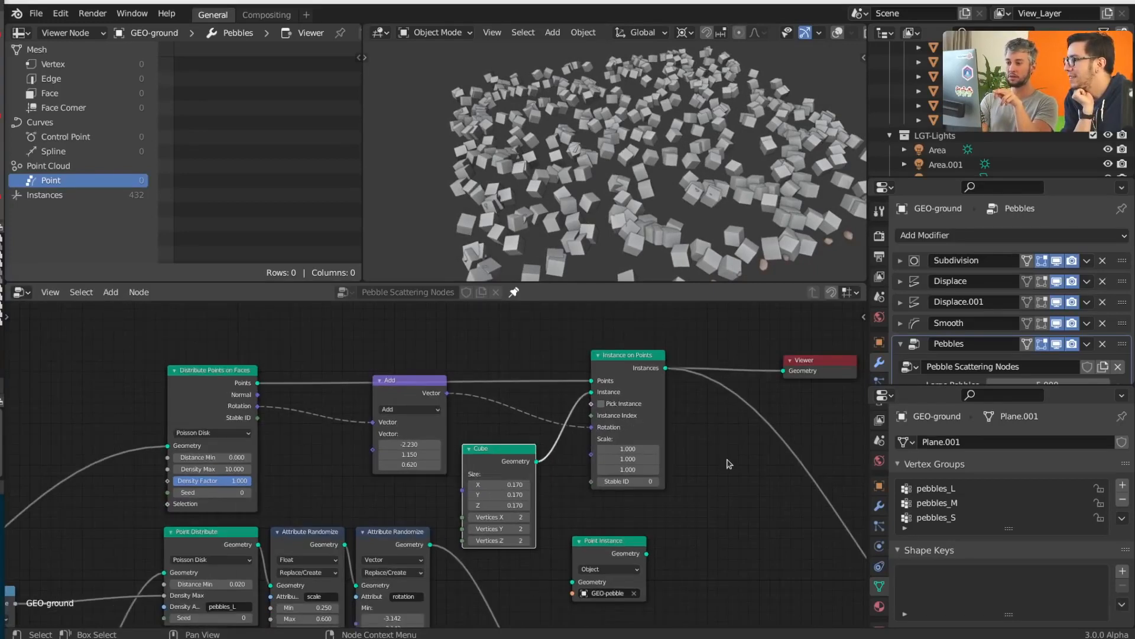
{"action": "left_click_drag", "start_coordinate": [764, 384], "coordinate": [798, 382]}
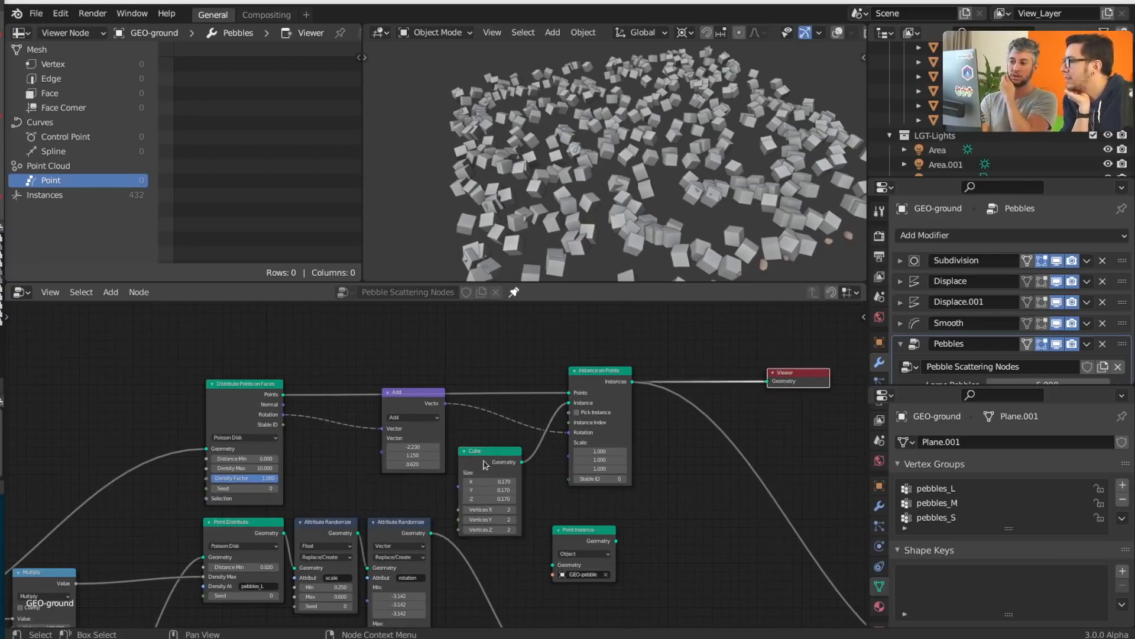
{"action": "middle_click_drag", "start_coordinate": [485, 460], "coordinate": [506, 486]}
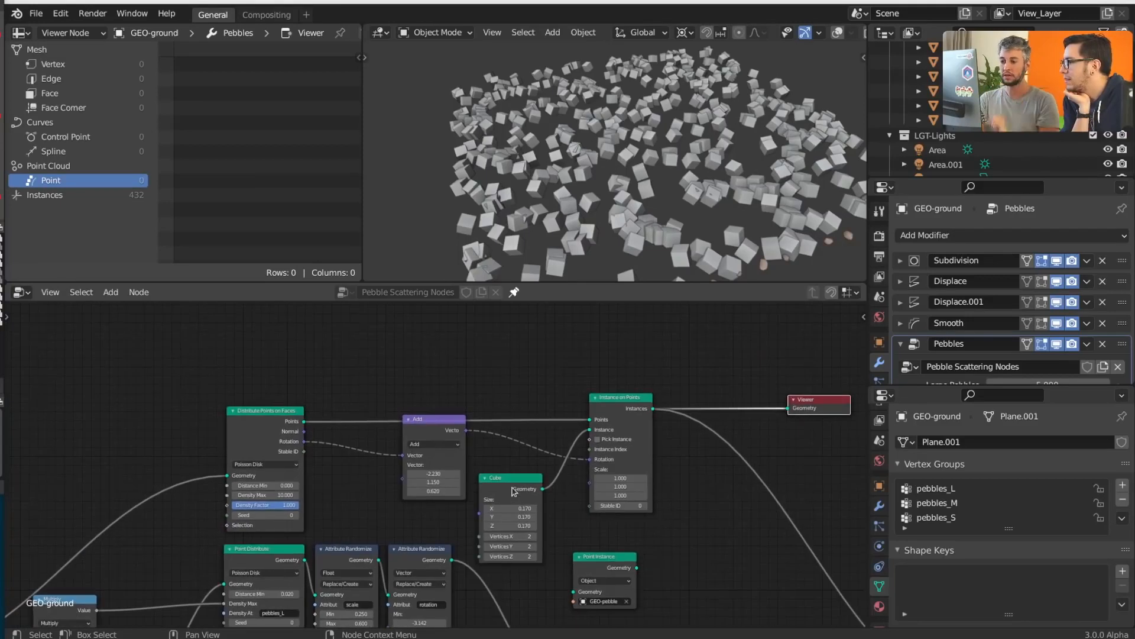
{"action": "left_click_drag", "start_coordinate": [513, 489], "coordinate": [506, 399]}
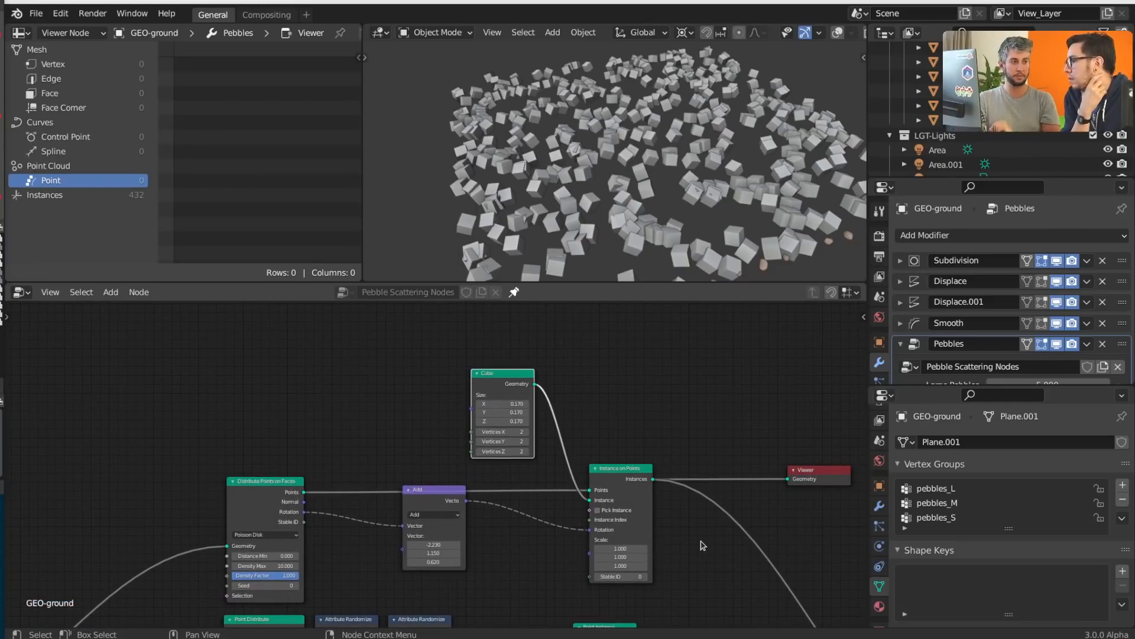
{"action": "middle_click_drag", "start_coordinate": [699, 525], "coordinate": [694, 452]}
{"action": "scroll", "coordinate": [430, 477], "scroll_direction": "up", "scroll_amount": 4}
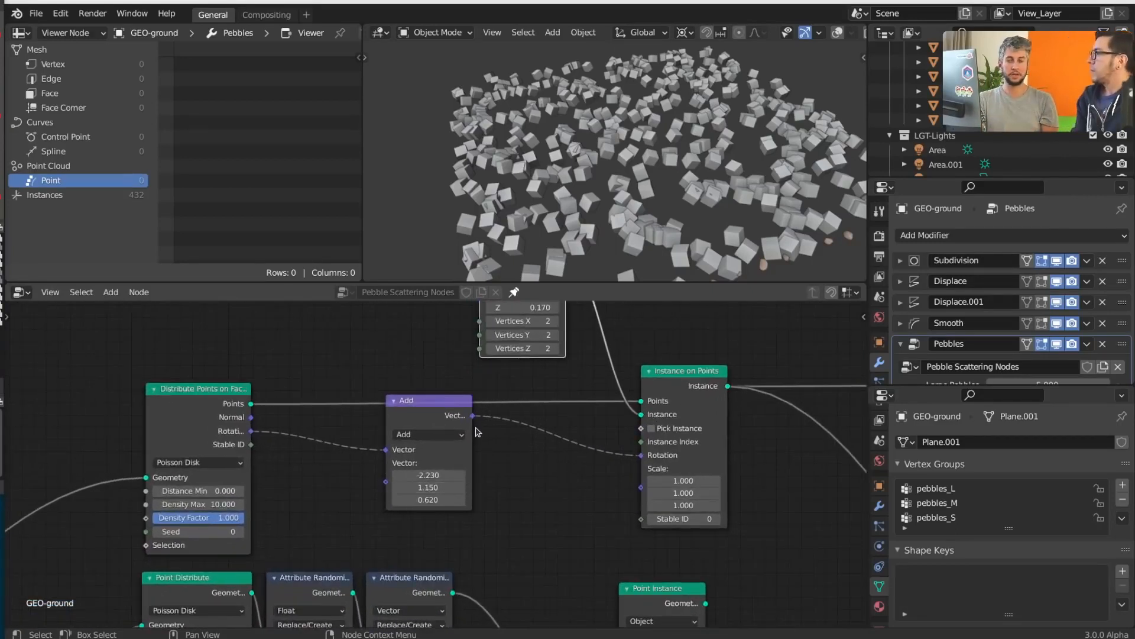
- Add a Random Value node in the free space between the Add node and Instance on Points
{"action": "middle_click_drag", "start_coordinate": [477, 432], "coordinate": [503, 361]}
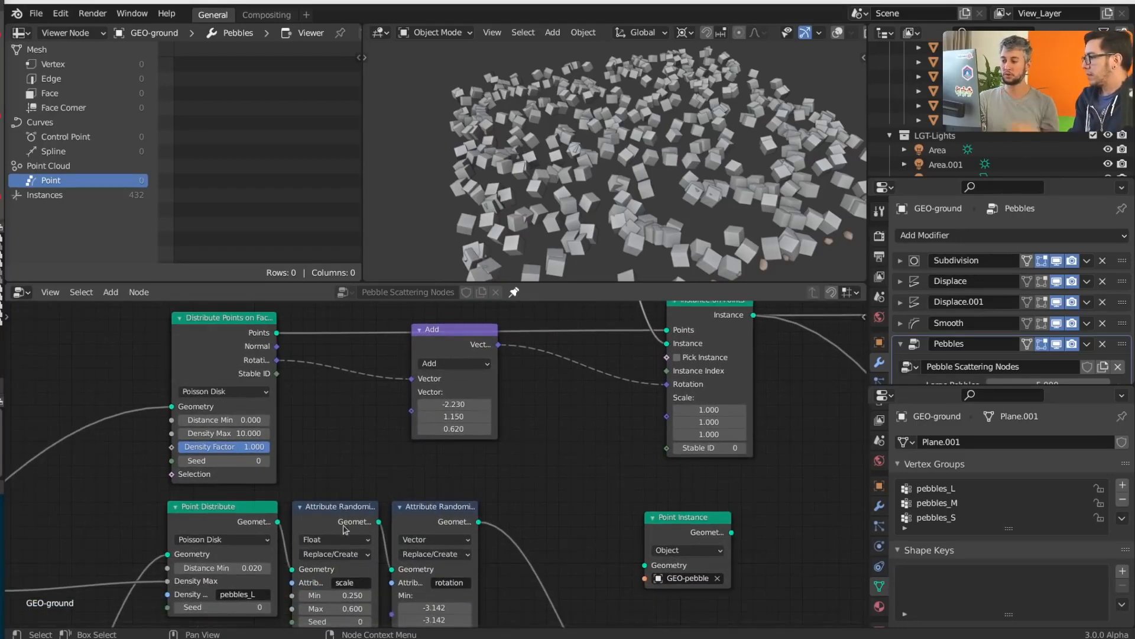
{"action": "scroll", "coordinate": [450, 501], "scroll_direction": "down", "scroll_amount": 1}
{"action": "key", "text": "shift+a"}
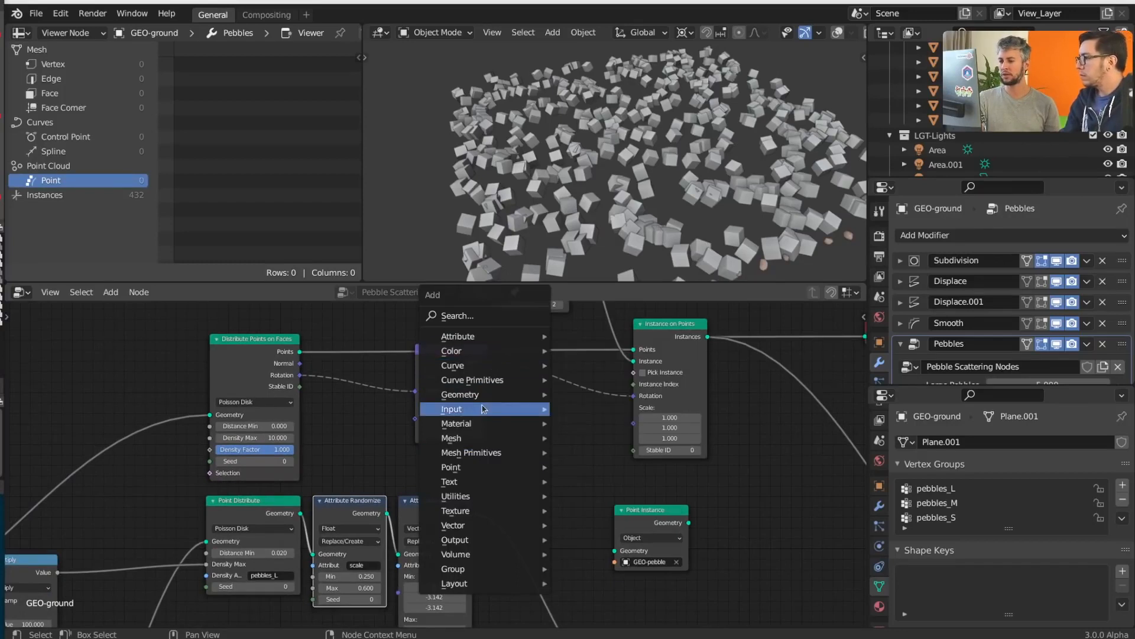
{"action": "mouse_move", "coordinate": [484, 412]}
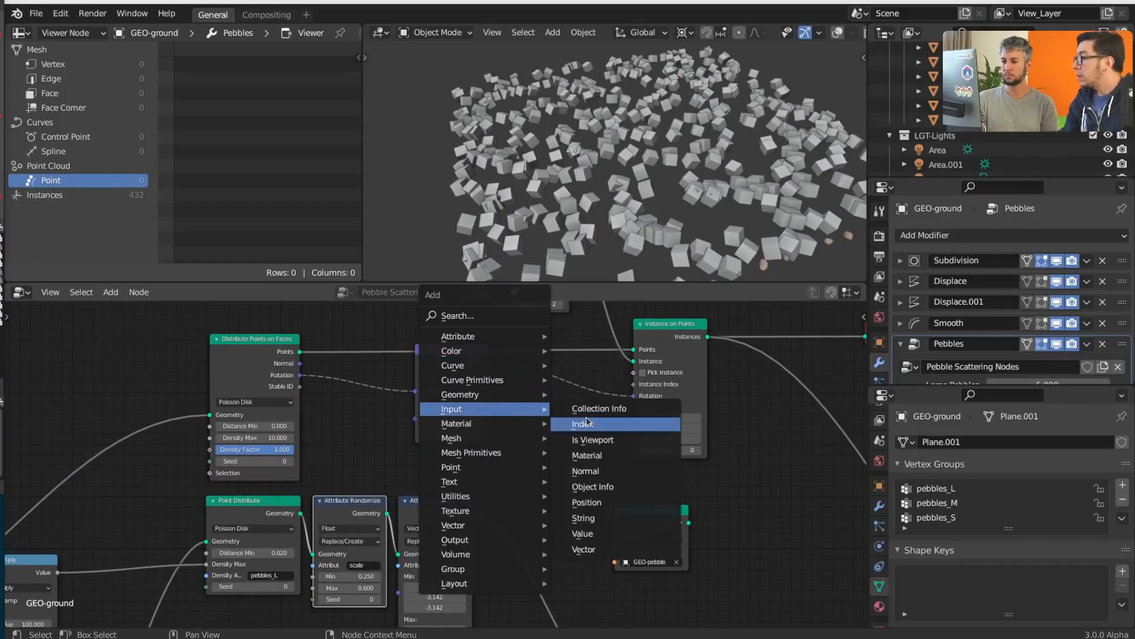
{"action": "type", "text": "ra"}
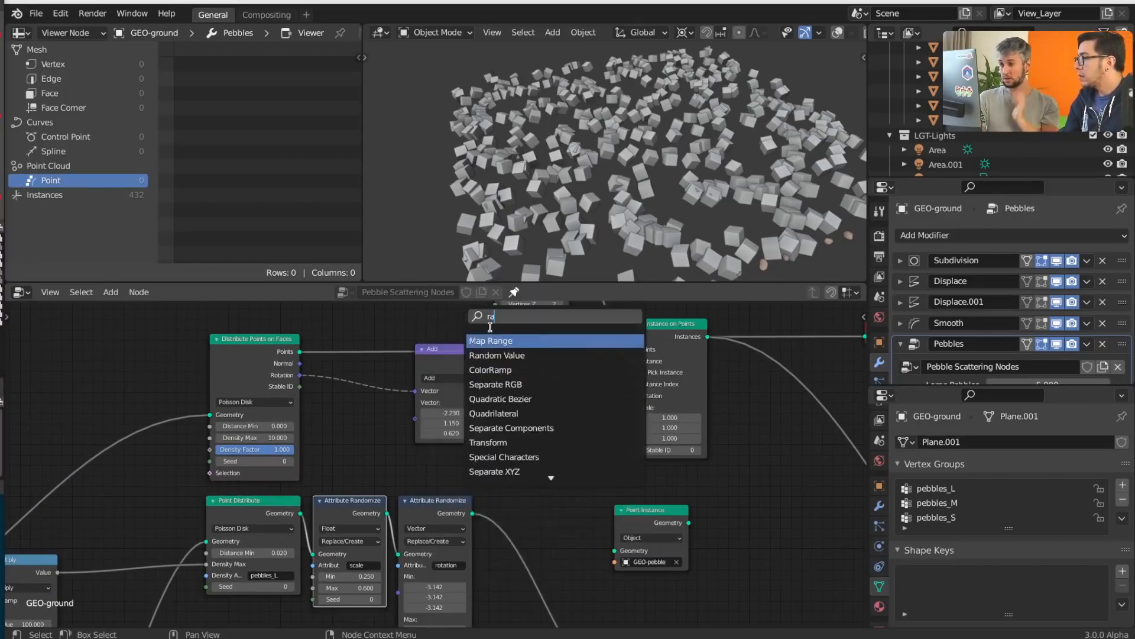
{"action": "type", "text": "nd"}
{"action": "left_click", "coordinate": [507, 341]}
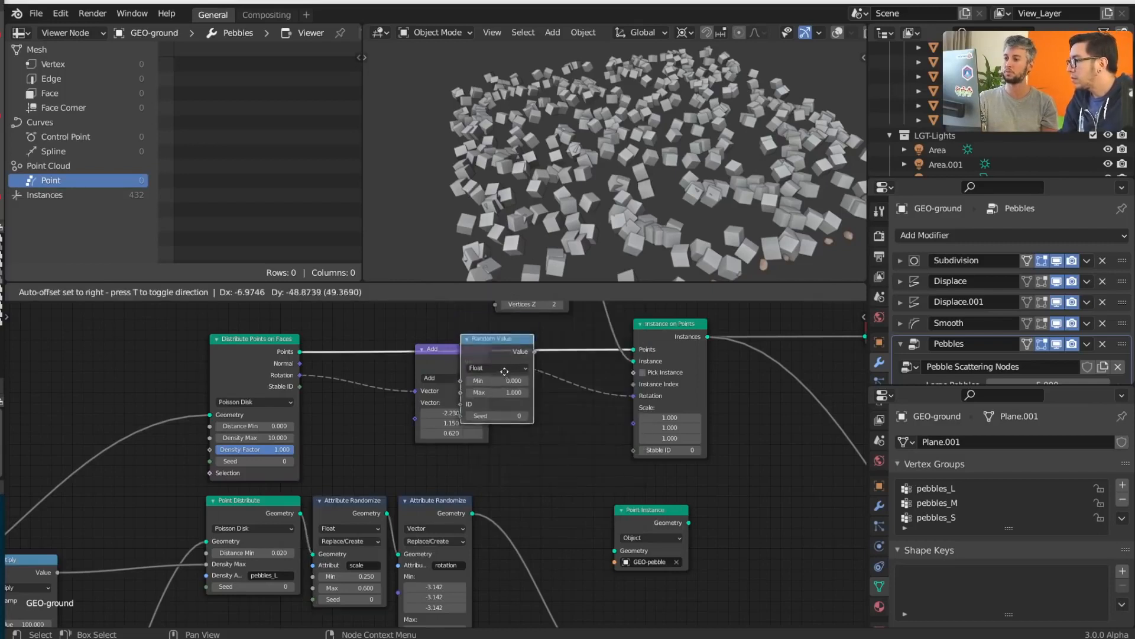
{"action": "left_click", "coordinate": [566, 447]}
{"action": "scroll", "coordinate": [596, 462], "scroll_direction": "up", "scroll_amount": 1}
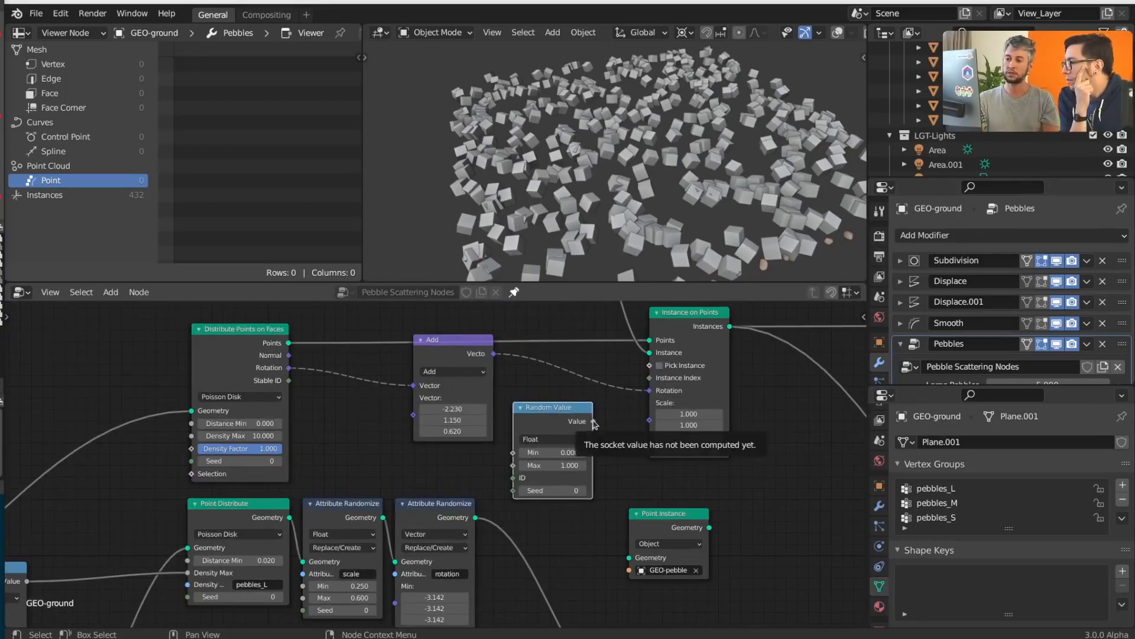
- Connect Random Value as Float to the Scale input of Instance on Points, with Min 0.100 and Max 1.750
{"action": "left_click", "coordinate": [549, 438]}
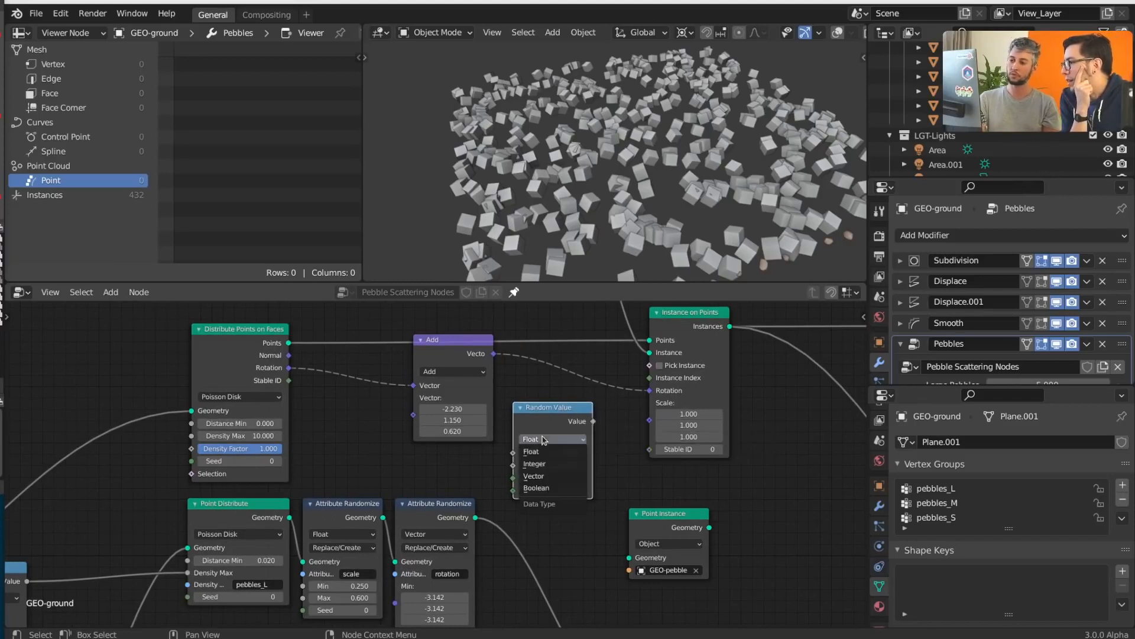
{"action": "left_click", "coordinate": [552, 465]}
{"action": "left_click", "coordinate": [553, 439]}
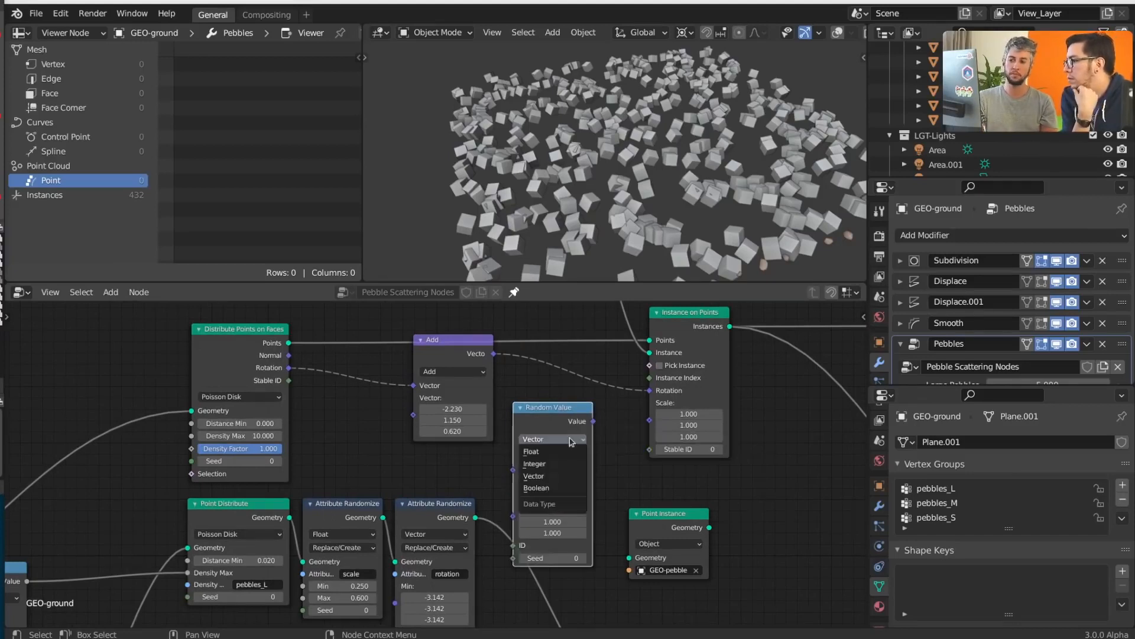
{"action": "left_click", "coordinate": [552, 452]}
{"action": "left_click_drag", "start_coordinate": [593, 421], "coordinate": [651, 424]}
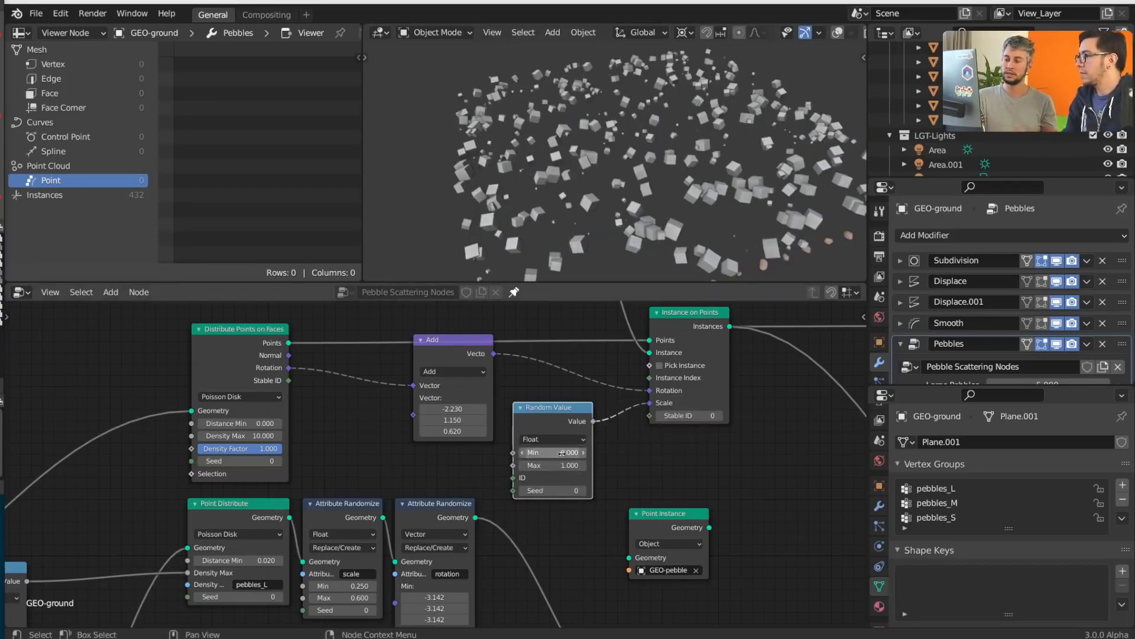
{"action": "mouse_move", "coordinate": [533, 453]}
{"action": "left_mouse_down", "text": "shift"}
{"action": "mouse_move", "coordinate": [603, 465]}
{"action": "mouse_move", "coordinate": [532, 453]}
{"action": "mouse_move", "coordinate": [545, 452]}
{"action": "left_mouse_up", "text": "shift"}
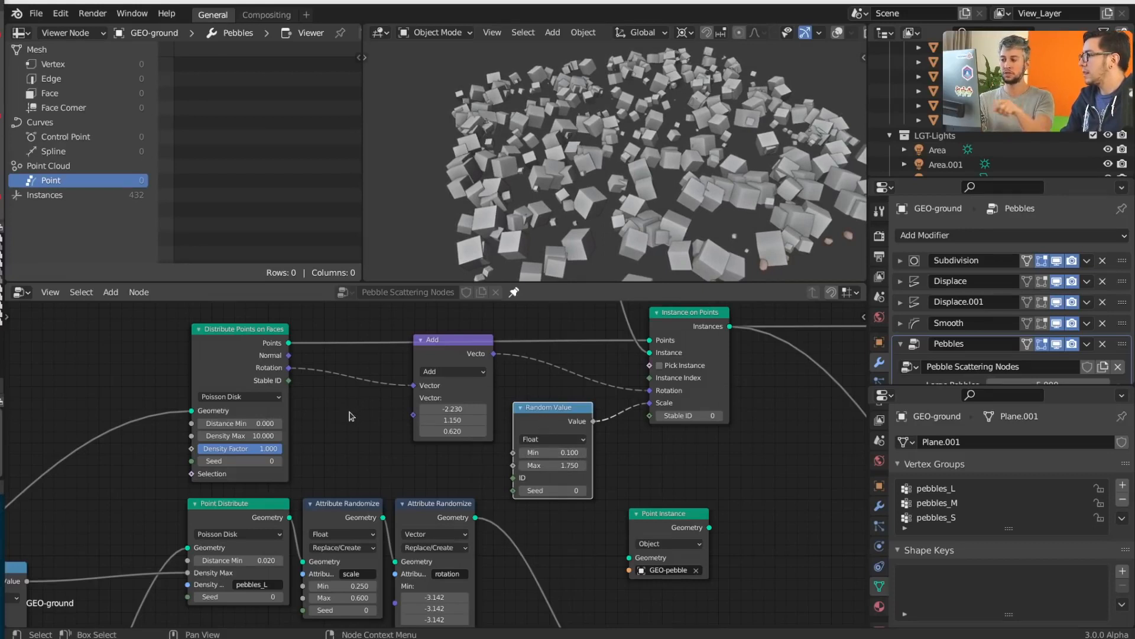
- Connect the Stable ID output to Random Value's ID, testing with the Density Factor before and after, and shift the Add node slightly
{"action": "mouse_move", "coordinate": [270, 449]}
{"action": "left_mouse_down"}
{"action": "mouse_move", "coordinate": [188, 449]}
{"action": "mouse_move", "coordinate": [277, 452]}
{"action": "left_mouse_up"}
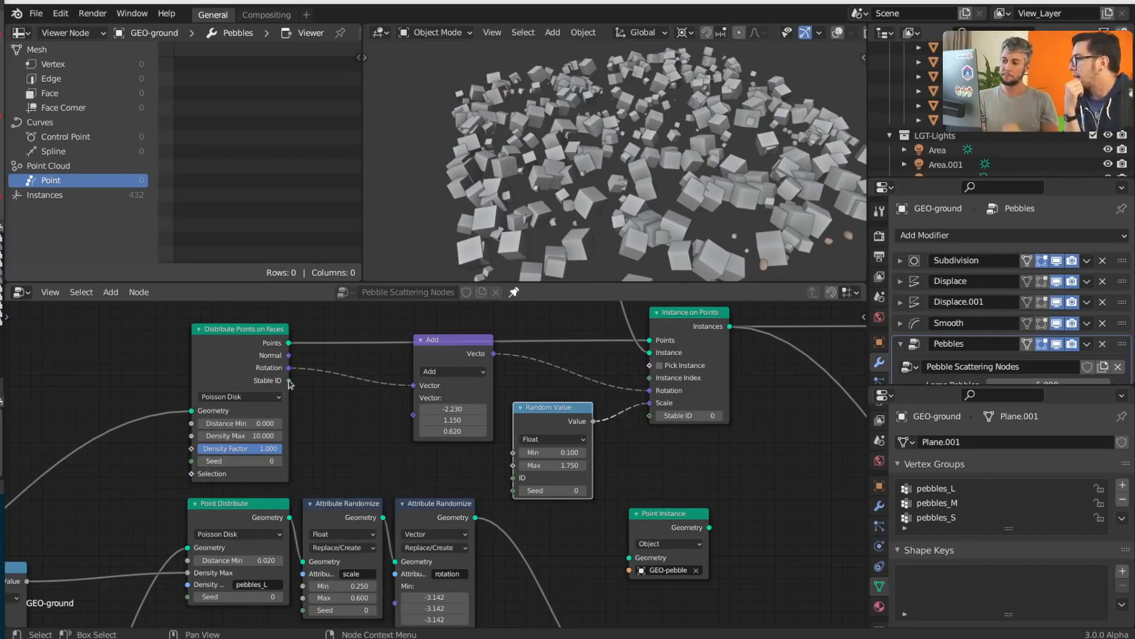
{"action": "left_click_drag", "start_coordinate": [289, 381], "coordinate": [512, 478]}
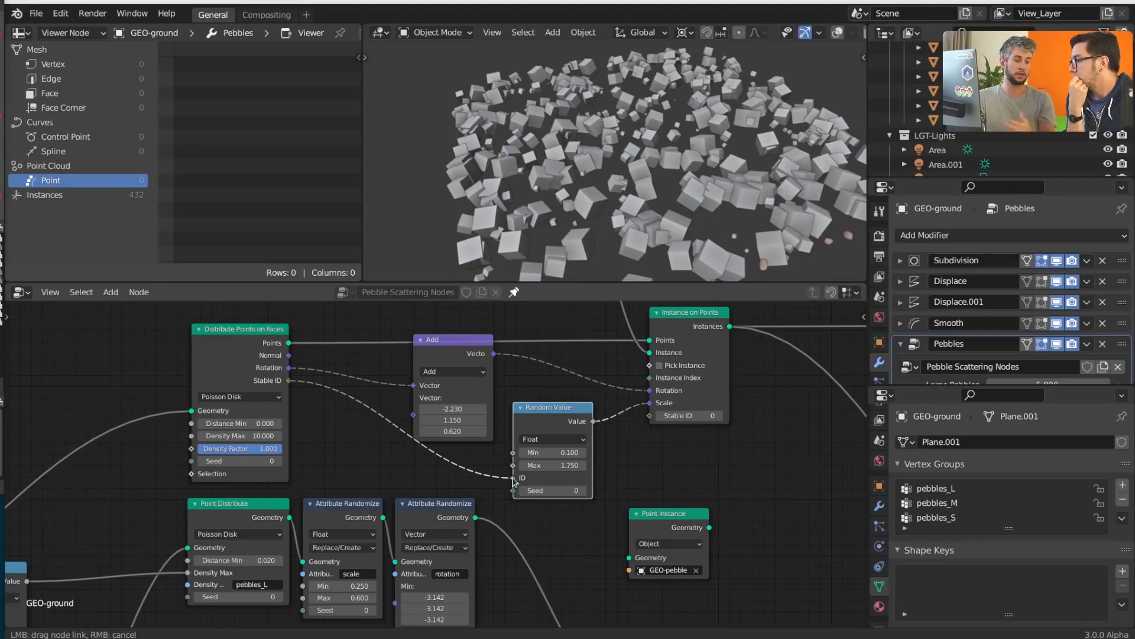
{"action": "left_click_drag", "start_coordinate": [512, 480], "coordinate": [514, 480]}
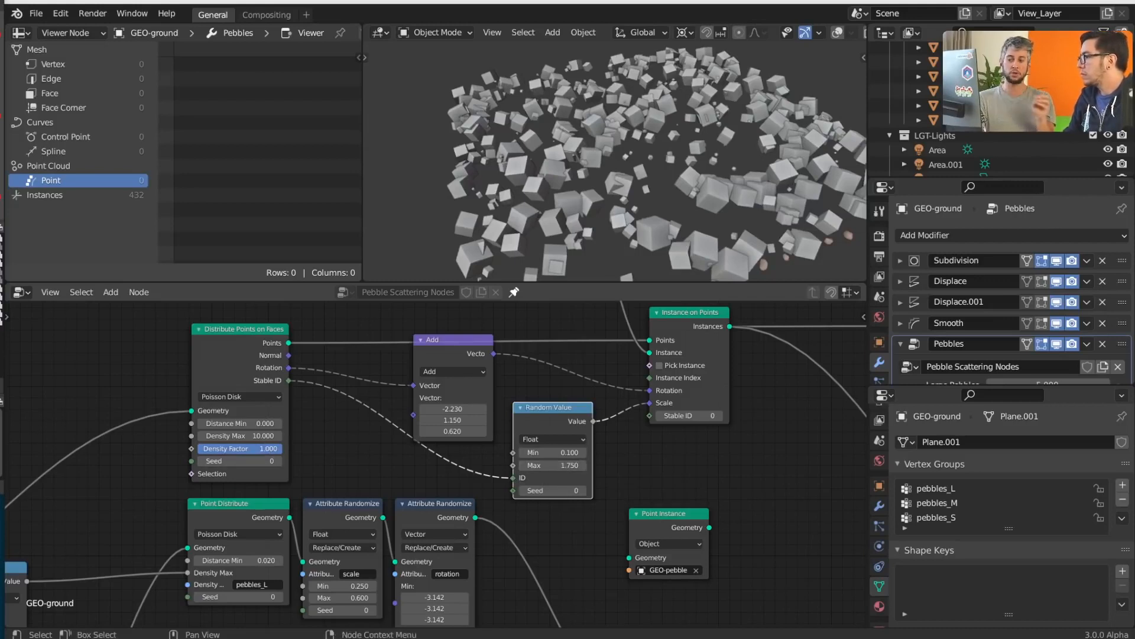
{"action": "mouse_move", "coordinate": [260, 448]}
{"action": "left_mouse_down"}
{"action": "mouse_move", "coordinate": [237, 449]}
{"action": "mouse_move", "coordinate": [261, 449]}
{"action": "left_mouse_up"}
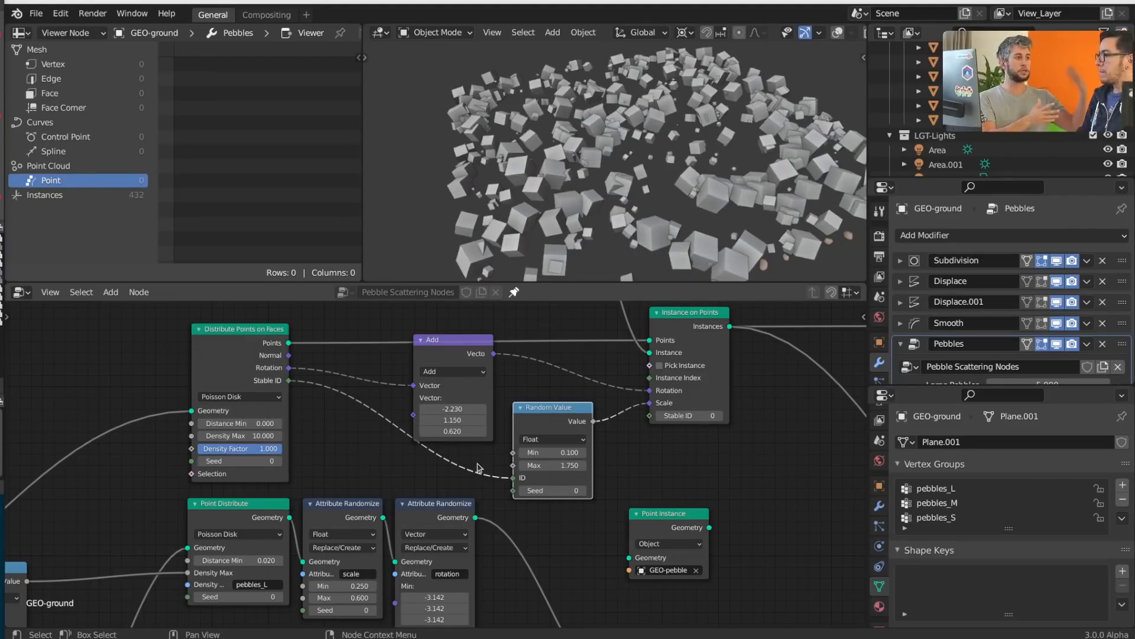
{"action": "middle_click_drag", "start_coordinate": [478, 460], "coordinate": [465, 474]}
{"action": "left_click_drag", "start_coordinate": [448, 365], "coordinate": [458, 360]}
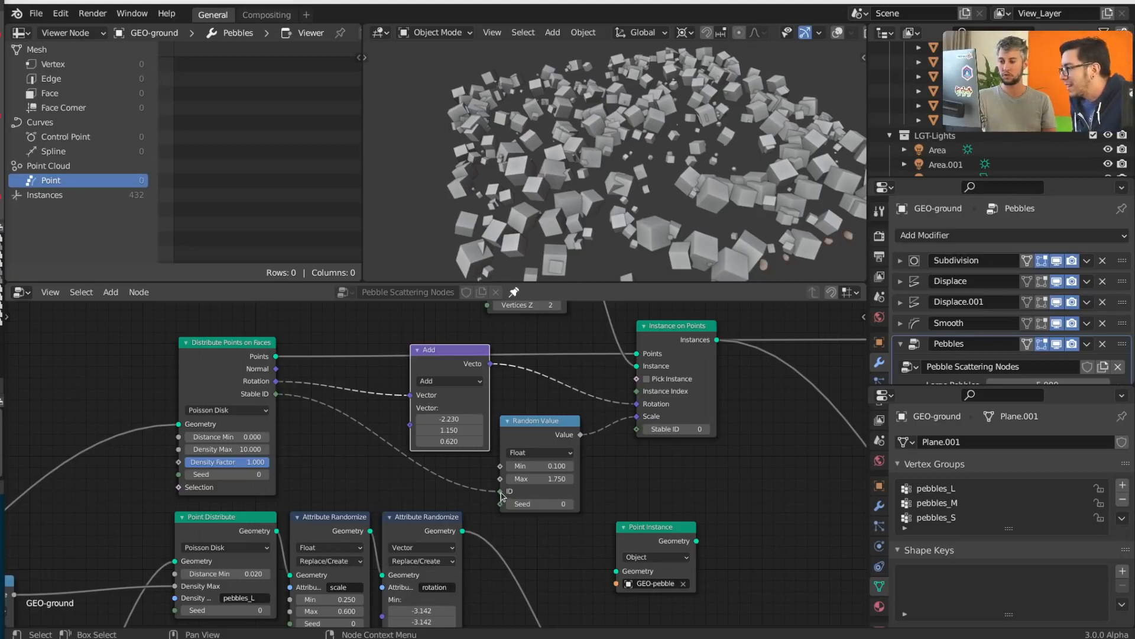
- Break the Stable ID link using a temporary reroute, vary the Density Factor for comparison, and reconnect Stable ID to Random Value's ID
{"action": "mouse_move", "coordinate": [501, 492]}
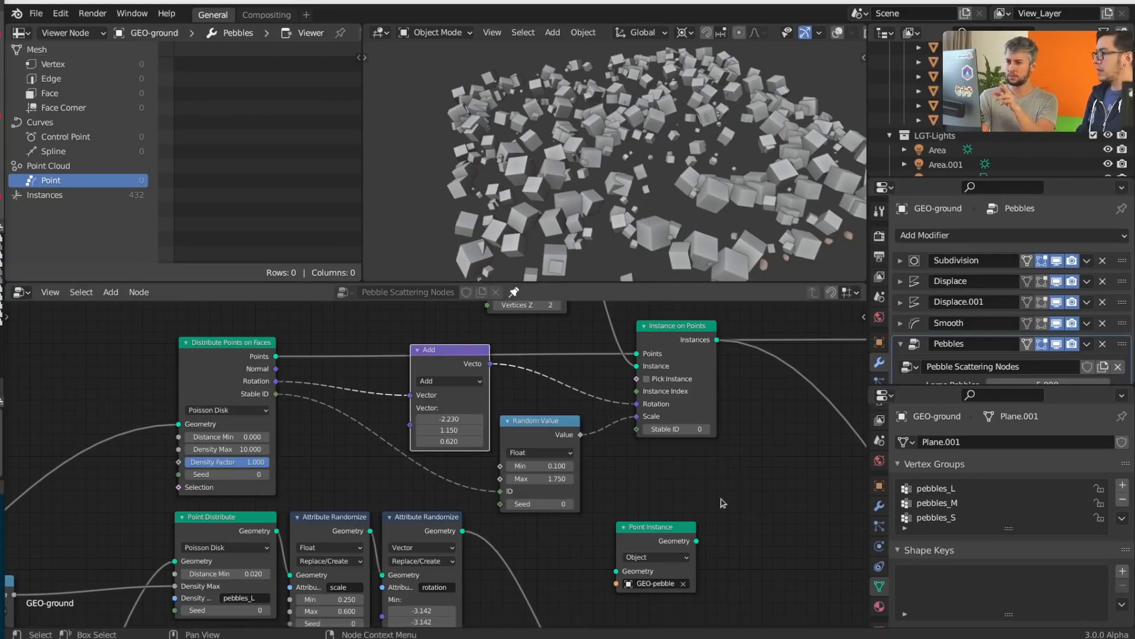
{"action": "mouse_move", "coordinate": [249, 464]}
{"action": "left_mouse_down"}
{"action": "mouse_move", "coordinate": [231, 464]}
{"action": "mouse_move", "coordinate": [250, 464]}
{"action": "left_mouse_up"}
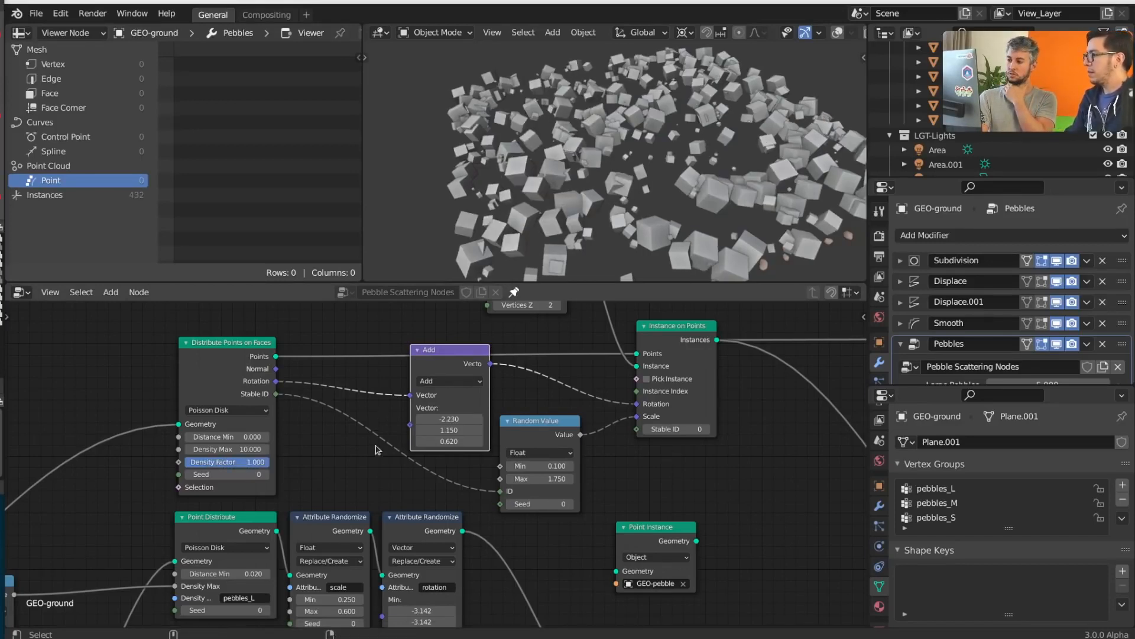
{"action": "mouse_move", "coordinate": [374, 451]}
{"action": "right_mouse_down", "text": "shift"}
{"action": "mouse_move", "coordinate": [380, 417]}
{"action": "mouse_move", "coordinate": [376, 480]}
{"action": "mouse_move", "coordinate": [377, 467]}
{"action": "right_mouse_up", "text": "shift"}
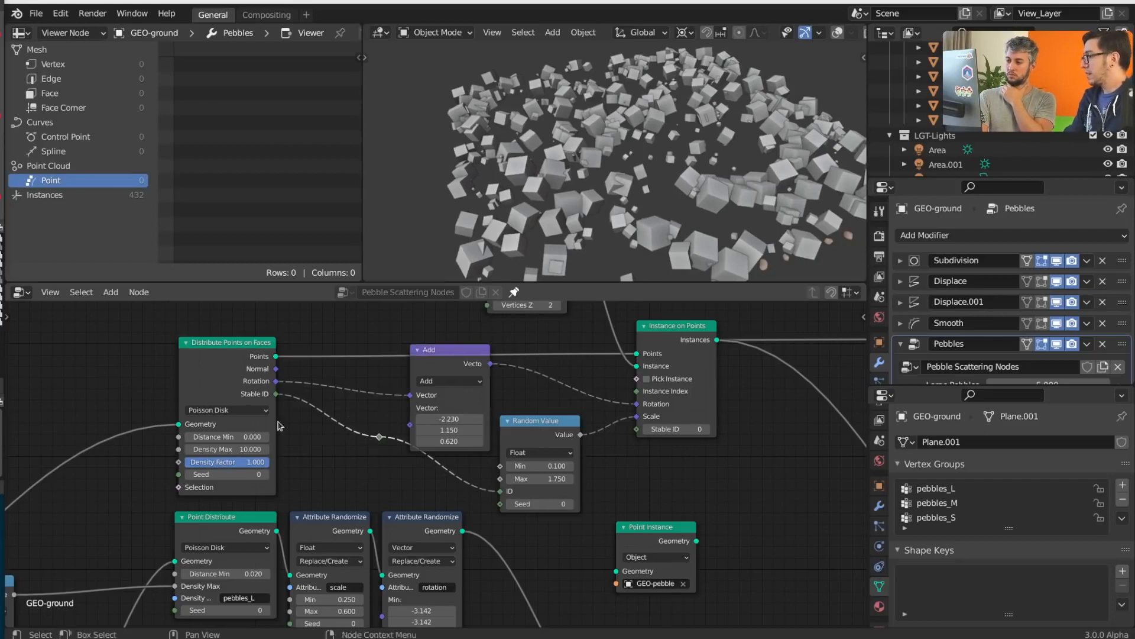
{"action": "right_click_drag", "start_coordinate": [384, 399], "coordinate": [362, 459], "text": "ctrl"}
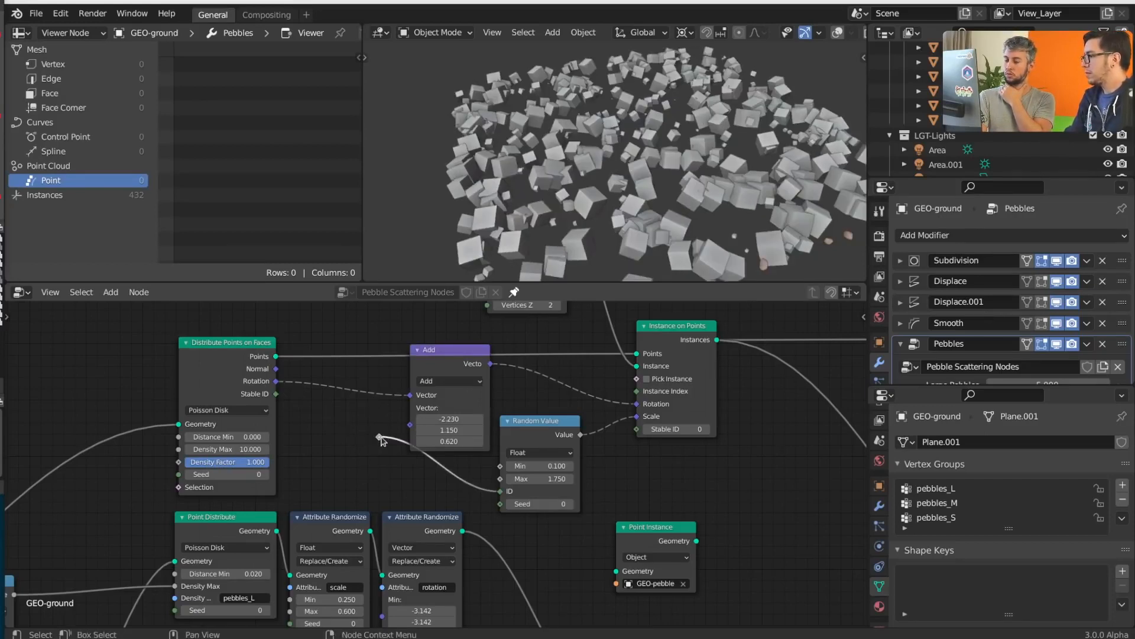
{"action": "key", "text": "x"}
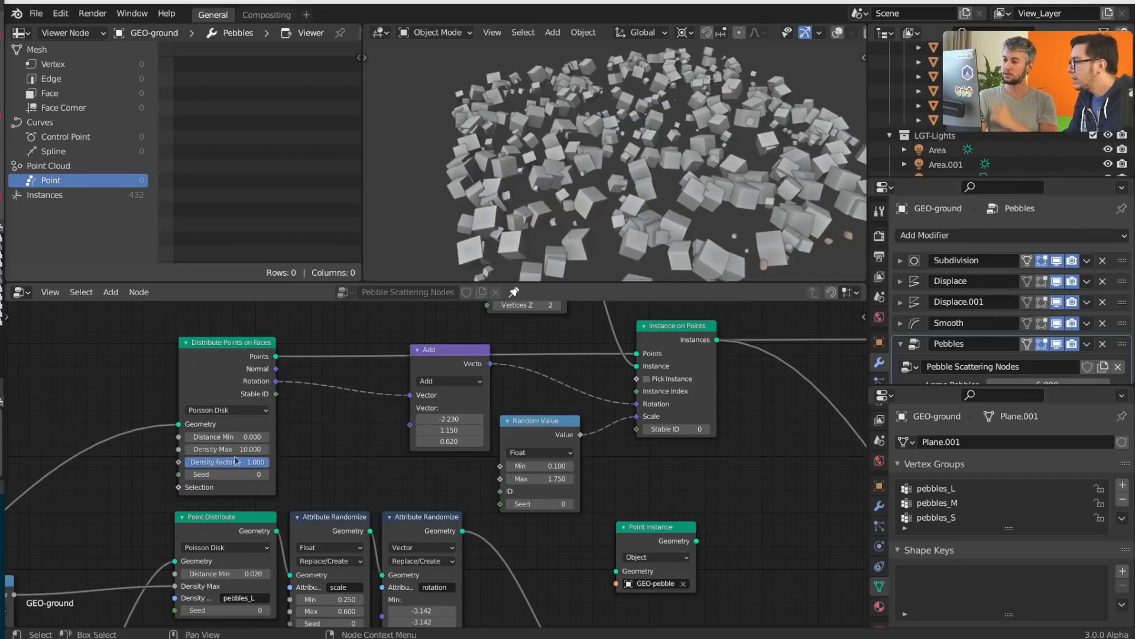
{"action": "mouse_move", "coordinate": [257, 462]}
{"action": "left_mouse_down"}
{"action": "mouse_move", "coordinate": [230, 462]}
{"action": "mouse_move", "coordinate": [259, 462]}
{"action": "left_mouse_up"}
{"action": "left_click_drag", "start_coordinate": [276, 393], "coordinate": [500, 491]}
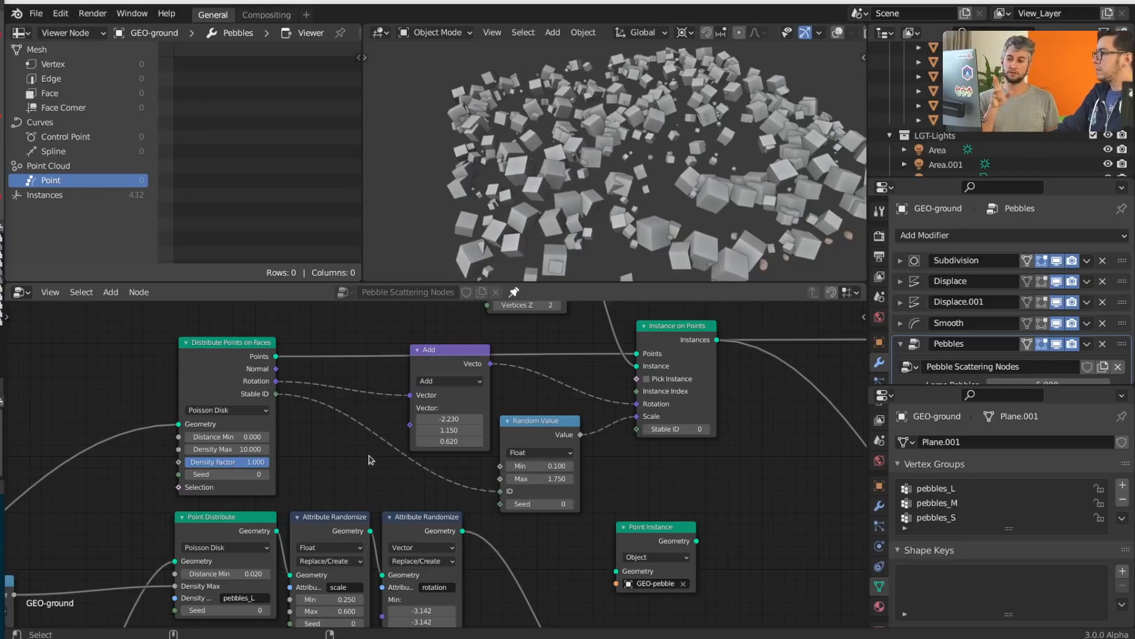
- Mute the link between Stable ID and Random Value's ID, then unmute it
{"action": "right_click_drag", "start_coordinate": [384, 417], "coordinate": [374, 479], "text": "ctrl+alt"}
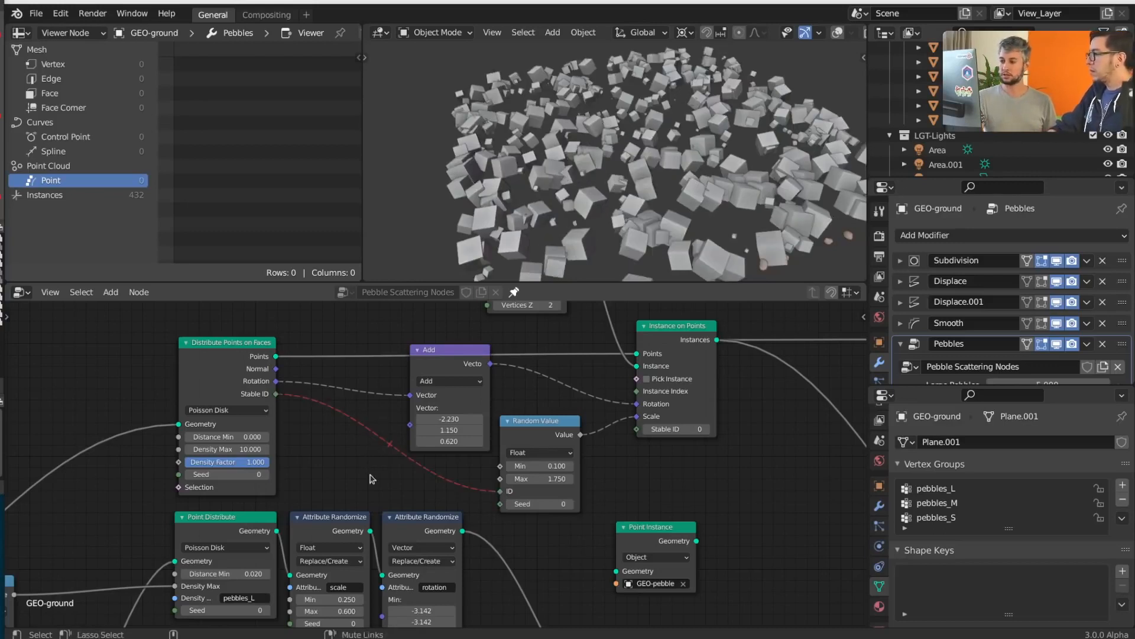
{"action": "right_click_drag", "start_coordinate": [385, 420], "coordinate": [374, 474], "text": "ctrl+alt"}
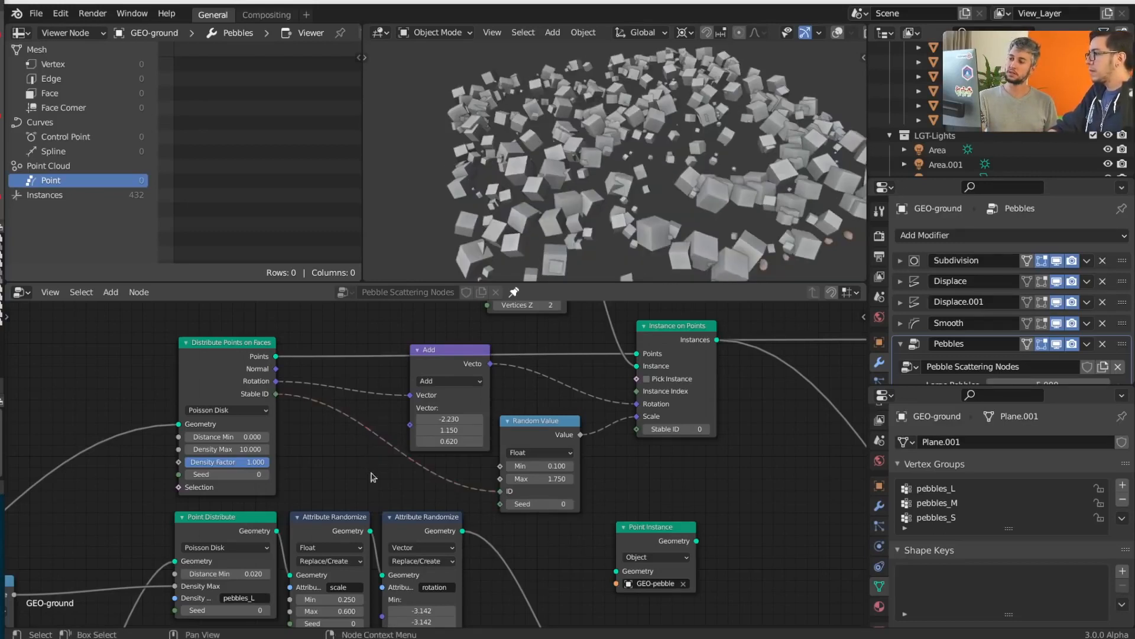
{"action": "middle_click_drag", "start_coordinate": [744, 484], "coordinate": [728, 470]}
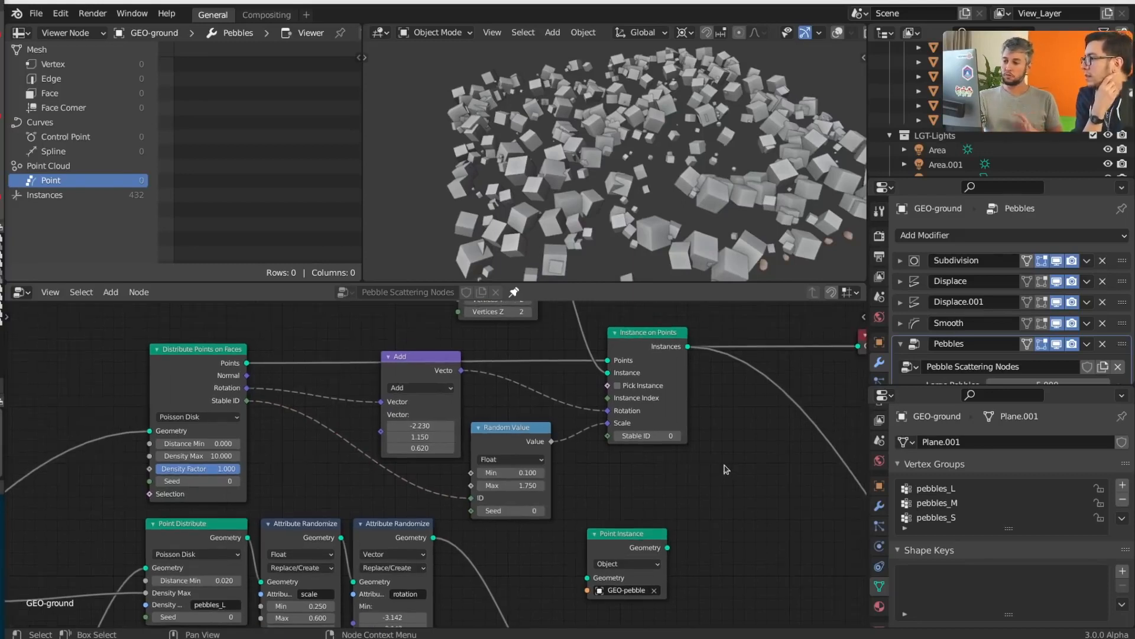
{"action": "scroll", "coordinate": [727, 469], "scroll_direction": "down", "scroll_amount": 5}
{"action": "scroll", "coordinate": [672, 462], "scroll_direction": "up", "scroll_amount": 5}
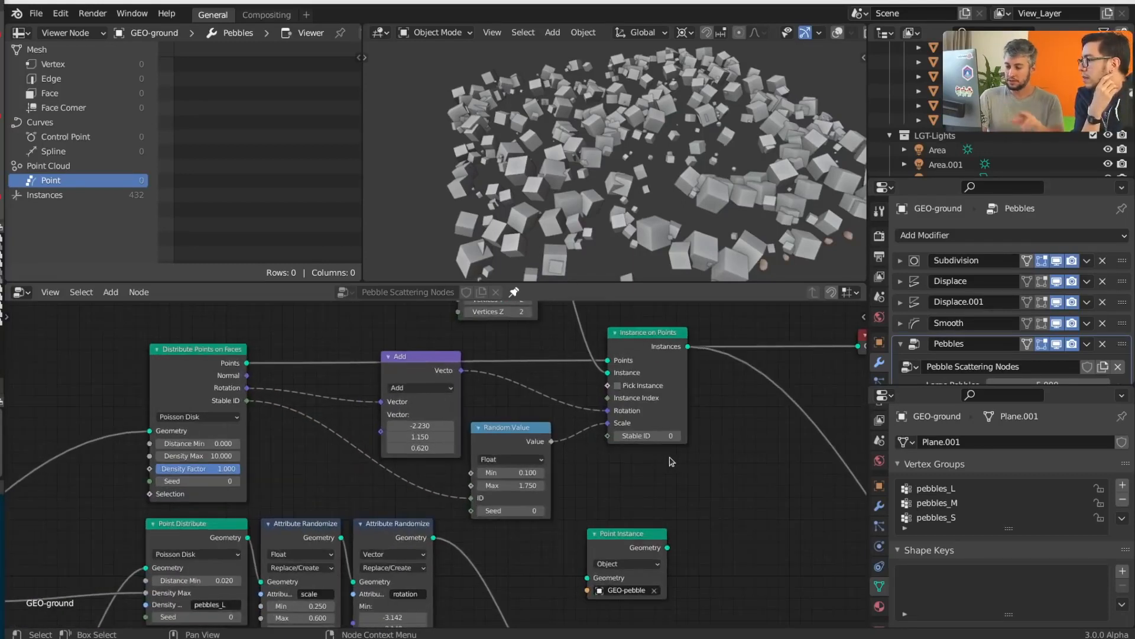
- Move the legacy pebble scattering nodes further down to free space beneath the new node chain
{"action": "scroll", "coordinate": [709, 458], "scroll_direction": "down", "scroll_amount": 3}
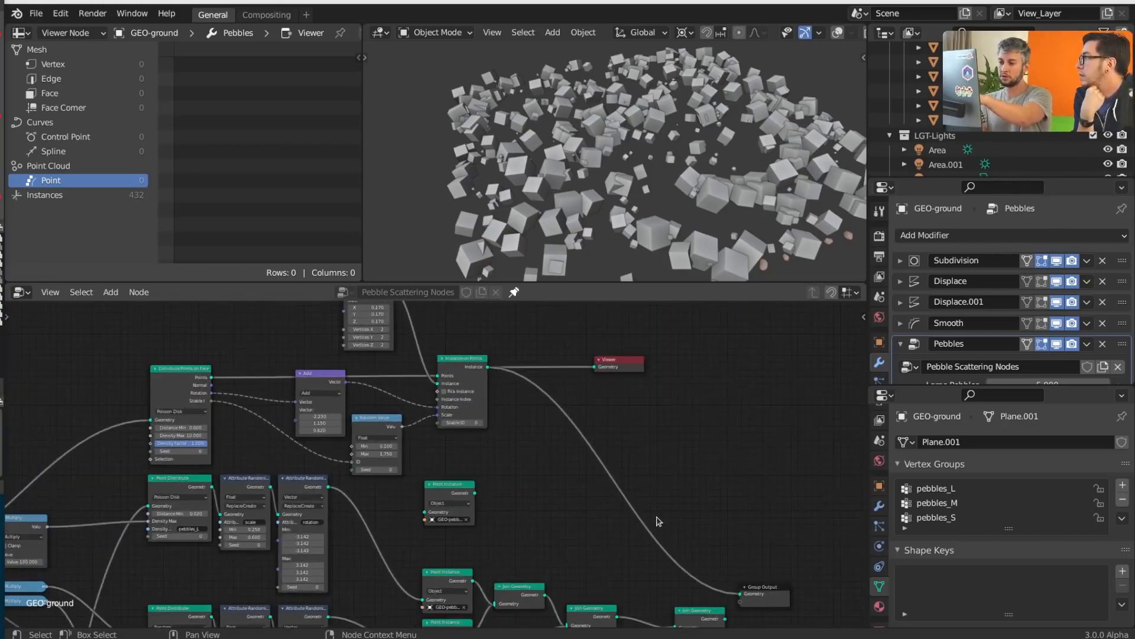
{"action": "middle_click_drag", "start_coordinate": [497, 502], "coordinate": [672, 446]}
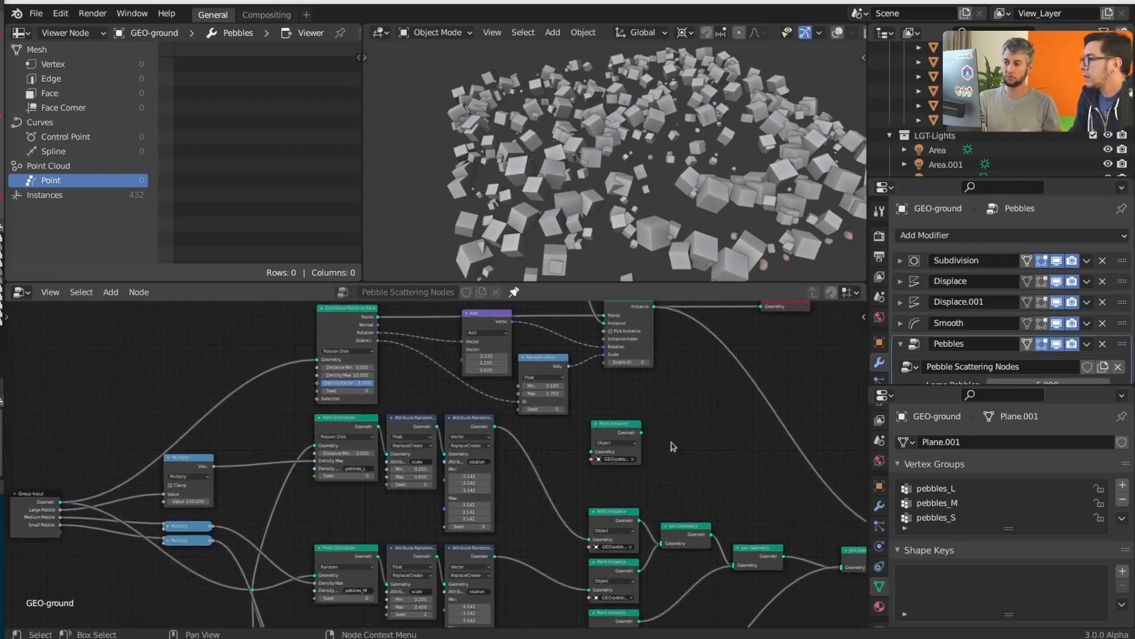
{"action": "scroll", "coordinate": [673, 446], "scroll_direction": "down", "scroll_amount": 3}
{"action": "scroll", "coordinate": [680, 355], "scroll_direction": "down", "scroll_amount": 1}
{"action": "key", "text": "b"}
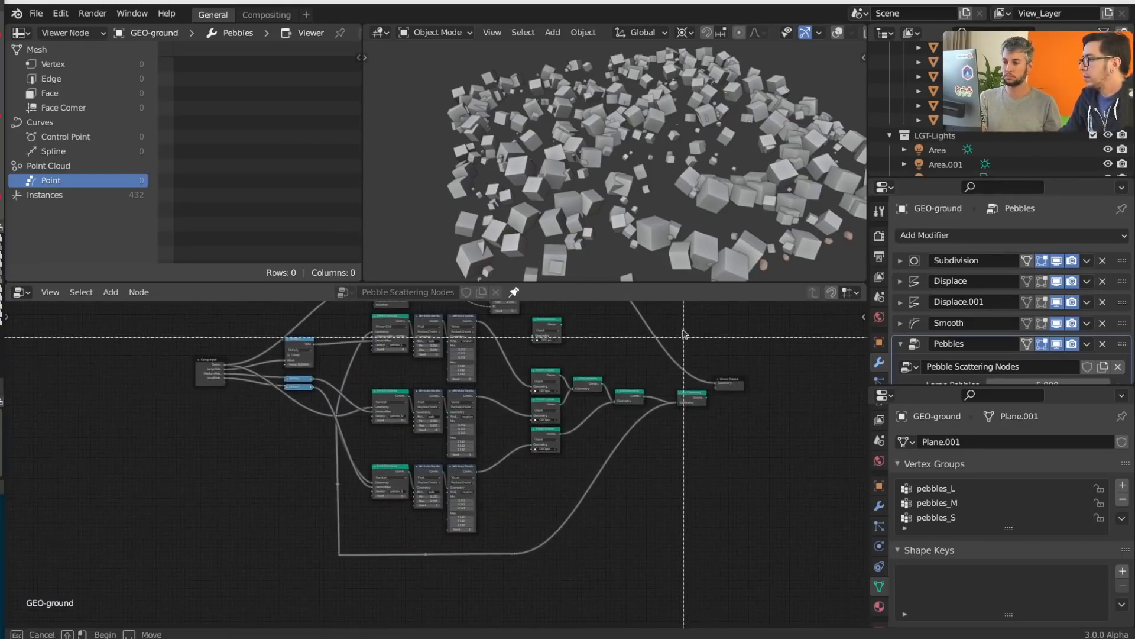
{"action": "left_click_drag", "start_coordinate": [684, 334], "coordinate": [289, 601]}
{"action": "key", "text": "g"}
{"action": "left_click", "coordinate": [573, 476]}
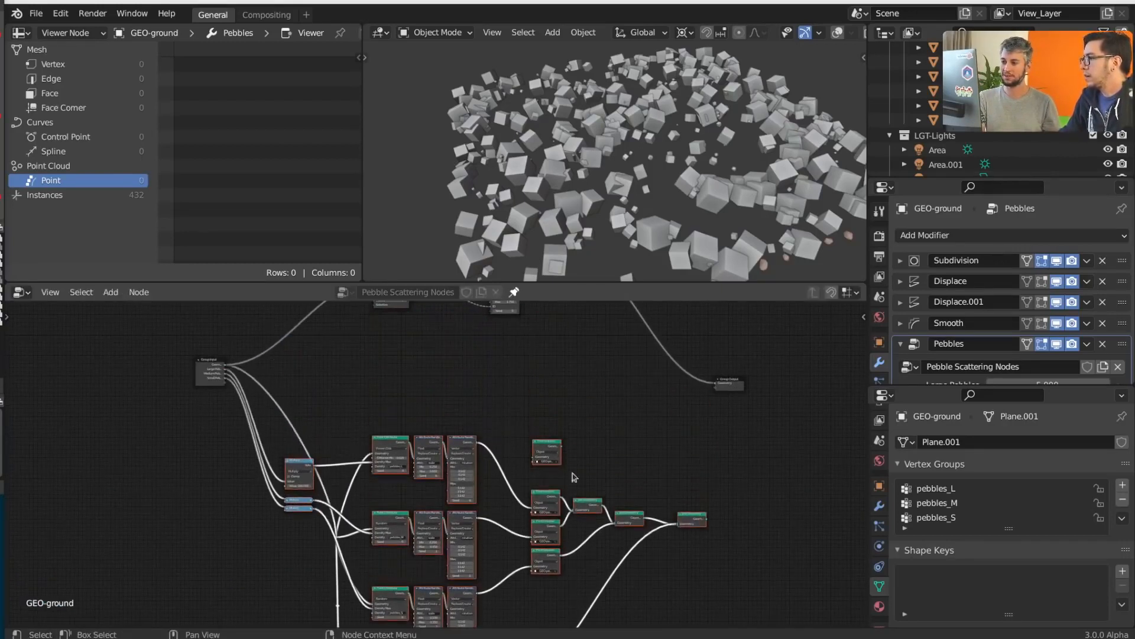
- Duplicate the Instance on Points node and place the copy directly below the original
{"action": "scroll", "coordinate": [572, 477], "scroll_direction": "up", "scroll_amount": 6}
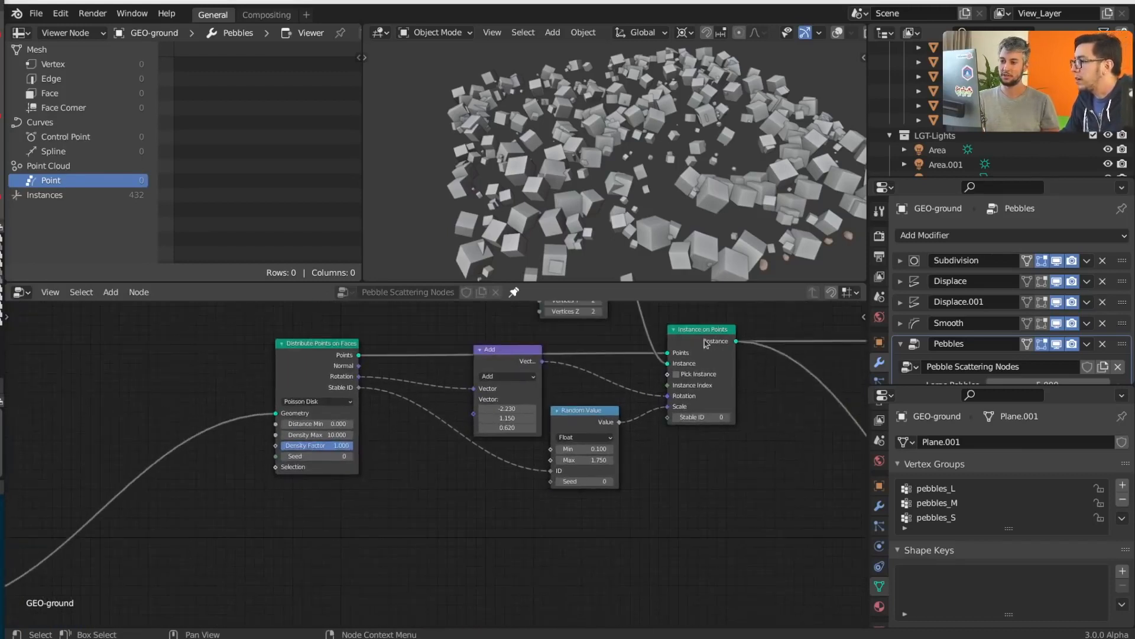
{"action": "middle_click_drag", "start_coordinate": [705, 343], "coordinate": [635, 326]}
{"action": "key", "text": "shift+d"}
{"action": "left_click", "coordinate": [683, 550]}
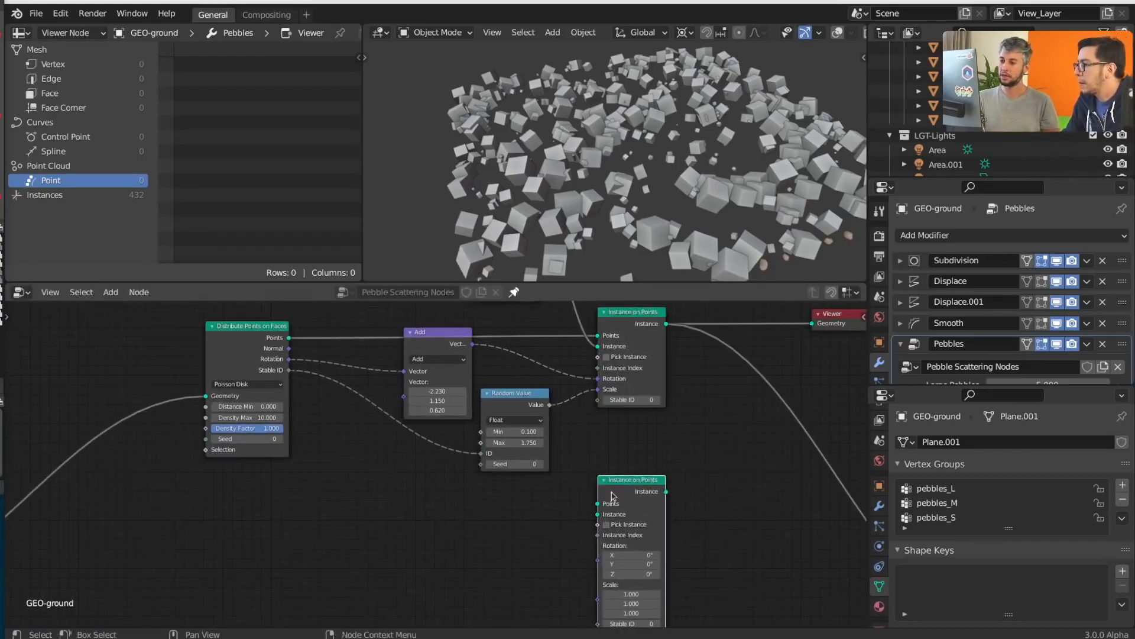
{"action": "middle_click_drag", "start_coordinate": [619, 498], "coordinate": [614, 458]}
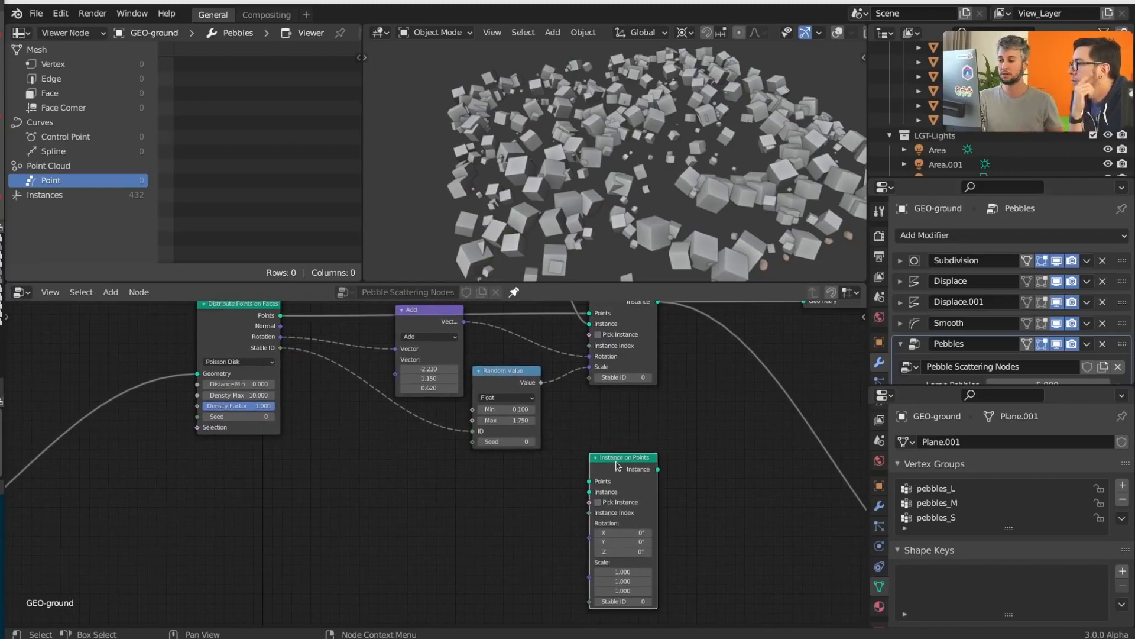
{"action": "middle_click_drag", "start_coordinate": [615, 419], "coordinate": [626, 454]}
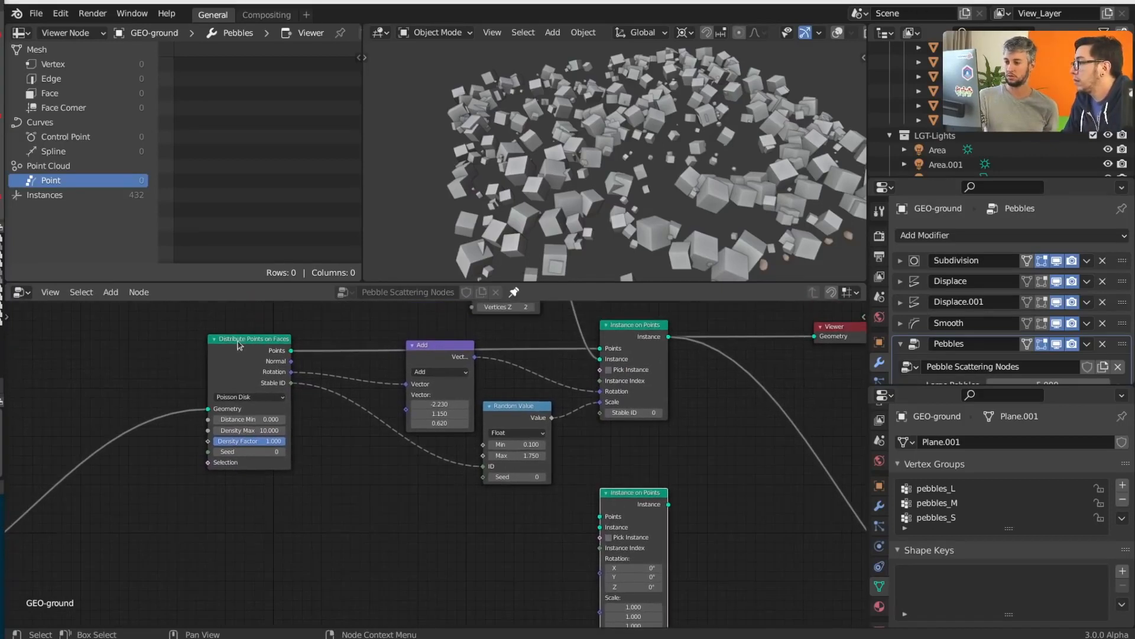
- Duplicate the Distribute Points on Faces node and place the copy straight below the original
{"action": "left_click", "coordinate": [242, 373]}
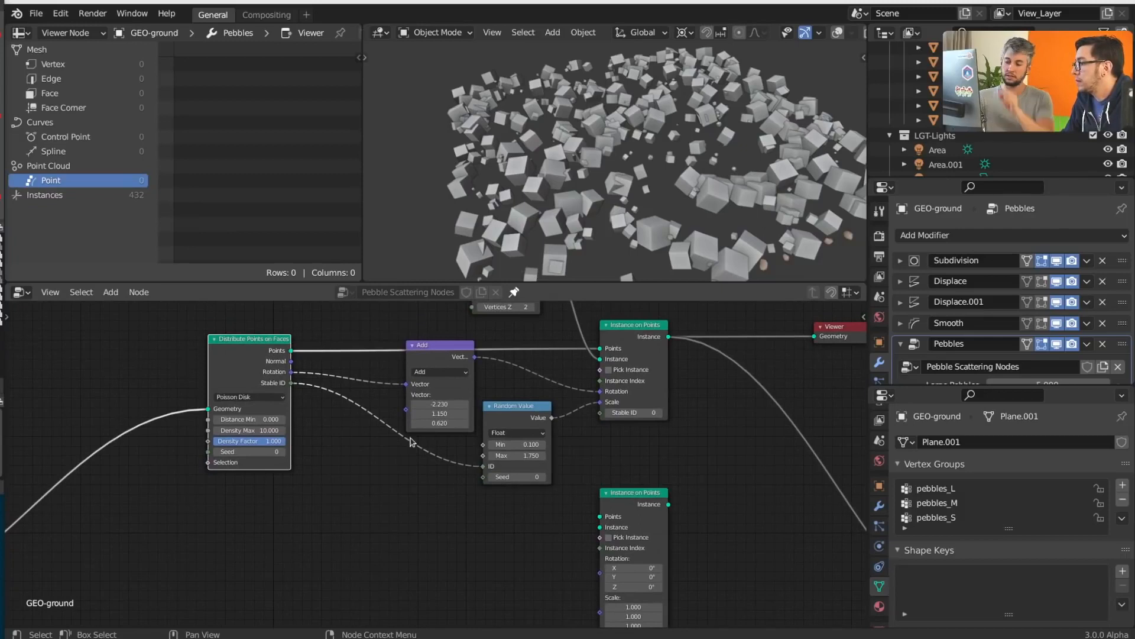
{"action": "middle_click_drag", "start_coordinate": [397, 465], "coordinate": [408, 431]}
{"action": "key", "text": "shift+d"}
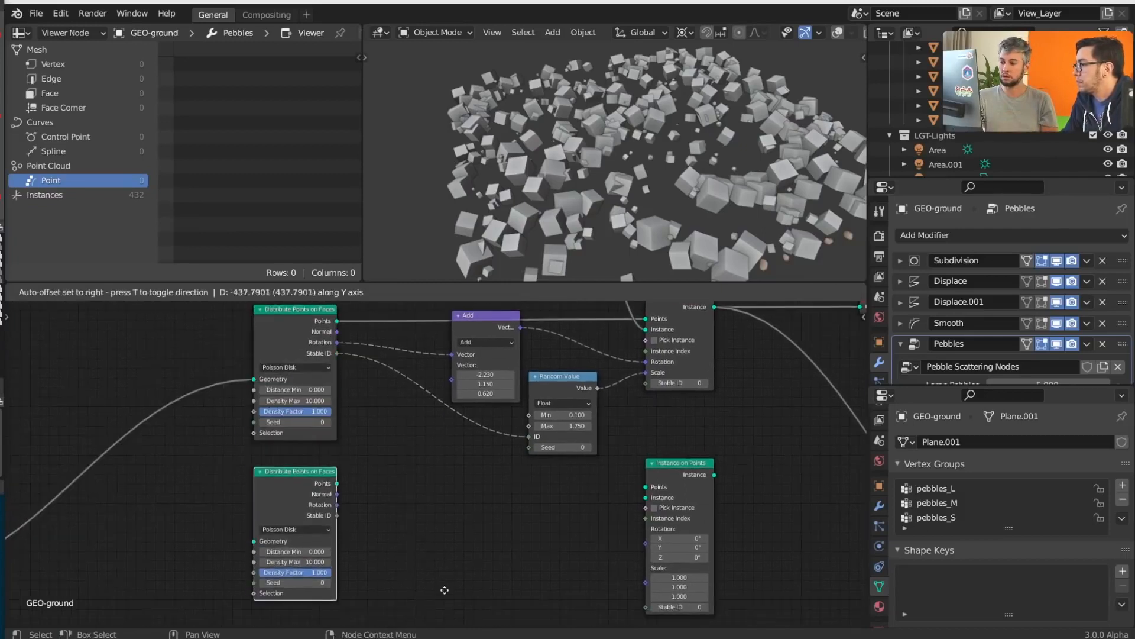
{"action": "left_click", "coordinate": [432, 574]}
{"action": "middle_click_drag", "start_coordinate": [432, 574], "coordinate": [512, 508]}
- Feed the Group Input geometry into the duplicated Distribute Points on Faces, with Density Max 9.580, Density Factor 0.591 and Seed 23
{"action": "scroll", "coordinate": [512, 507], "scroll_direction": "down", "scroll_amount": 2}
{"action": "middle_click_drag", "start_coordinate": [65, 491], "coordinate": [153, 491]}
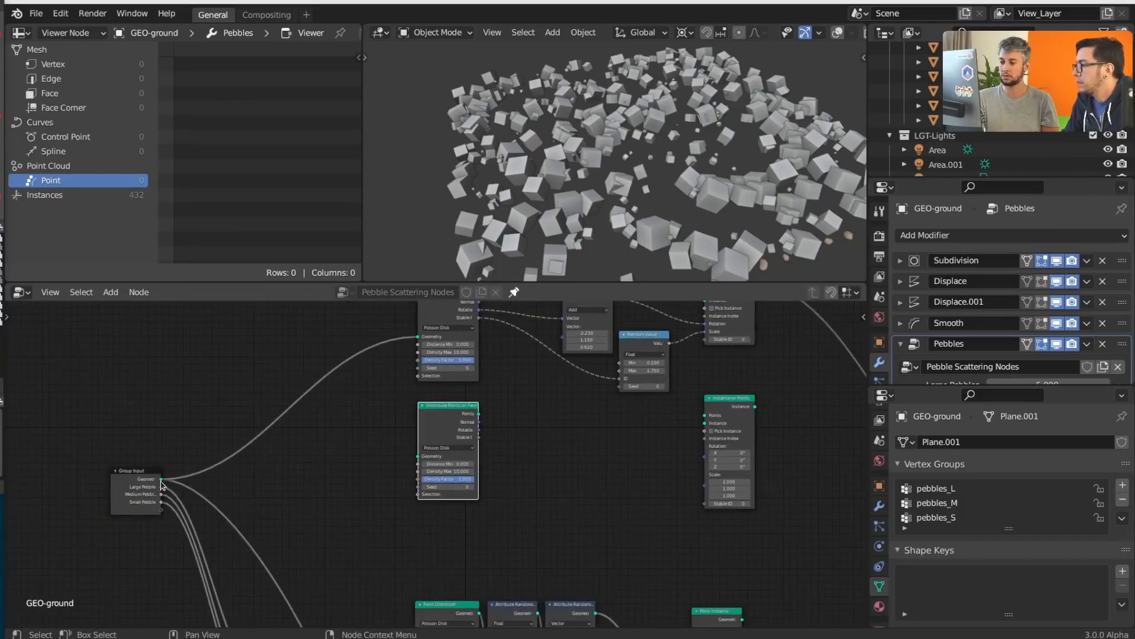
{"action": "left_click_drag", "start_coordinate": [161, 479], "coordinate": [420, 460]}
{"action": "scroll", "coordinate": [441, 465], "scroll_direction": "up", "scroll_amount": 6}
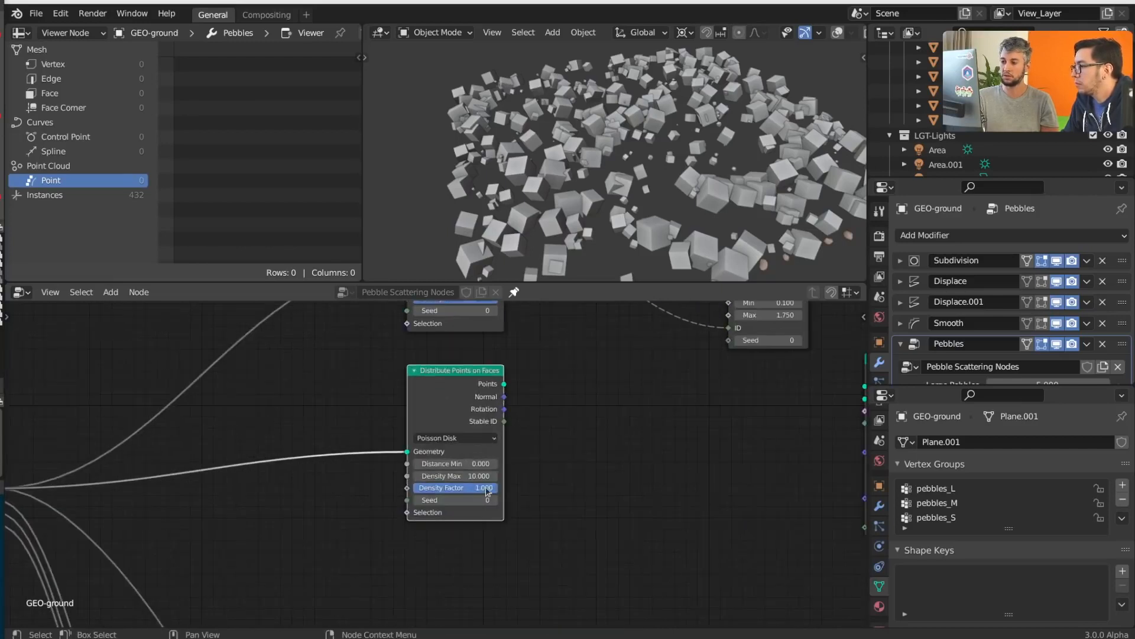
{"action": "left_click_drag", "start_coordinate": [487, 488], "coordinate": [451, 475]}
{"action": "left_click_drag", "start_coordinate": [605, 503], "coordinate": [628, 503]}
- Connect the duplicated Distribute node's Points to the second Instance on Points and align that node beneath the first one
{"action": "scroll", "coordinate": [657, 479], "scroll_direction": "down", "scroll_amount": 4}
{"action": "middle_click_drag", "start_coordinate": [676, 465], "coordinate": [593, 463]}
{"action": "scroll", "coordinate": [459, 440], "scroll_direction": "up", "scroll_amount": 4}
{"action": "middle_click_drag", "start_coordinate": [434, 437], "coordinate": [365, 463]}
{"action": "left_click_drag", "start_coordinate": [319, 410], "coordinate": [661, 401]}
{"action": "scroll", "coordinate": [720, 421], "scroll_direction": "down", "scroll_amount": 5}
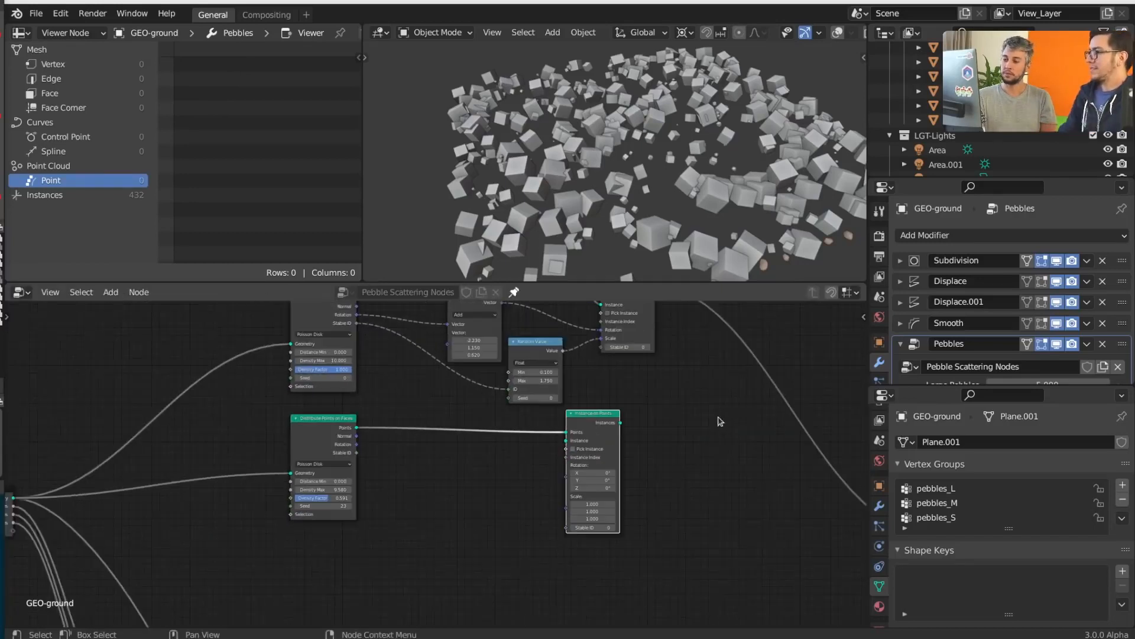
{"action": "middle_click_drag", "start_coordinate": [626, 436], "coordinate": [537, 494]}
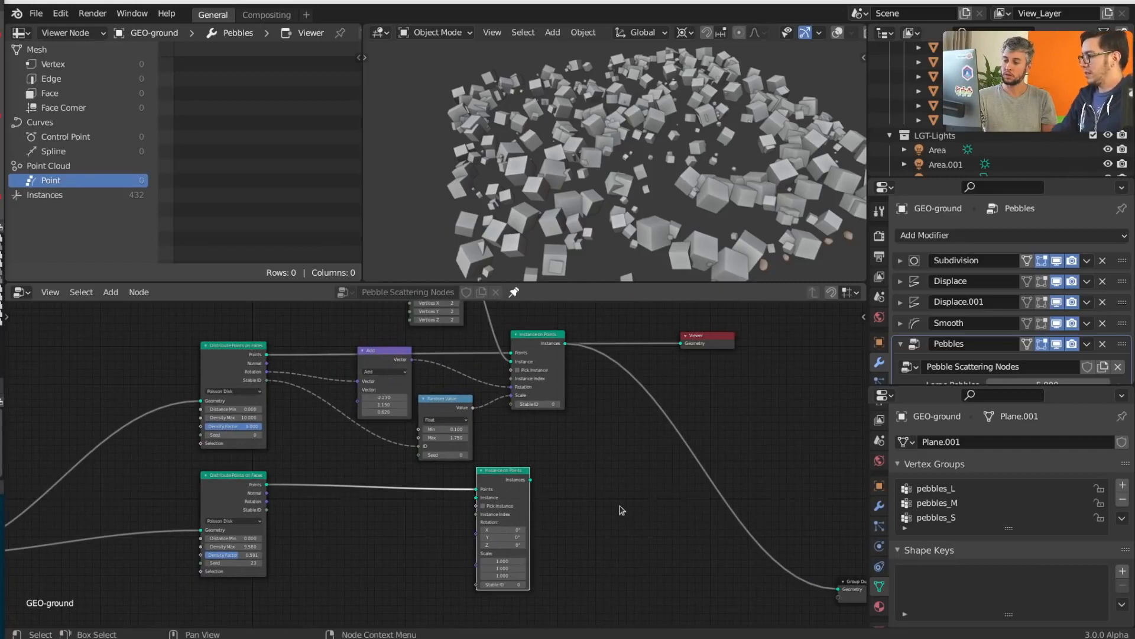
{"action": "left_click_drag", "start_coordinate": [515, 480], "coordinate": [547, 482]}
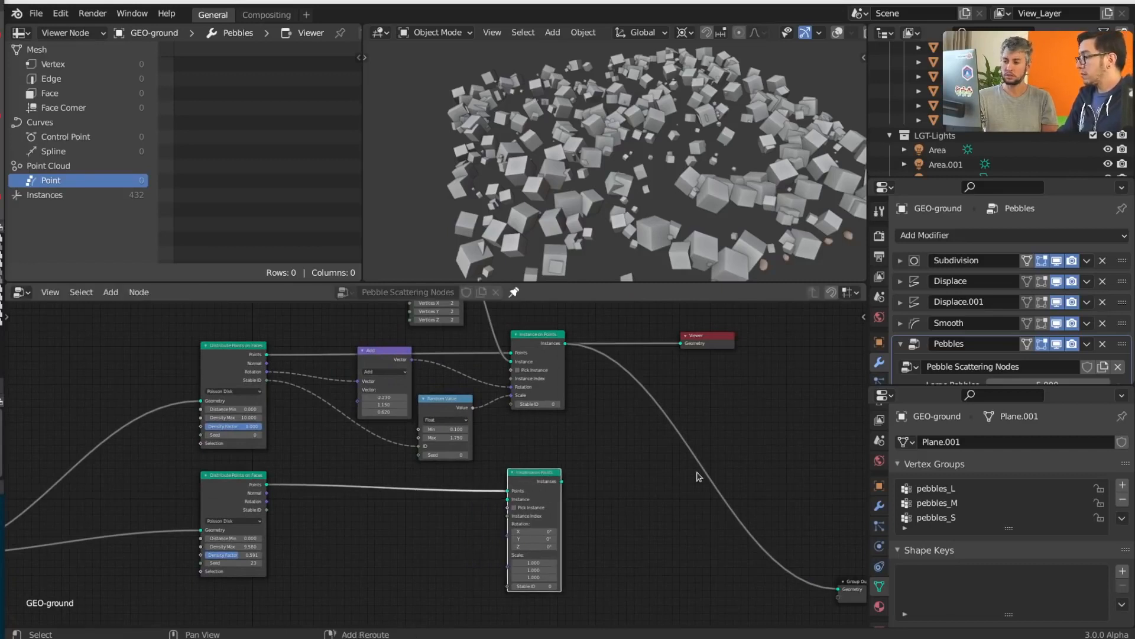
{"action": "key", "text": "shift+a"}
{"action": "left_click", "coordinate": [649, 362]}
{"action": "type", "text": "join"}
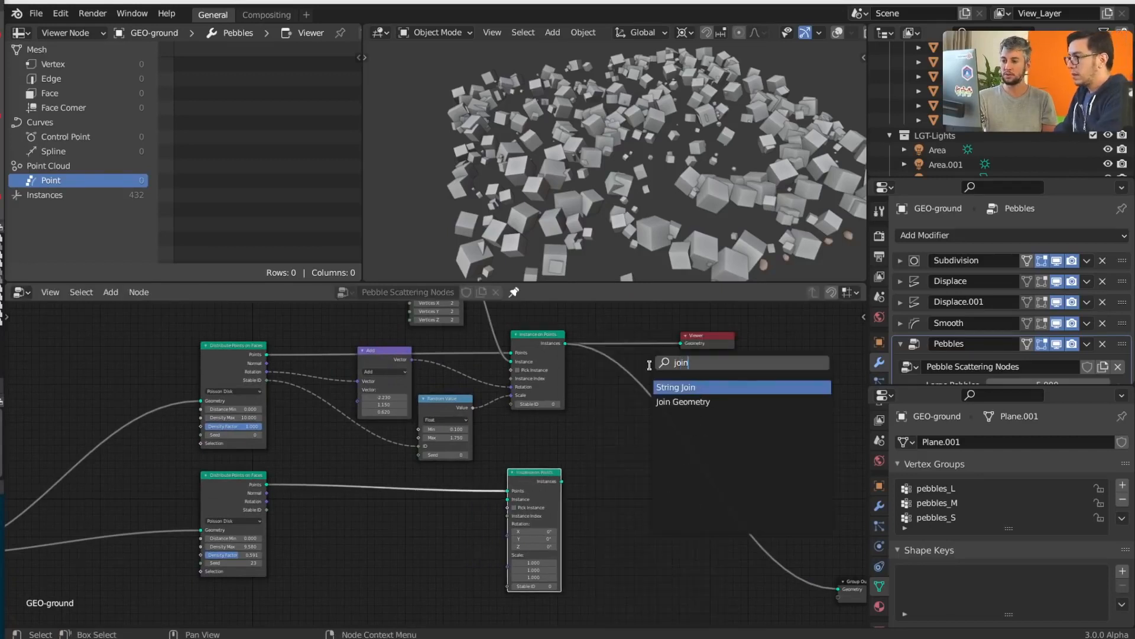
{"action": "key", "text": "Return"}
{"action": "left_click", "coordinate": [598, 479]}
{"action": "key", "text": "x"}
- Insert a Join Geometry node on the link to Group Output and connect the second Instance on Points' Instances to it
{"action": "key", "text": "shift+a"}
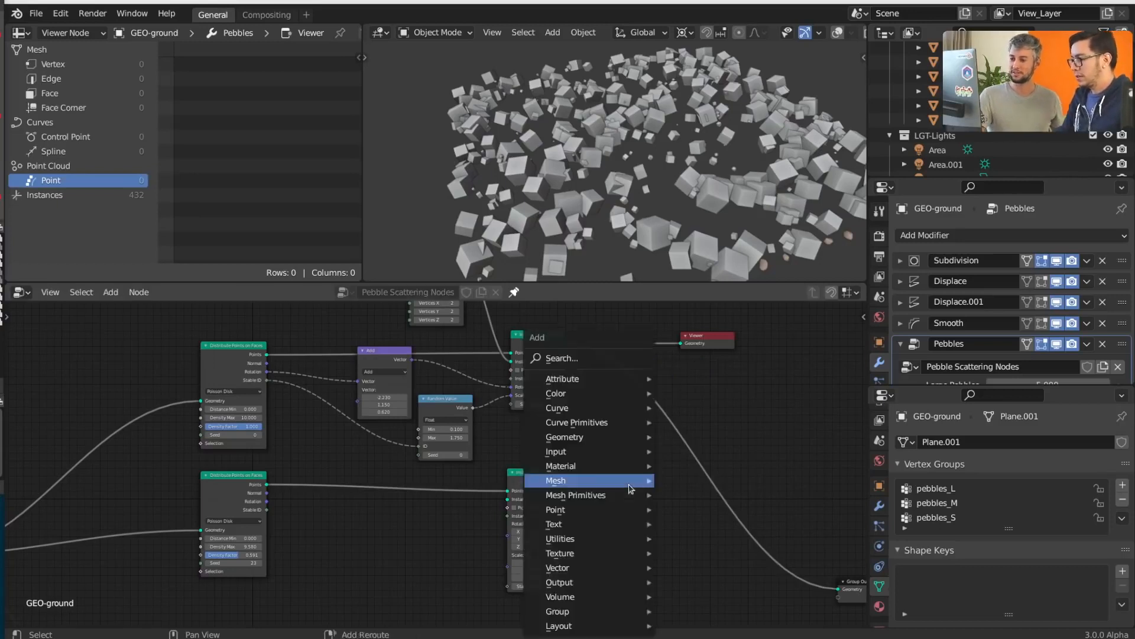
{"action": "left_click", "coordinate": [612, 358]}
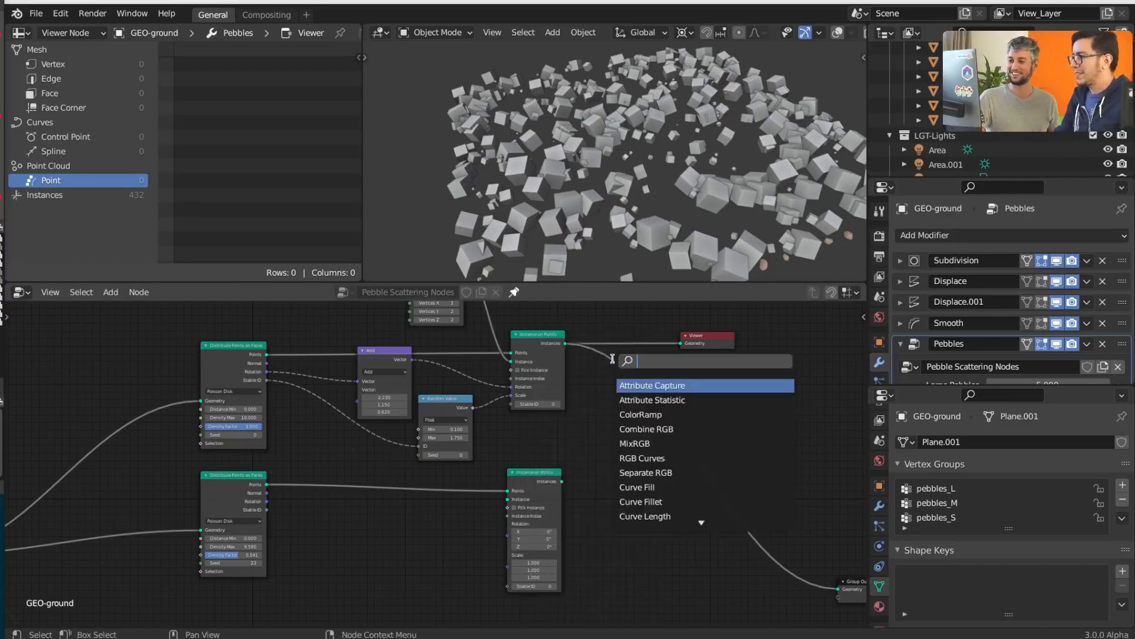
{"action": "type", "text": "join"}
{"action": "key", "text": "Down"}
{"action": "key", "text": "Return"}
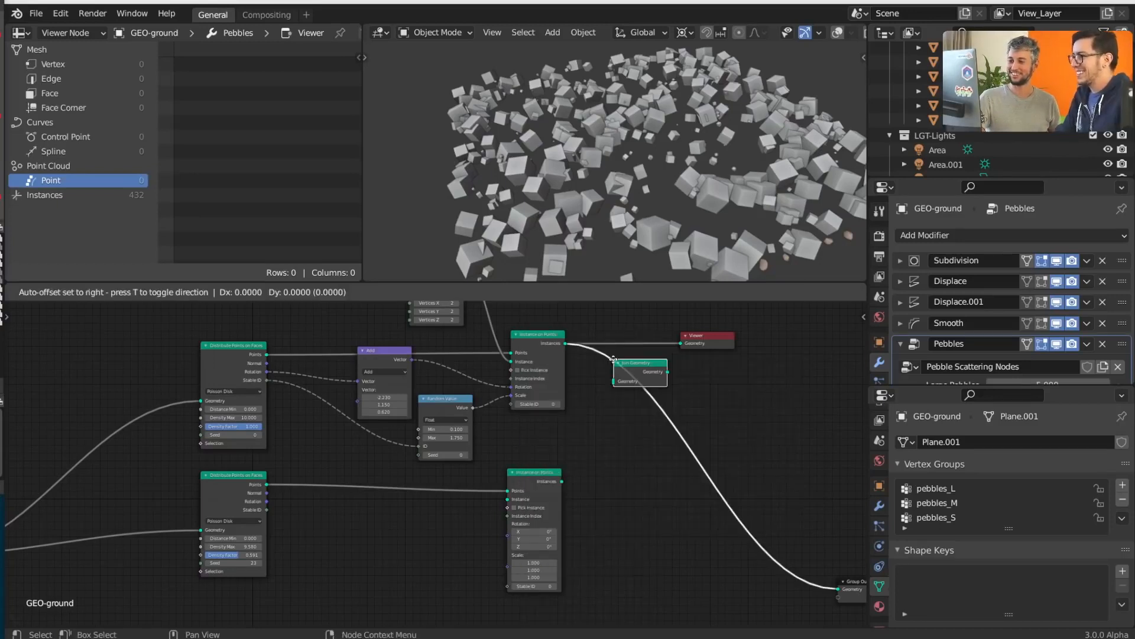
{"action": "left_click", "coordinate": [641, 389]}
{"action": "left_click_drag", "start_coordinate": [561, 481], "coordinate": [642, 413]}
{"action": "scroll", "coordinate": [550, 515], "scroll_direction": "up", "scroll_amount": 2}
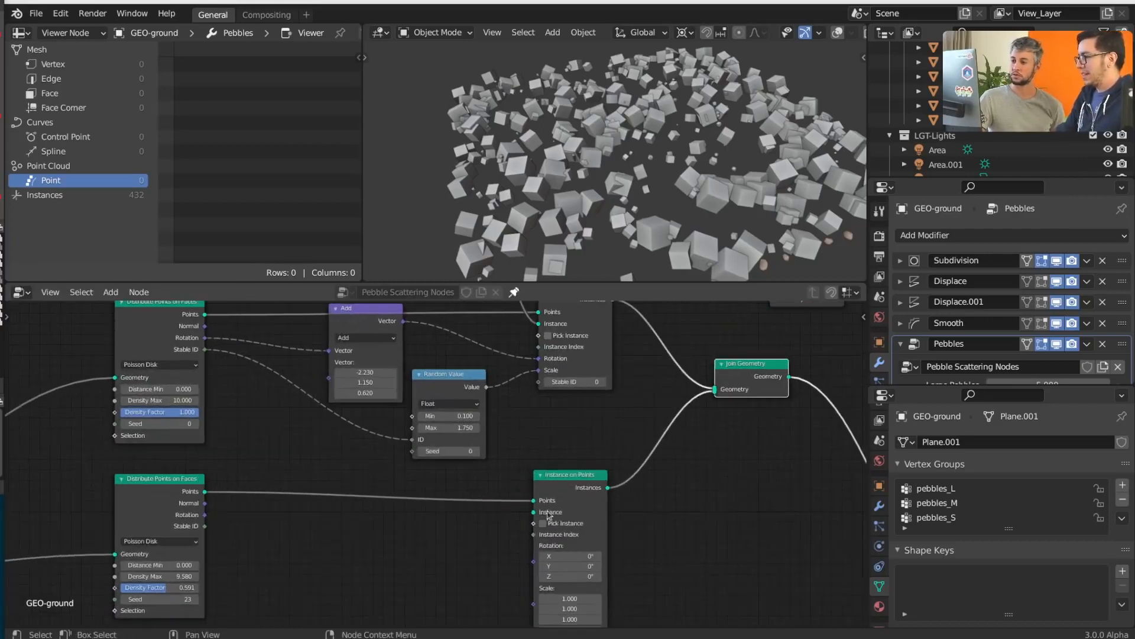
{"action": "scroll", "coordinate": [562, 515], "scroll_direction": "down", "scroll_amount": 3}
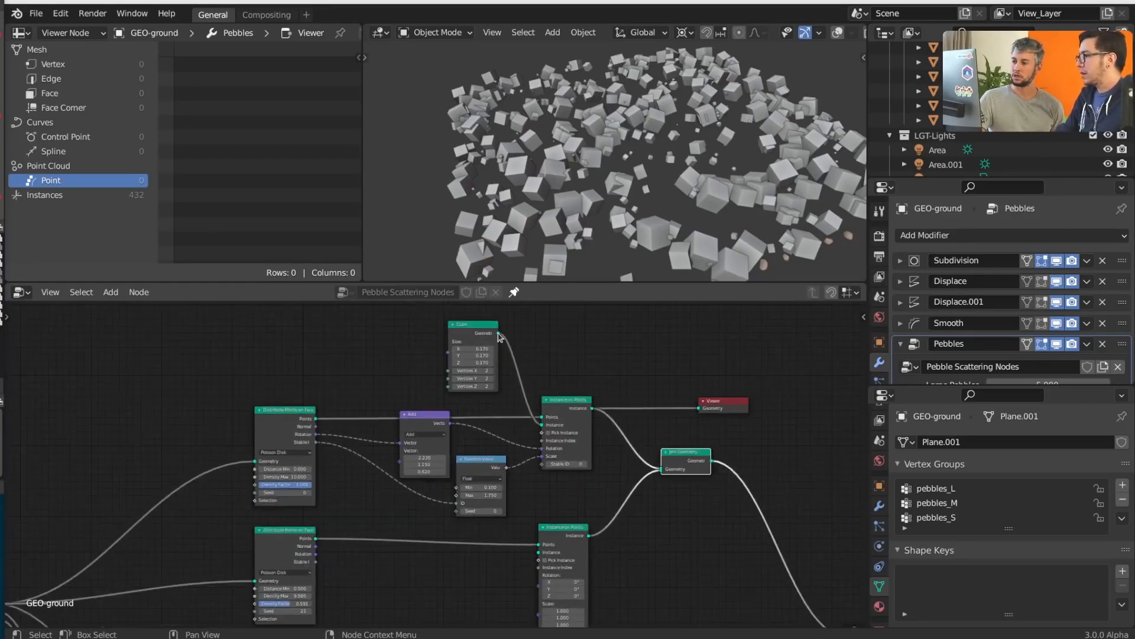
{"action": "left_click_drag", "start_coordinate": [498, 336], "coordinate": [498, 338]}
{"action": "left_click", "coordinate": [473, 338]}
{"action": "scroll", "coordinate": [545, 478], "scroll_direction": "down", "scroll_amount": 3}
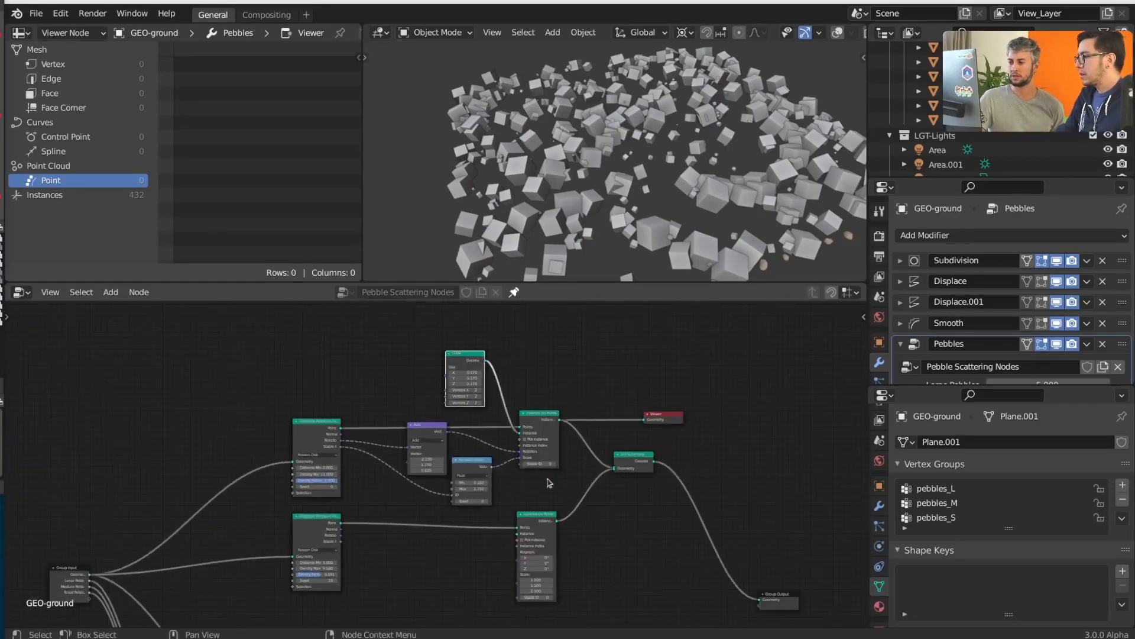
- Add an Ico Sphere node and connect its Geometry to the Instance input of the second Instance on Points
{"action": "middle_click_drag", "start_coordinate": [548, 481], "coordinate": [551, 435]}
{"action": "scroll", "coordinate": [453, 562], "scroll_direction": "up", "scroll_amount": 5}
{"action": "key", "text": "shift+a"}
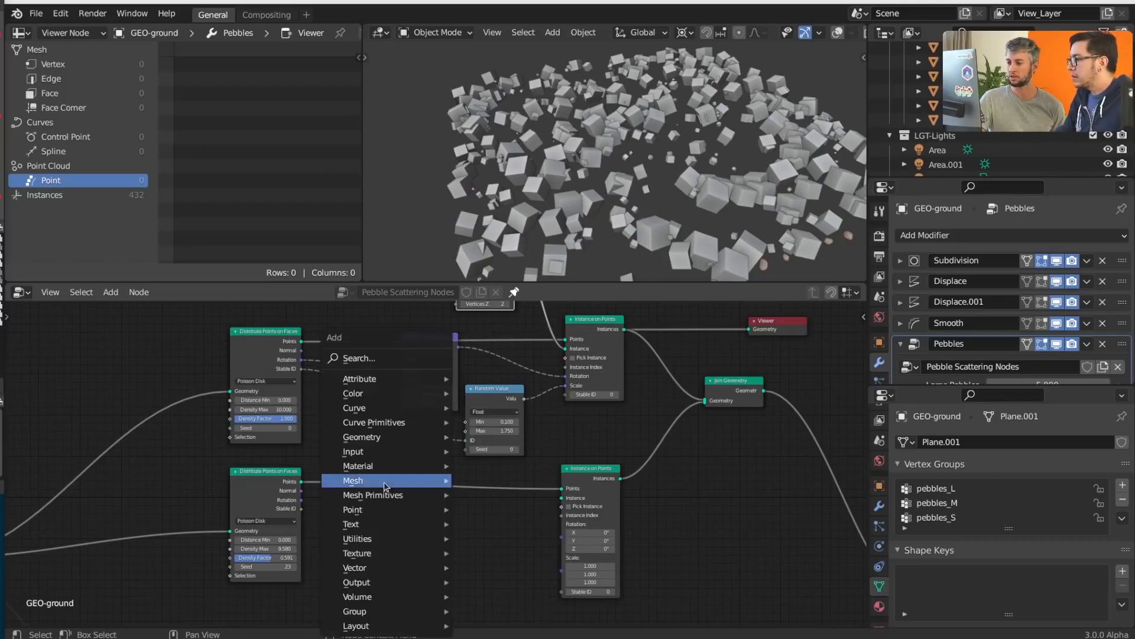
{"action": "mouse_move", "coordinate": [388, 495]}
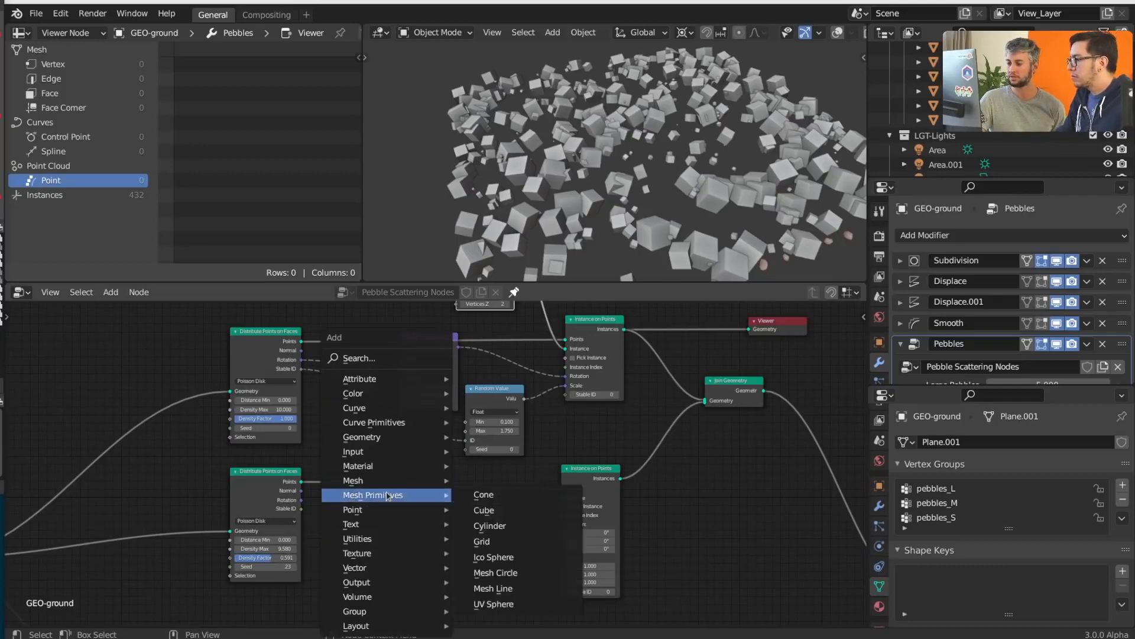
{"action": "left_click", "coordinate": [492, 557]}
{"action": "left_click", "coordinate": [473, 553]}
{"action": "scroll", "coordinate": [479, 555], "scroll_direction": "up", "scroll_amount": 3}
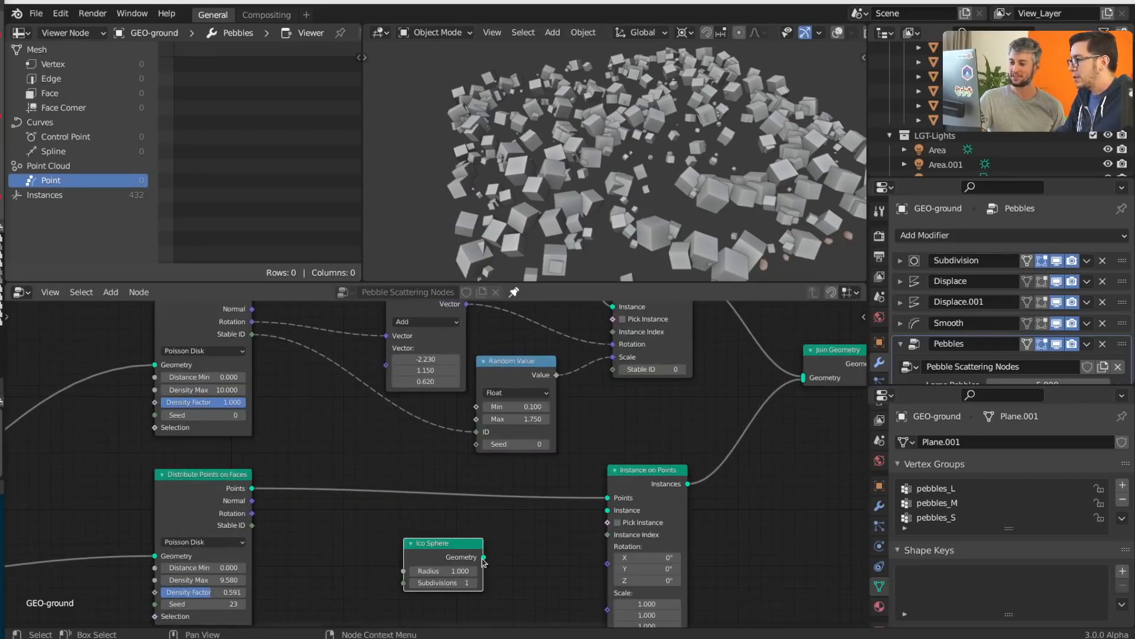
{"action": "left_click_drag", "start_coordinate": [484, 557], "coordinate": [609, 509]}
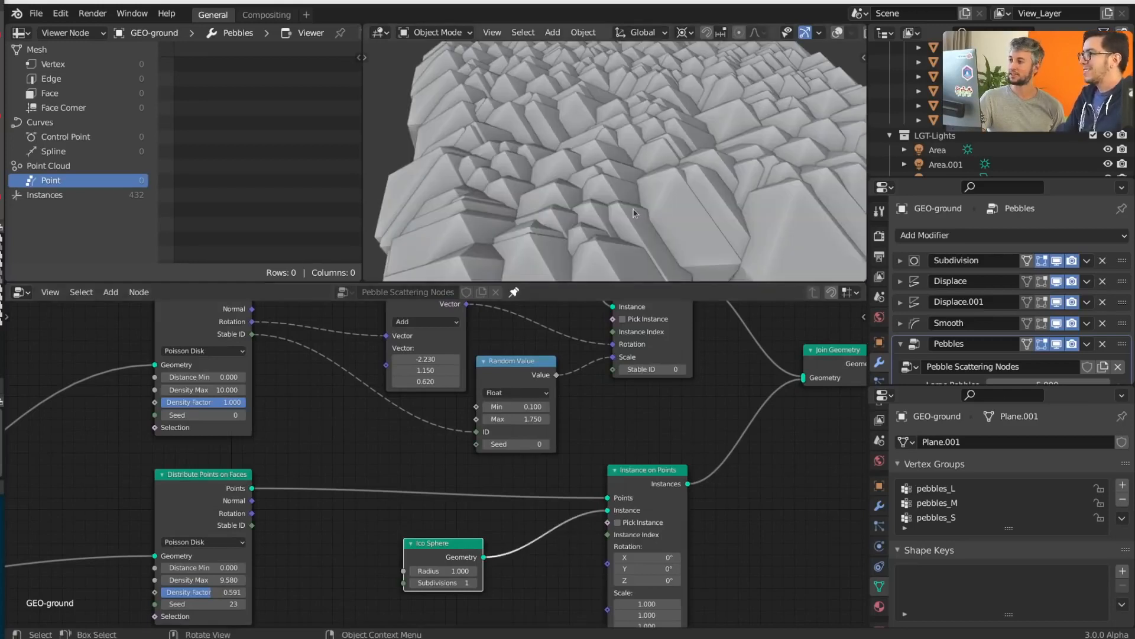
- Set the Ico Sphere's Subdivisions to 3 and the second Instance on Points' Scale to 0.100 on all axes
{"action": "middle_click_drag", "start_coordinate": [648, 617], "coordinate": [635, 563]}
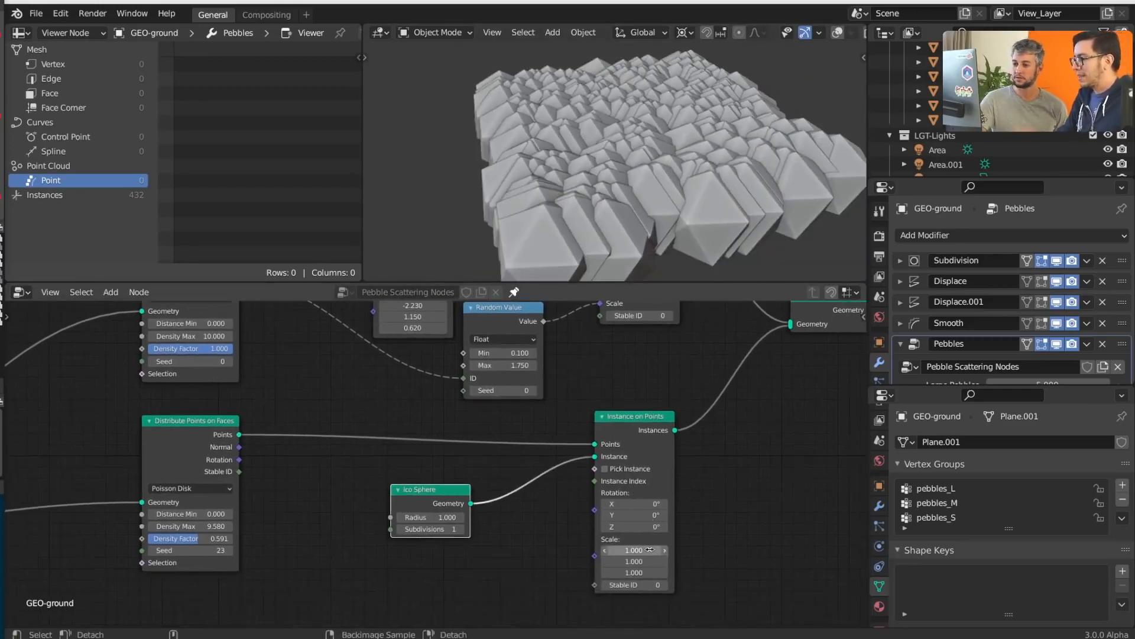
{"action": "left_click_drag", "start_coordinate": [633, 550], "coordinate": [590, 572]}
{"action": "left_click", "coordinate": [462, 529]}
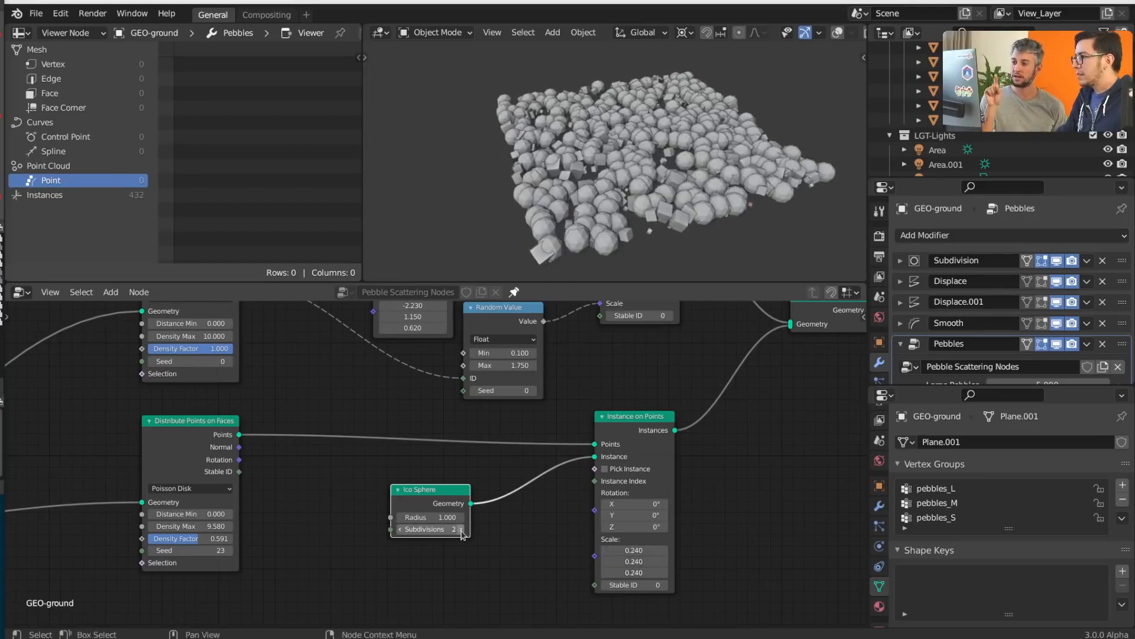
{"action": "left_click", "coordinate": [461, 529]}
{"action": "left_click_drag", "start_coordinate": [634, 550], "coordinate": [609, 573]}
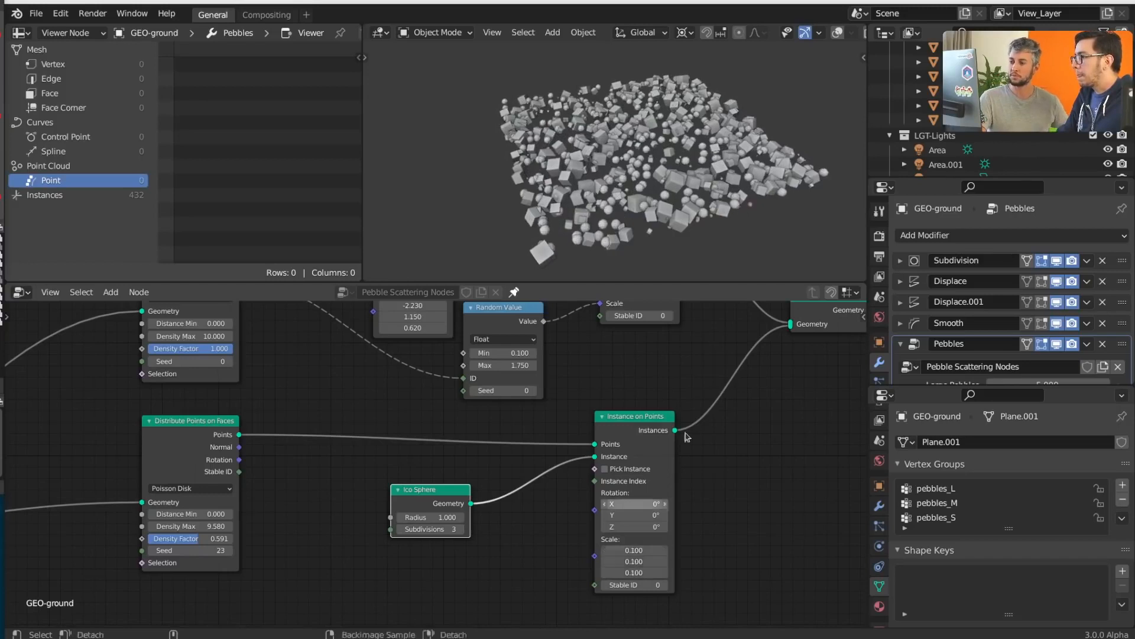
- Move the Random Value node between the two point chains and cut the Stable ID link to its ID input
{"action": "middle_click_drag", "start_coordinate": [518, 444], "coordinate": [546, 491]}
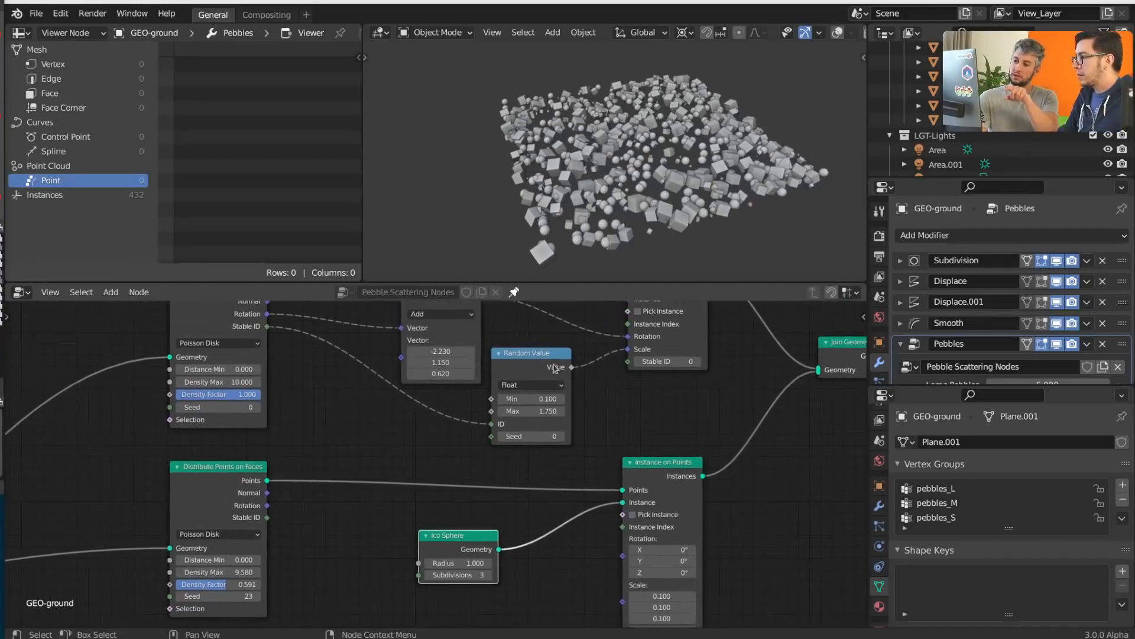
{"action": "left_click_drag", "start_coordinate": [554, 368], "coordinate": [478, 406]}
{"action": "middle_click_drag", "start_coordinate": [501, 410], "coordinate": [486, 385]}
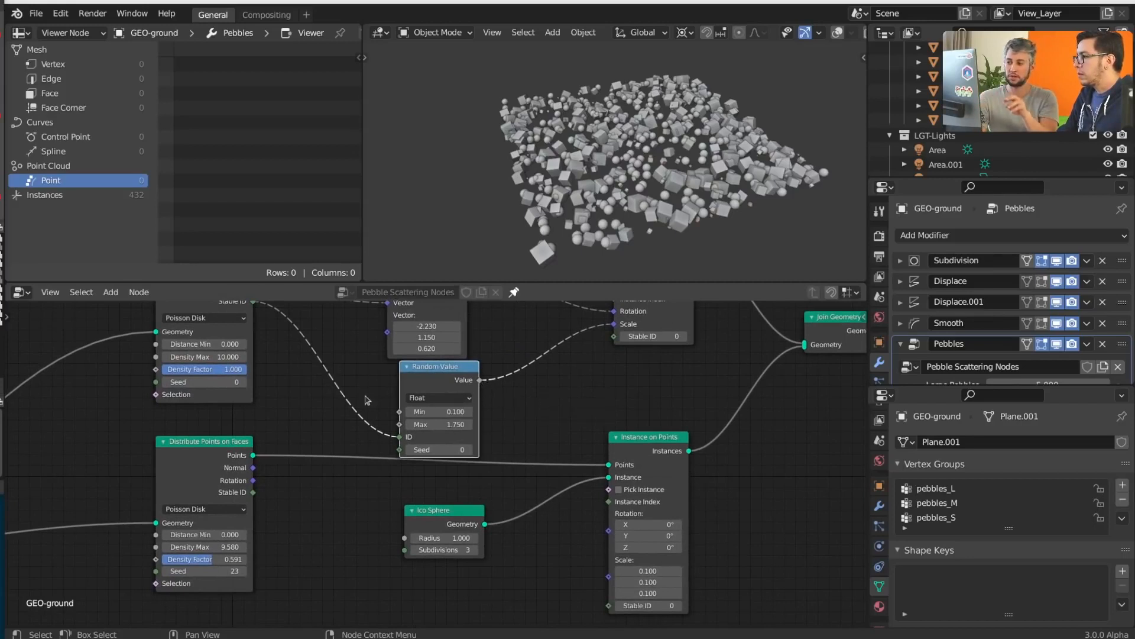
{"action": "right_click_drag", "start_coordinate": [347, 354], "coordinate": [325, 420], "text": "ctrl"}
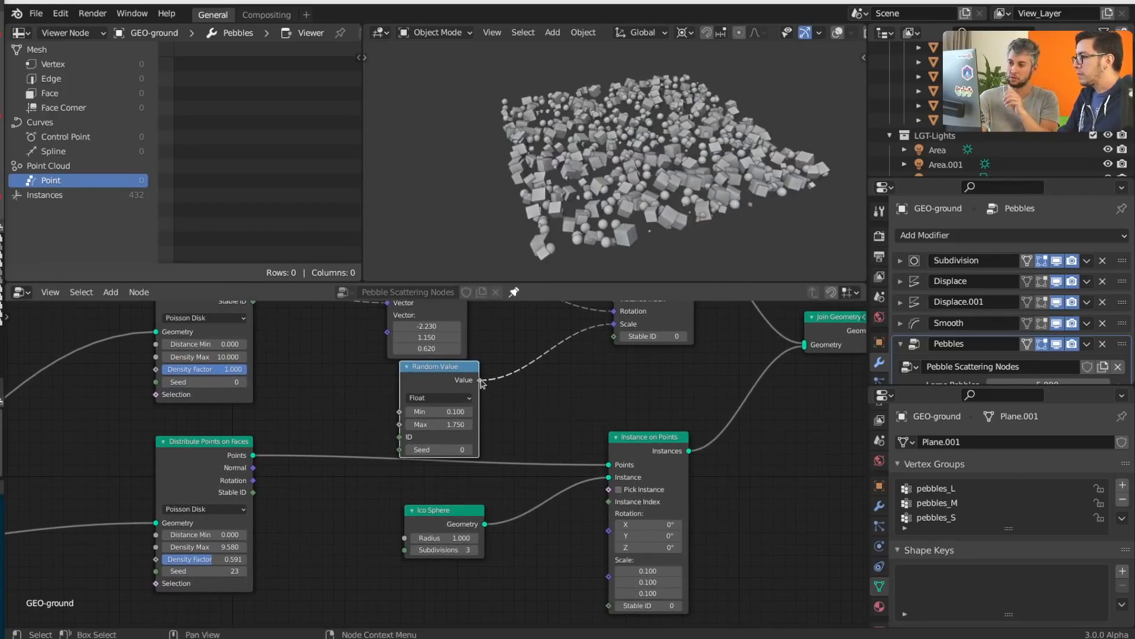
- Connect the Random Value output to the second Instance on Points' Scale, set the Ico Sphere Radius to 0.100, and tidy both nodes
{"action": "left_click_drag", "start_coordinate": [480, 380], "coordinate": [610, 576]}
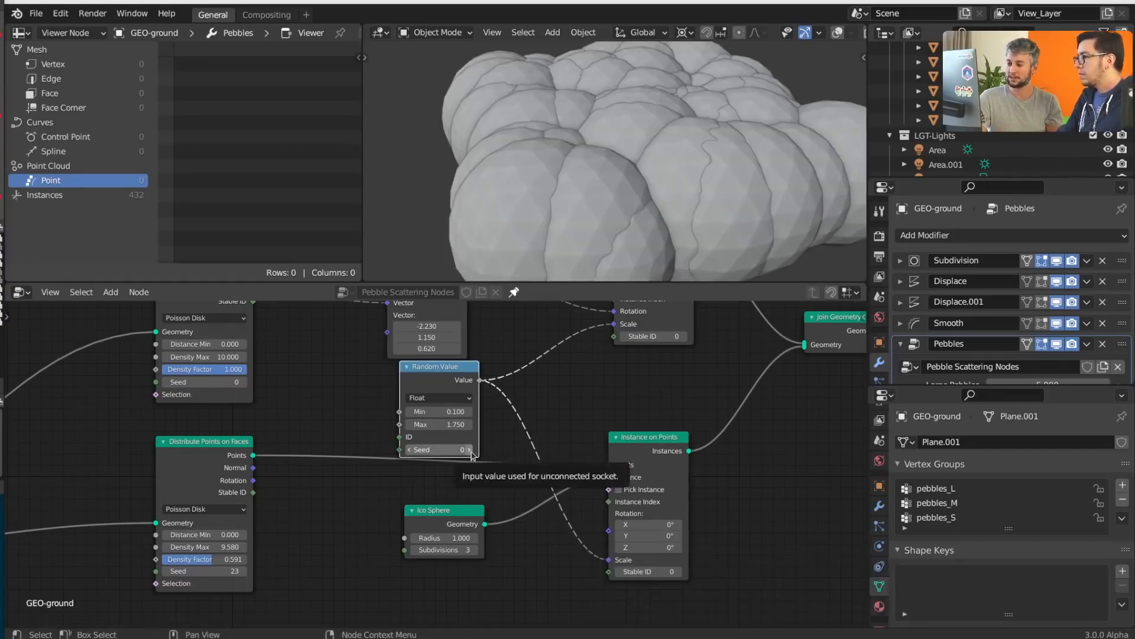
{"action": "left_click_drag", "start_coordinate": [452, 529], "coordinate": [366, 545]}
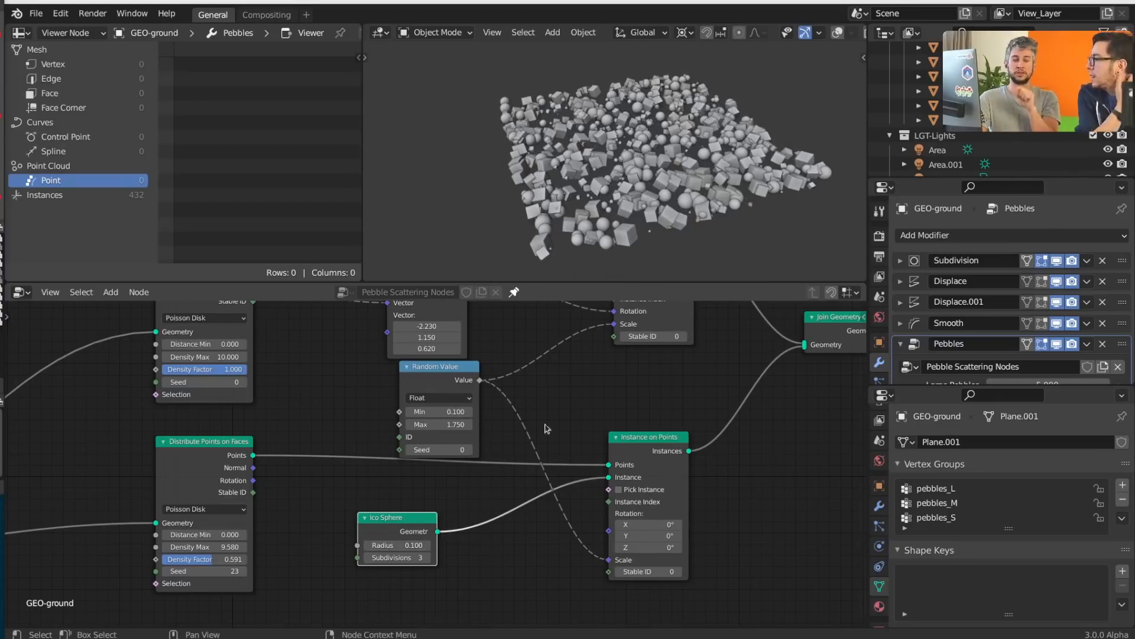
{"action": "left_click_drag", "start_coordinate": [452, 388], "coordinate": [423, 402]}
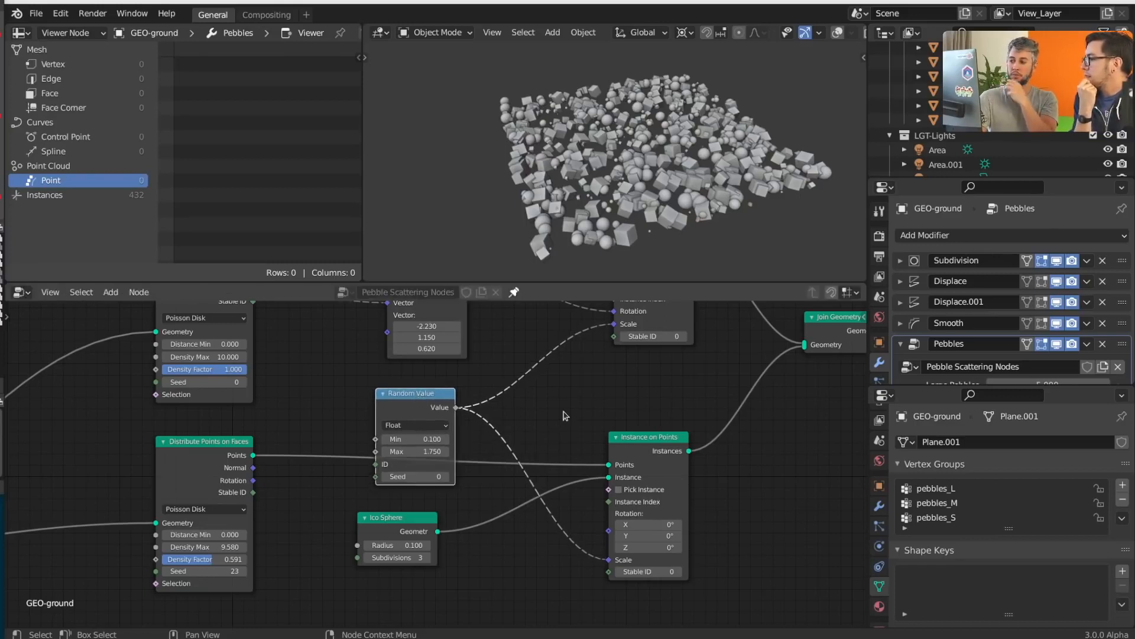
- Move the vector Add node of the first chain down toward the Random Value node
{"action": "scroll", "coordinate": [564, 416], "scroll_direction": "down", "scroll_amount": 1}
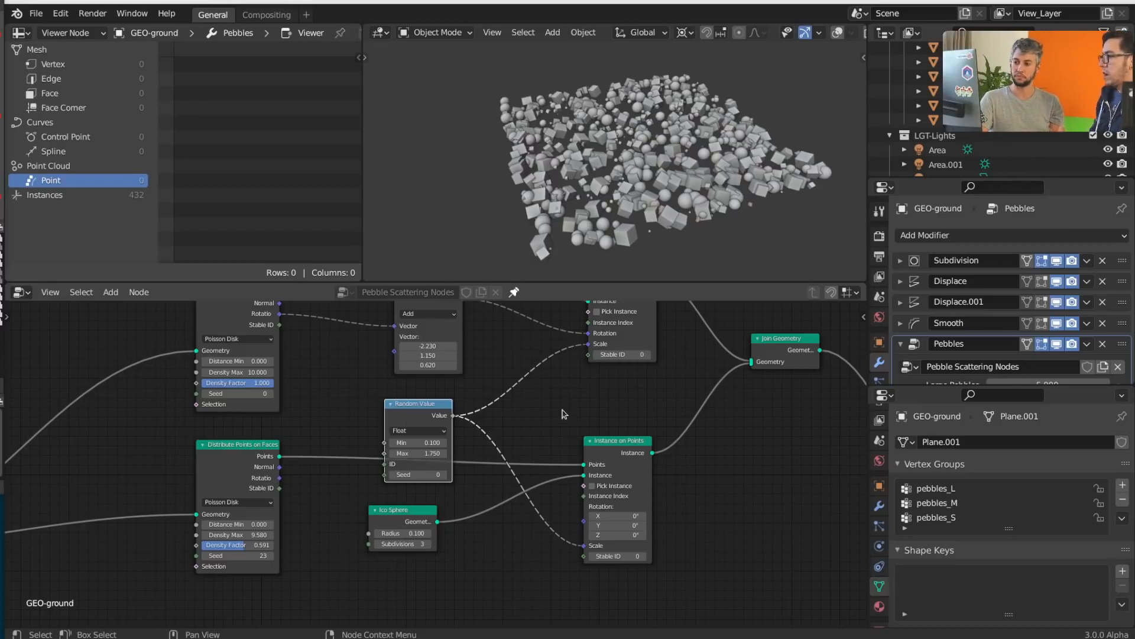
{"action": "middle_click_drag", "start_coordinate": [568, 384], "coordinate": [567, 451]}
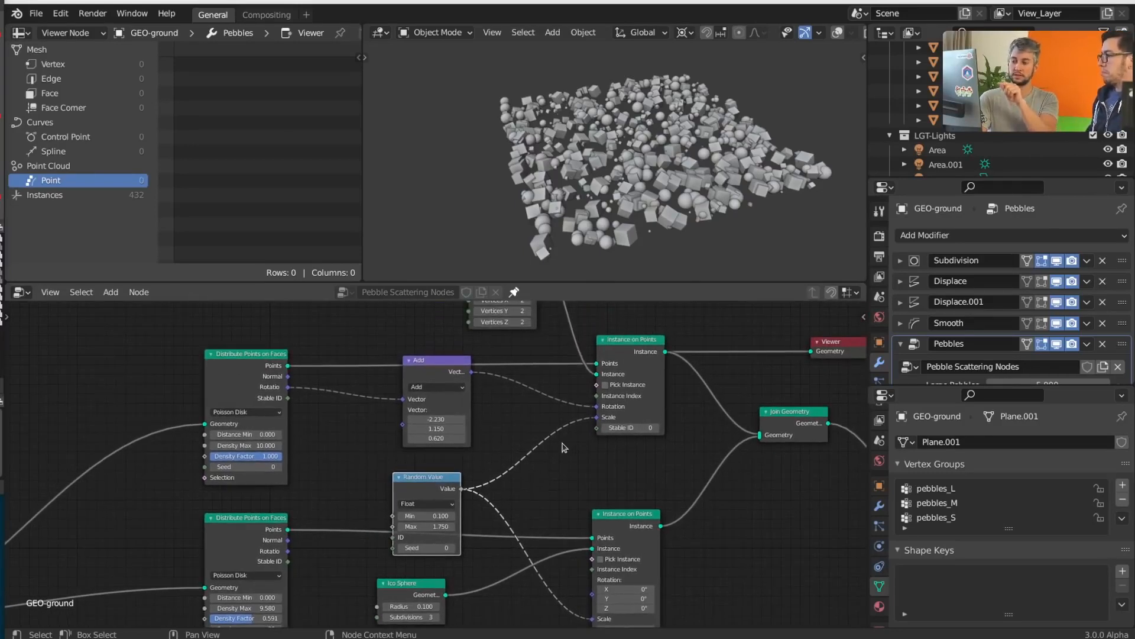
{"action": "mouse_move", "coordinate": [463, 492]}
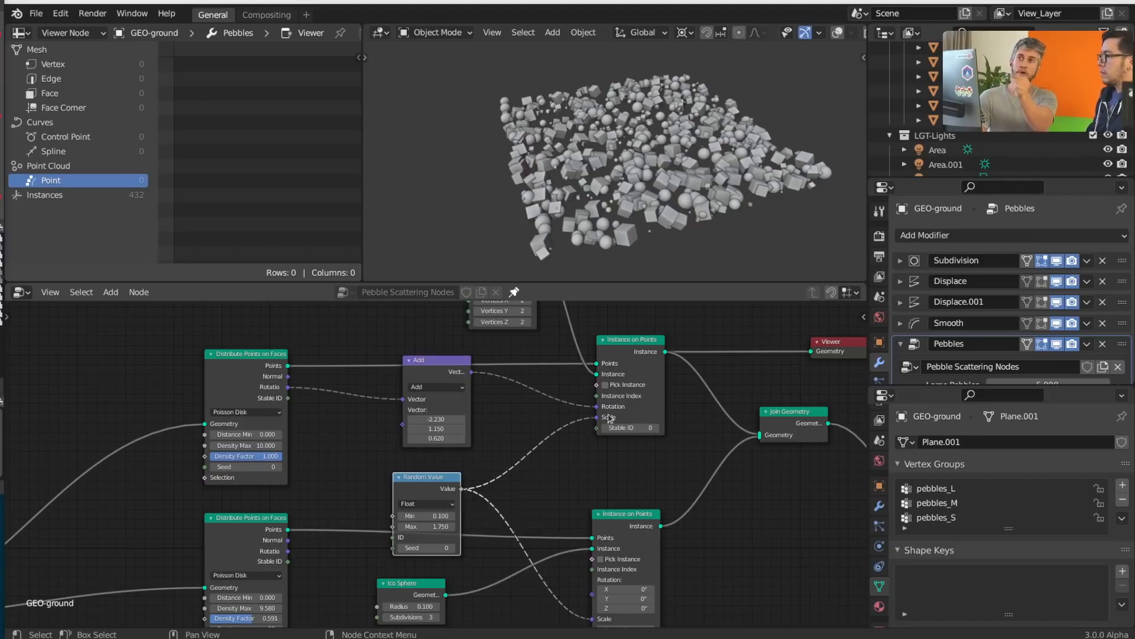
{"action": "scroll", "coordinate": [544, 453], "scroll_direction": "up", "scroll_amount": 2}
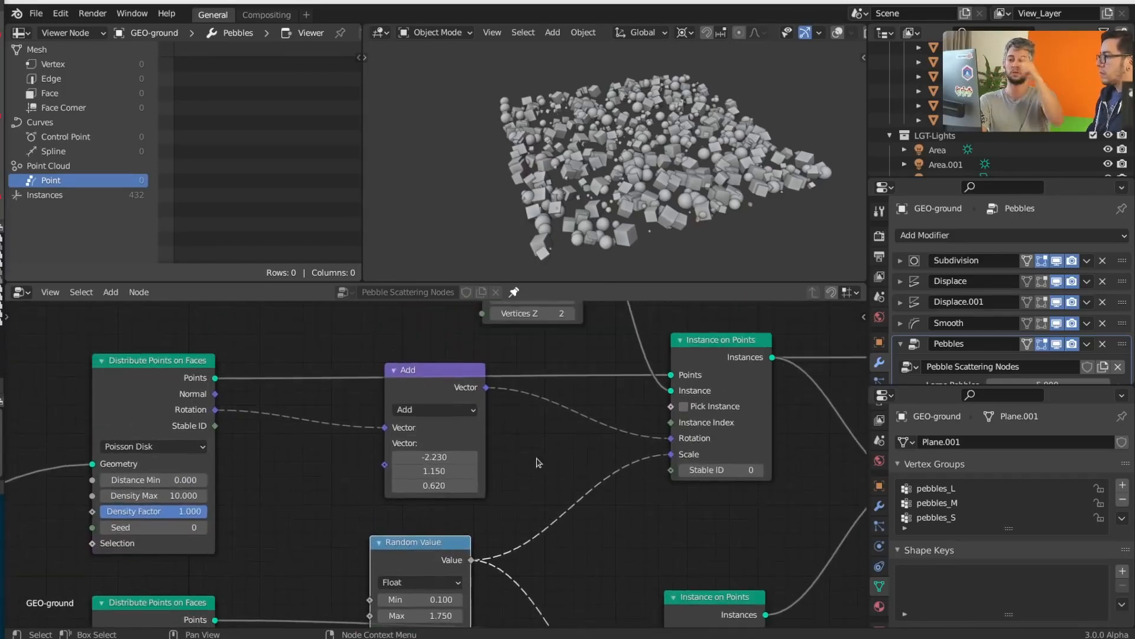
{"action": "left_click_drag", "start_coordinate": [477, 397], "coordinate": [462, 422]}
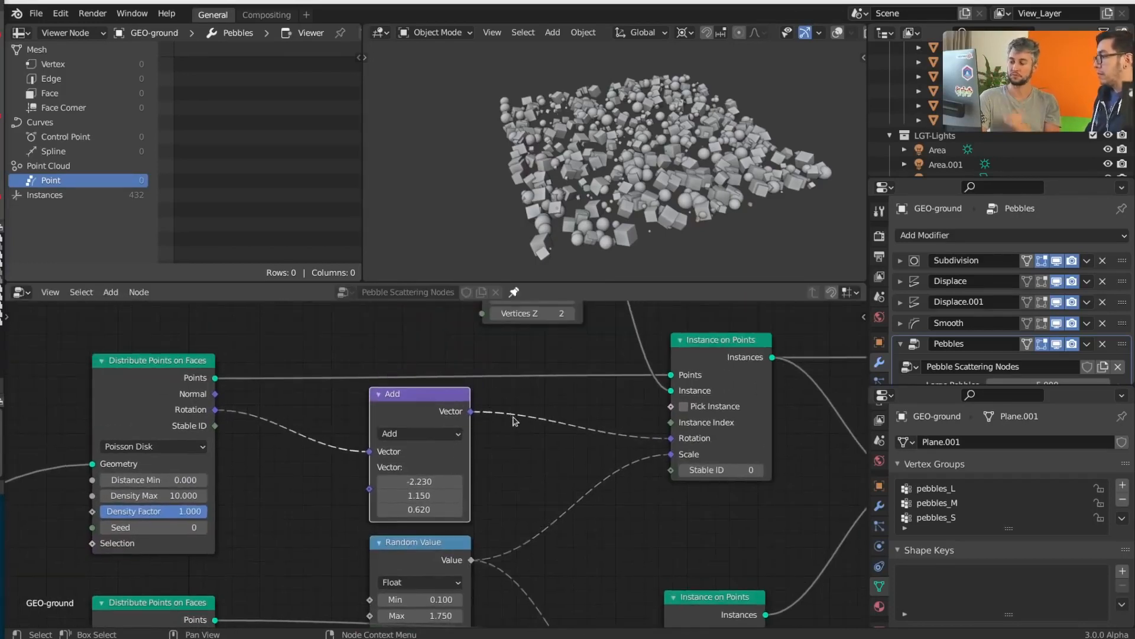
{"action": "scroll", "coordinate": [473, 412], "scroll_direction": "up", "scroll_amount": 4}
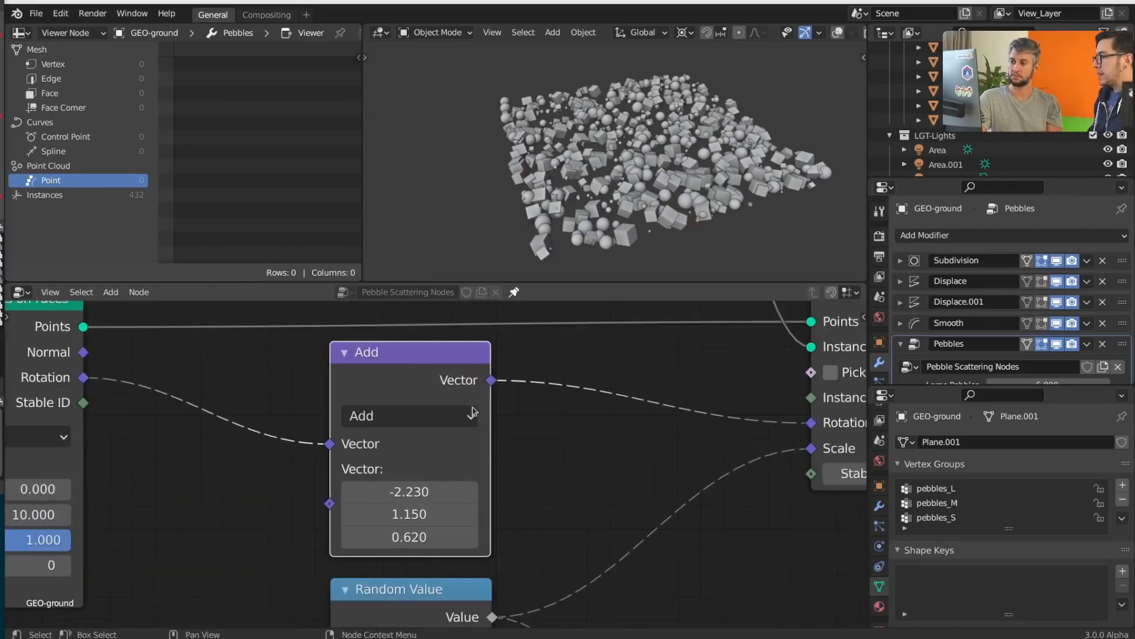
{"action": "scroll", "coordinate": [628, 423], "scroll_direction": "down", "scroll_amount": 4}
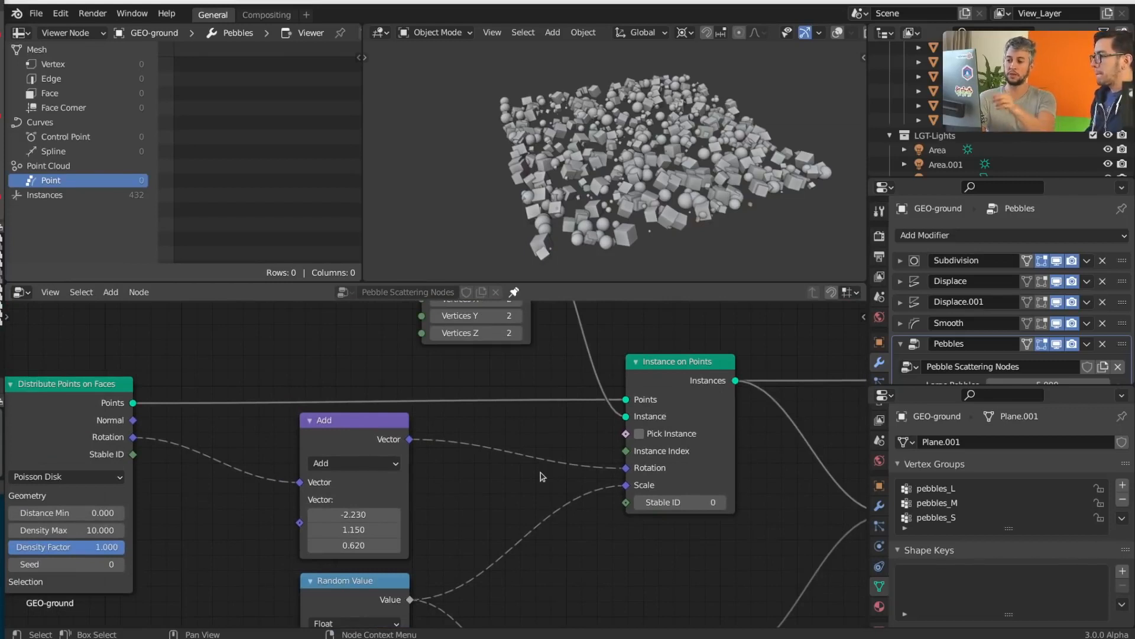
- Insert a Math node on the link from Random Value to the first Instance on Points' Scale and set it to Multiply
{"action": "key", "text": "shift+a"}
{"action": "left_click", "coordinate": [500, 335]}
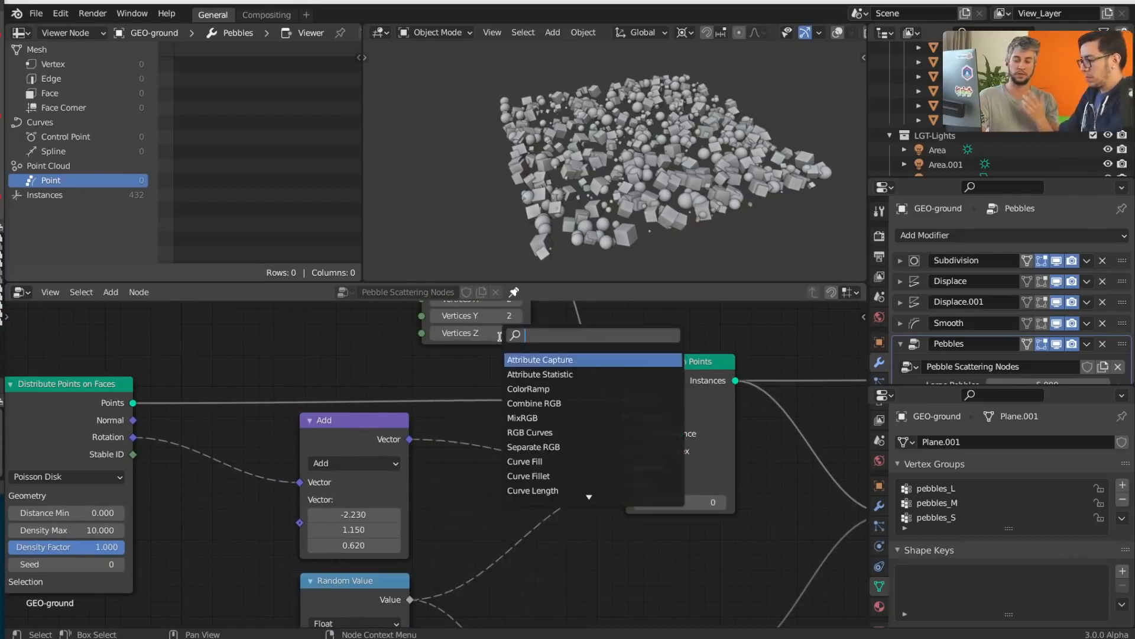
{"action": "type", "text": "math"}
{"action": "key", "text": "Return"}
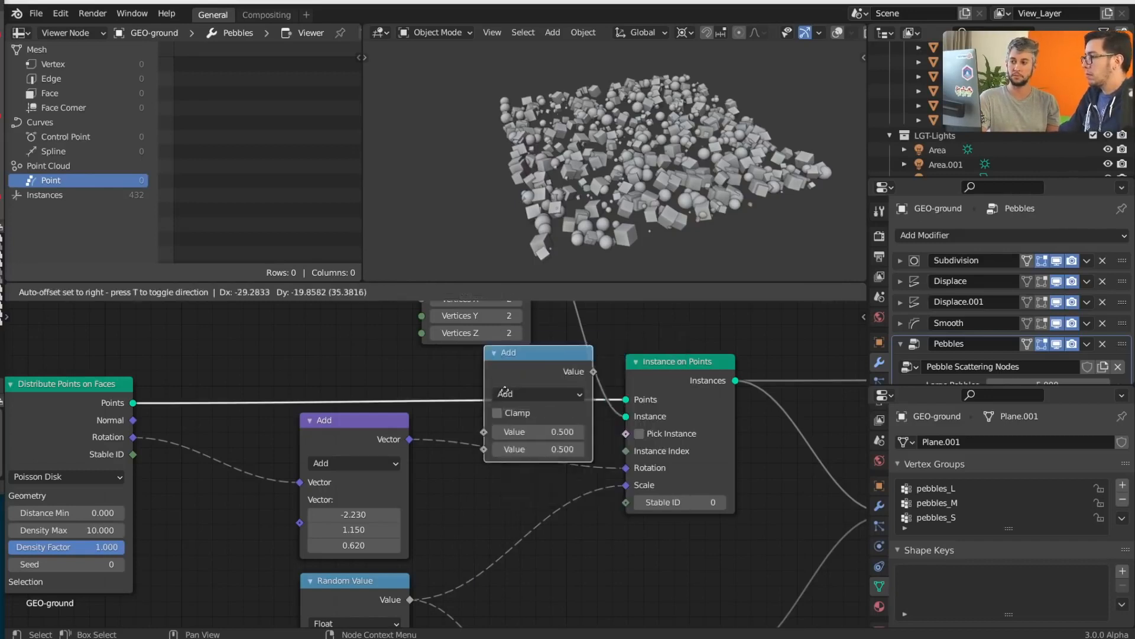
{"action": "left_click", "coordinate": [524, 528]}
{"action": "middle_click_drag", "start_coordinate": [610, 521], "coordinate": [608, 420]}
{"action": "left_click", "coordinate": [570, 446]}
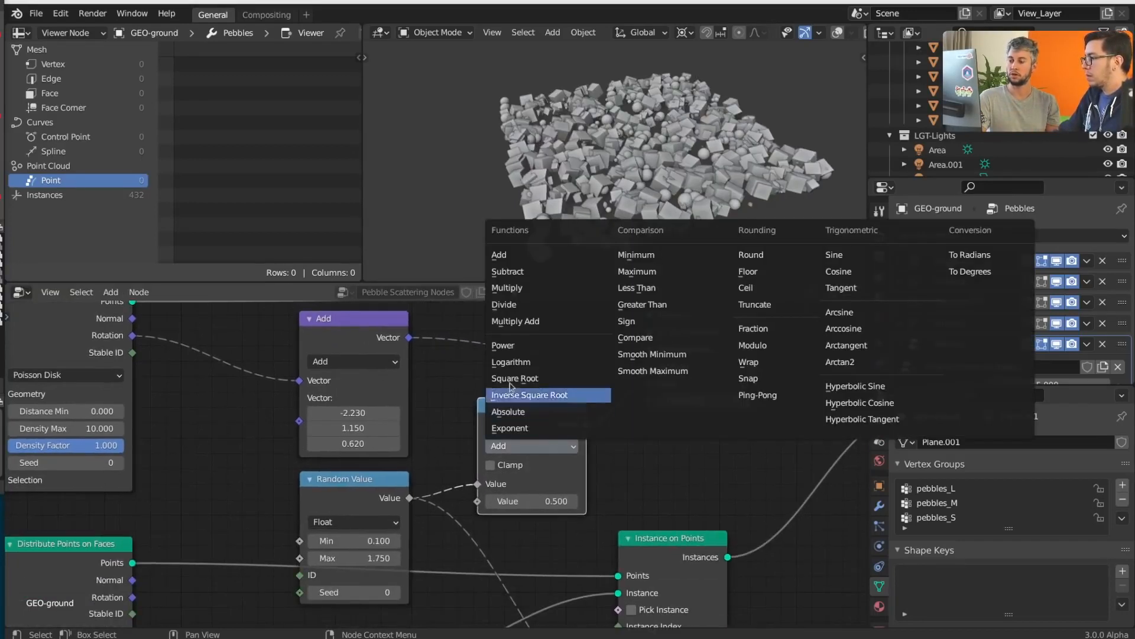
{"action": "left_click", "coordinate": [520, 290]}
- Set the Multiply node's factor to 1.410 and reposition the Multiply and Random Value nodes for a clearer layout
{"action": "left_click_drag", "start_coordinate": [544, 502], "coordinate": [618, 502]}
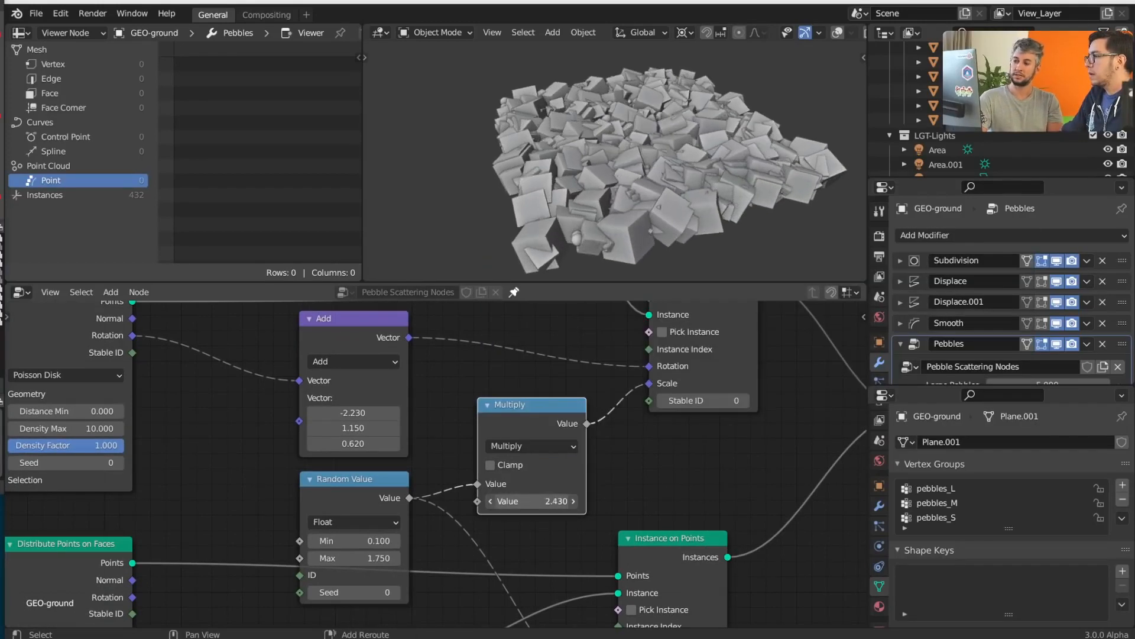
{"action": "left_click_drag", "start_coordinate": [512, 405], "coordinate": [510, 383]}
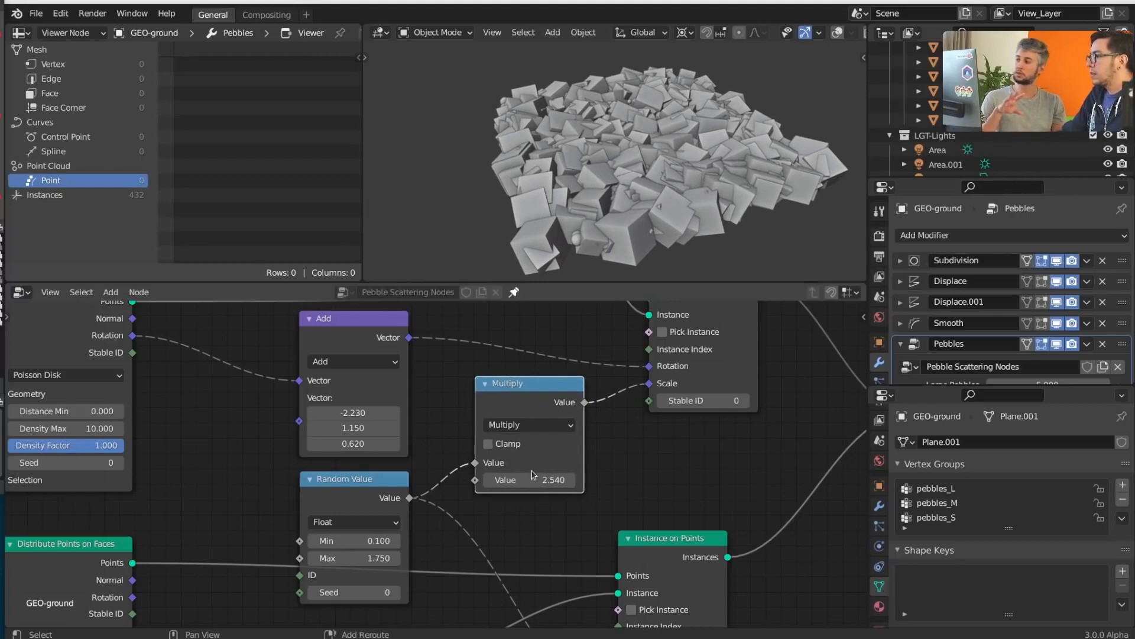
{"action": "left_click_drag", "start_coordinate": [532, 480], "coordinate": [489, 479]}
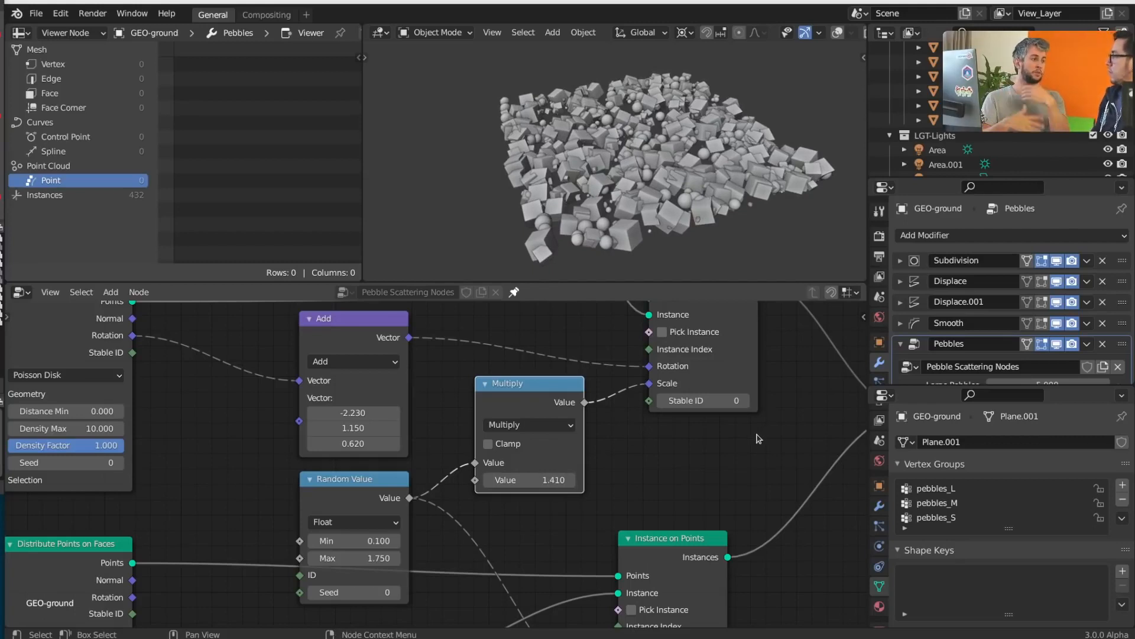
{"action": "scroll", "coordinate": [686, 448], "scroll_direction": "down", "scroll_amount": 2}
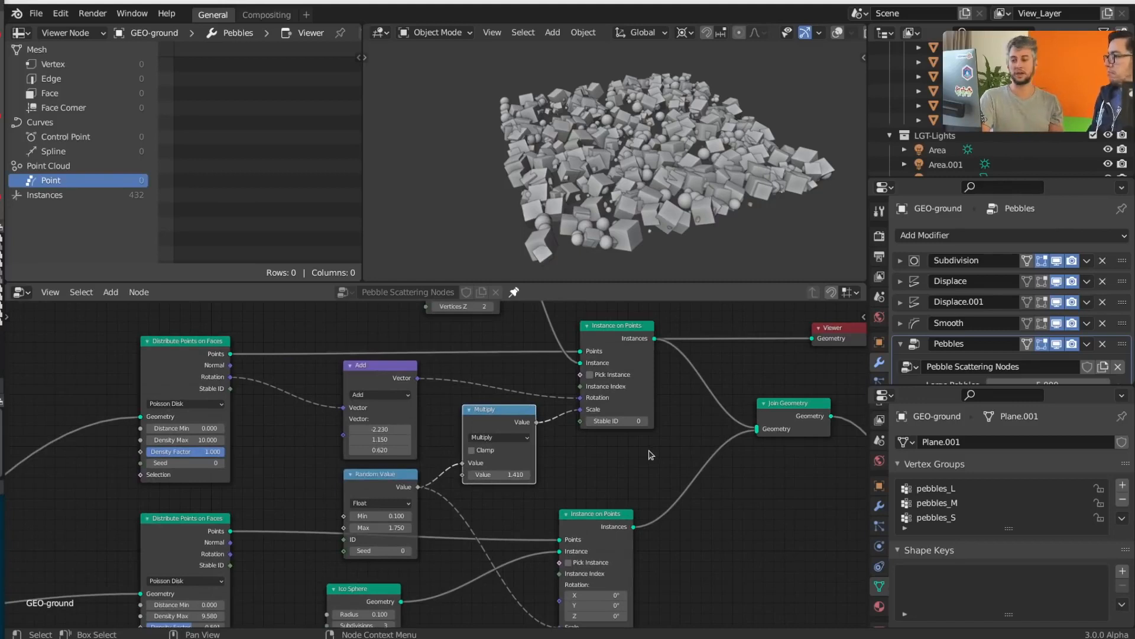
{"action": "left_click_drag", "start_coordinate": [379, 482], "coordinate": [373, 491]}
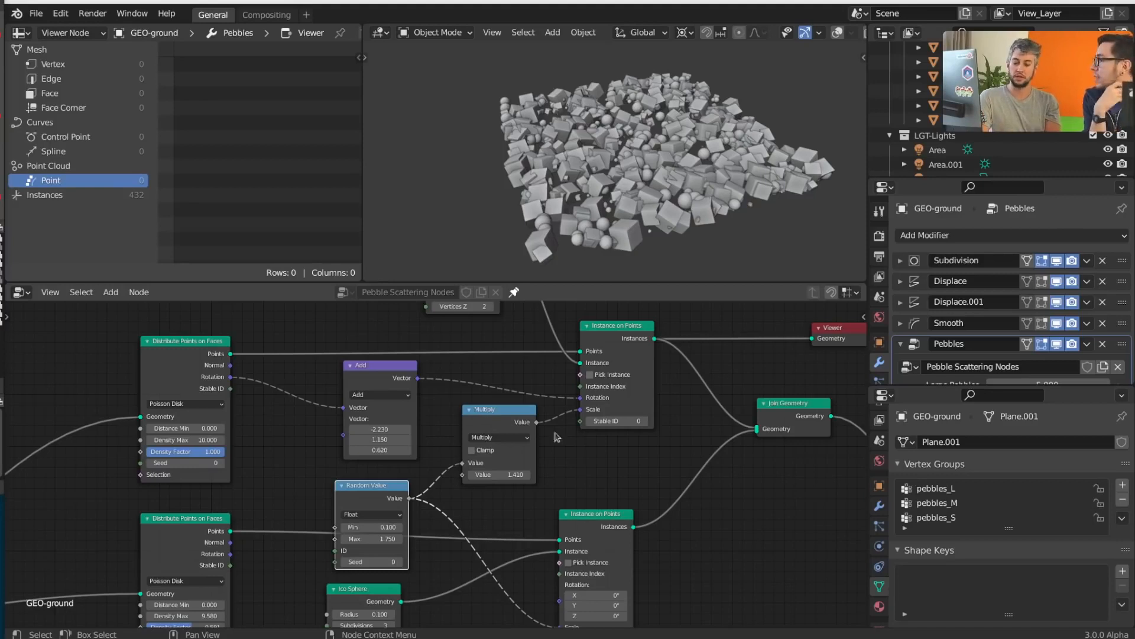
{"action": "left_click", "coordinate": [674, 455]}
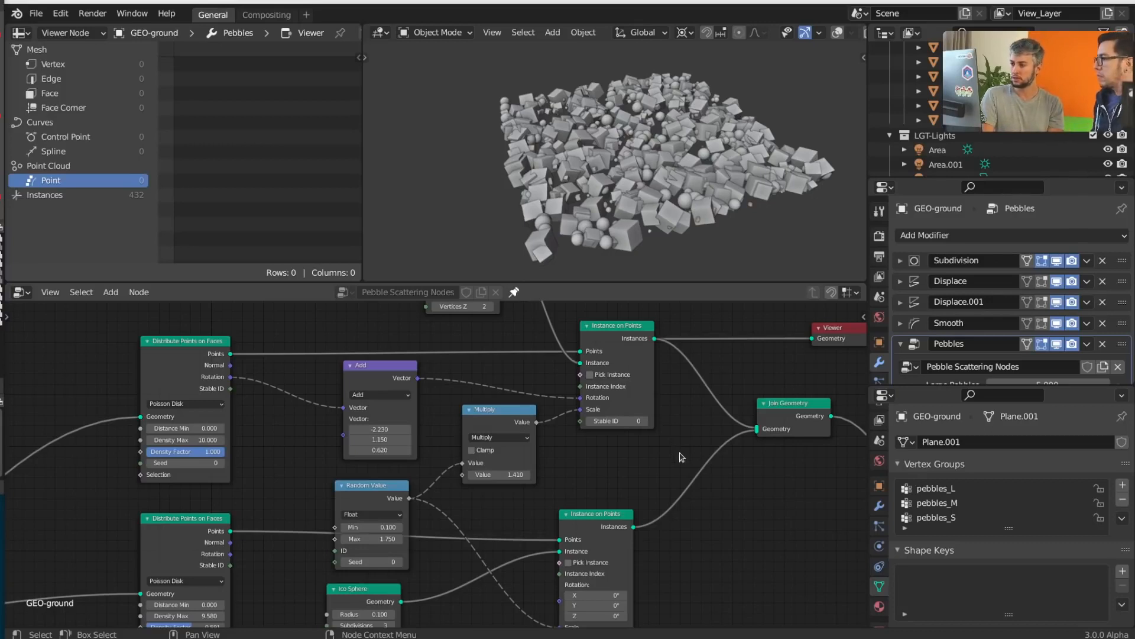
{"action": "scroll", "coordinate": [681, 457], "scroll_direction": "down", "scroll_amount": 7}
{"action": "middle_click_drag", "start_coordinate": [624, 458], "coordinate": [663, 356]}
{"action": "middle_click_drag", "start_coordinate": [495, 520], "coordinate": [540, 562]}
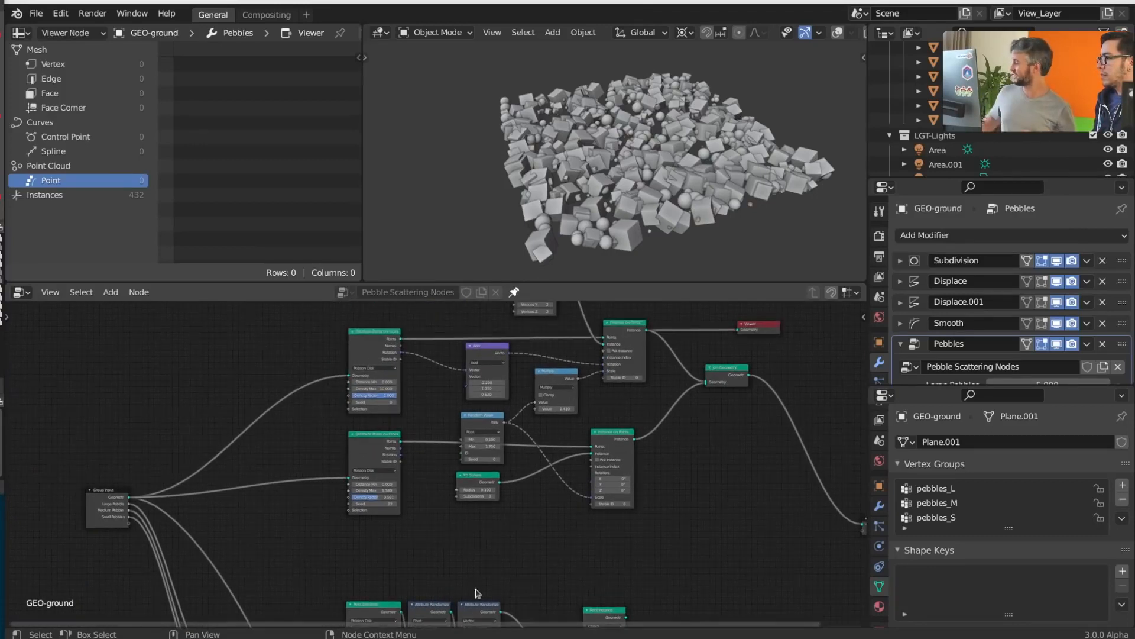
{"action": "middle_click_drag", "start_coordinate": [447, 559], "coordinate": [466, 589]}
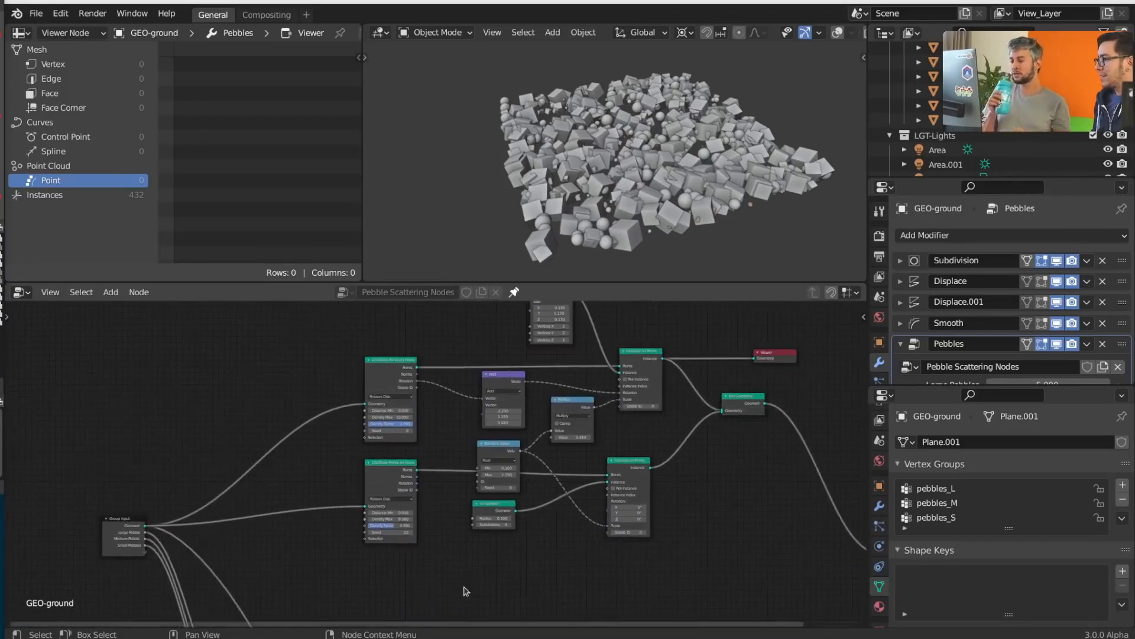
{"action": "middle_click_drag", "start_coordinate": [642, 562], "coordinate": [651, 590]}
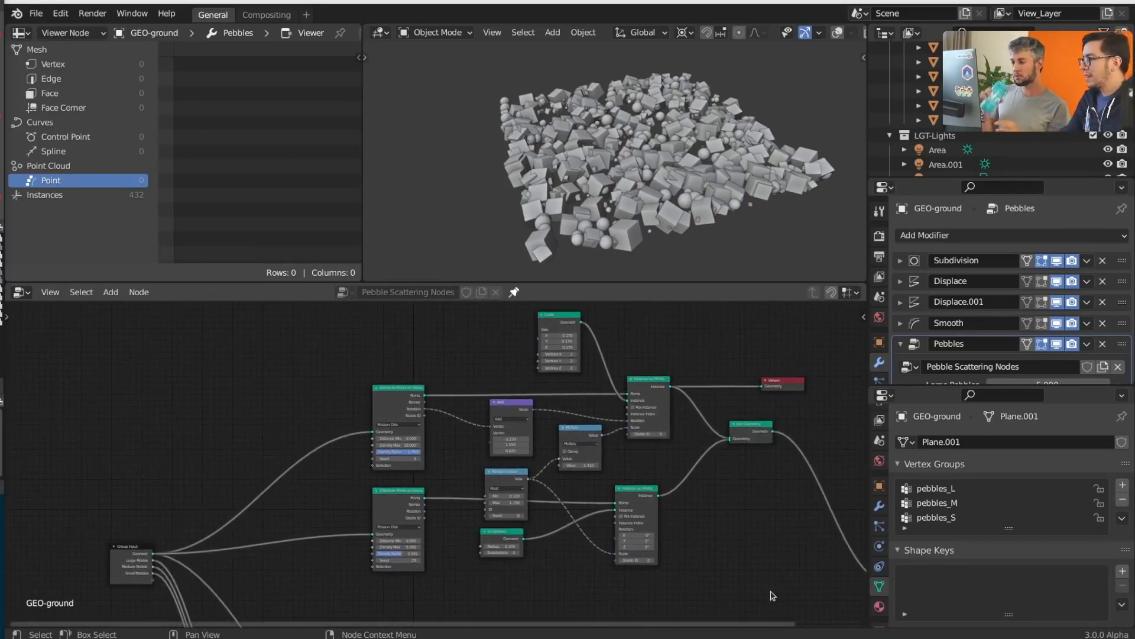
{"action": "key", "text": "b"}
{"action": "left_click_drag", "start_coordinate": [801, 602], "coordinate": [287, 305]}
{"action": "middle_click_drag", "start_coordinate": [603, 594], "coordinate": [601, 563]}
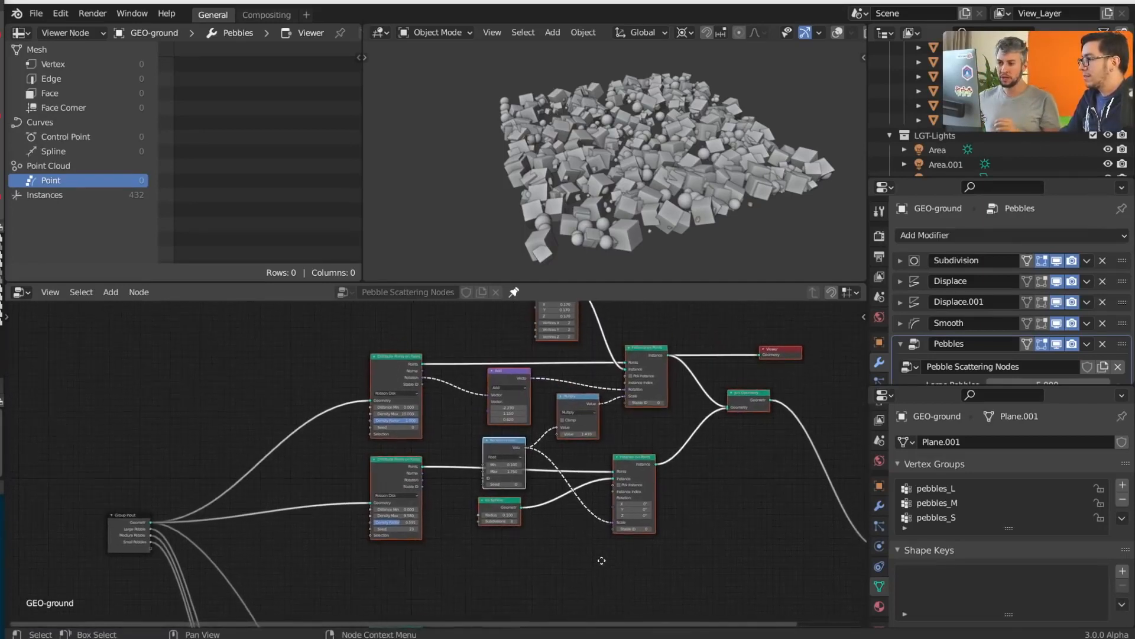
{"action": "left_click", "coordinate": [606, 560]}
- Delete the second chain's Distribute Points on Faces, Ico Sphere and Instance on Points, together with the Random Value and Multiply nodes
{"action": "left_click_drag", "start_coordinate": [707, 567], "coordinate": [331, 451]}
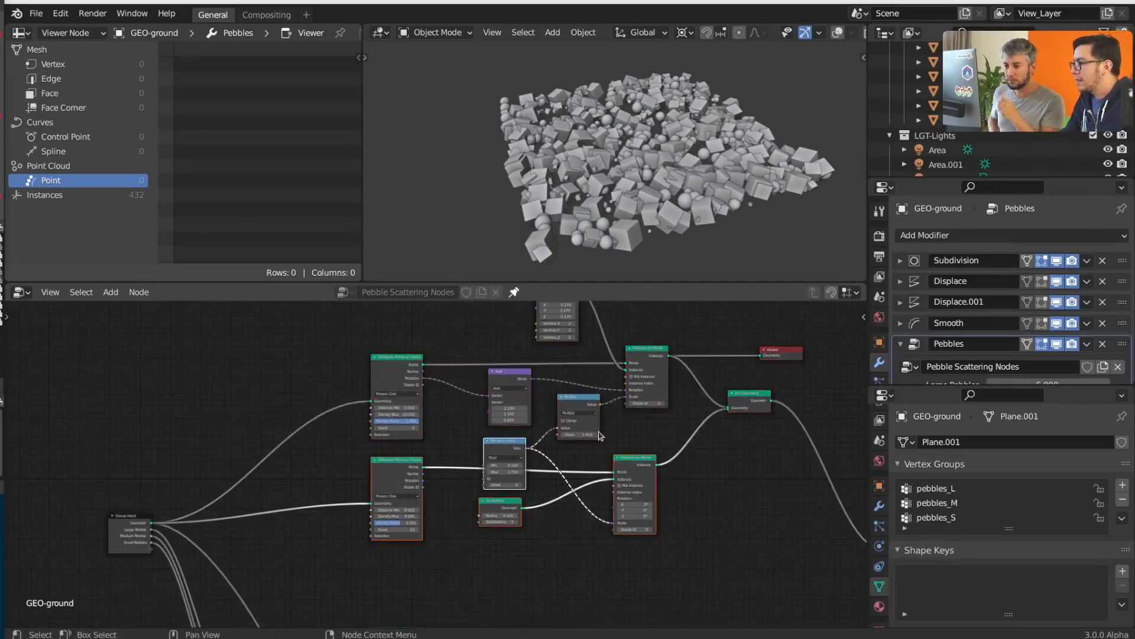
{"action": "left_click", "coordinate": [572, 429], "text": "shift"}
{"action": "left_click_drag", "start_coordinate": [572, 428], "coordinate": [575, 459]}
{"action": "right_click", "coordinate": [574, 458]}
{"action": "key", "text": "x"}
{"action": "middle_click_drag", "start_coordinate": [666, 441], "coordinate": [673, 492]}
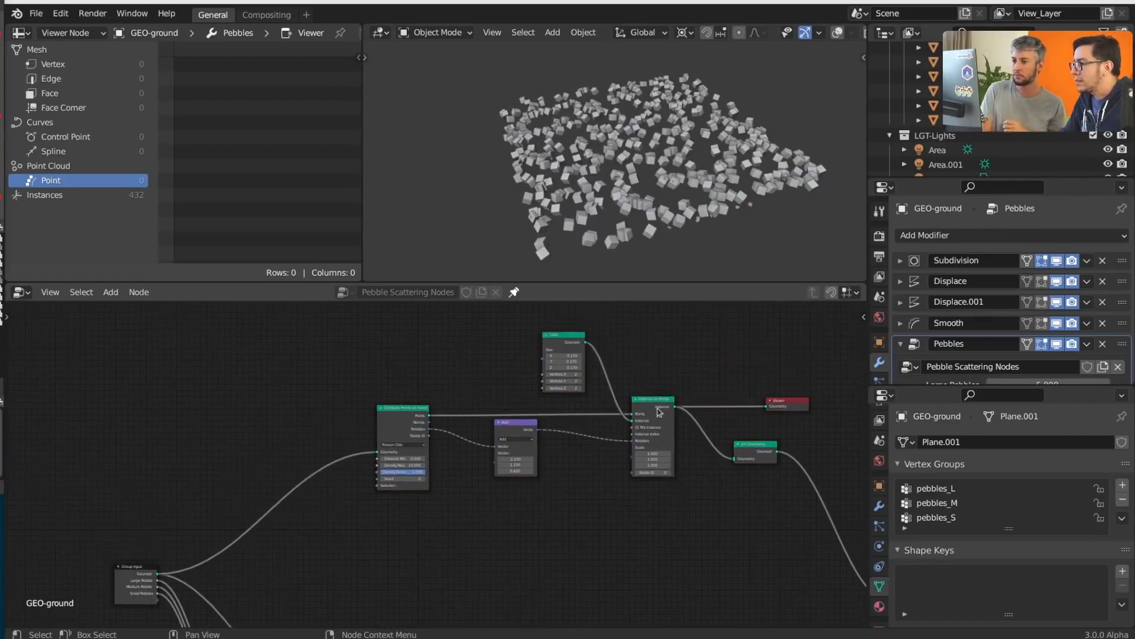
- Delete the Cube and Viewer nodes, and remove the vector Add node while keeping Rotation linked to Instance on Points
{"action": "left_click", "coordinate": [562, 344]}
{"action": "key", "text": "x"}
{"action": "scroll", "coordinate": [599, 486], "scroll_direction": "up", "scroll_amount": 2}
{"action": "middle_click_drag", "start_coordinate": [589, 520], "coordinate": [516, 308]}
{"action": "scroll", "coordinate": [587, 499], "scroll_direction": "up", "scroll_amount": 4}
{"action": "scroll", "coordinate": [521, 319], "scroll_direction": "down", "scroll_amount": 1}
{"action": "scroll", "coordinate": [378, 538], "scroll_direction": "up", "scroll_amount": 1}
{"action": "middle_click_drag", "start_coordinate": [369, 541], "coordinate": [400, 478]}
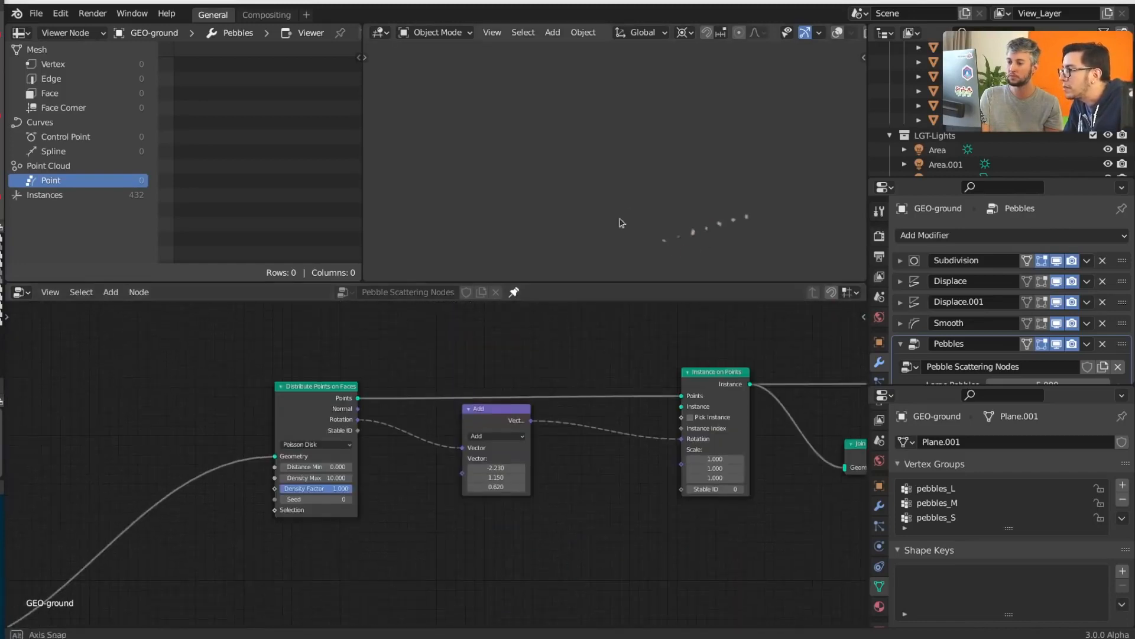
{"action": "left_click", "coordinate": [759, 408]}
{"action": "left_click", "coordinate": [373, 369]}
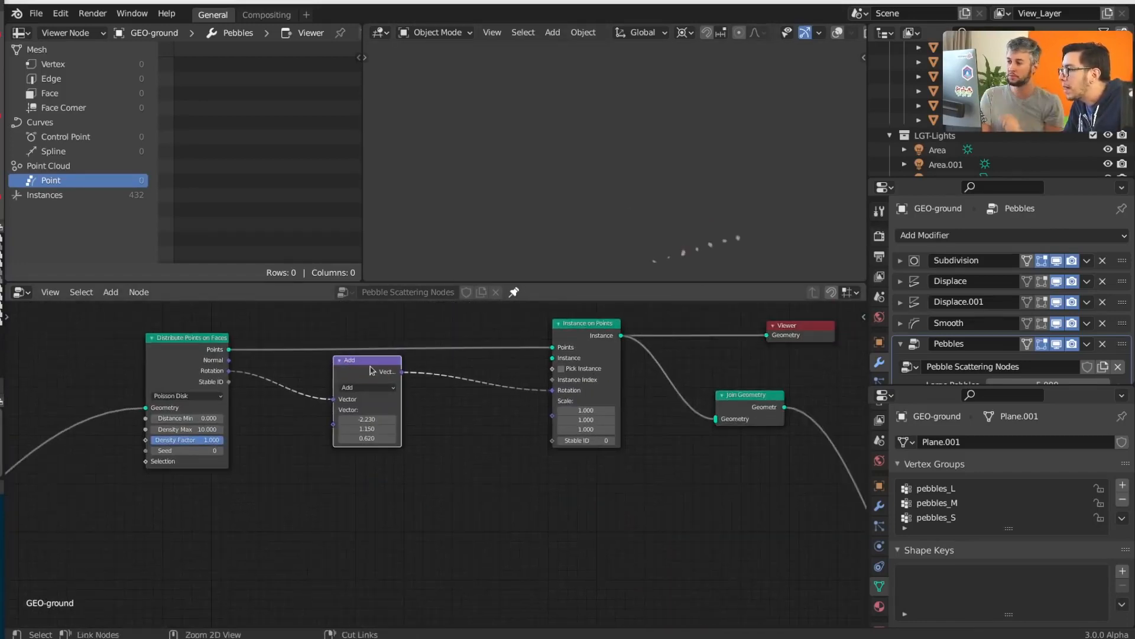
{"action": "key", "text": "ctrl+x"}
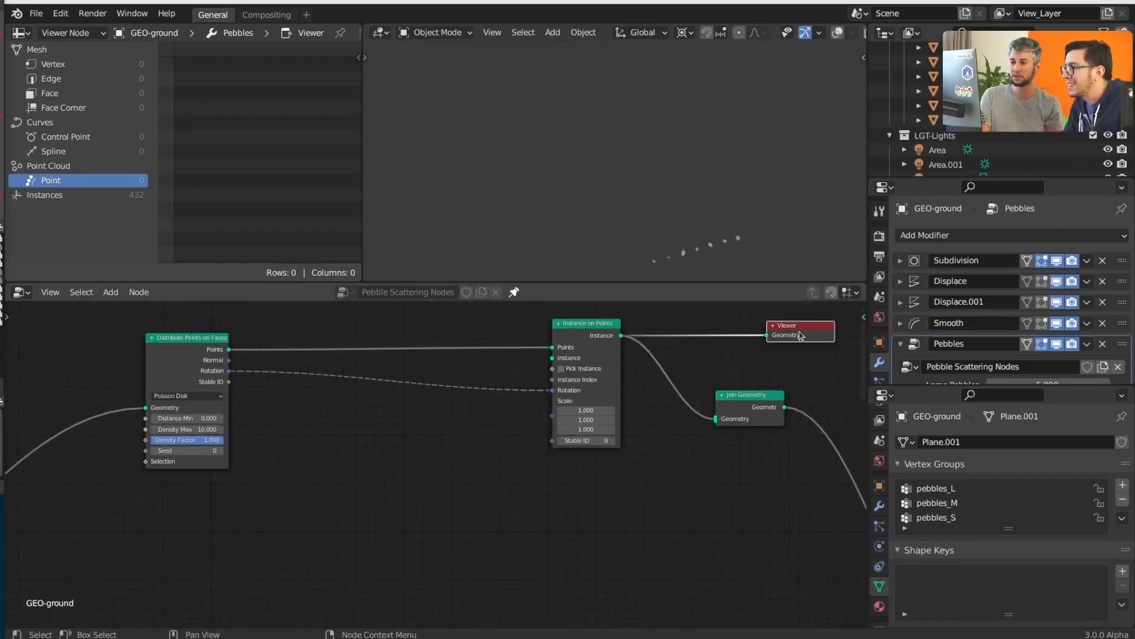
{"action": "key", "text": "x"}
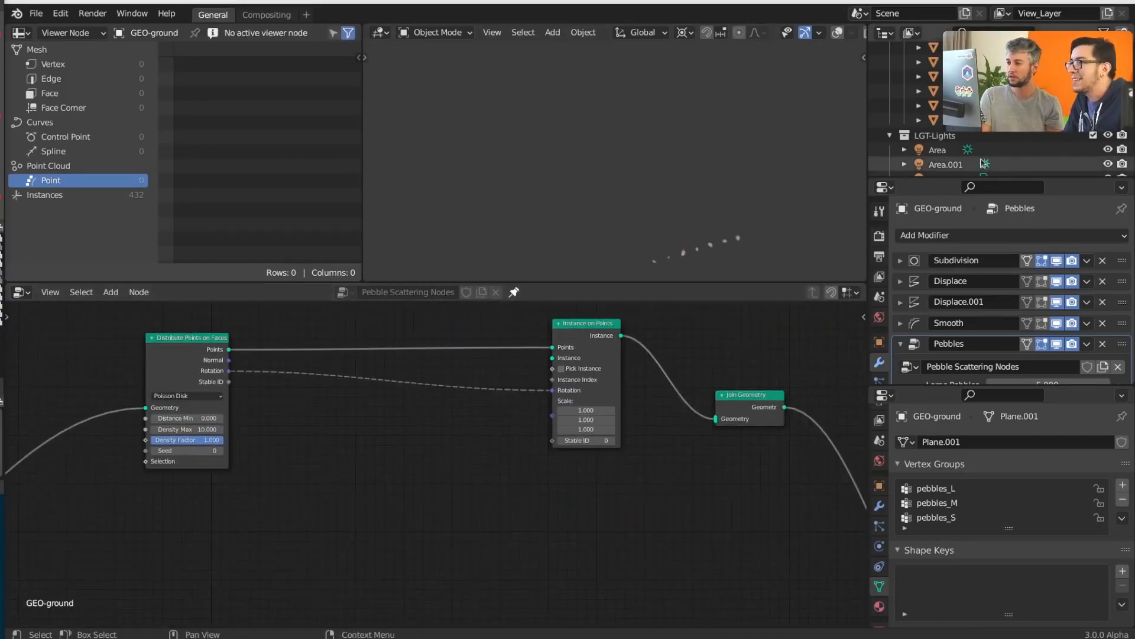
- Bring the GEO-pebble object into the node tree as Object Info and connect its Geometry to the Instance on Points' Instance input
{"action": "scroll", "coordinate": [922, 112], "scroll_direction": "up", "scroll_amount": 3}
{"action": "left_click_drag", "start_coordinate": [933, 100], "coordinate": [291, 464]}
{"action": "scroll", "coordinate": [362, 516], "scroll_direction": "up", "scroll_amount": 1}
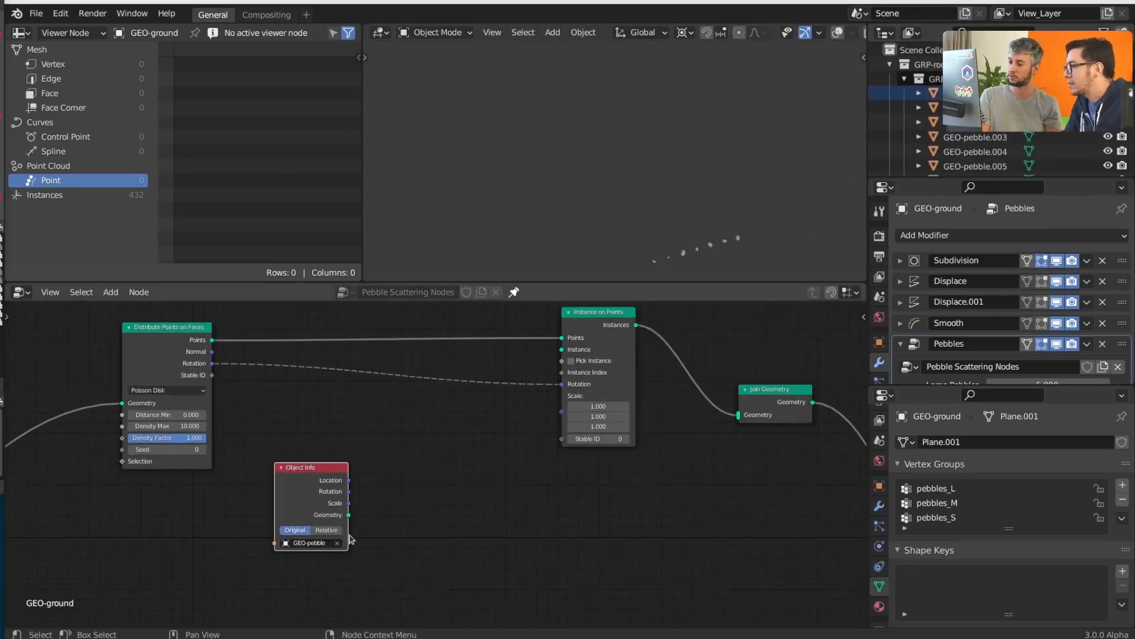
{"action": "left_click_drag", "start_coordinate": [347, 533], "coordinate": [563, 350]}
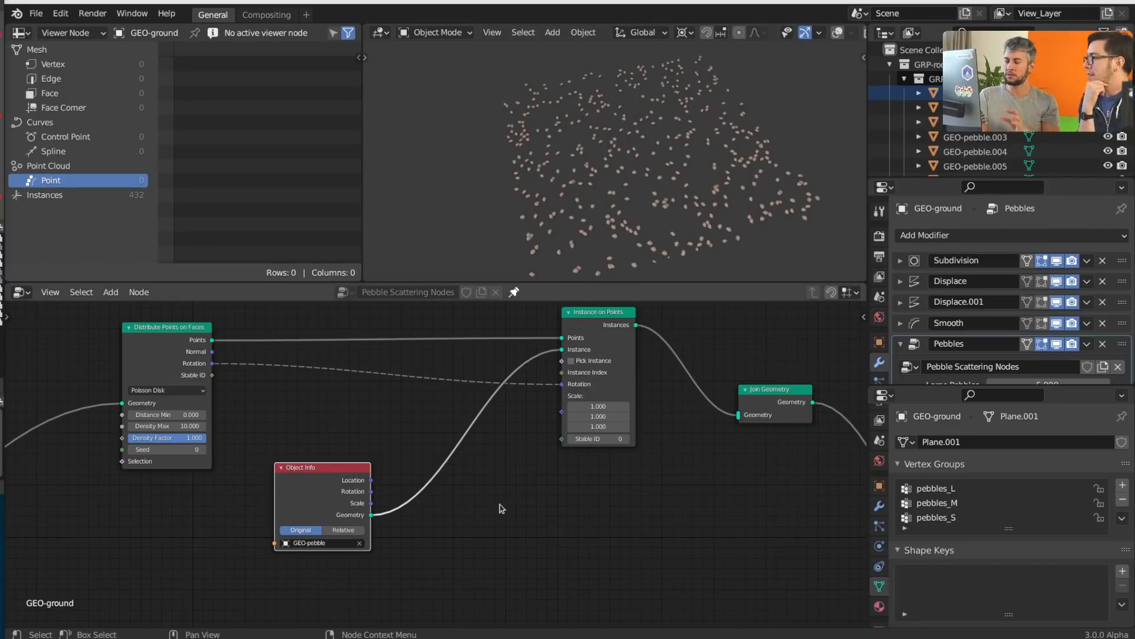
{"action": "left_click", "coordinate": [533, 536]}
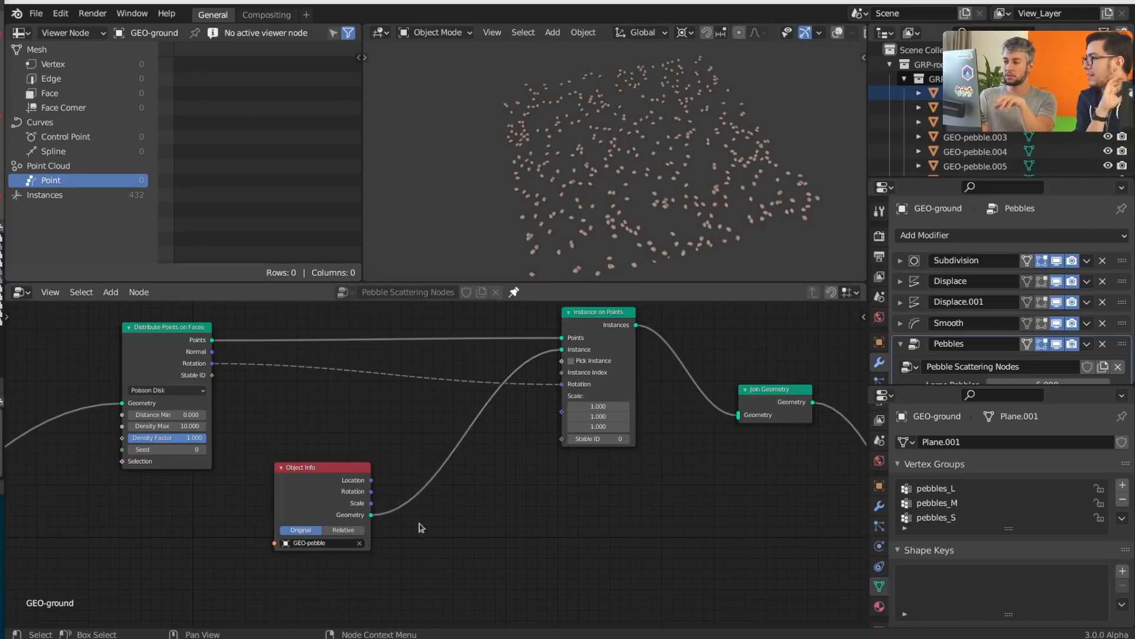
- Set the Distribute Points on Faces' Distance Min to 0.020, matching the old Point Distribute node
{"action": "middle_click_drag", "start_coordinate": [435, 556], "coordinate": [685, 353]}
{"action": "middle_click_drag", "start_coordinate": [592, 488], "coordinate": [602, 350]}
{"action": "middle_click_drag", "start_coordinate": [473, 331], "coordinate": [471, 510]}
{"action": "scroll", "coordinate": [477, 428], "scroll_direction": "down", "scroll_amount": 1}
{"action": "middle_click_drag", "start_coordinate": [480, 384], "coordinate": [473, 507]}
{"action": "scroll", "coordinate": [459, 417], "scroll_direction": "up", "scroll_amount": 2}
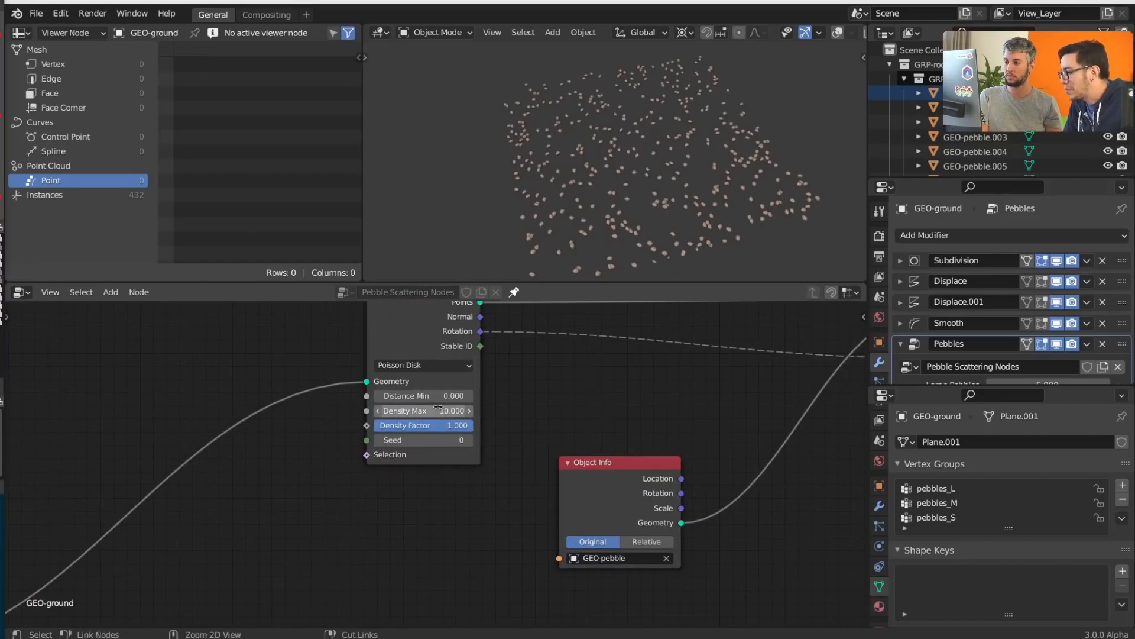
- Move the Multiply node driven by Large Pebbles up beside the Group Input node
{"action": "middle_click_drag", "start_coordinate": [469, 538], "coordinate": [574, 504]}
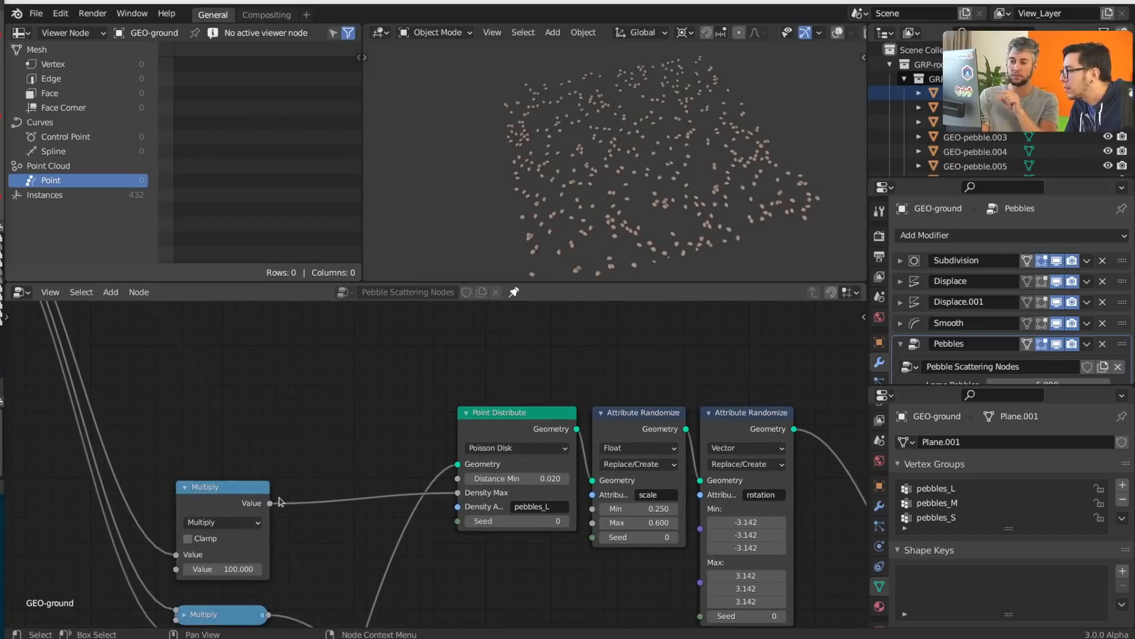
{"action": "scroll", "coordinate": [280, 502], "scroll_direction": "down", "scroll_amount": 3}
{"action": "middle_click_drag", "start_coordinate": [281, 502], "coordinate": [346, 581]}
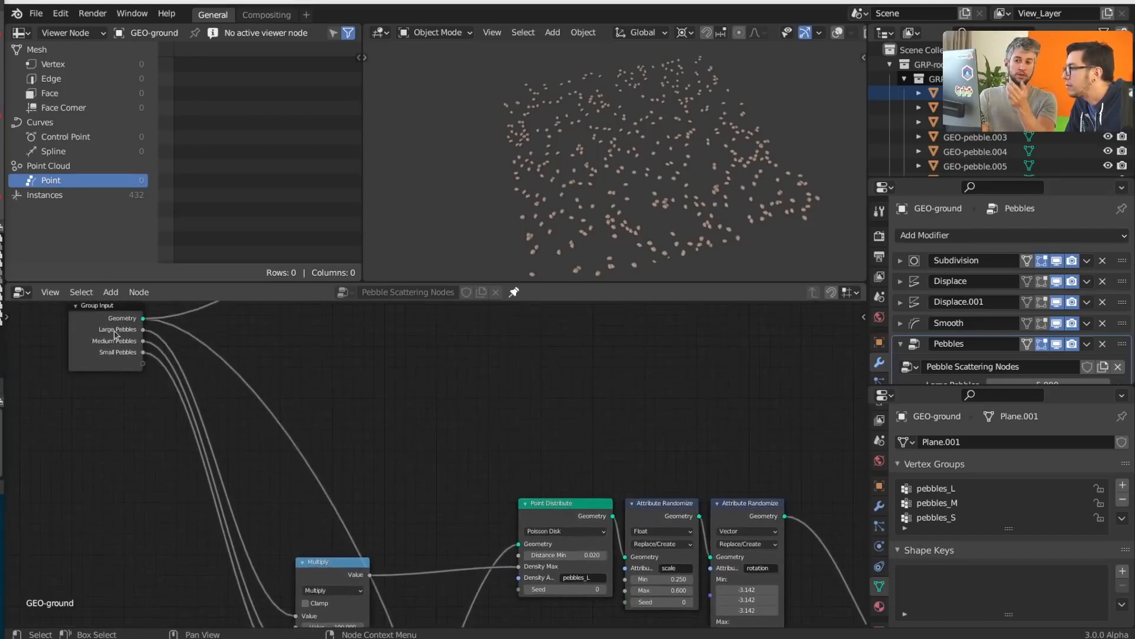
{"action": "left_click_drag", "start_coordinate": [116, 335], "coordinate": [104, 343]}
{"action": "left_click_drag", "start_coordinate": [327, 568], "coordinate": [313, 325]}
{"action": "middle_click_drag", "start_coordinate": [437, 345], "coordinate": [411, 541]}
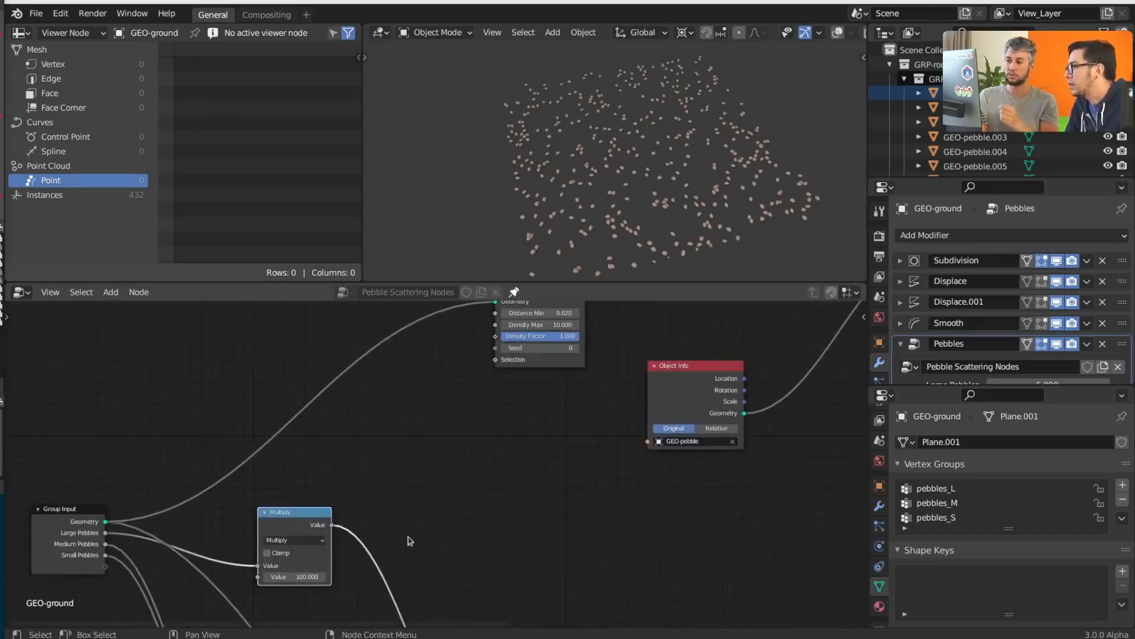
- Connect the Multiply node's output to the Density Max input of the upper Poisson Disk point distribution node
{"action": "left_click_drag", "start_coordinate": [332, 525], "coordinate": [495, 362]}
{"action": "middle_click_drag", "start_coordinate": [605, 514], "coordinate": [531, 504]}
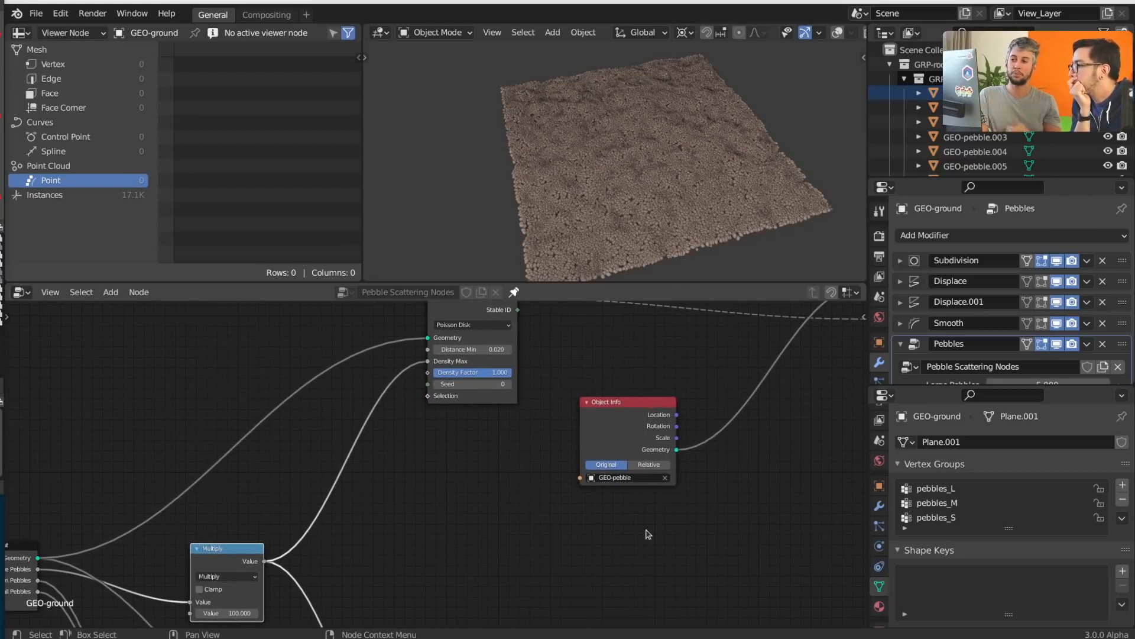
{"action": "middle_click_drag", "start_coordinate": [619, 548], "coordinate": [604, 313]}
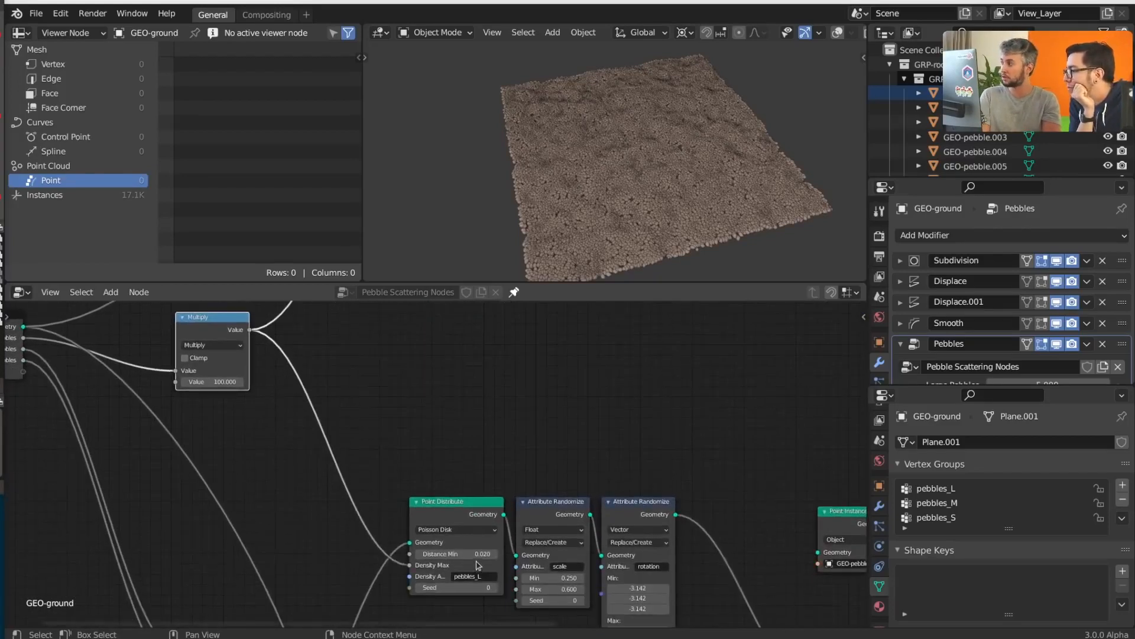
{"action": "middle_click_drag", "start_coordinate": [467, 464], "coordinate": [540, 497]}
{"action": "key", "text": "shift+a"}
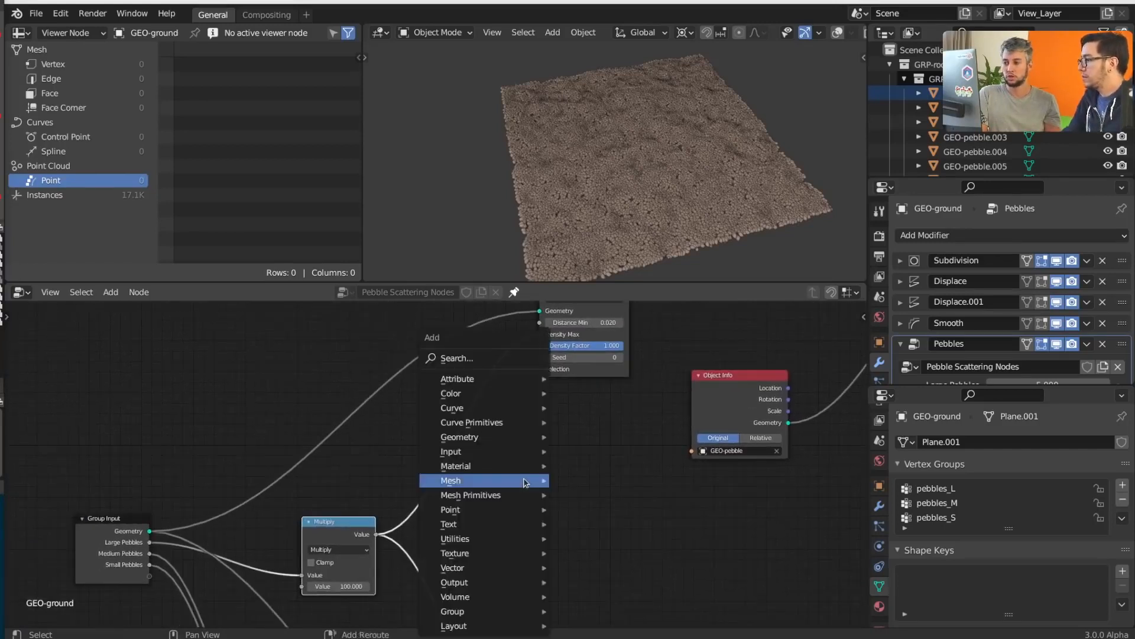
{"action": "key", "text": "Escape"}
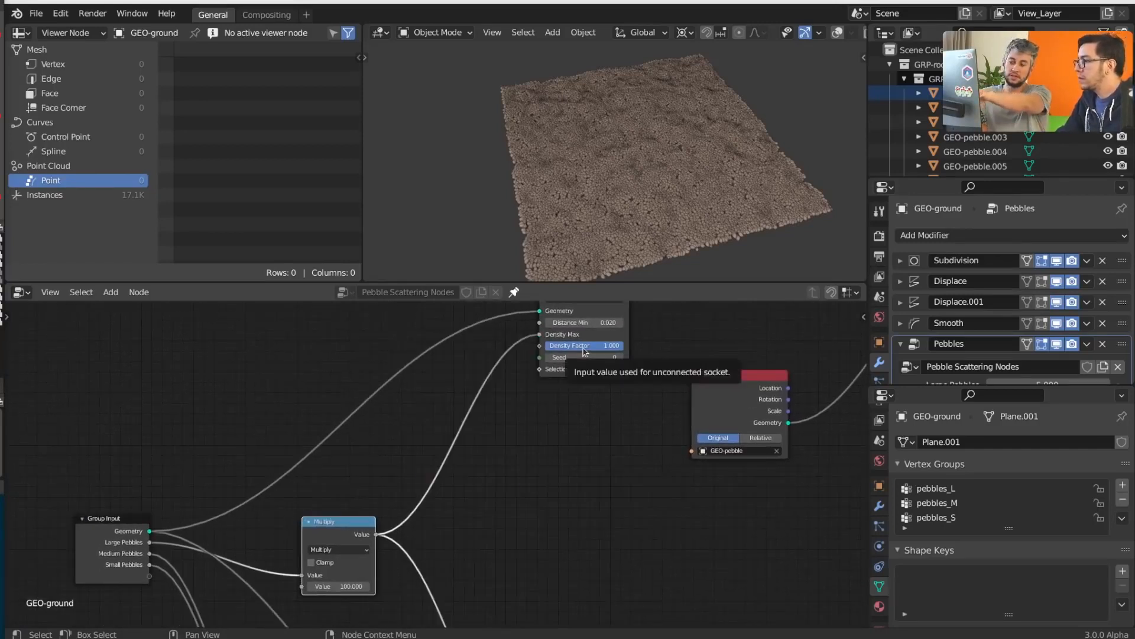
- Examine the Density Factor input on the Poisson Disk distribution node and inspect the scattered pebbles up close
{"action": "scroll", "coordinate": [595, 351], "scroll_direction": "up", "scroll_amount": 5}
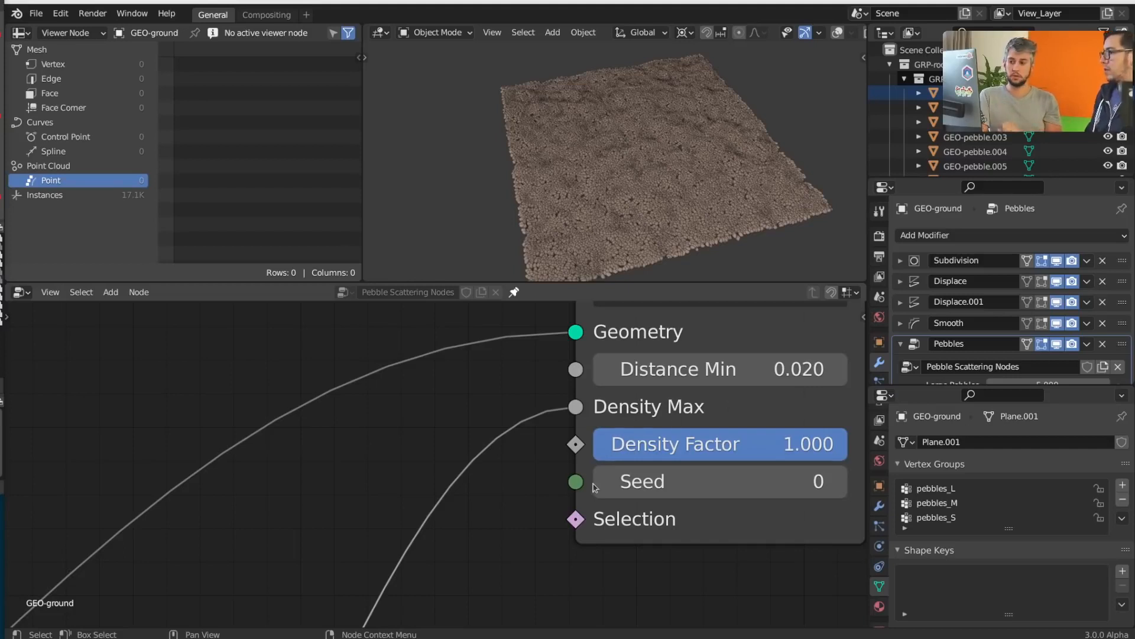
{"action": "middle_click_drag", "start_coordinate": [595, 485], "coordinate": [470, 637]}
{"action": "middle_click_drag", "start_coordinate": [472, 566], "coordinate": [524, 477]}
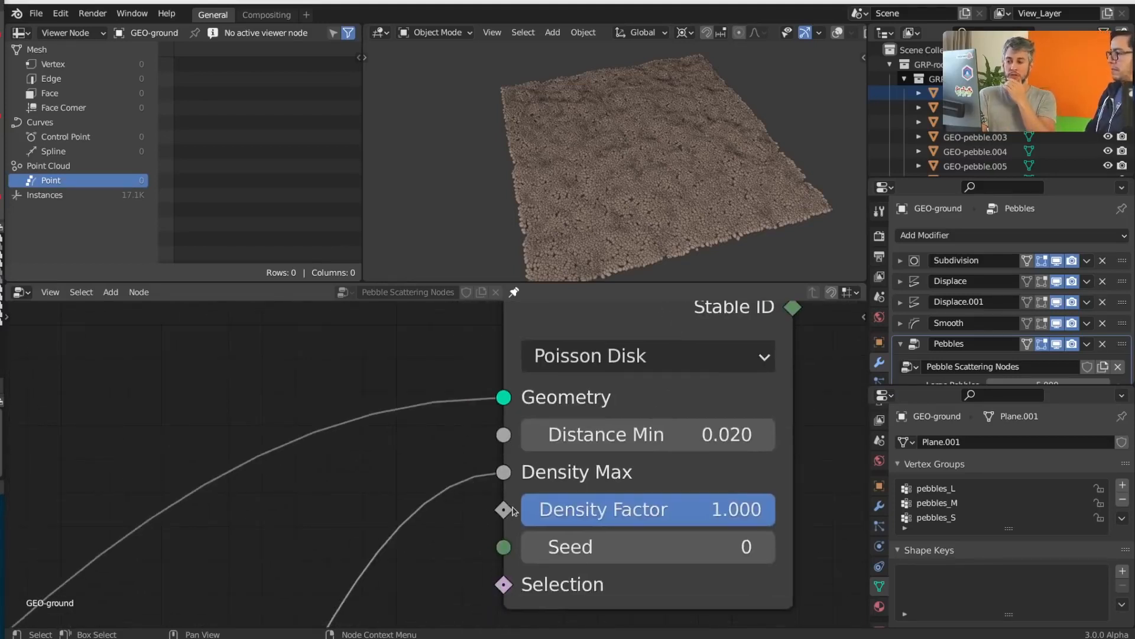
{"action": "mouse_move", "coordinate": [513, 515]}
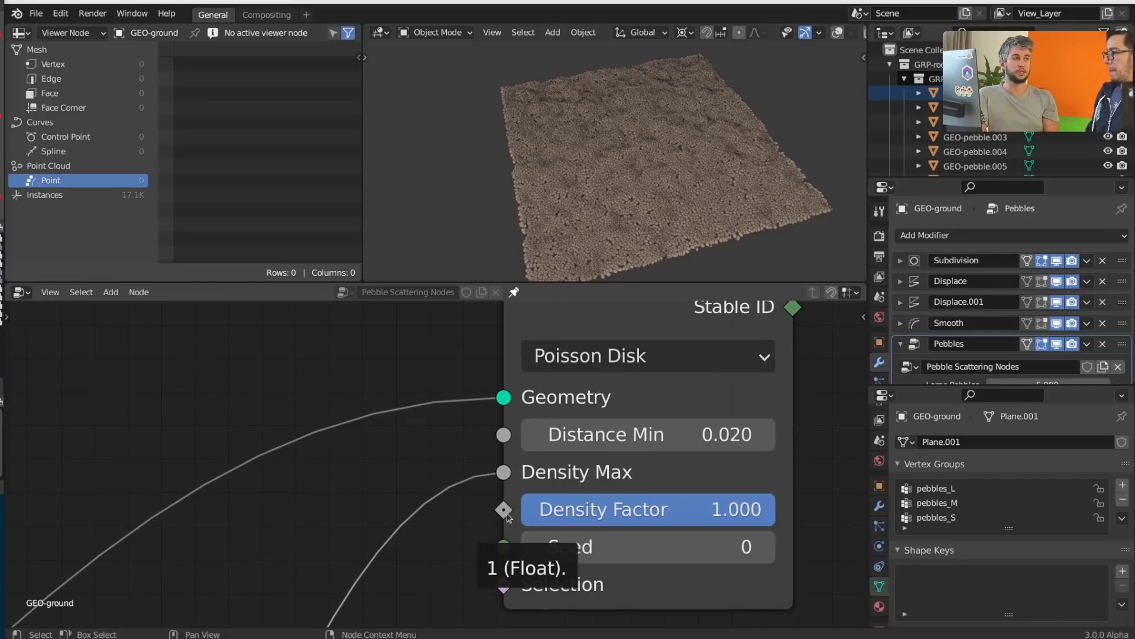
{"action": "scroll", "coordinate": [693, 181], "scroll_direction": "up", "scroll_amount": 9}
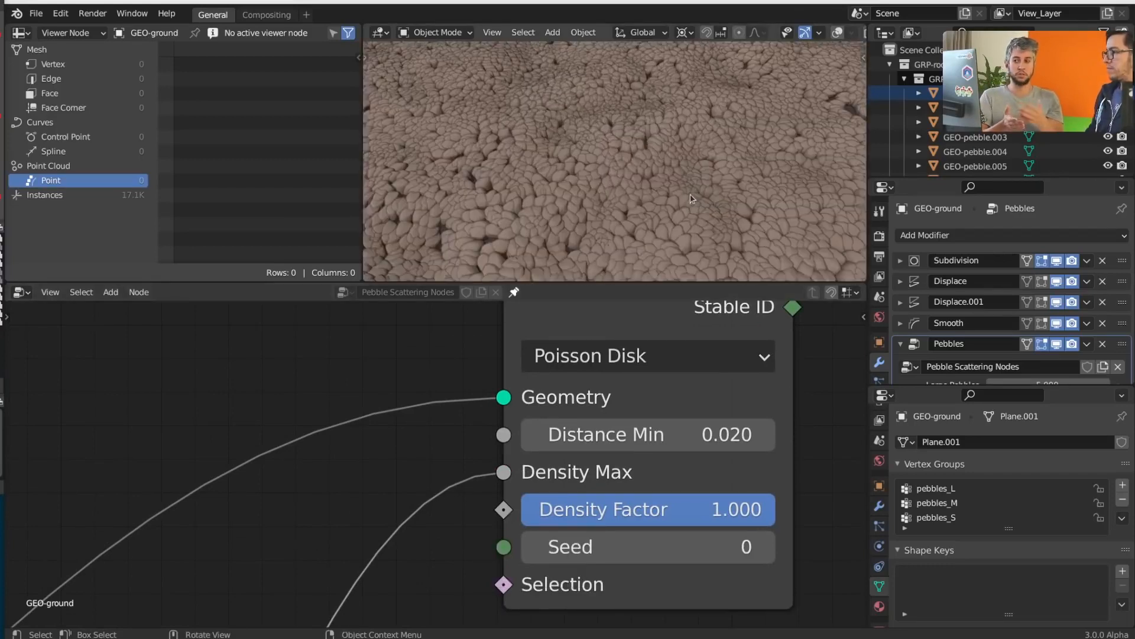
{"action": "middle_click_drag", "start_coordinate": [654, 209], "coordinate": [631, 183]}
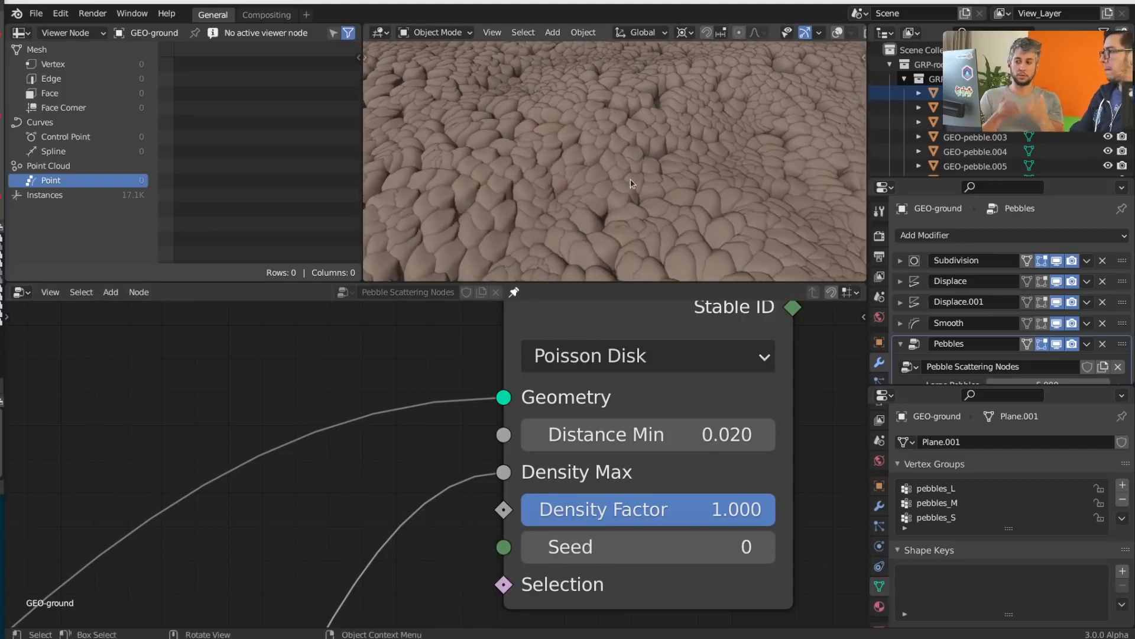
{"action": "scroll", "coordinate": [631, 184], "scroll_direction": "down", "scroll_amount": 6}
{"action": "scroll", "coordinate": [632, 184], "scroll_direction": "down", "scroll_amount": 4}
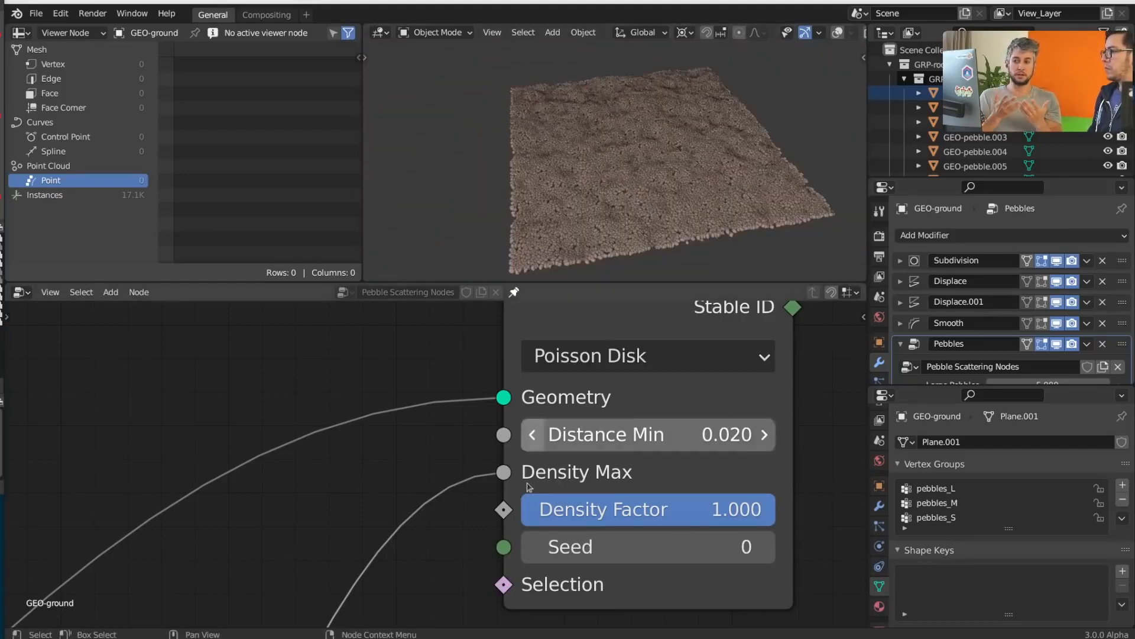
{"action": "mouse_move", "coordinate": [714, 524]}
{"action": "left_mouse_down"}
{"action": "mouse_move", "coordinate": [498, 523]}
{"action": "mouse_move", "coordinate": [714, 524]}
{"action": "left_mouse_up"}
- Expose the distribution node's Density Factor as a new socket on the Group Input node
{"action": "scroll", "coordinate": [609, 482], "scroll_direction": "down", "scroll_amount": 5}
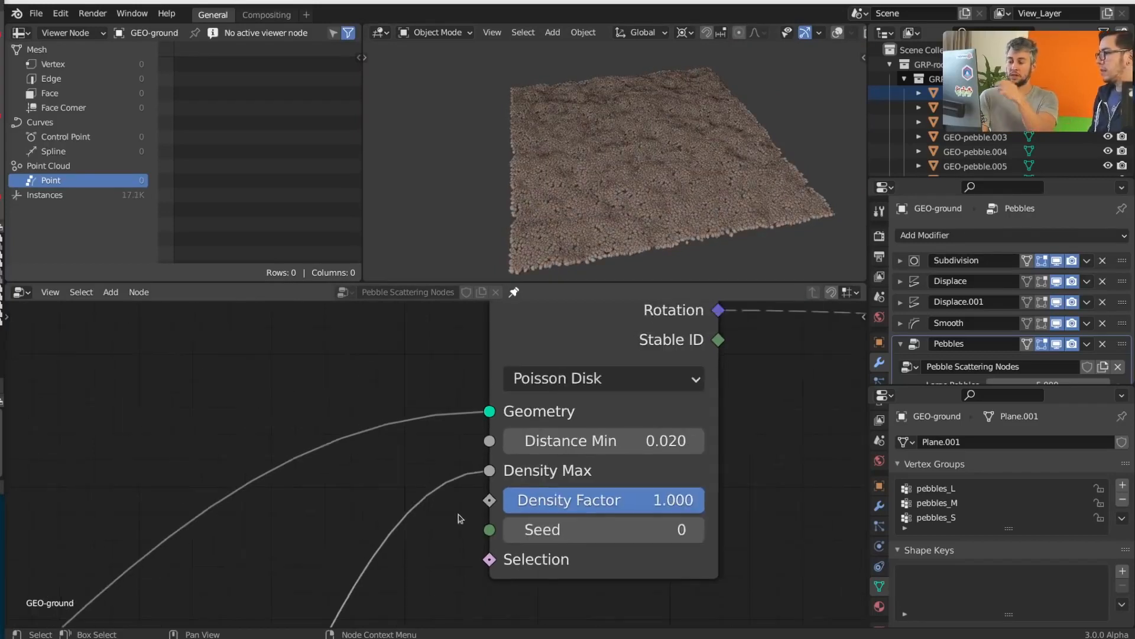
{"action": "scroll", "coordinate": [423, 542], "scroll_direction": "down", "scroll_amount": 1}
{"action": "middle_click_drag", "start_coordinate": [423, 542], "coordinate": [553, 428]}
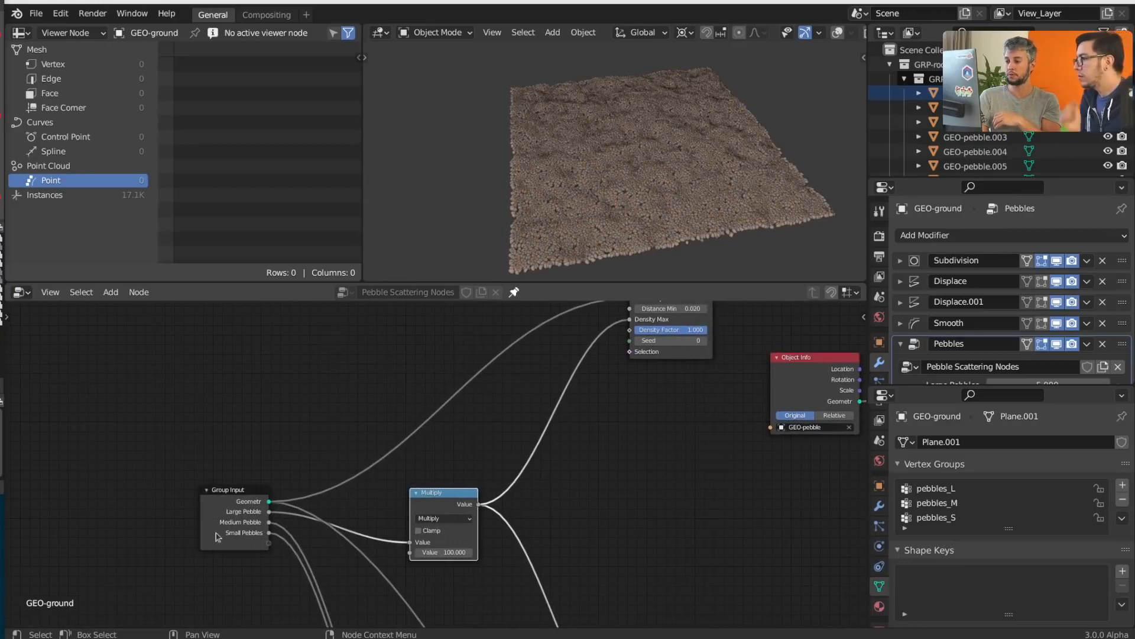
{"action": "left_click_drag", "start_coordinate": [234, 520], "coordinate": [208, 526]}
{"action": "middle_click_drag", "start_coordinate": [543, 401], "coordinate": [552, 422]}
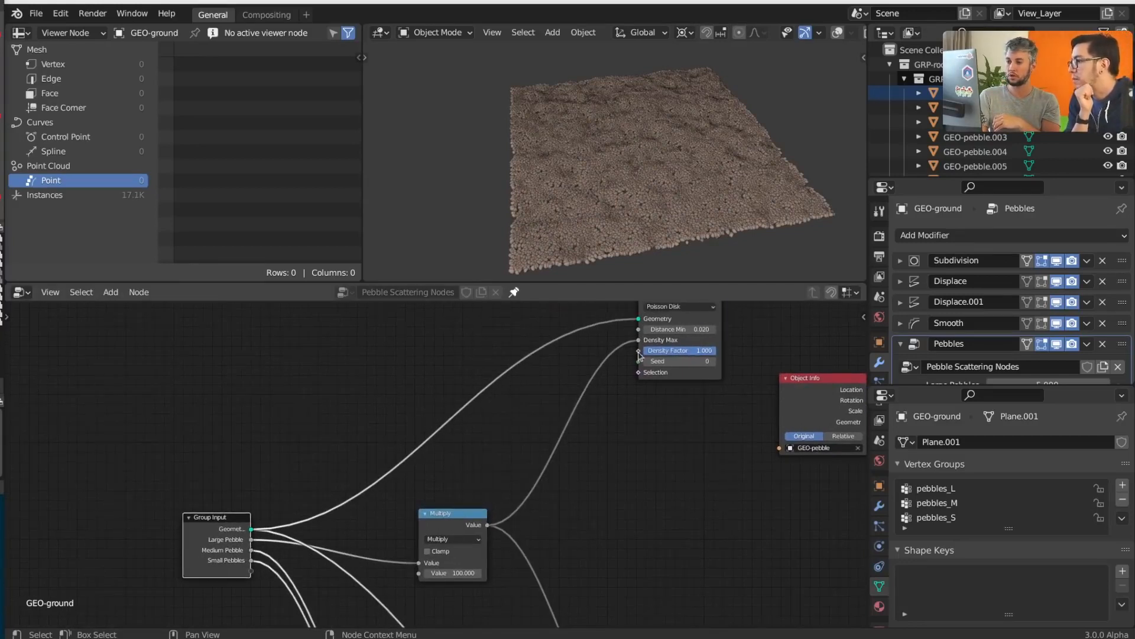
{"action": "left_click_drag", "start_coordinate": [640, 351], "coordinate": [252, 571]}
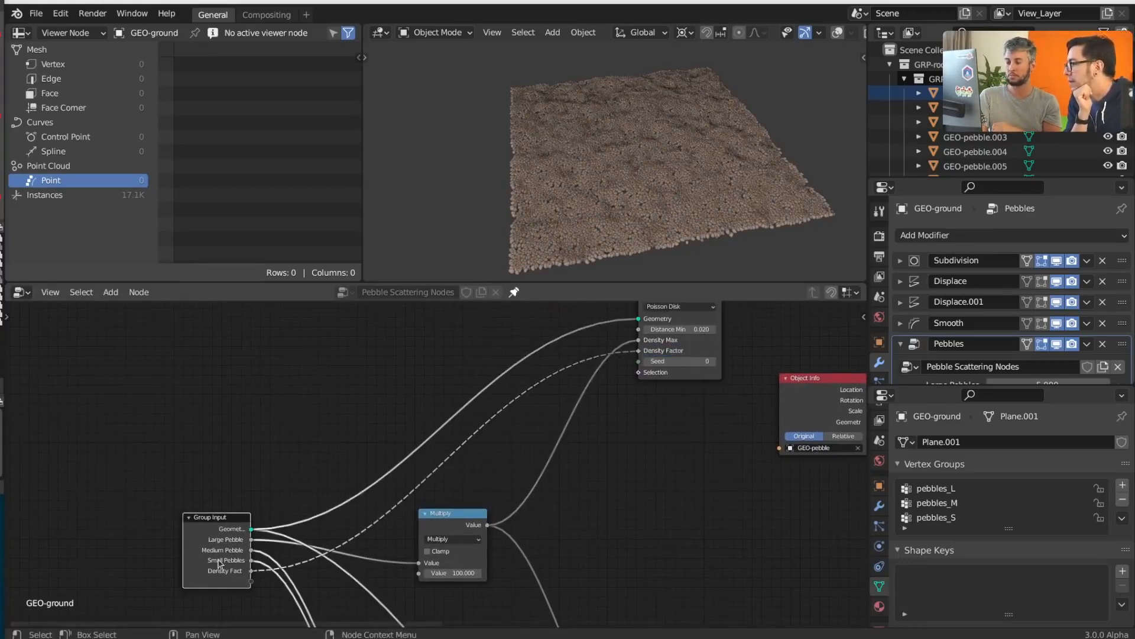
- Rename the new Density Factor group input to LargePebbleMask
{"action": "scroll", "coordinate": [973, 328], "scroll_direction": "down", "scroll_amount": 4}
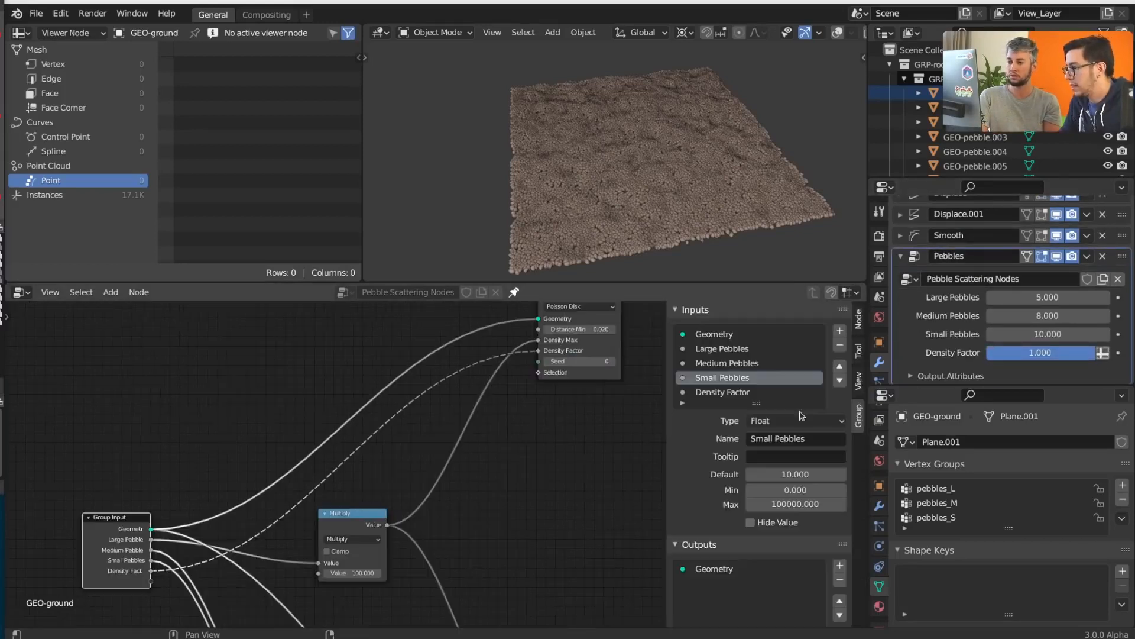
{"action": "left_click", "coordinate": [732, 392]}
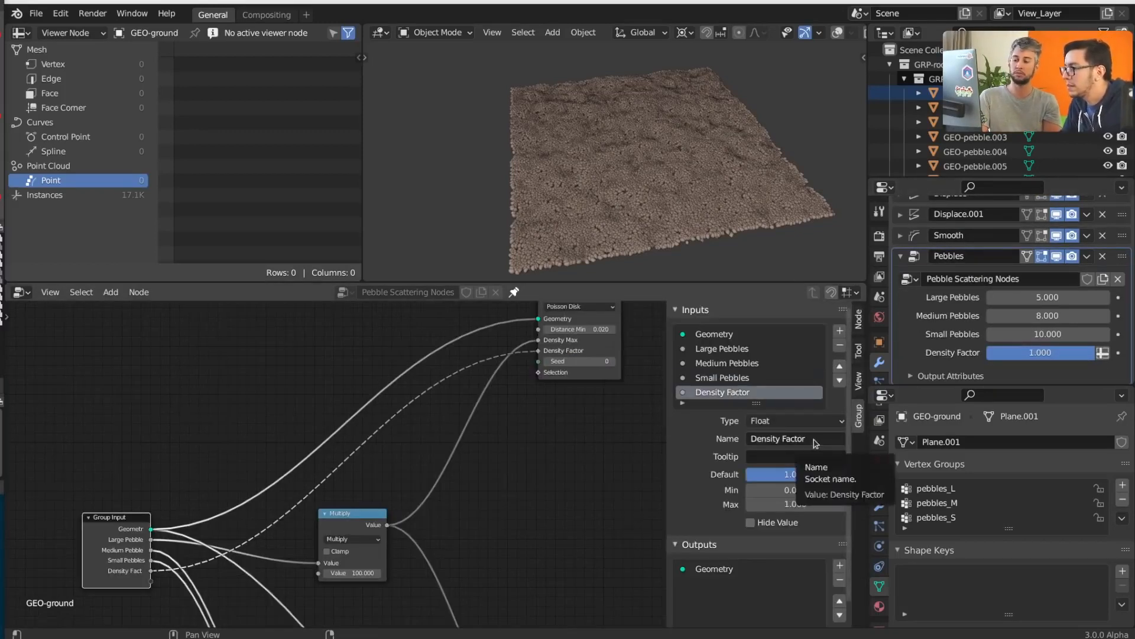
{"action": "left_click", "coordinate": [814, 440]}
{"action": "type", "text": "Large"}
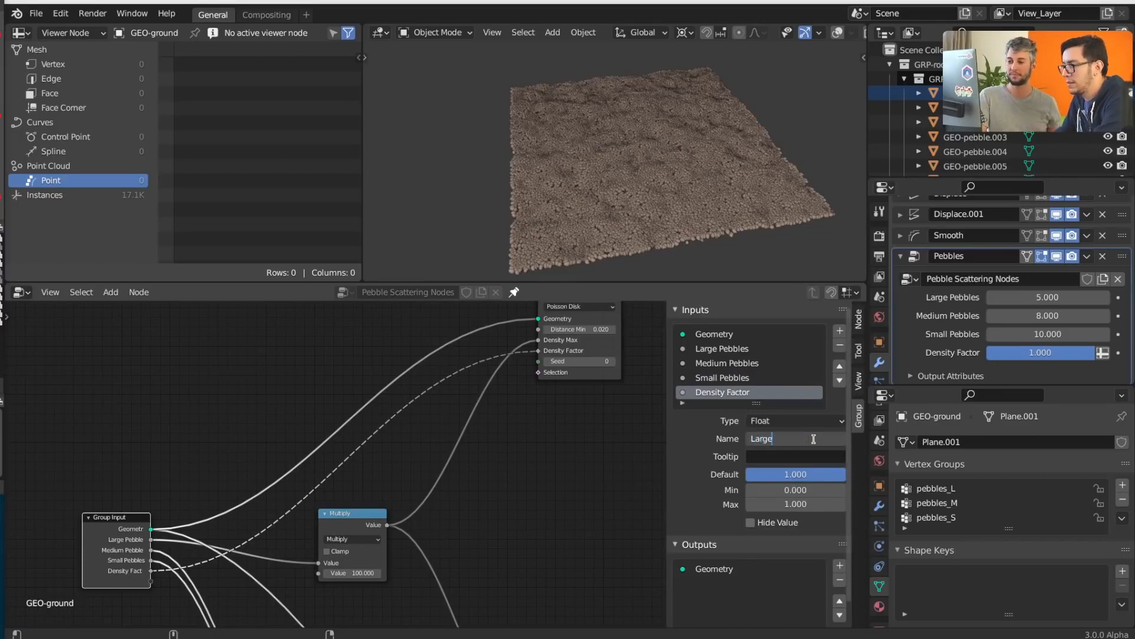
{"action": "type", "text": "PebbleMask"}
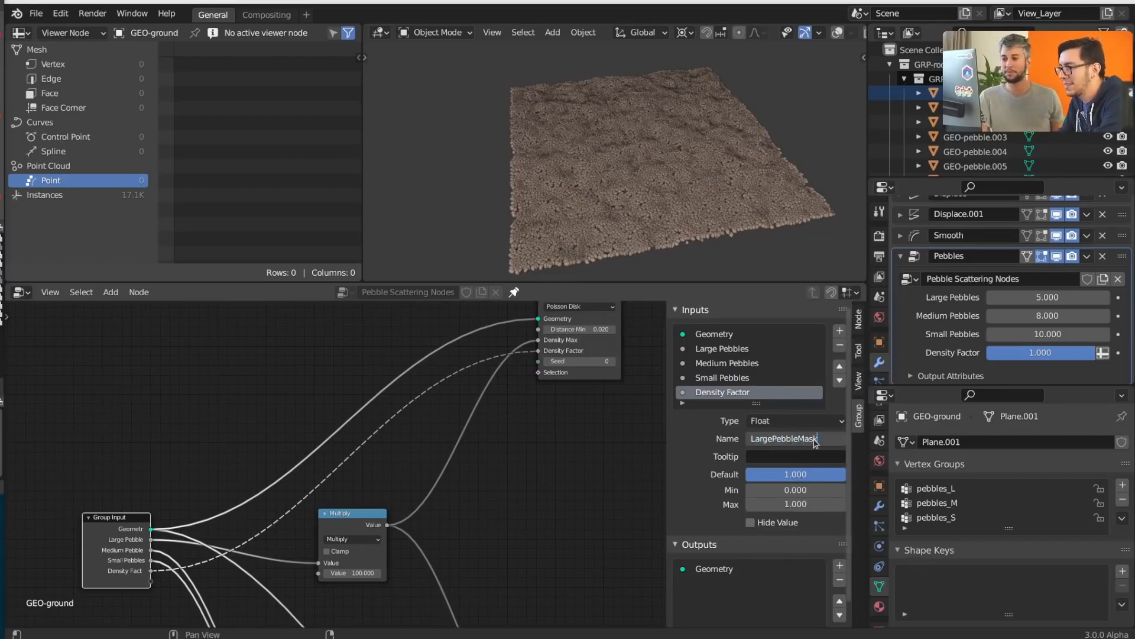
{"action": "key", "text": "Return"}
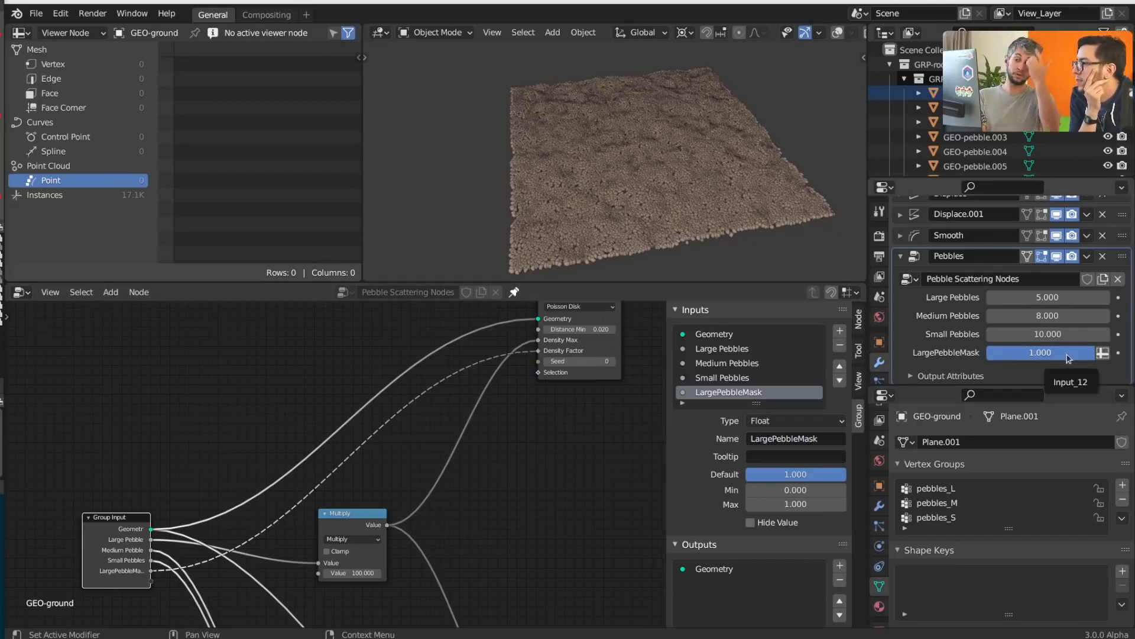
- Switch the Pebbles modifier's LargePebbleMask input from a value to an attribute and assign the pebbles_L vertex group
{"action": "left_click_drag", "start_coordinate": [1069, 358], "coordinate": [1034, 359]}
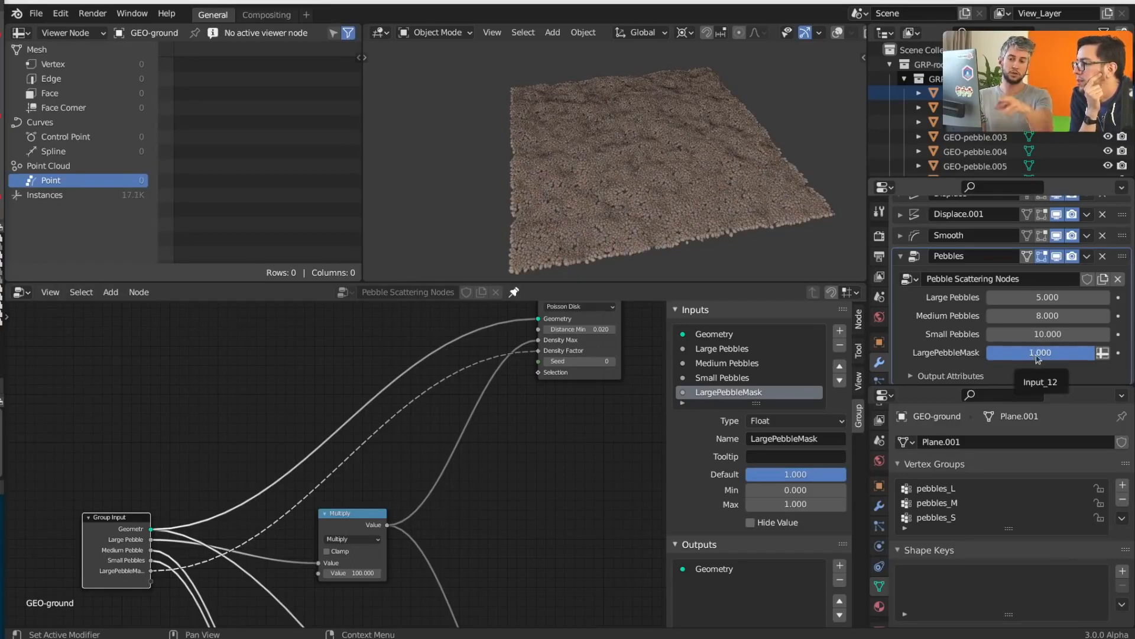
{"action": "left_click", "coordinate": [1103, 352]}
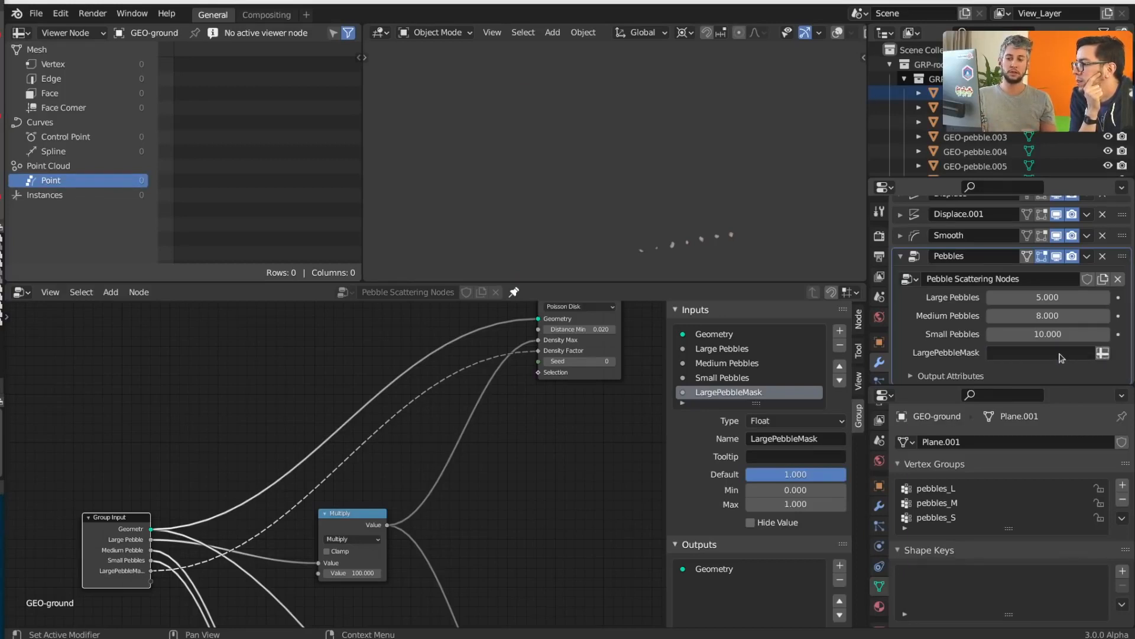
{"action": "left_click", "coordinate": [952, 490]}
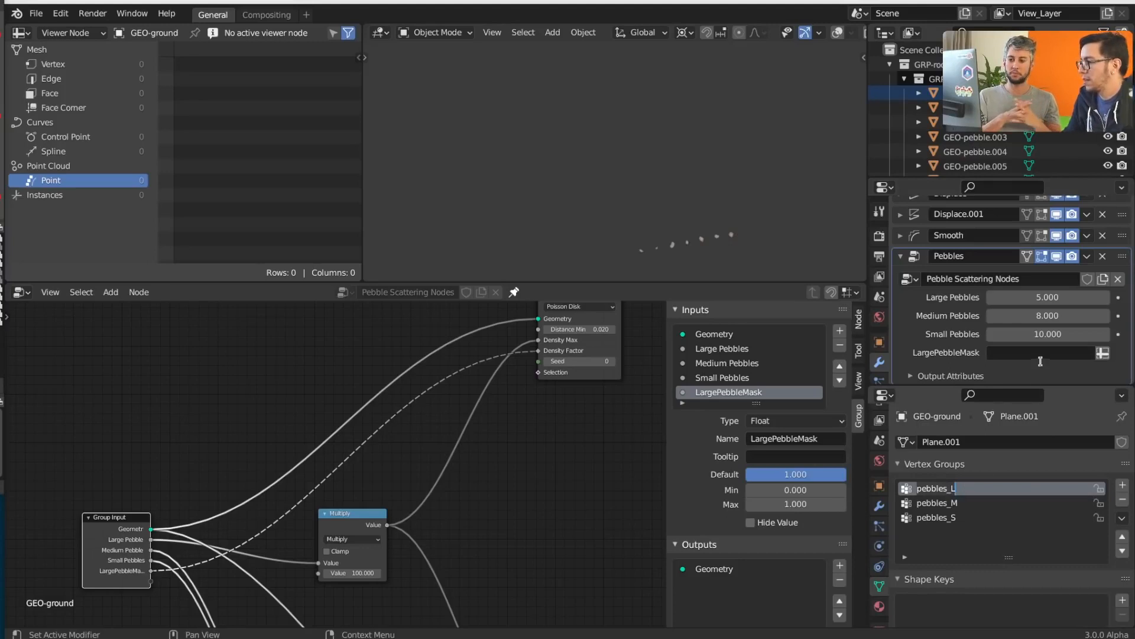
{"action": "left_click", "coordinate": [1048, 354]}
{"action": "type", "text": "pebbles_L"}
{"action": "key", "text": "Return"}
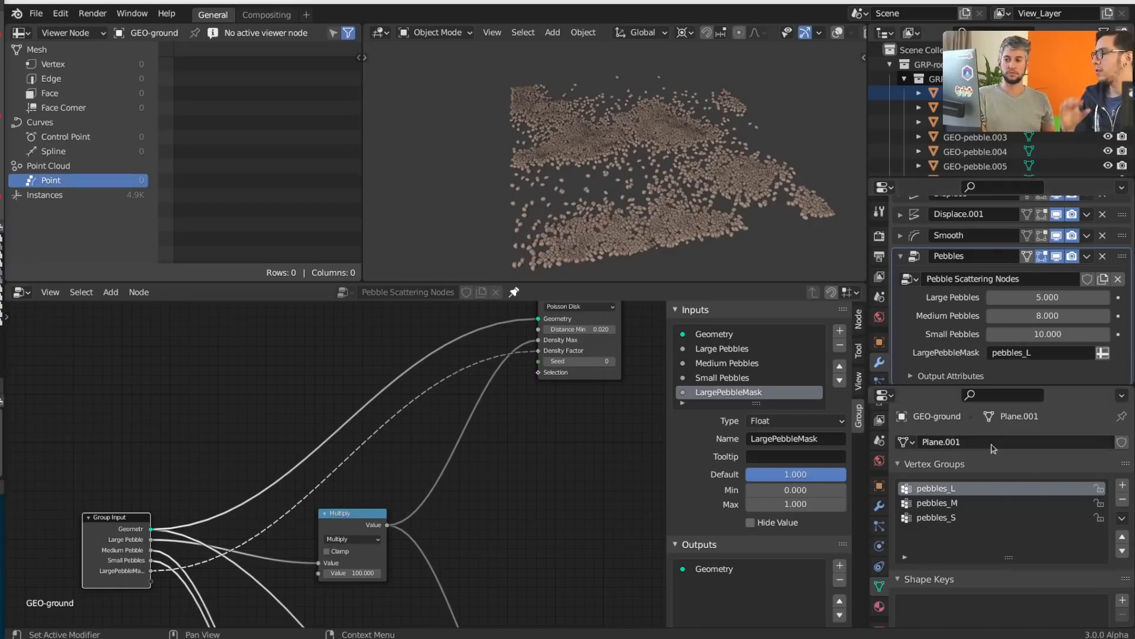
{"action": "scroll", "coordinate": [1029, 556], "scroll_direction": "down", "scroll_amount": 6}
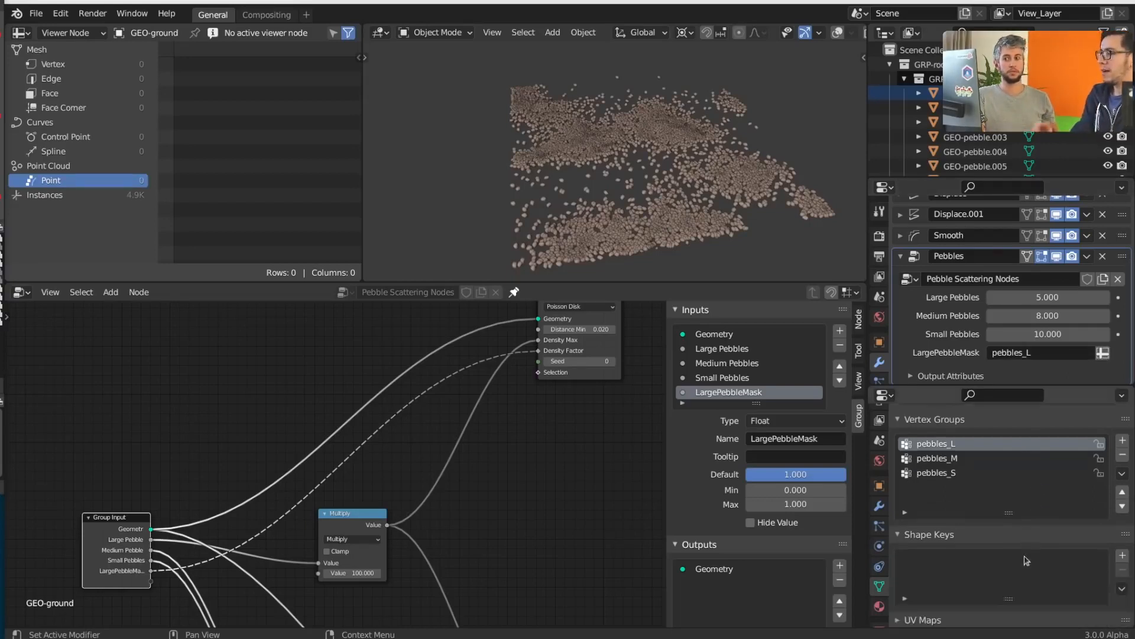
{"action": "scroll", "coordinate": [1026, 553], "scroll_direction": "up", "scroll_amount": 6}
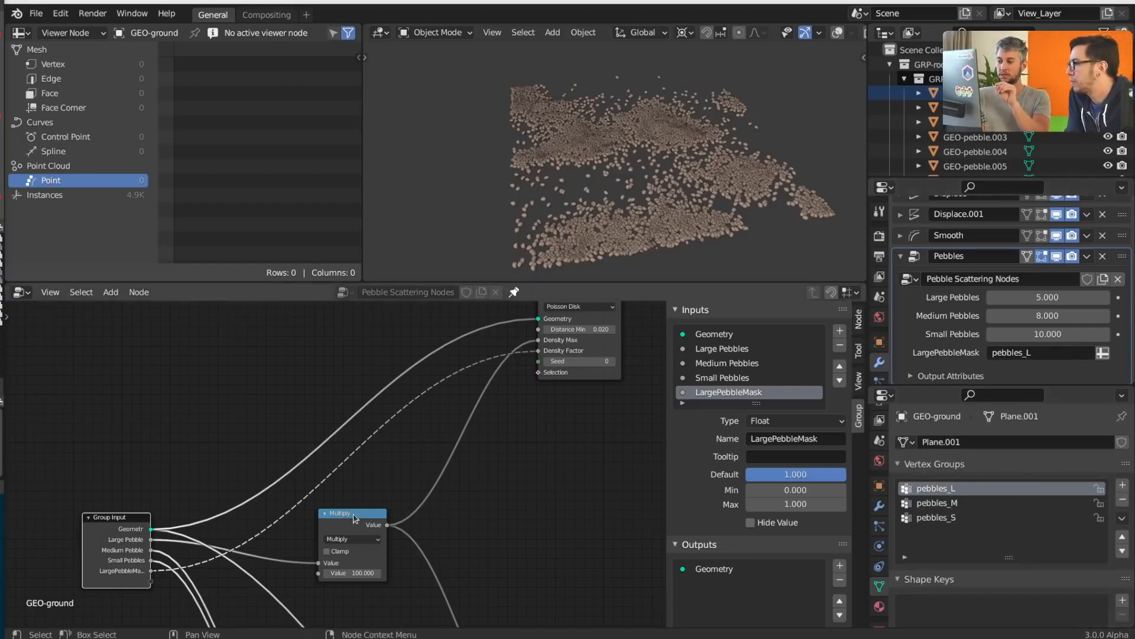
- Duplicate the Multiply node and insert the copy into the link between LargePebbleMask and Density Factor
{"action": "scroll", "coordinate": [355, 518], "scroll_direction": "down", "scroll_amount": 2}
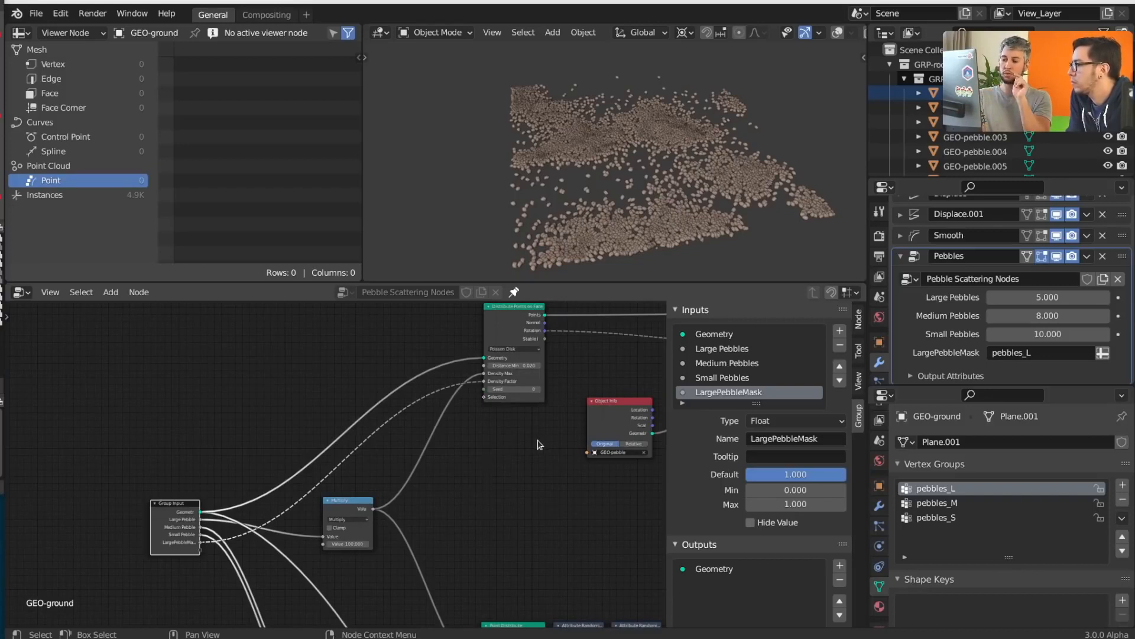
{"action": "middle_click_drag", "start_coordinate": [539, 445], "coordinate": [507, 453]}
{"action": "key", "text": "n"}
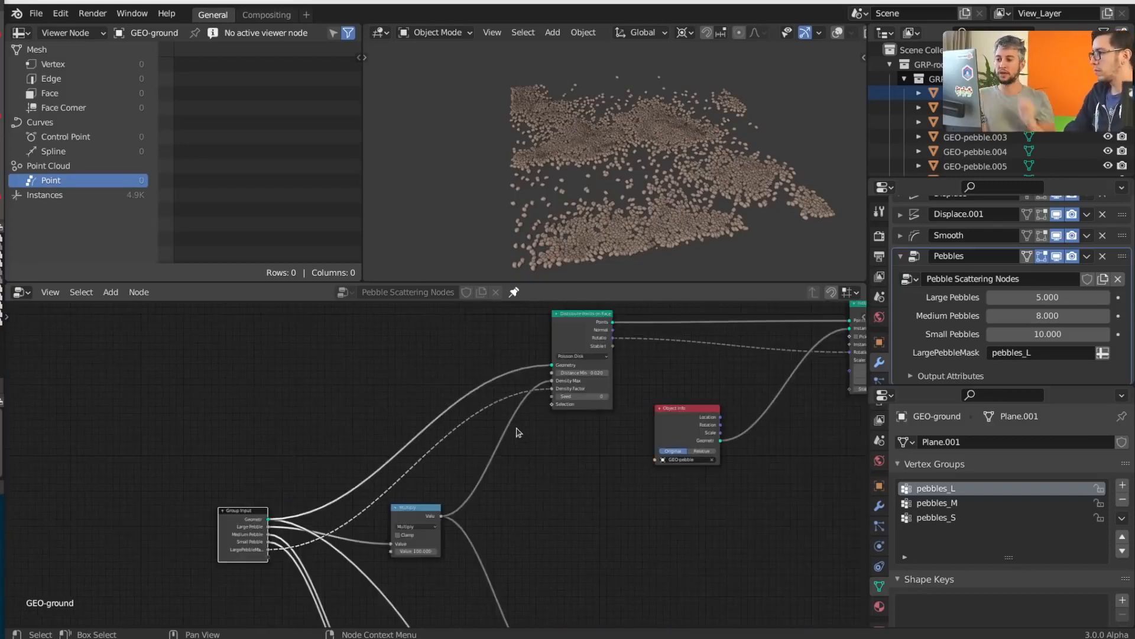
{"action": "scroll", "coordinate": [494, 502], "scroll_direction": "up", "scroll_amount": 7}
{"action": "left_click_drag", "start_coordinate": [390, 553], "coordinate": [406, 491]}
{"action": "scroll", "coordinate": [421, 489], "scroll_direction": "down", "scroll_amount": 1}
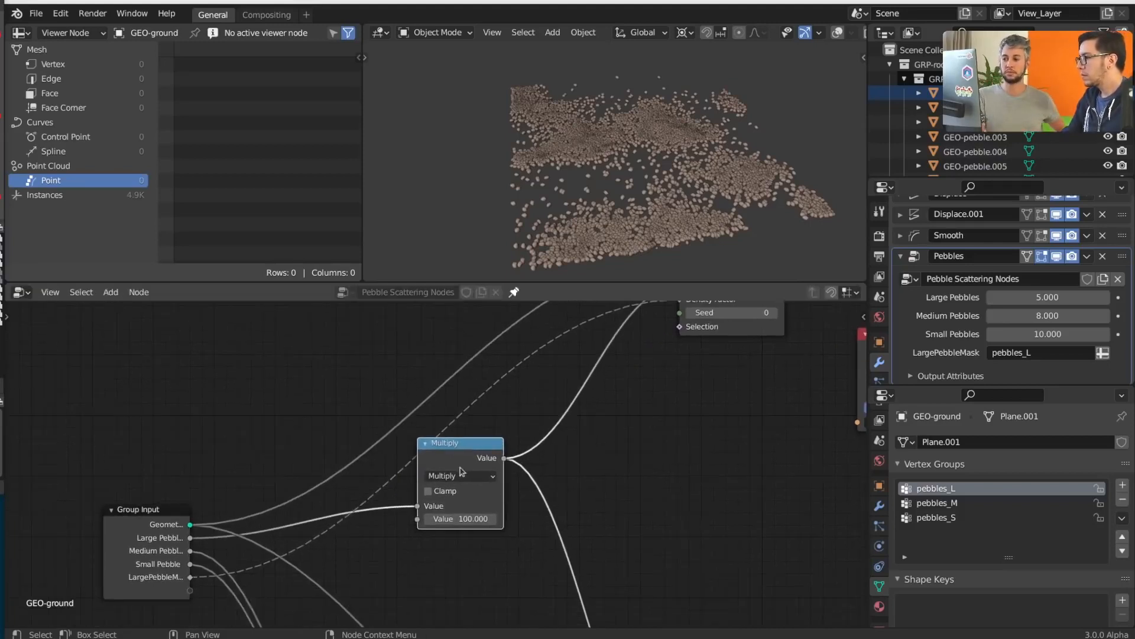
{"action": "scroll", "coordinate": [476, 479], "scroll_direction": "down", "scroll_amount": 2}
{"action": "left_click_drag", "start_coordinate": [465, 486], "coordinate": [519, 528]}
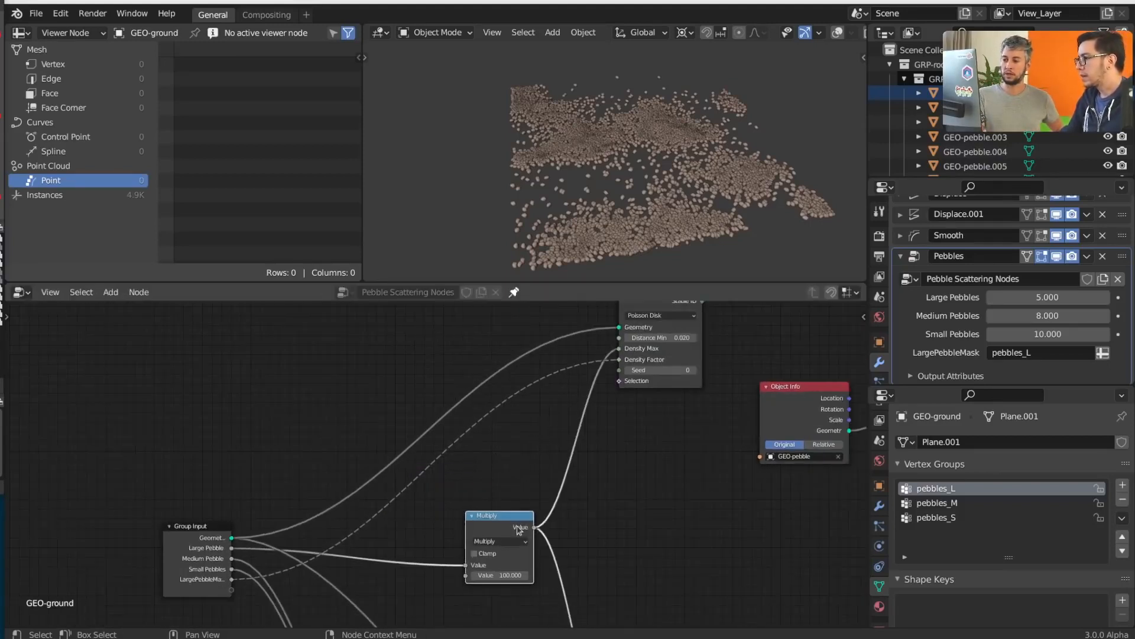
{"action": "key", "text": "shift+d"}
{"action": "left_click", "coordinate": [523, 416]}
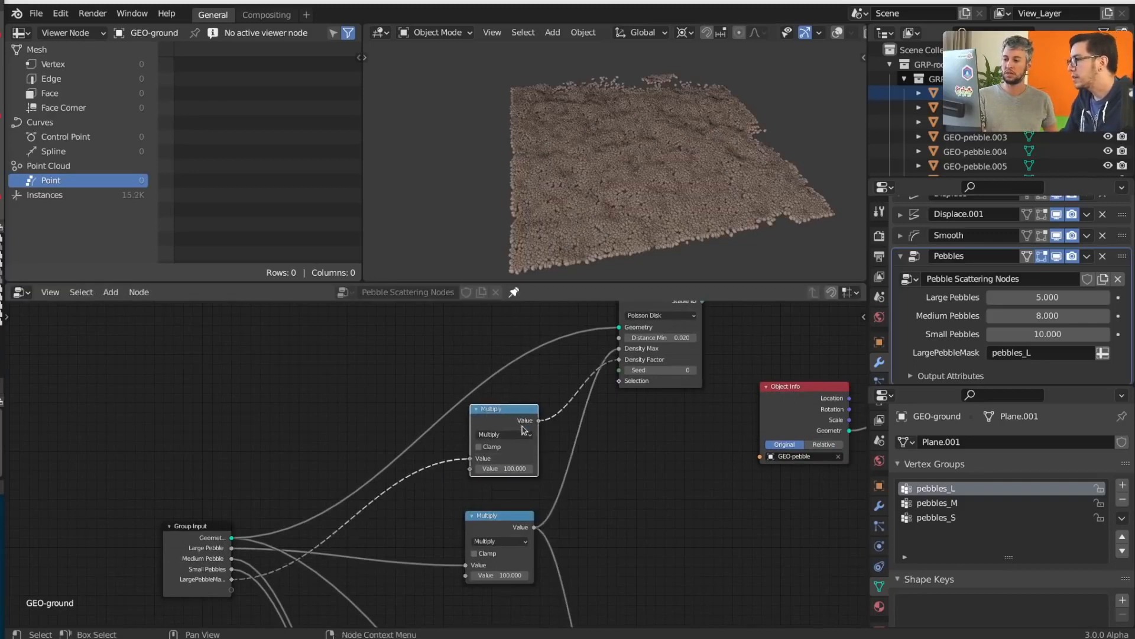
- Set the multiplier of the Multiply node feeding Density Factor to 1.300
{"action": "left_click_drag", "start_coordinate": [496, 469], "coordinate": [461, 468]}
{"action": "left_click", "coordinate": [518, 468]}
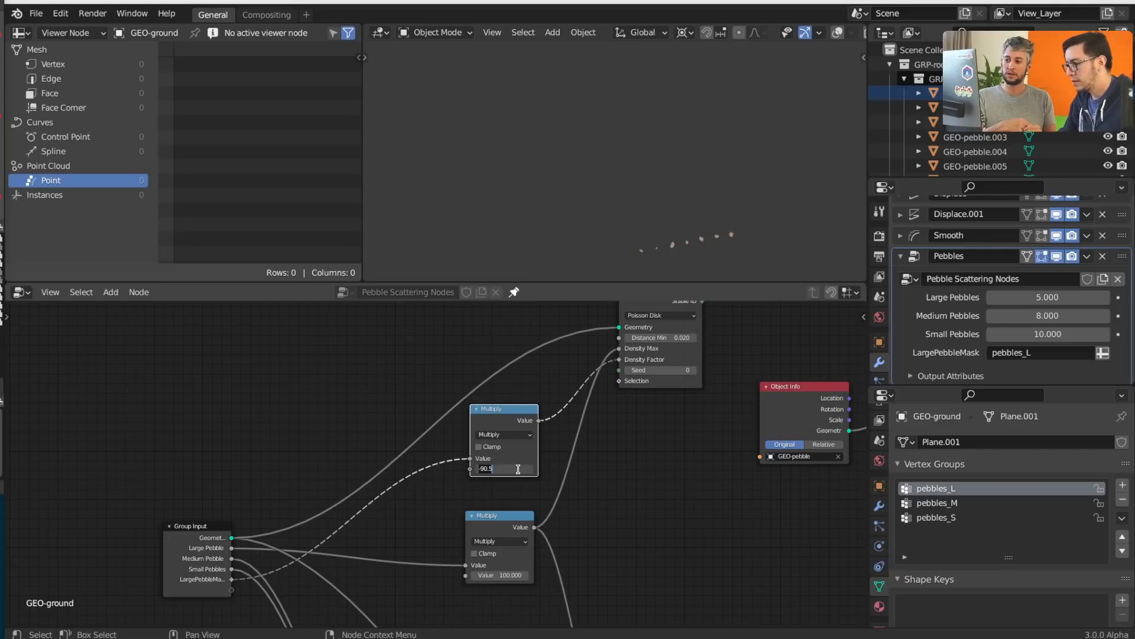
{"action": "type", "text": "1.23"}
{"action": "key", "text": "Return"}
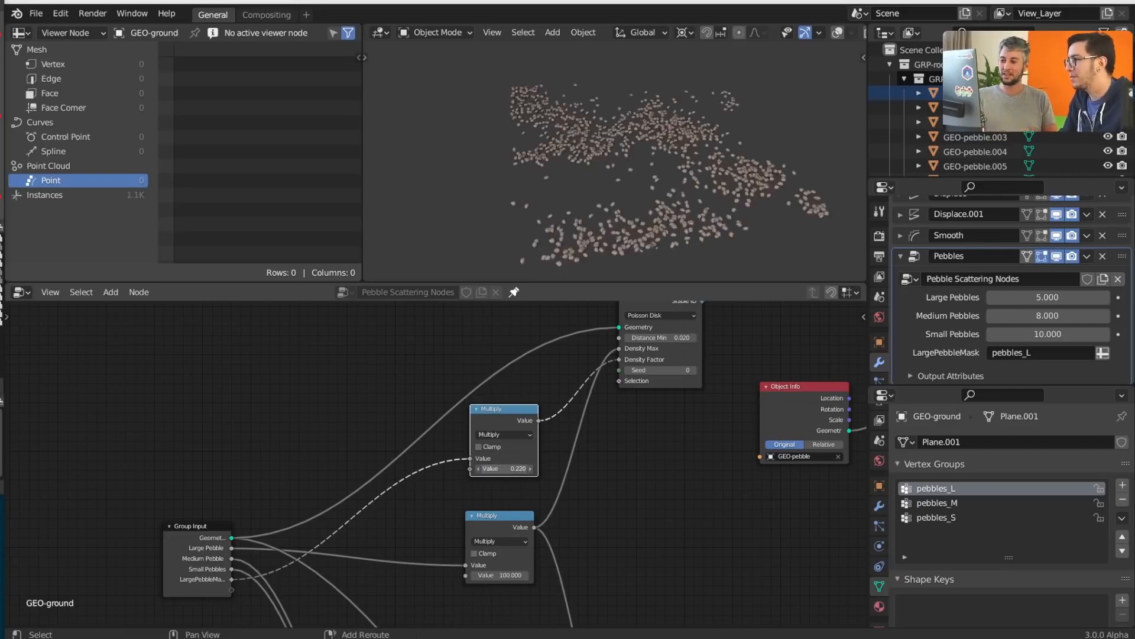
{"action": "mouse_move", "coordinate": [503, 468]}
{"action": "left_mouse_down"}
{"action": "mouse_move", "coordinate": [475, 468]}
{"action": "mouse_move", "coordinate": [520, 466]}
{"action": "left_mouse_up"}
- Insert a ColorRamp between the upper Multiply node and Density Factor, with its black stop at 0.414 and its white stop close beside it
{"action": "key", "text": "shift+a"}
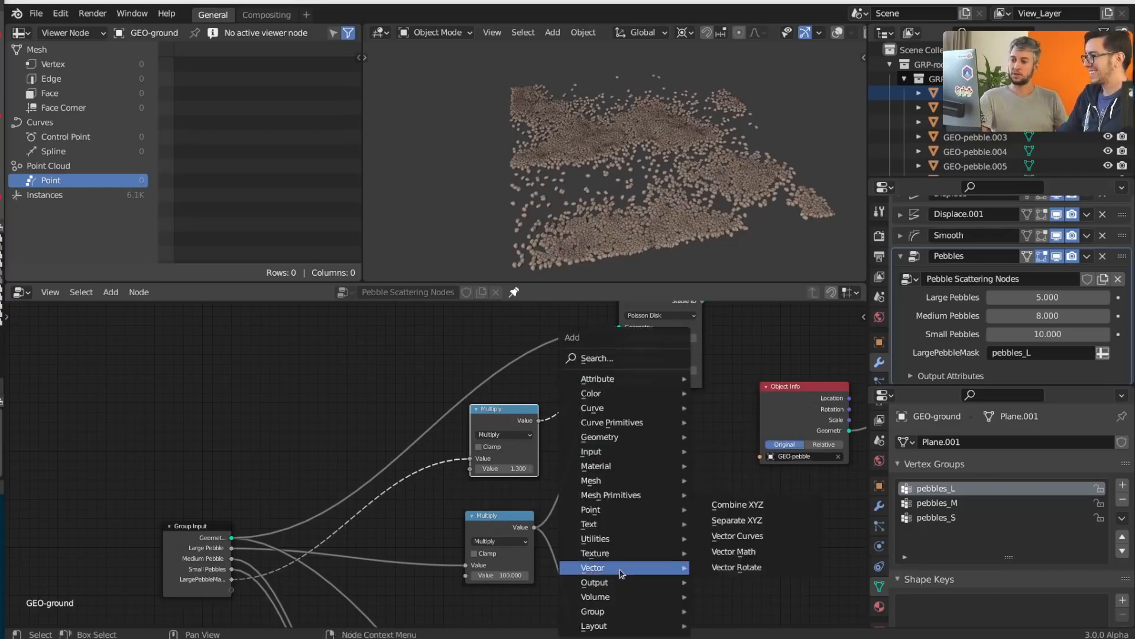
{"action": "mouse_move", "coordinate": [633, 572]}
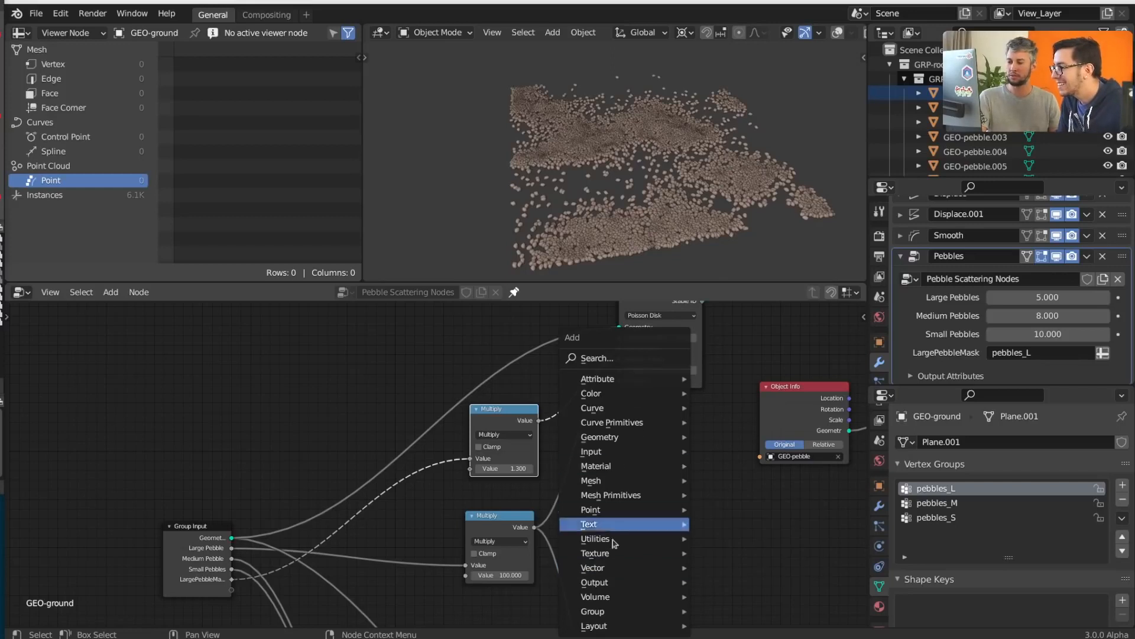
{"action": "mouse_move", "coordinate": [612, 542]}
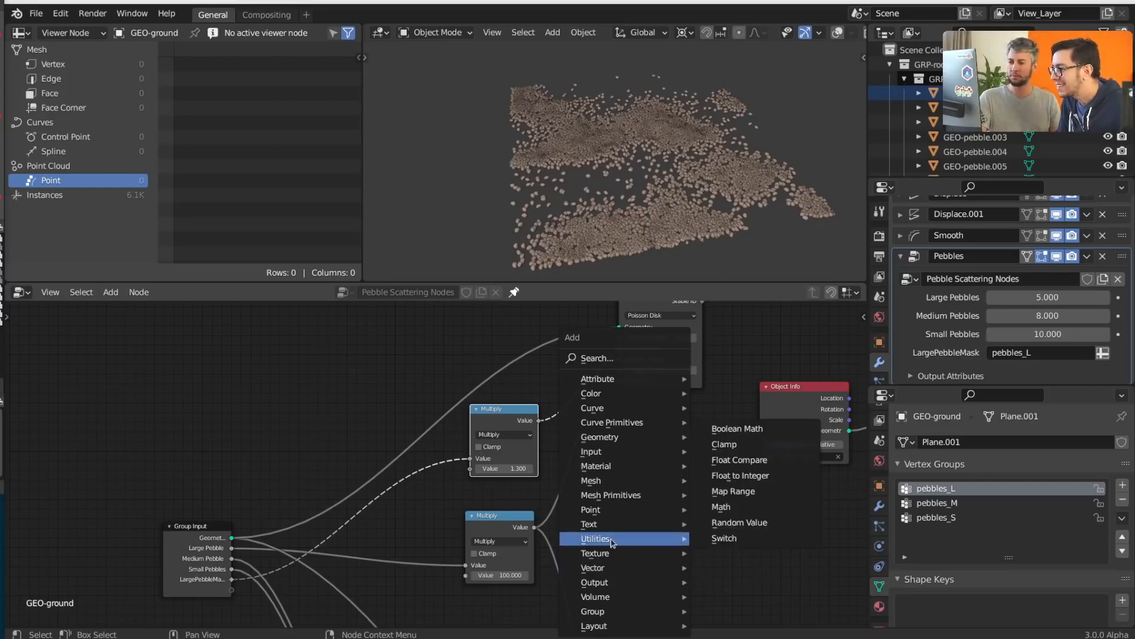
{"action": "left_click", "coordinate": [618, 357]}
{"action": "type", "text": "ramp"}
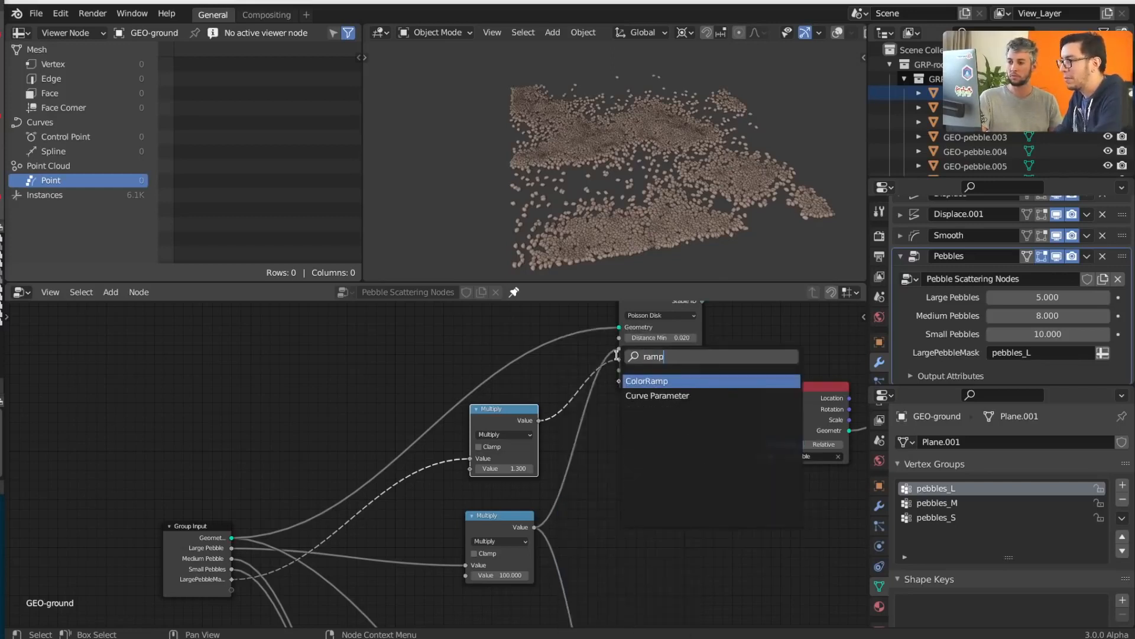
{"action": "left_click", "coordinate": [674, 383]}
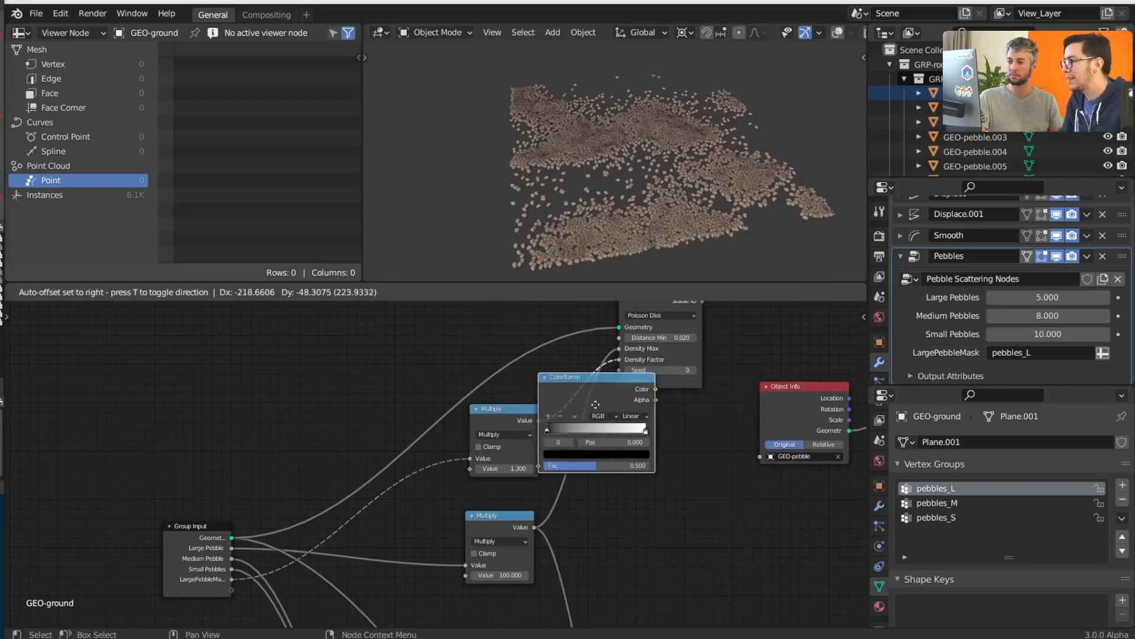
{"action": "left_click", "coordinate": [602, 436]}
{"action": "left_click_drag", "start_coordinate": [599, 435], "coordinate": [626, 435]}
{"action": "left_click", "coordinate": [672, 434]}
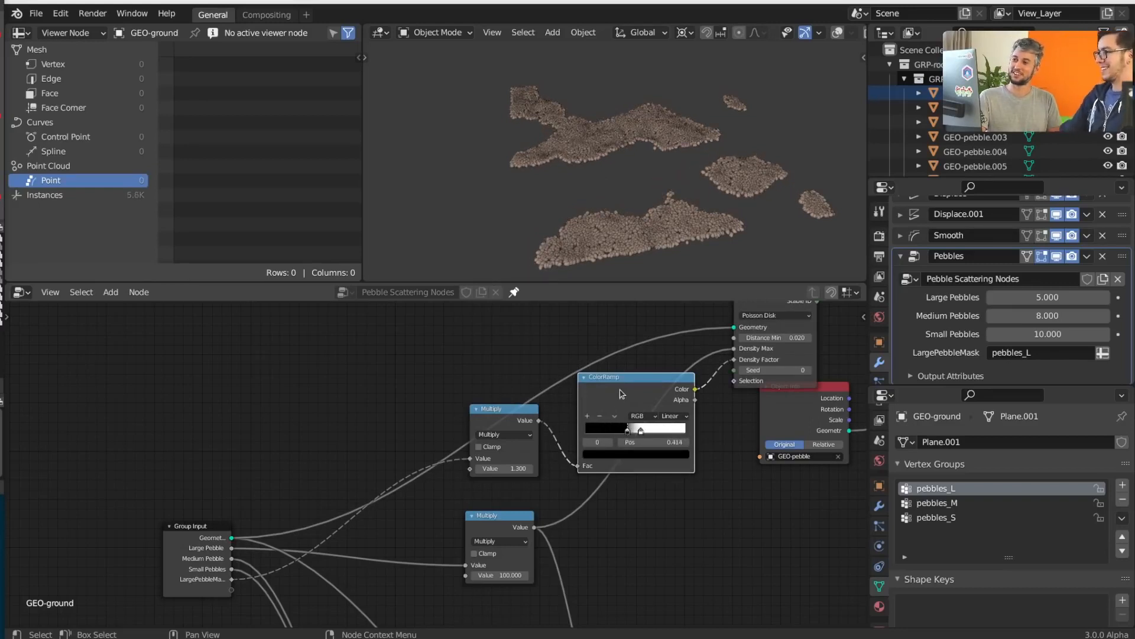
- Collapse the ColorRamp node and the Multiply node that feeds it
{"action": "scroll", "coordinate": [542, 428], "scroll_direction": "up", "scroll_amount": 2}
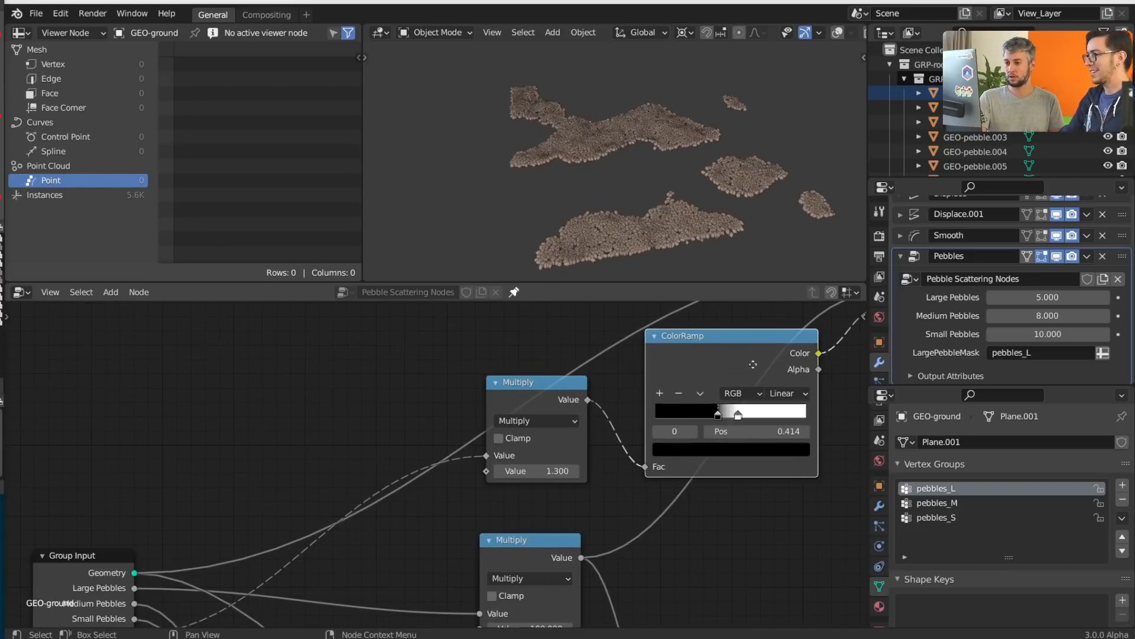
{"action": "middle_click_drag", "start_coordinate": [753, 364], "coordinate": [640, 407]}
{"action": "scroll", "coordinate": [712, 408], "scroll_direction": "up", "scroll_amount": 6}
{"action": "middle_click_drag", "start_coordinate": [775, 389], "coordinate": [633, 414]}
{"action": "scroll", "coordinate": [632, 416], "scroll_direction": "down", "scroll_amount": 6}
{"action": "key", "text": "h"}
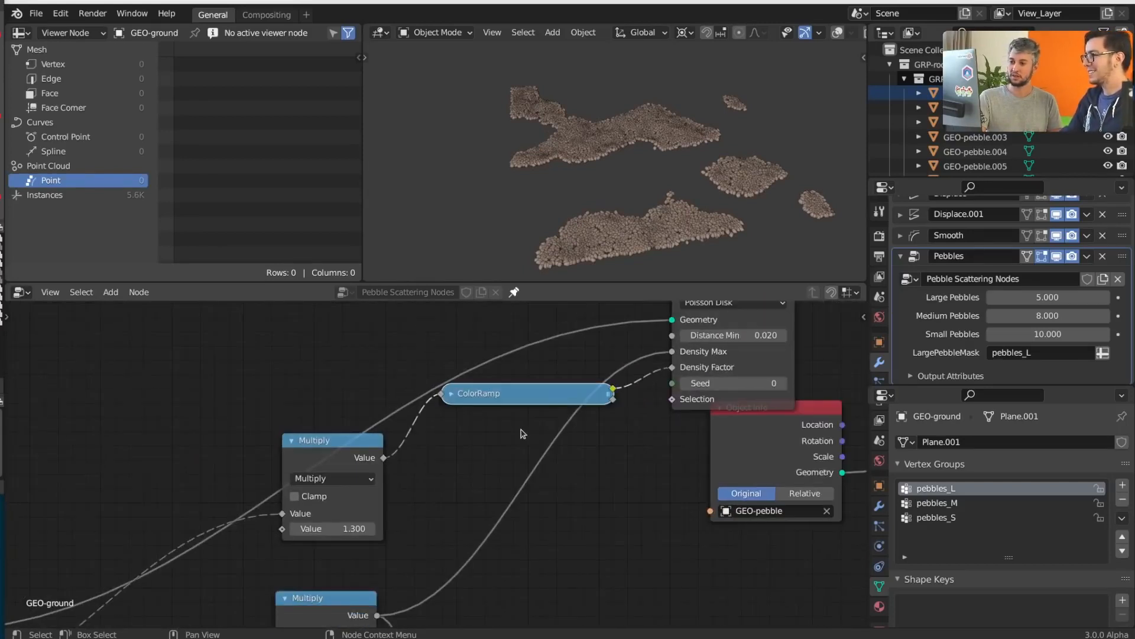
{"action": "middle_click_drag", "start_coordinate": [501, 442], "coordinate": [636, 444]}
{"action": "left_click", "coordinate": [426, 460]}
{"action": "key", "text": "h"}
- Line up the two collapsed nodes by stacking the ColorRamp directly beneath its Multiply node
{"action": "key", "text": "g"}
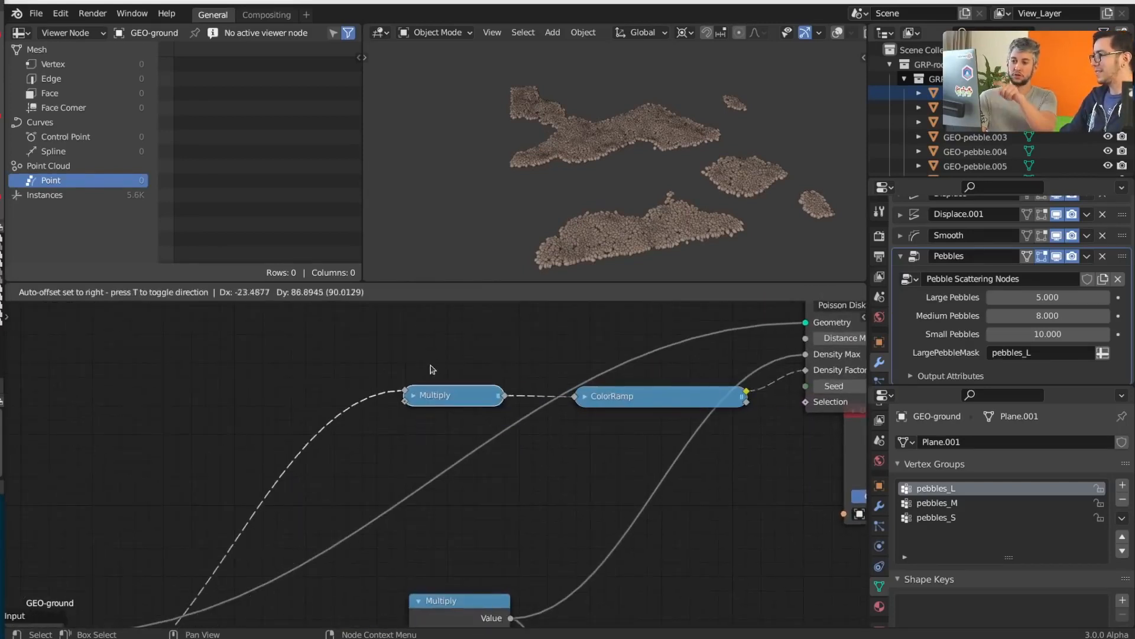
{"action": "left_click", "coordinate": [429, 366]}
{"action": "left_click", "coordinate": [638, 399]}
{"action": "key", "text": "g"}
{"action": "left_click", "coordinate": [618, 417]}
{"action": "key", "text": "g"}
{"action": "left_click", "coordinate": [556, 457]}
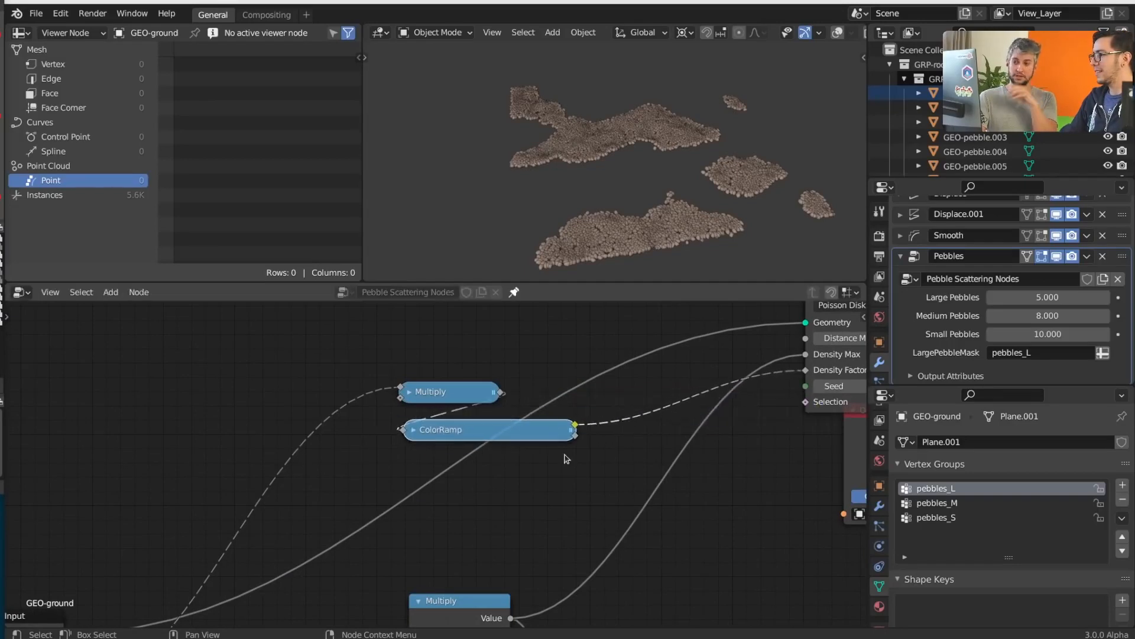
{"action": "left_click_drag", "start_coordinate": [567, 431], "coordinate": [502, 431]}
{"action": "key", "text": "g"}
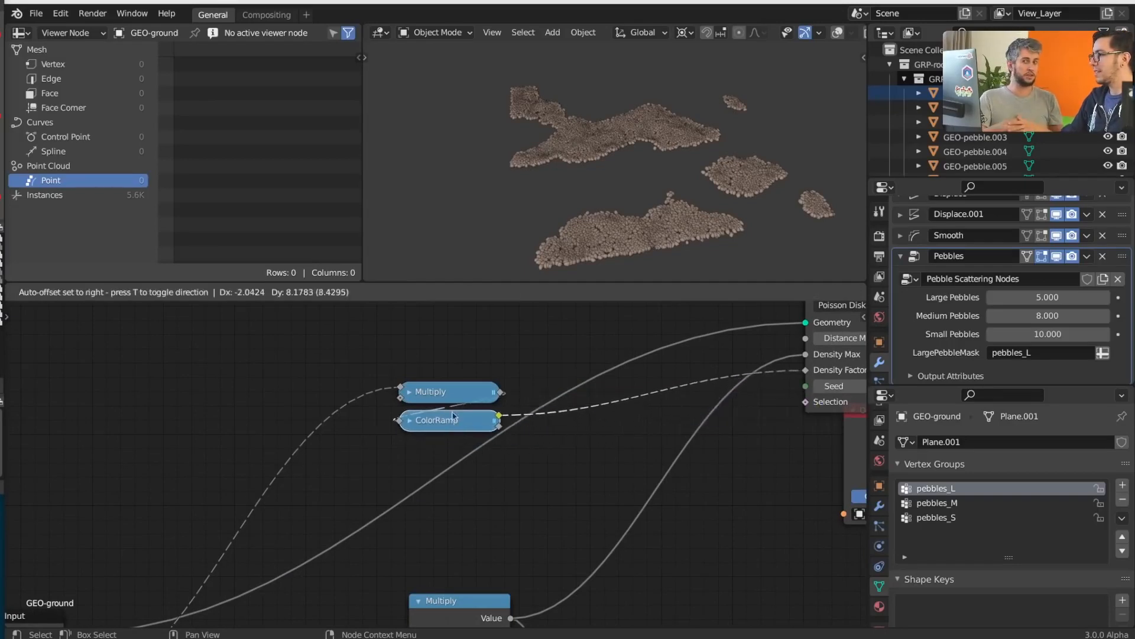
{"action": "left_click", "coordinate": [457, 402]}
- Move the collapsed Multiply and ColorRamp pair down to just above the expanded Multiply node with the 100.000 multiplier
{"action": "key", "text": "g"}
{"action": "left_click", "coordinate": [496, 498]}
{"action": "scroll", "coordinate": [588, 532], "scroll_direction": "down", "scroll_amount": 4}
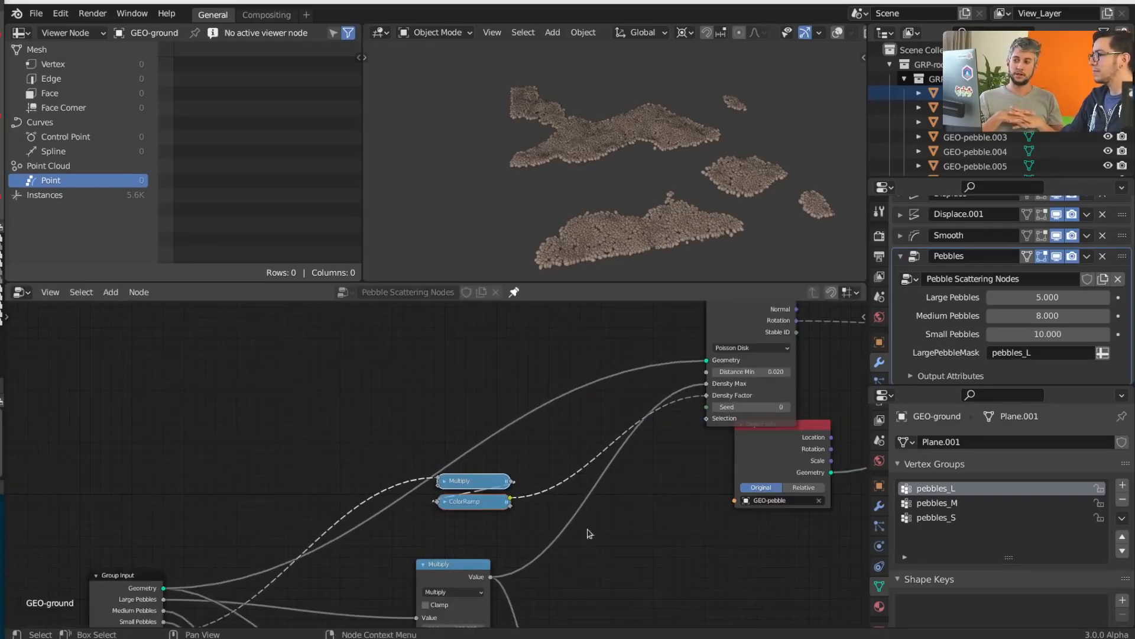
{"action": "key", "text": "g"}
{"action": "left_click", "coordinate": [616, 526]}
{"action": "middle_click_drag", "start_coordinate": [616, 526], "coordinate": [621, 489]}
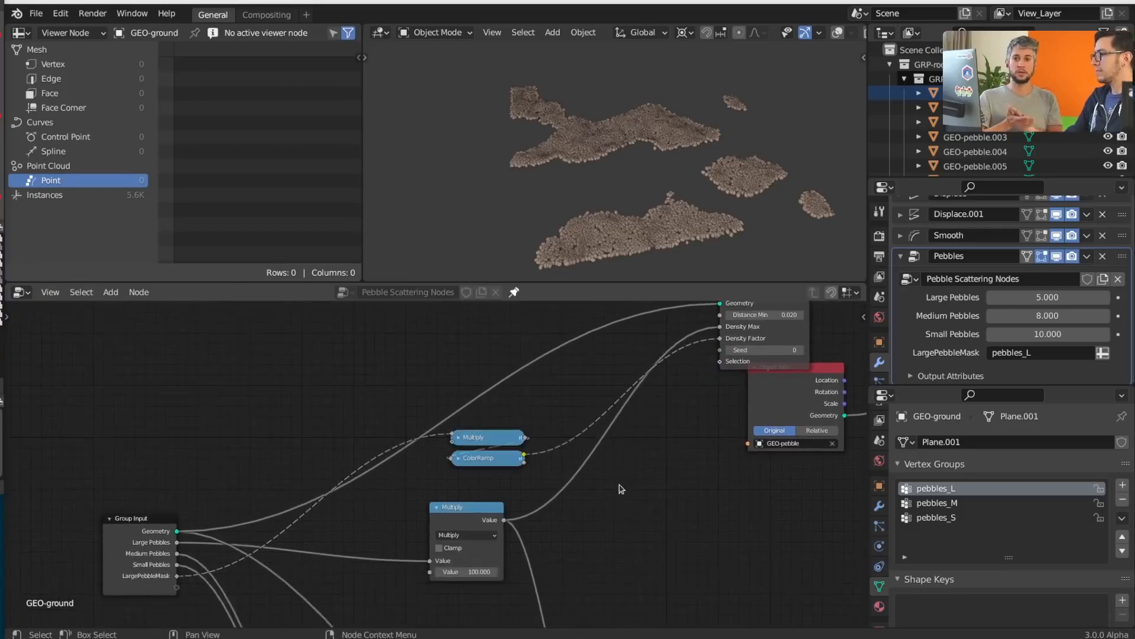
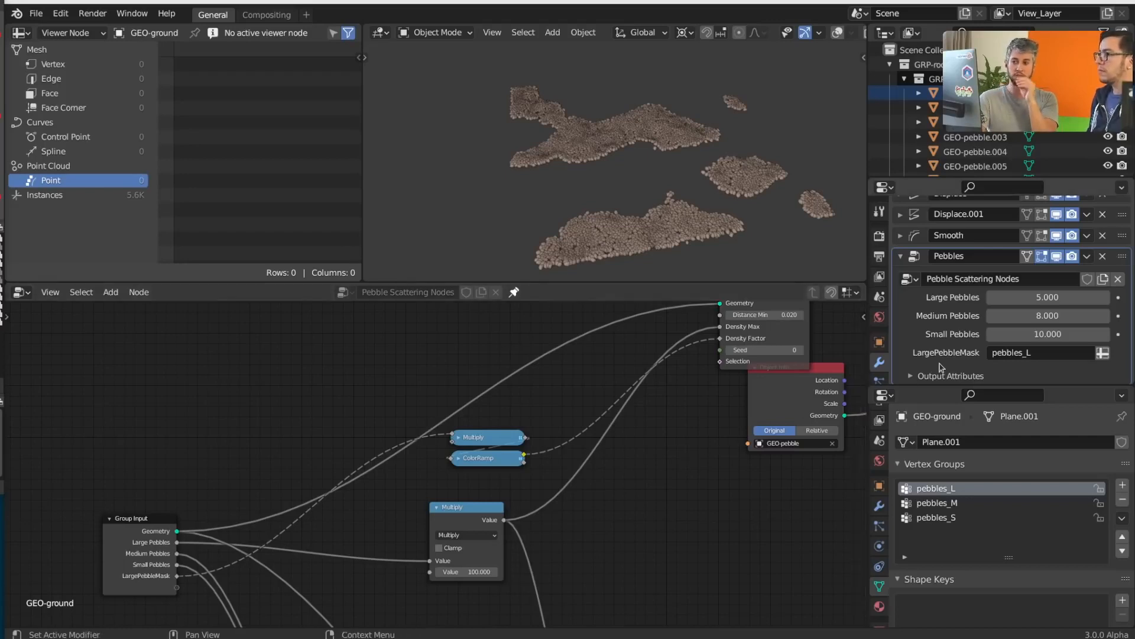
- Move the Distribute Points on Faces node up so that it clears the Object Info node
{"action": "middle_click_drag", "start_coordinate": [744, 398], "coordinate": [612, 529]}
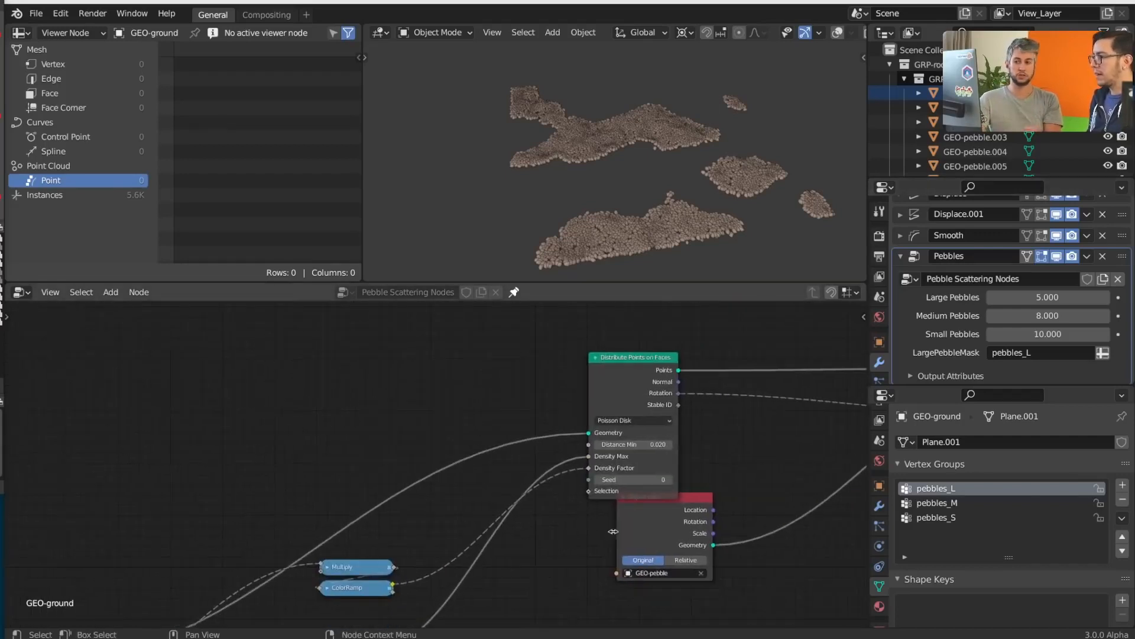
{"action": "scroll", "coordinate": [704, 395], "scroll_direction": "up", "scroll_amount": 4}
{"action": "middle_click_drag", "start_coordinate": [704, 393], "coordinate": [564, 489]}
{"action": "scroll", "coordinate": [627, 438], "scroll_direction": "up", "scroll_amount": 2}
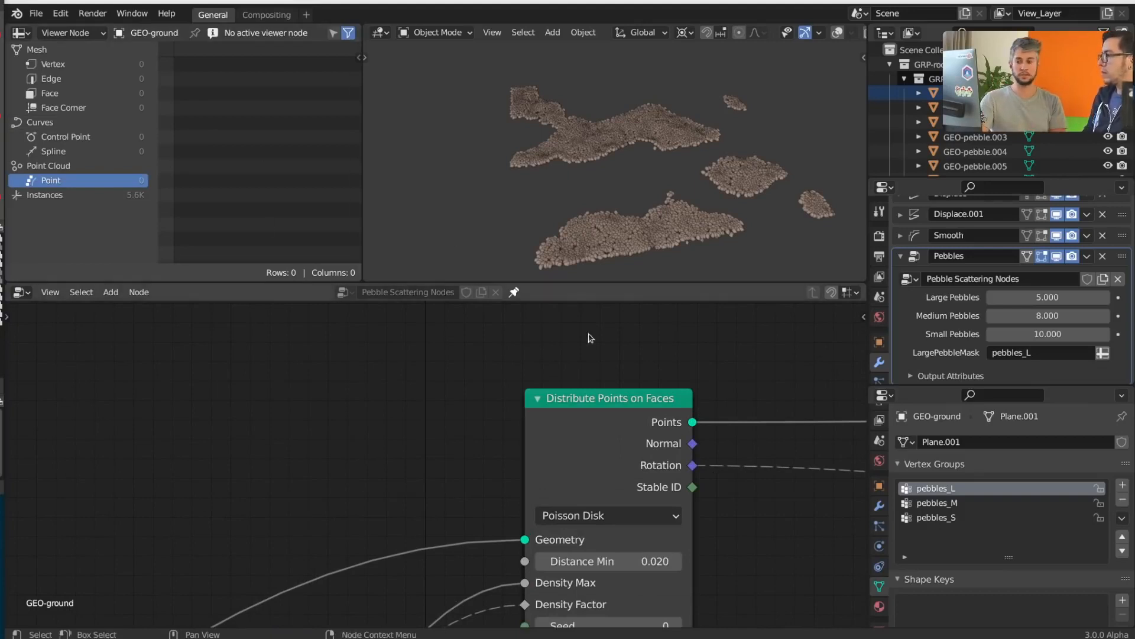
{"action": "scroll", "coordinate": [671, 414], "scroll_direction": "down", "scroll_amount": 4}
{"action": "scroll", "coordinate": [644, 449], "scroll_direction": "up", "scroll_amount": 1}
{"action": "left_click_drag", "start_coordinate": [581, 445], "coordinate": [603, 410]}
{"action": "left_click", "coordinate": [435, 406]}
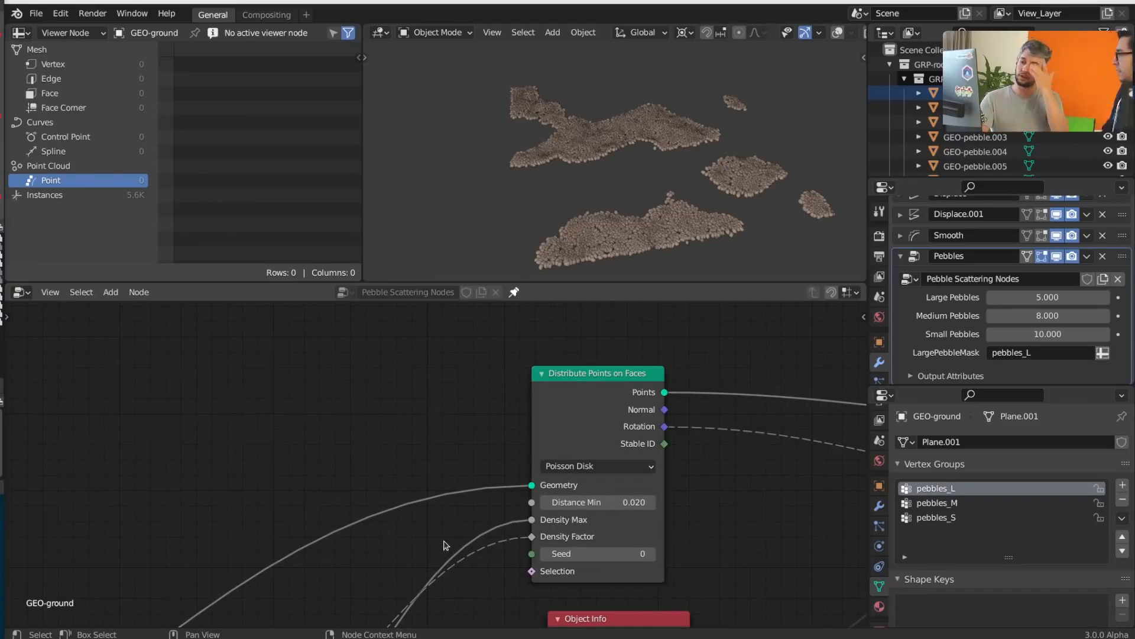
- Move the Object Info node away from Distribute Points on Faces, towards the Instance on Points node
{"action": "scroll", "coordinate": [453, 551], "scroll_direction": "down", "scroll_amount": 2}
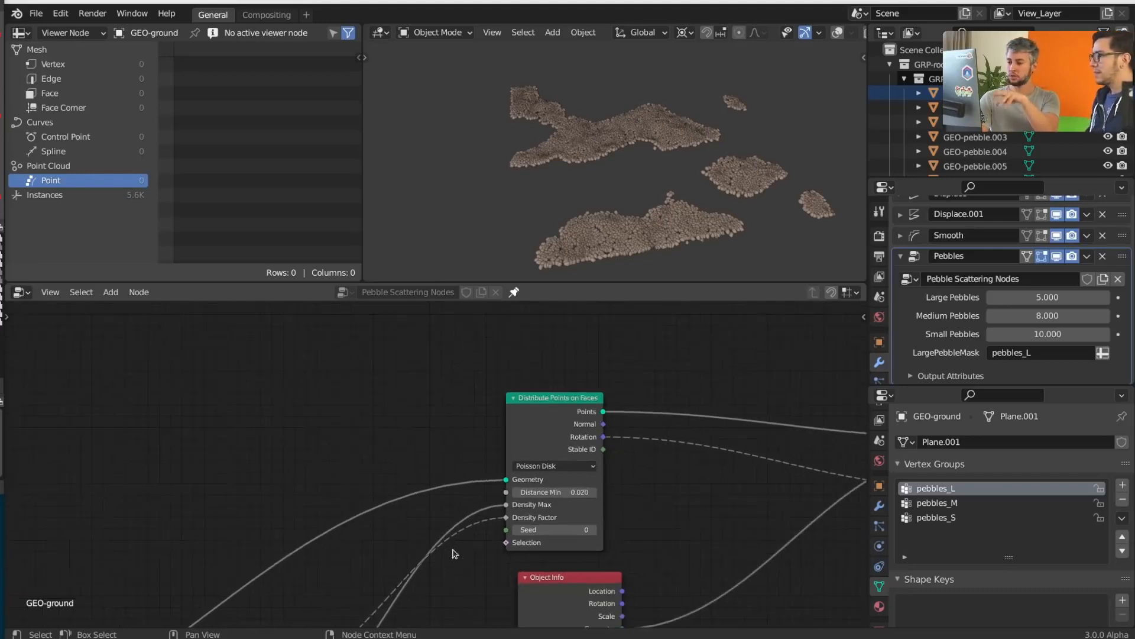
{"action": "middle_click_drag", "start_coordinate": [454, 552], "coordinate": [435, 404]}
{"action": "scroll", "coordinate": [539, 464], "scroll_direction": "down", "scroll_amount": 1}
{"action": "left_click_drag", "start_coordinate": [538, 462], "coordinate": [708, 419]}
{"action": "left_click", "coordinate": [527, 504]}
{"action": "middle_click_drag", "start_coordinate": [454, 529], "coordinate": [571, 575]}
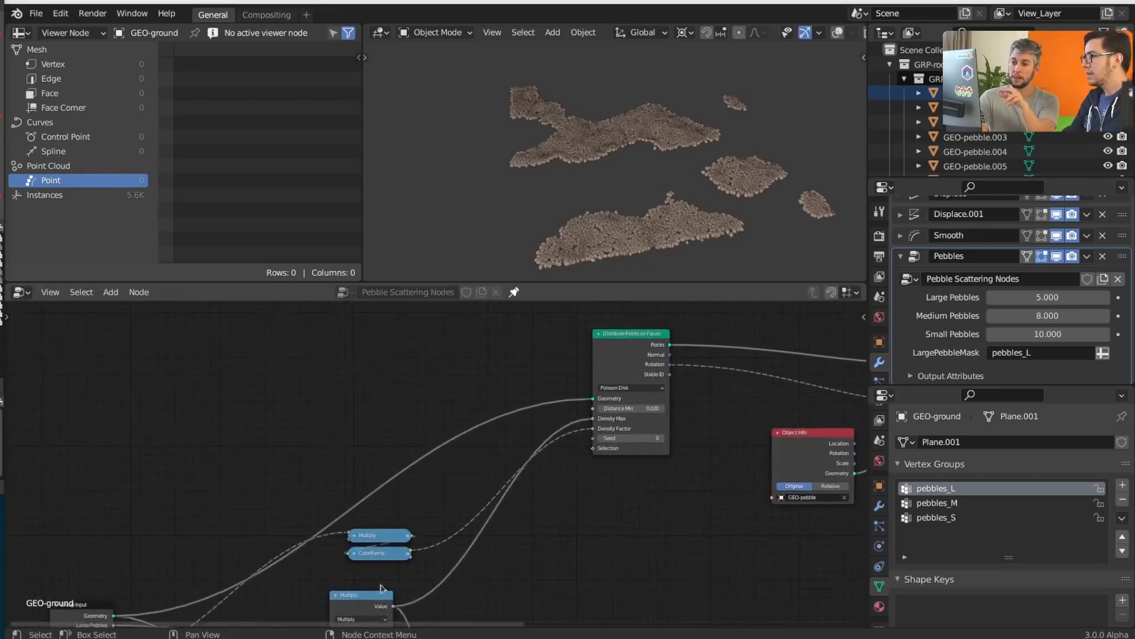
- Move the Distribute Points on Faces node farther from Instance on Points to make room between them
{"action": "left_click", "coordinate": [368, 554]}
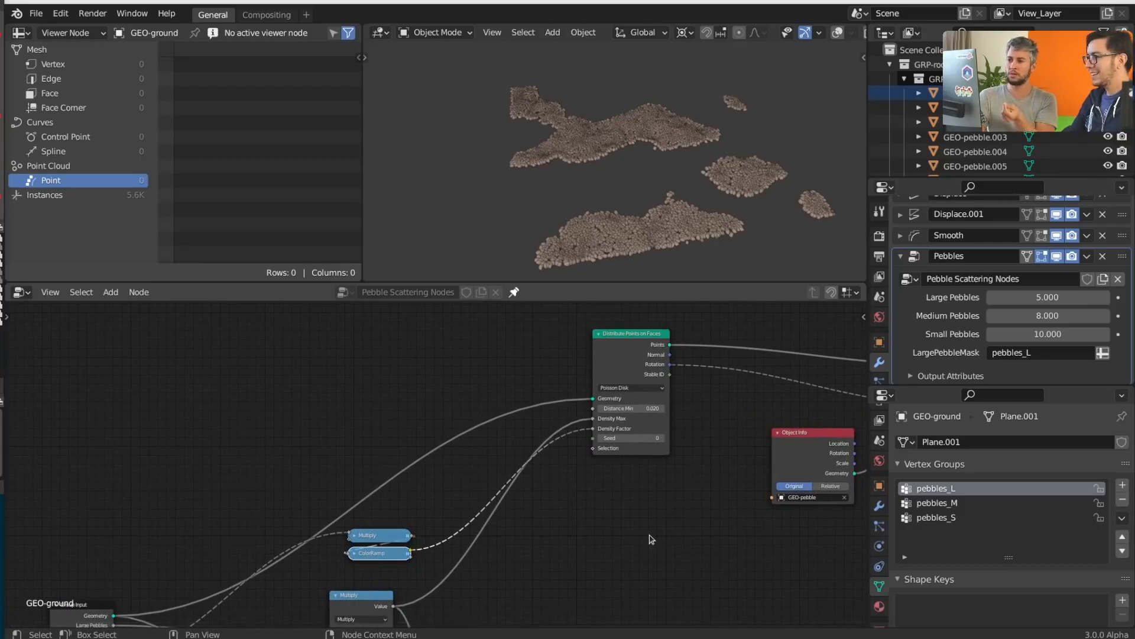
{"action": "middle_click_drag", "start_coordinate": [648, 523], "coordinate": [501, 520]}
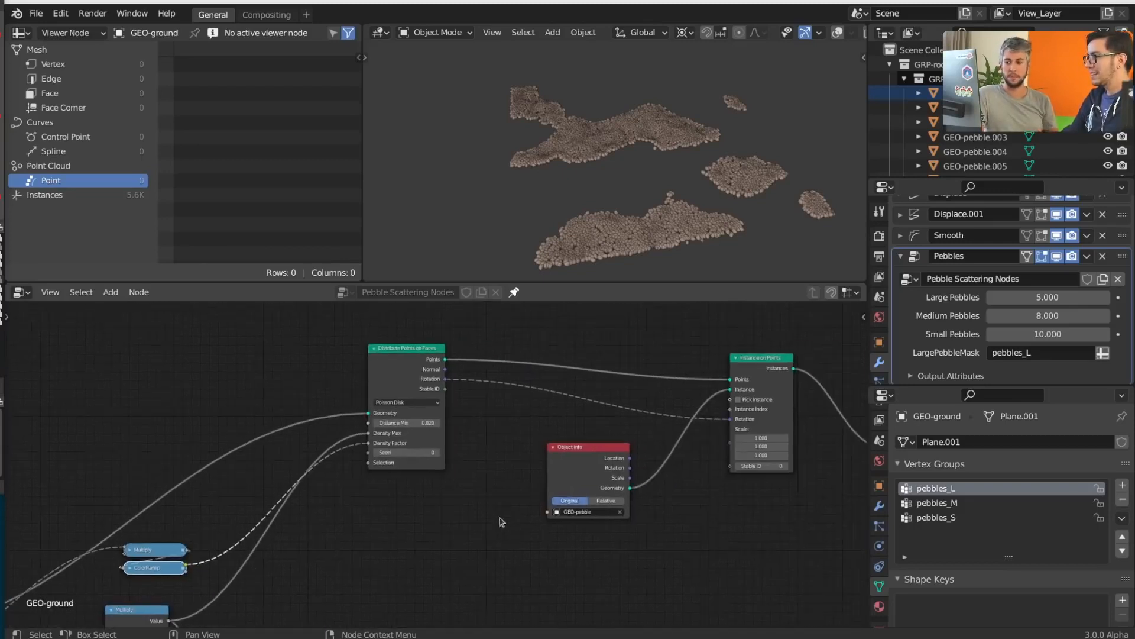
{"action": "scroll", "coordinate": [621, 391], "scroll_direction": "up", "scroll_amount": 2}
{"action": "left_click_drag", "start_coordinate": [388, 349], "coordinate": [268, 358]}
- Add a Random Value node between the Distribute Points on Faces and Instance on Points nodes
{"action": "key", "text": "shift+a"}
{"action": "mouse_move", "coordinate": [447, 464]}
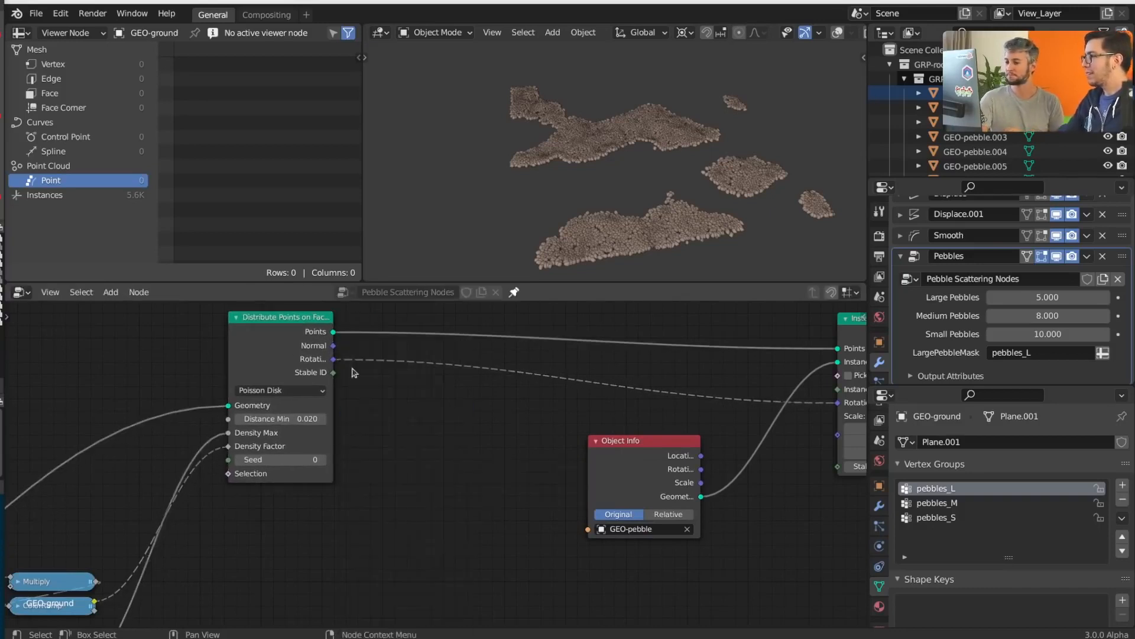
{"action": "key", "text": "shift+a"}
{"action": "left_click", "coordinate": [417, 358]}
{"action": "type", "text": "ra"}
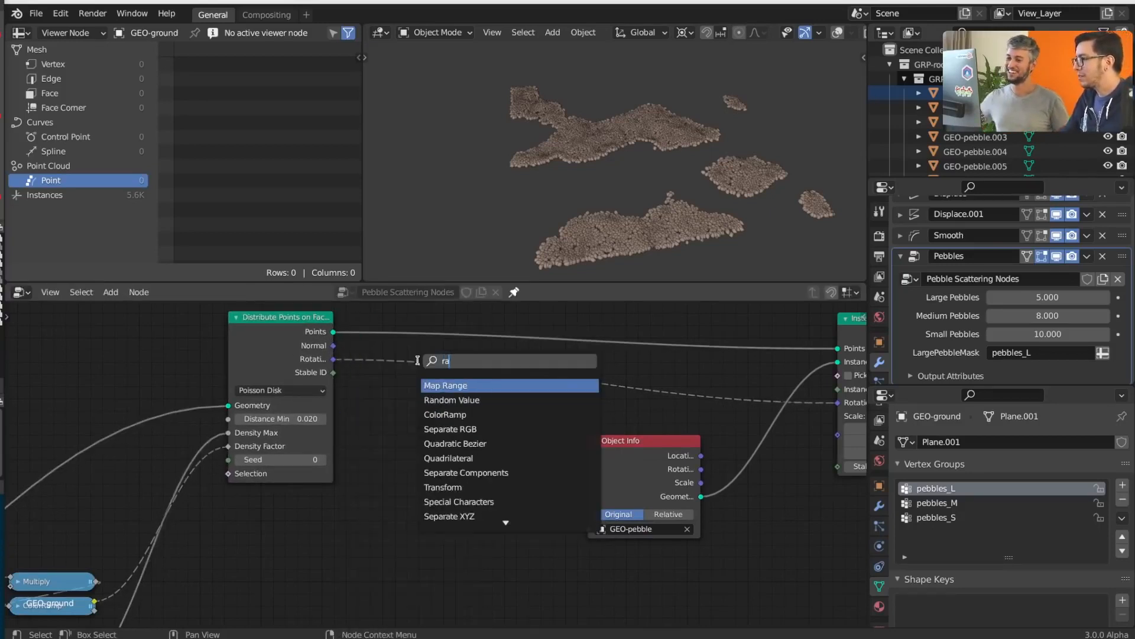
{"action": "type", "text": "nd"}
{"action": "key", "text": "Return"}
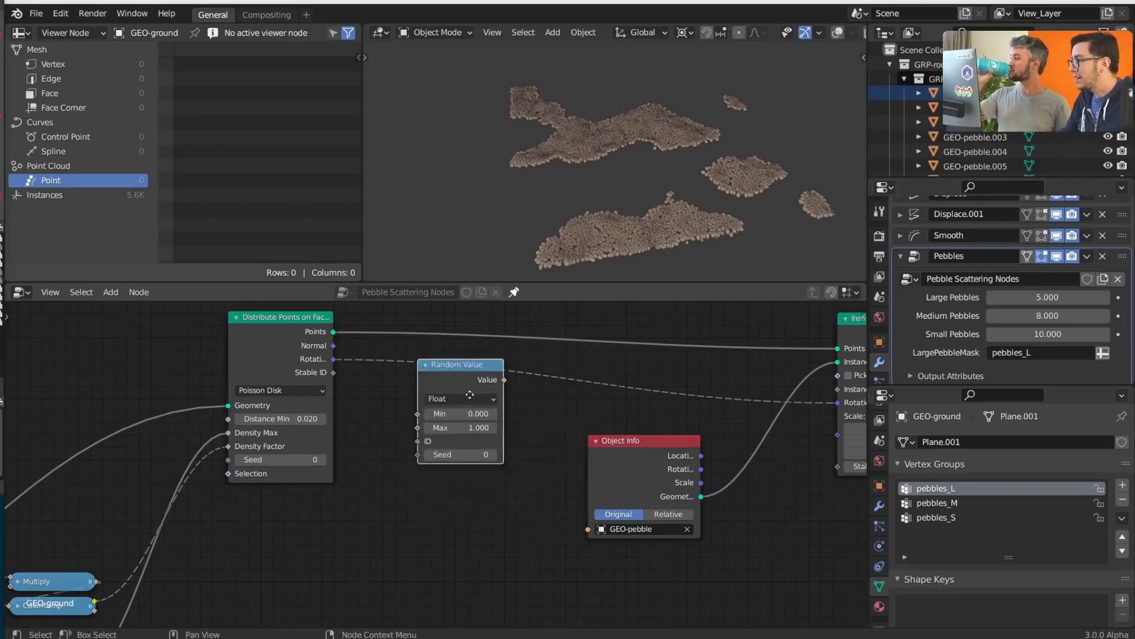
{"action": "left_click", "coordinate": [486, 430]}
- Move the Object Info node above the Points link and fit the Random Value node into the Rotation link
{"action": "left_click_drag", "start_coordinate": [675, 463], "coordinate": [596, 396]}
{"action": "middle_click_drag", "start_coordinate": [725, 485], "coordinate": [699, 616]}
{"action": "key", "text": "g"}
{"action": "left_click", "coordinate": [675, 406]}
{"action": "left_click_drag", "start_coordinate": [465, 550], "coordinate": [544, 567]}
{"action": "middle_click_drag", "start_coordinate": [614, 561], "coordinate": [600, 489]}
{"action": "left_click_drag", "start_coordinate": [535, 488], "coordinate": [612, 442]}
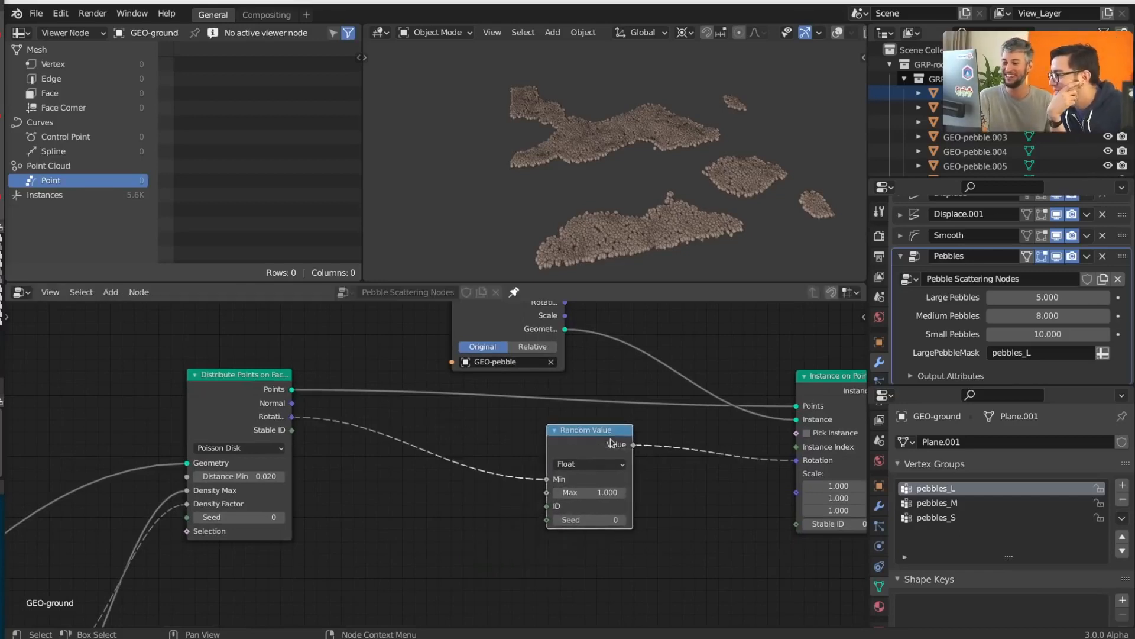
- Try the Vector data type on the Random Value node and set it back to Float
{"action": "left_click", "coordinate": [600, 465]}
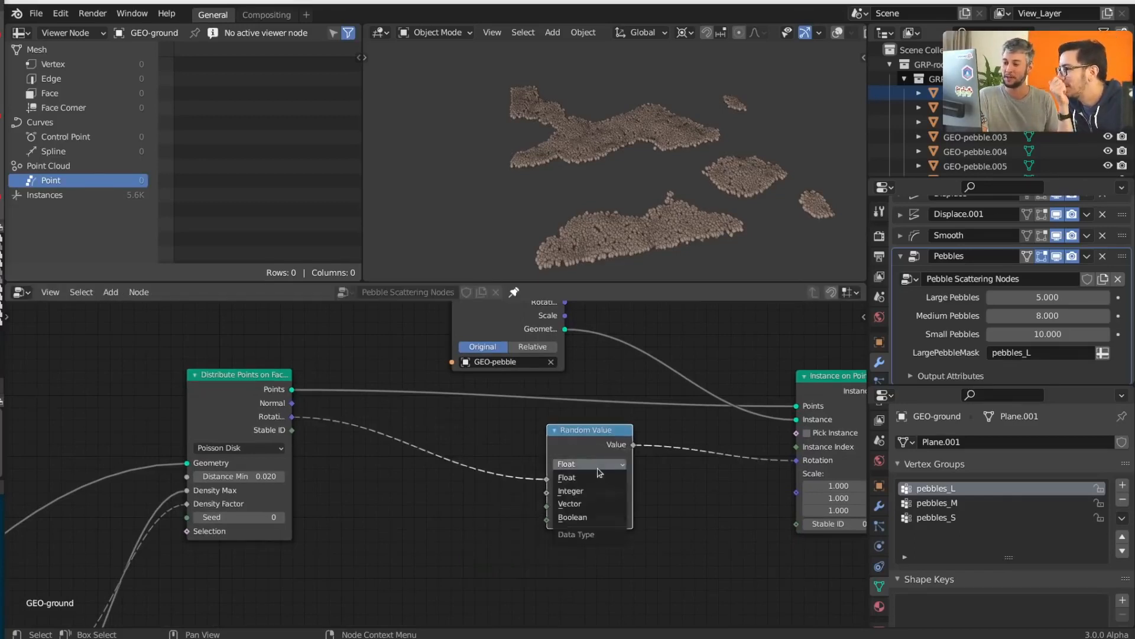
{"action": "left_click", "coordinate": [599, 512]}
{"action": "left_click_drag", "start_coordinate": [292, 417], "coordinate": [541, 484]}
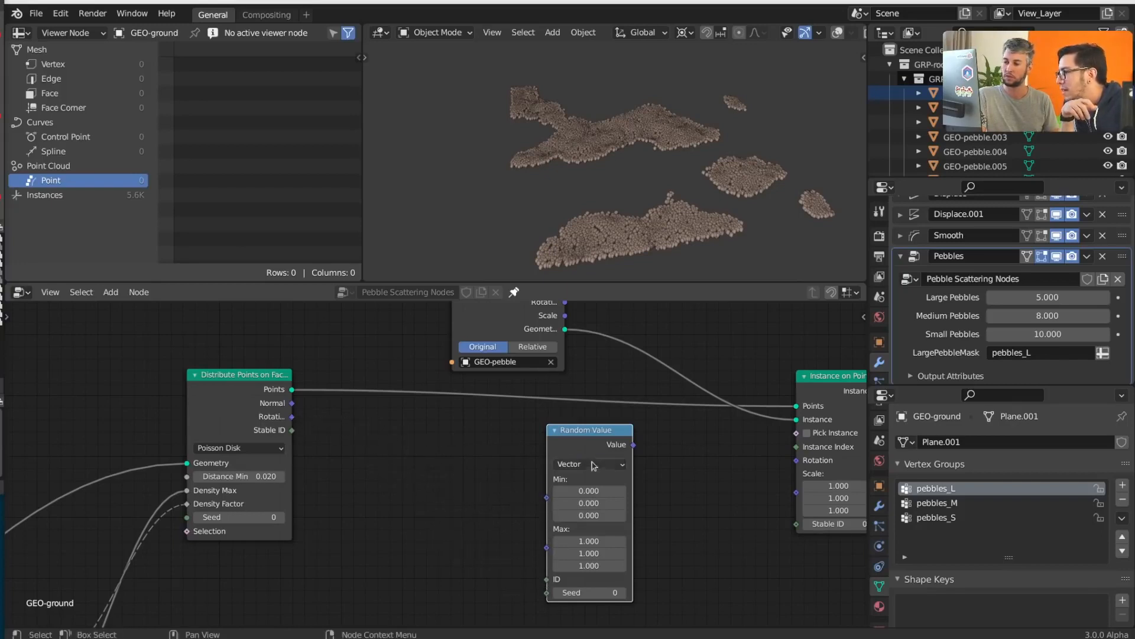
{"action": "left_click", "coordinate": [589, 464]}
{"action": "left_click", "coordinate": [582, 471]}
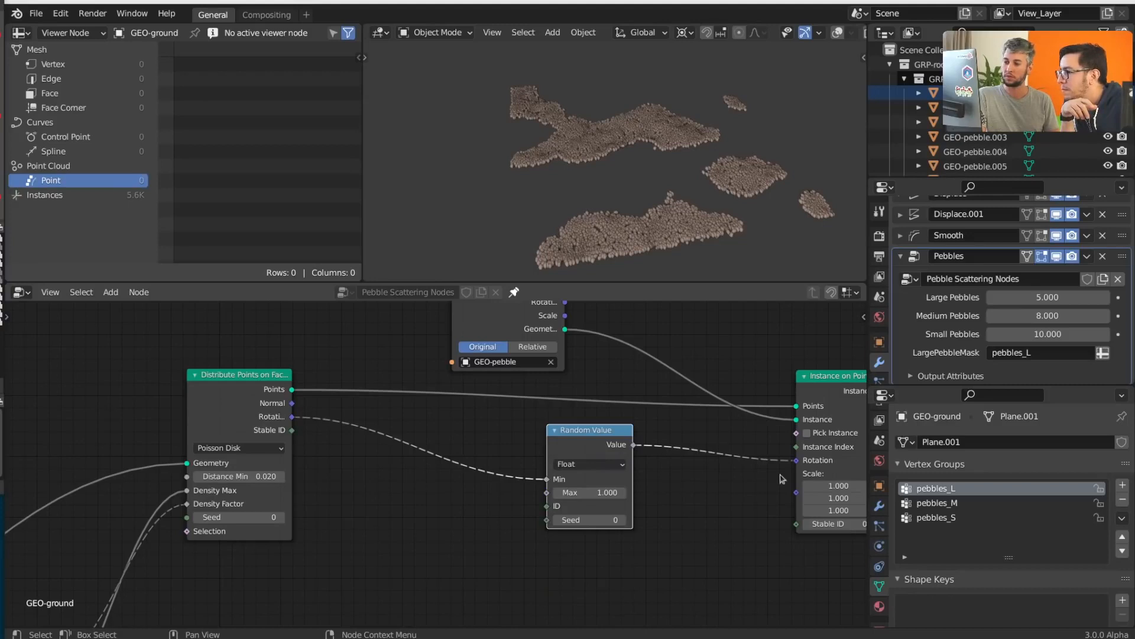
- Shift the Random Value node slightly towards Distribute Points on Faces and set its Max to about -1.6
{"action": "left_click_drag", "start_coordinate": [587, 432], "coordinate": [568, 433]}
{"action": "left_click_drag", "start_coordinate": [579, 493], "coordinate": [547, 493]}
{"action": "scroll", "coordinate": [712, 225], "scroll_direction": "up", "scroll_amount": 5}
{"action": "middle_click_drag", "start_coordinate": [712, 225], "coordinate": [651, 107], "text": "shift"}
{"action": "scroll", "coordinate": [651, 106], "scroll_direction": "up", "scroll_amount": 2}
{"action": "scroll", "coordinate": [650, 118], "scroll_direction": "down", "scroll_amount": 2}
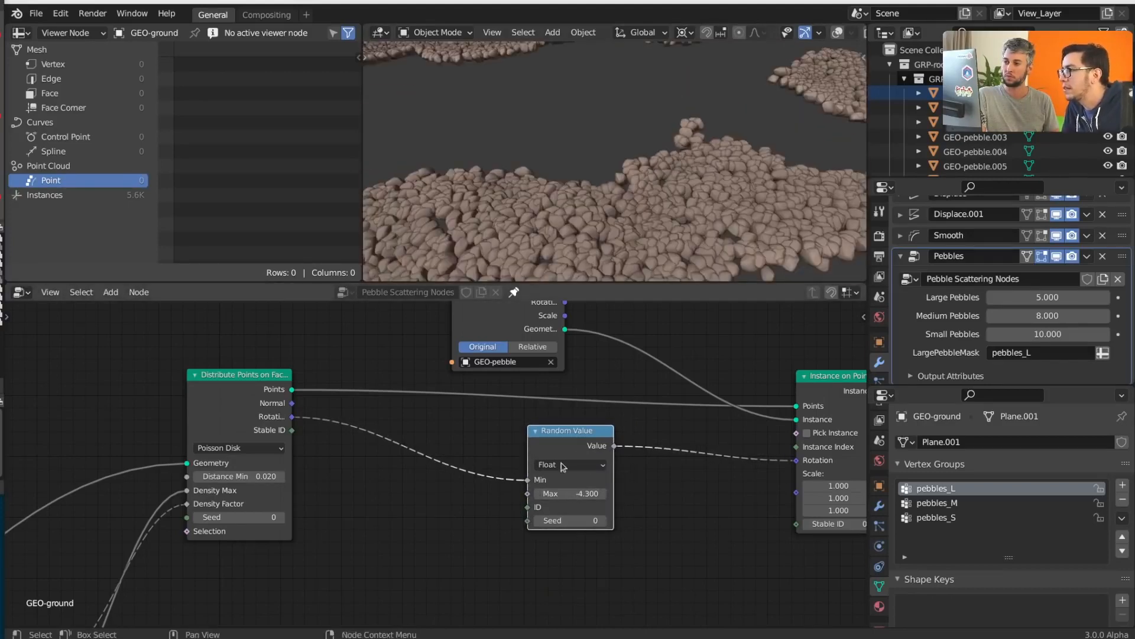
{"action": "left_click_drag", "start_coordinate": [568, 494], "coordinate": [583, 494]}
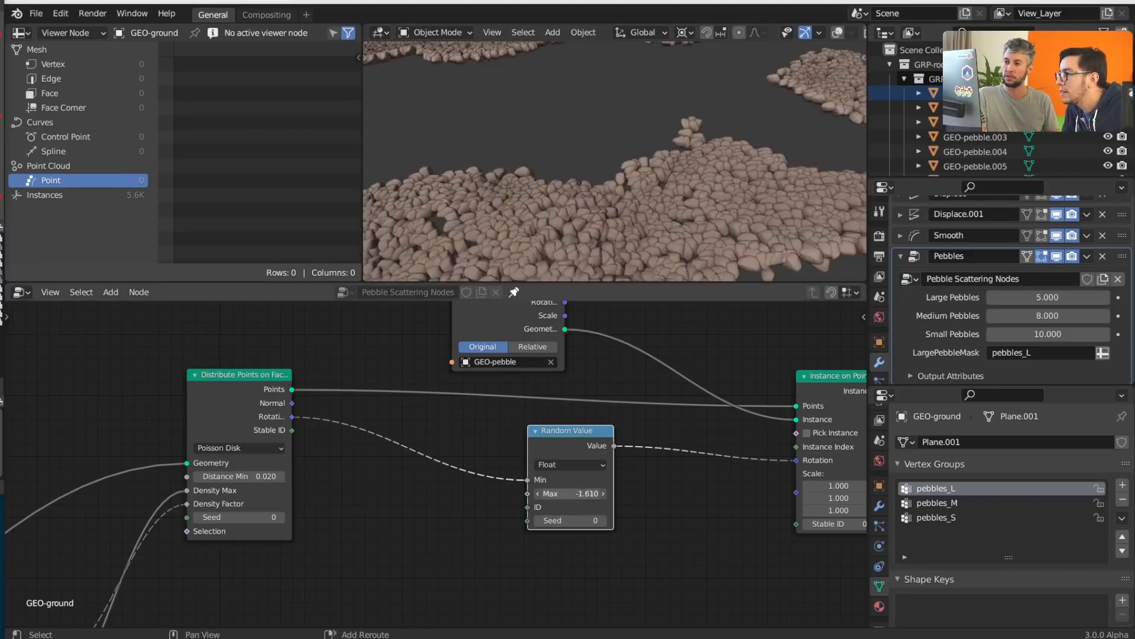
- Switch the Random Value node to Vector and link the Rotation output of Distribute Points on Faces to its Min input
{"action": "left_click", "coordinate": [569, 464]}
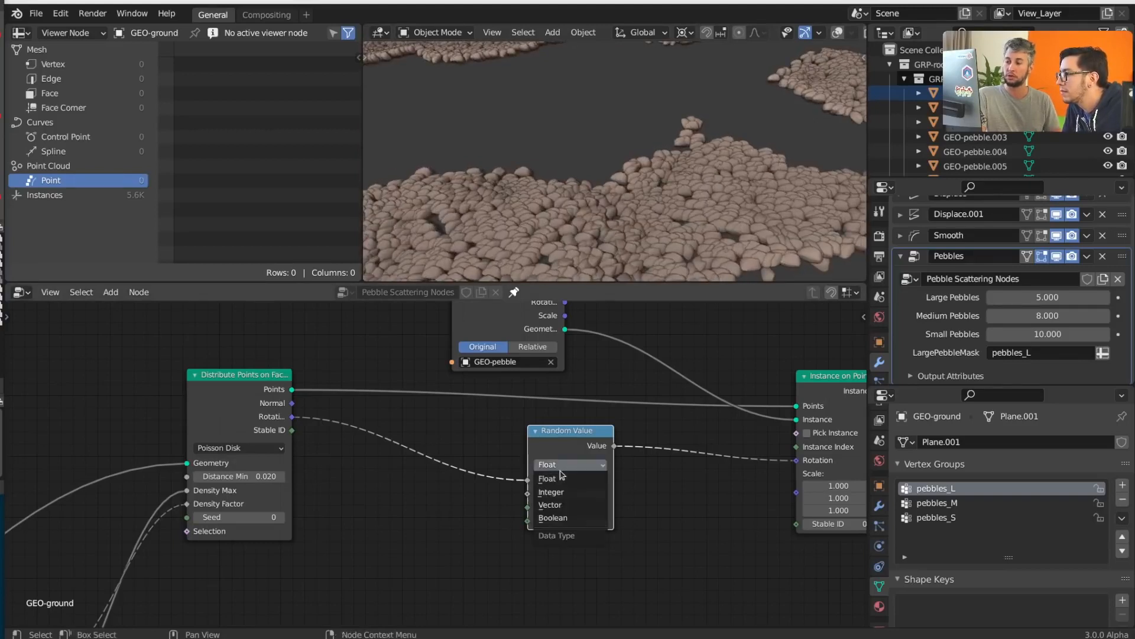
{"action": "left_click", "coordinate": [567, 508]}
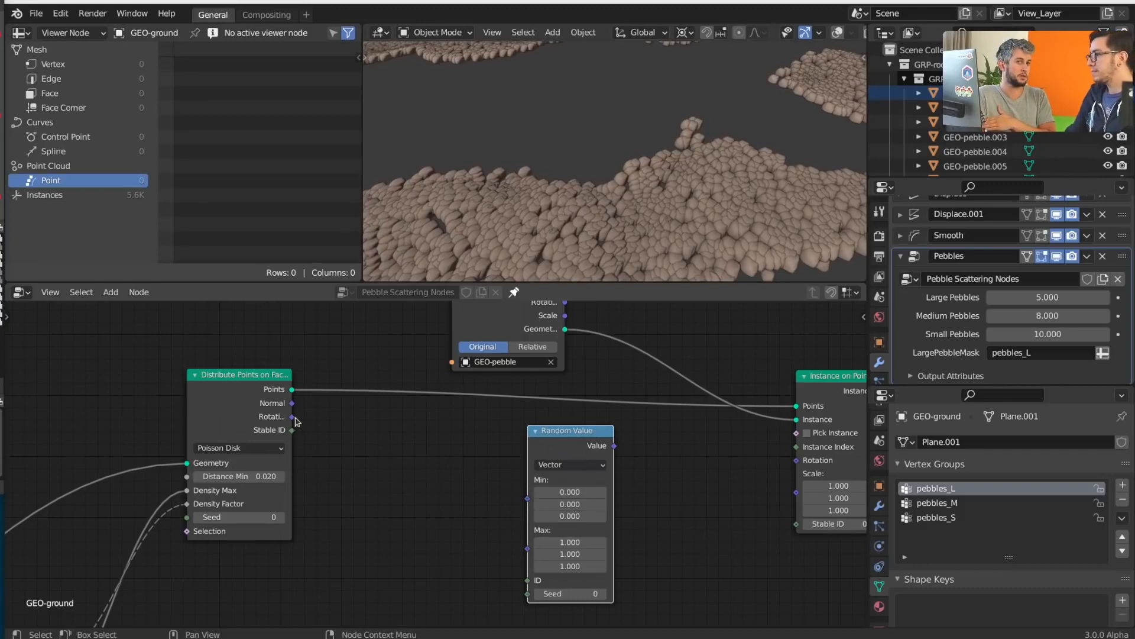
{"action": "left_click_drag", "start_coordinate": [292, 416], "coordinate": [544, 505]}
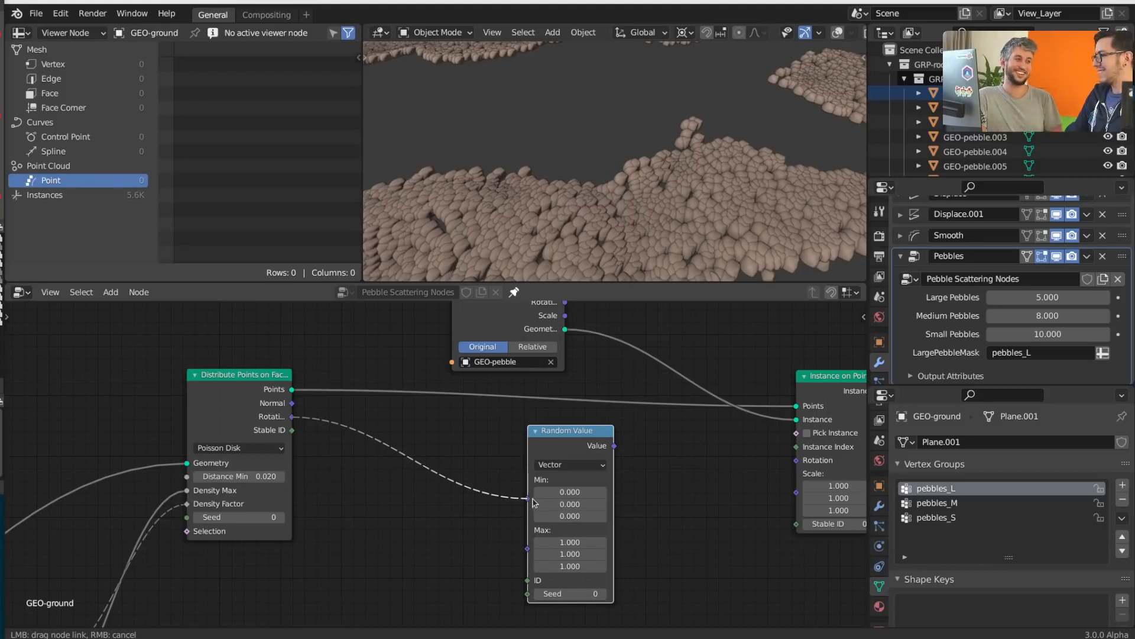
{"action": "left_click_drag", "start_coordinate": [533, 503], "coordinate": [528, 499]}
{"action": "left_click", "coordinate": [799, 464]}
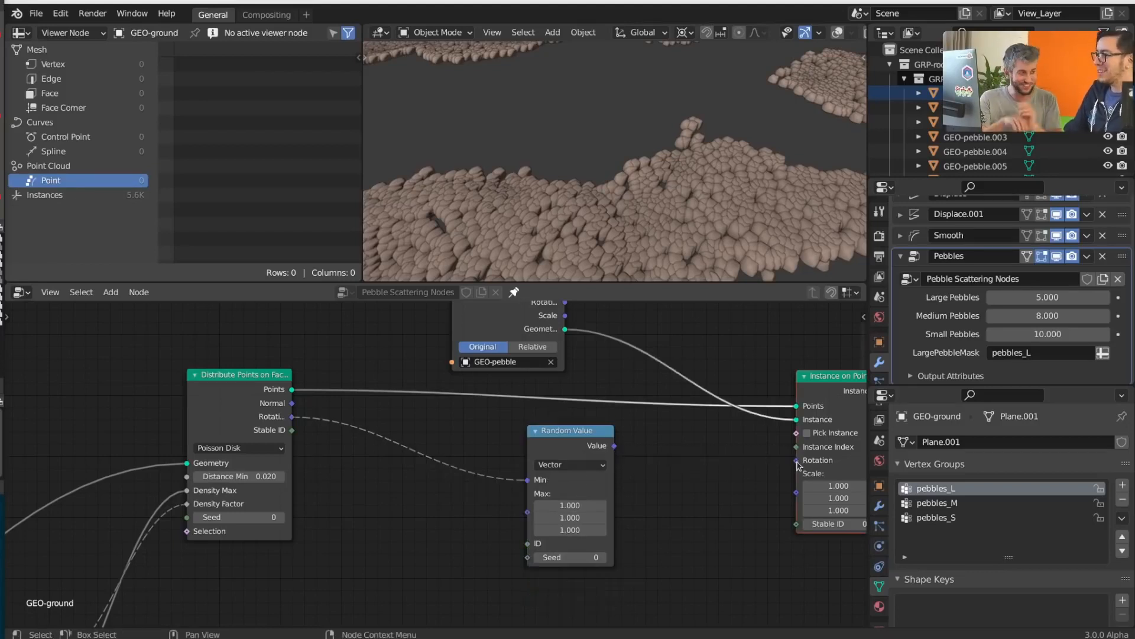
{"action": "left_click", "coordinate": [778, 470]}
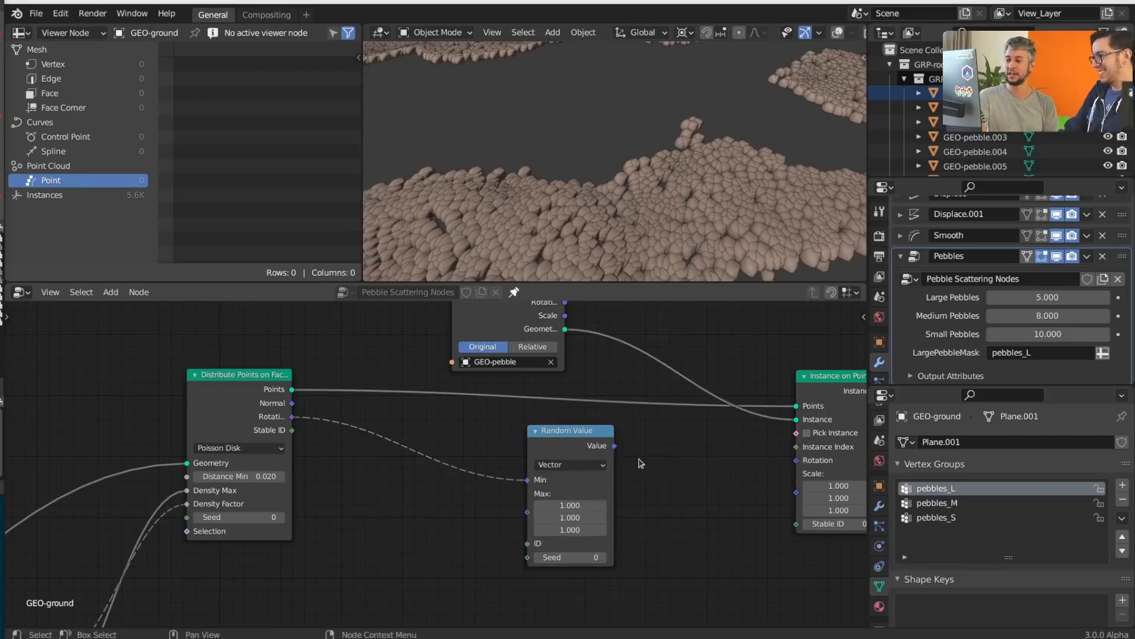
- Link the Random Value output to Rotation on Instance on Points, unlink its Min input, and shift the node towards Distribute Points on Faces
{"action": "left_click", "coordinate": [576, 446]}
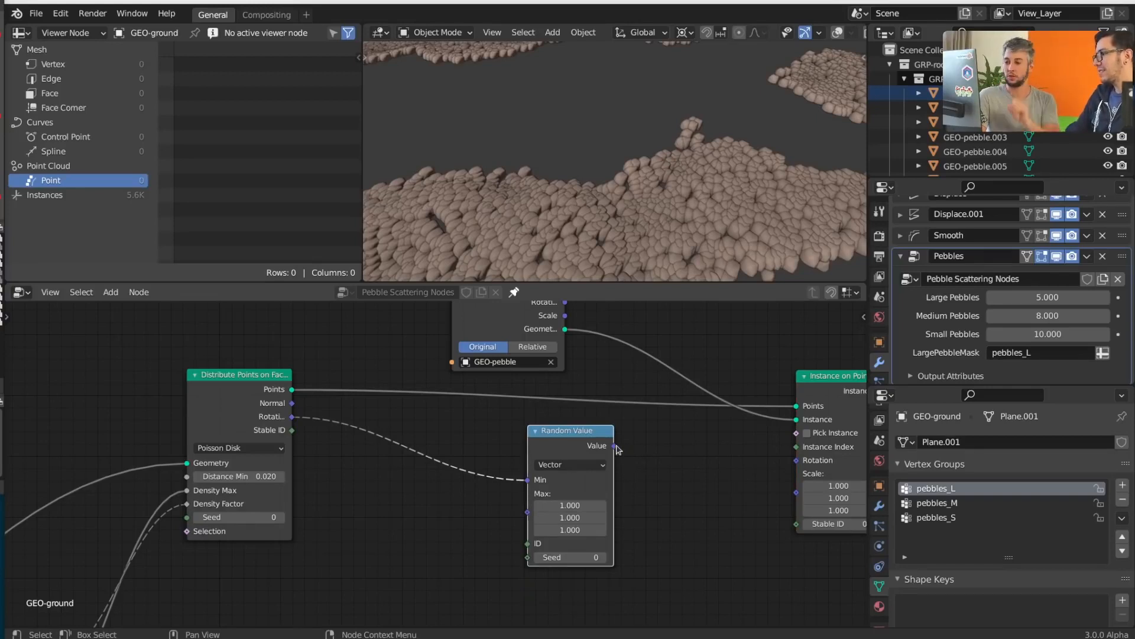
{"action": "left_click_drag", "start_coordinate": [615, 445], "coordinate": [799, 466]}
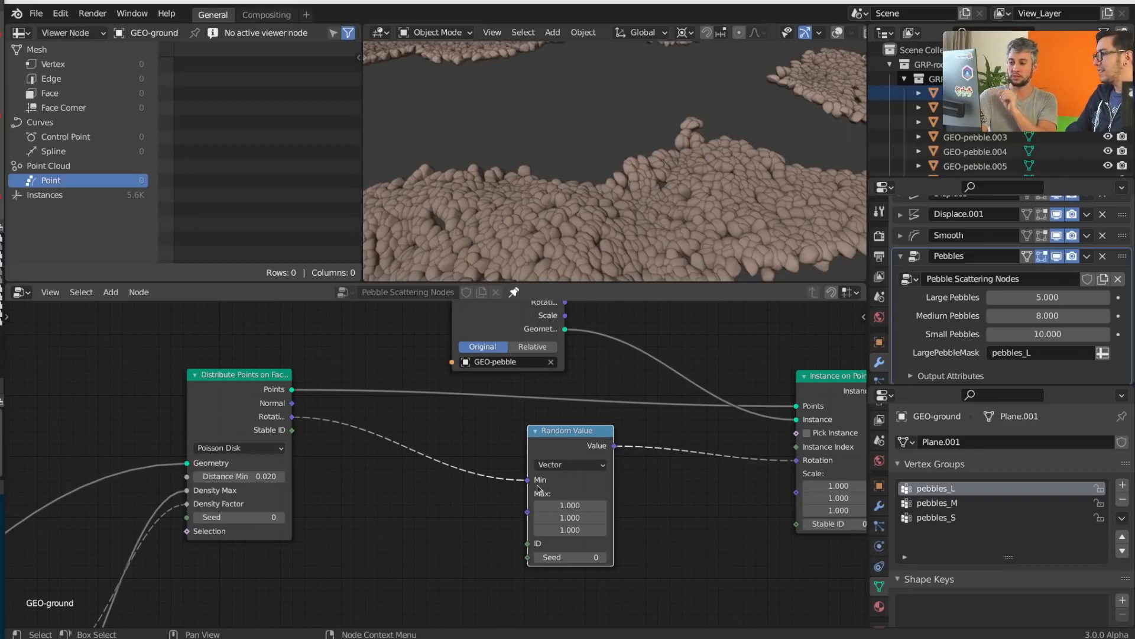
{"action": "left_click_drag", "start_coordinate": [528, 482], "coordinate": [421, 490]}
{"action": "left_click_drag", "start_coordinate": [582, 441], "coordinate": [517, 442]}
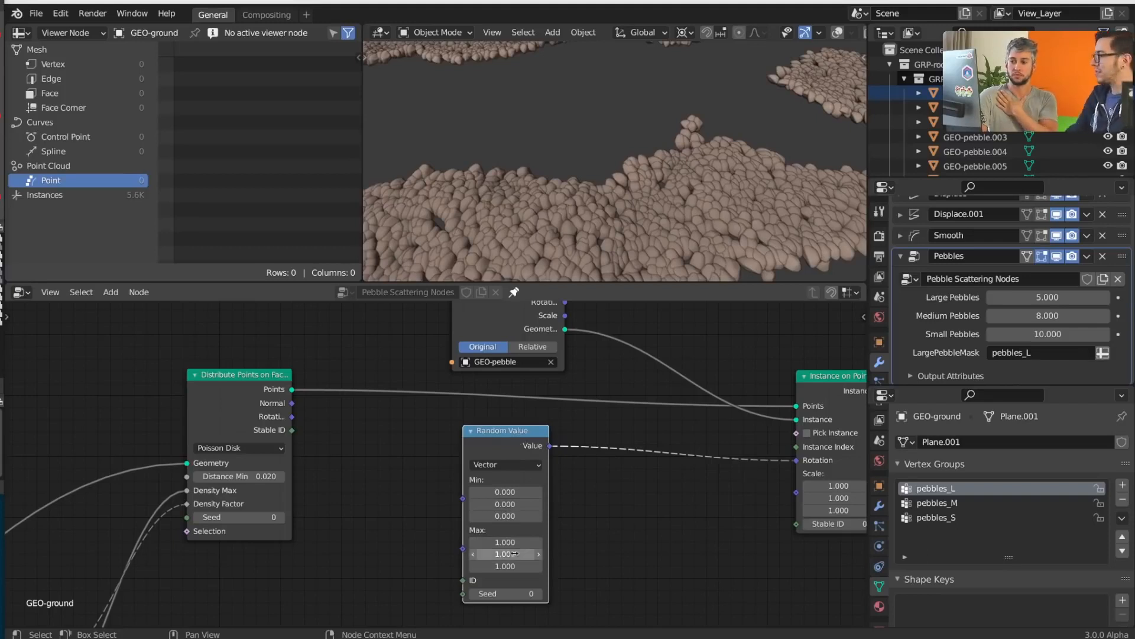
- Set all three Max components of the Random Value node to pi
{"action": "left_click_drag", "start_coordinate": [517, 542], "coordinate": [505, 566], "text": "alt"}
{"action": "type", "text": "pi"}
{"action": "key", "text": "Return"}
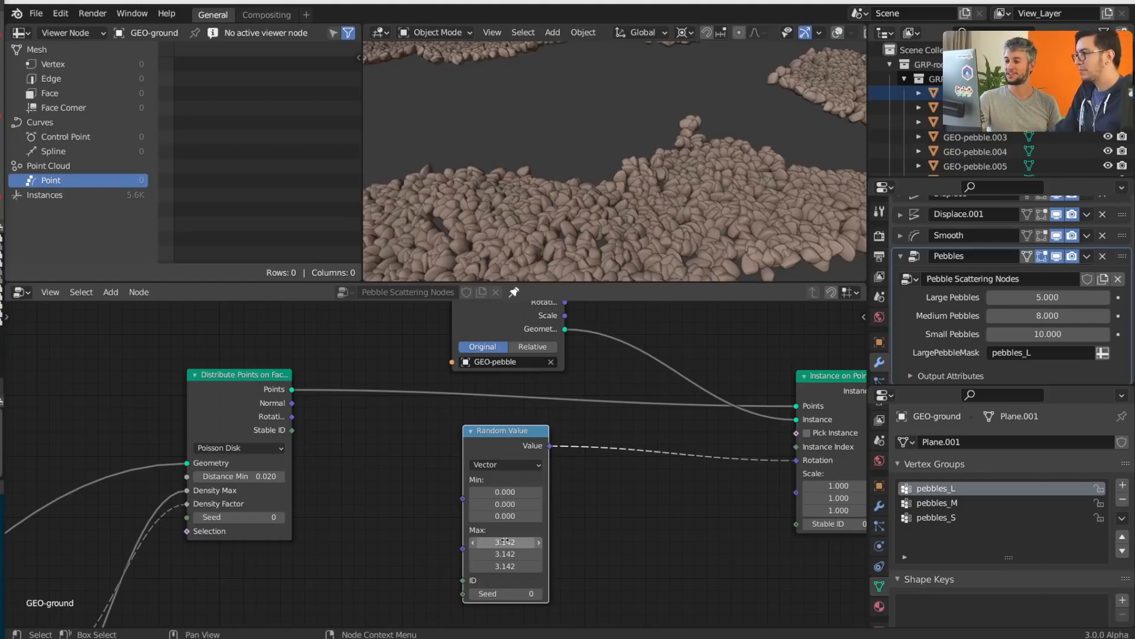
{"action": "scroll", "coordinate": [697, 204], "scroll_direction": "down", "scroll_amount": 5}
{"action": "scroll", "coordinate": [698, 188], "scroll_direction": "up", "scroll_amount": 3}
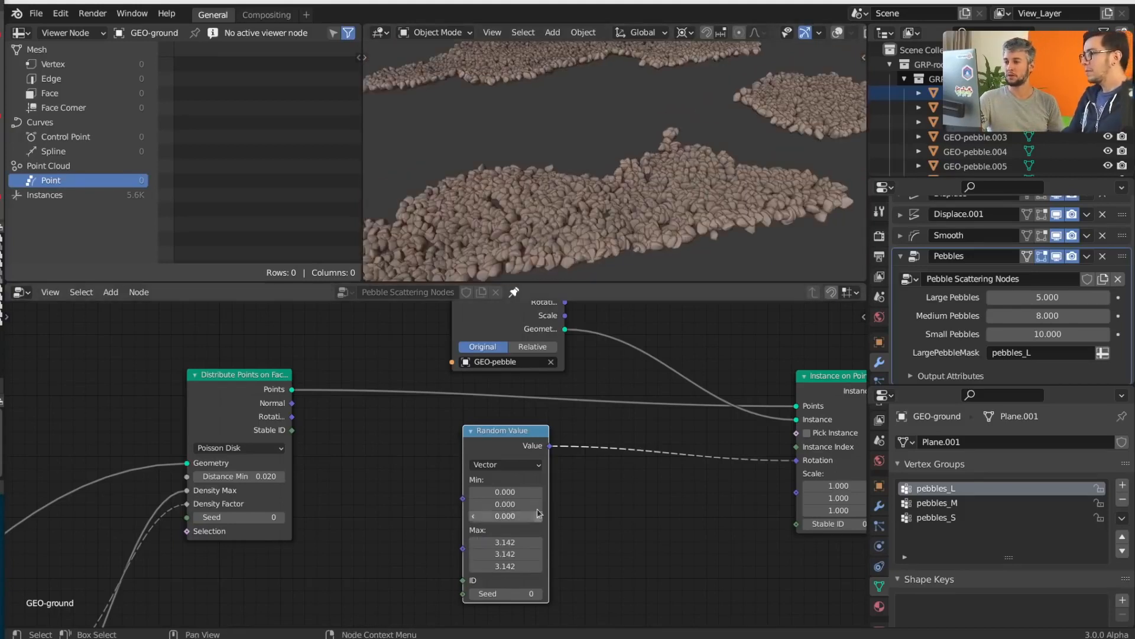
- Set all three Min components of the Random Value node to -pi
{"action": "left_click_drag", "start_coordinate": [540, 513], "coordinate": [512, 496]}
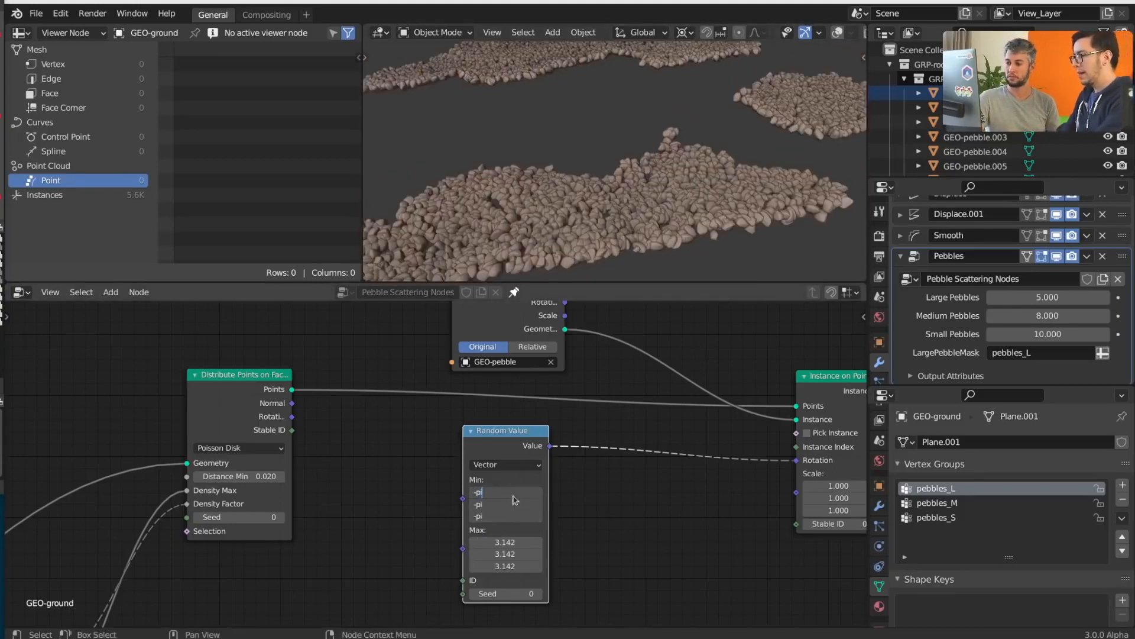
{"action": "type", "text": "-pi"}
{"action": "key", "text": "Return"}
{"action": "scroll", "coordinate": [535, 468], "scroll_direction": "up", "scroll_amount": 3}
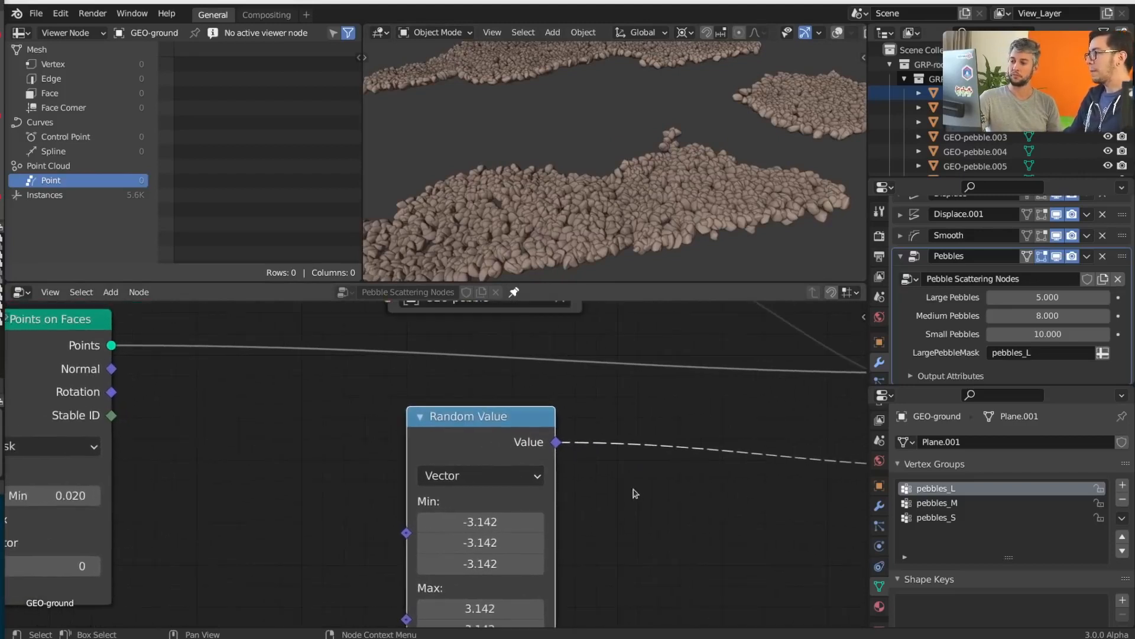
{"action": "scroll", "coordinate": [638, 223], "scroll_direction": "down", "scroll_amount": 2}
{"action": "scroll", "coordinate": [608, 515], "scroll_direction": "up", "scroll_amount": 1}
{"action": "middle_click_drag", "start_coordinate": [608, 528], "coordinate": [623, 424]}
{"action": "scroll", "coordinate": [597, 449], "scroll_direction": "down", "scroll_amount": 3}
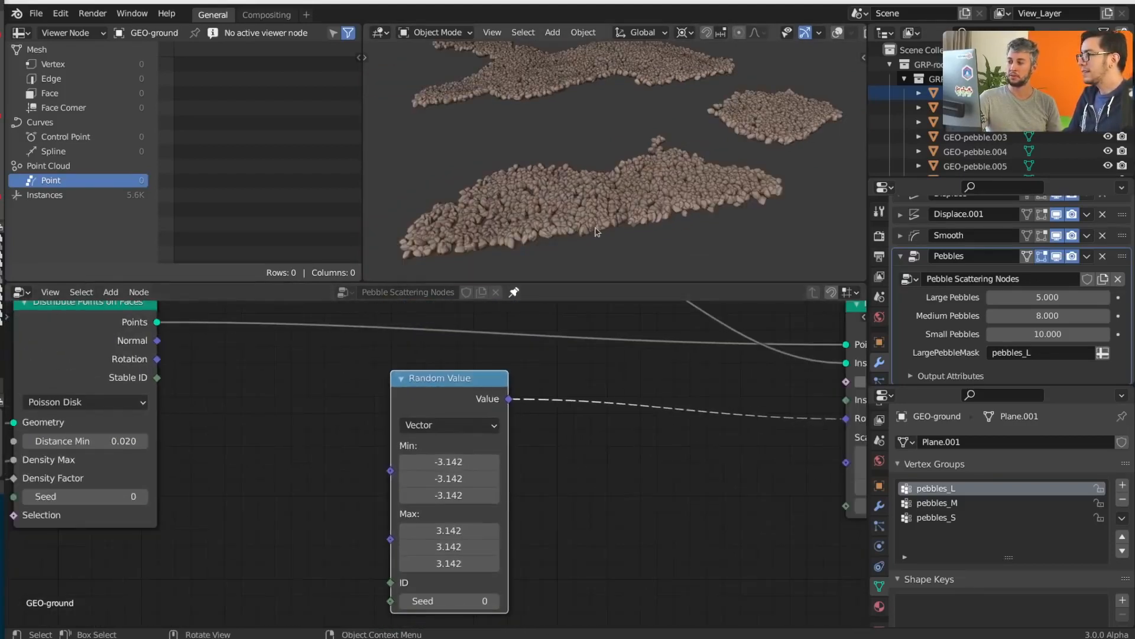
- Try lowering Large Pebbles to 4.850 while viewing the pebbles up close, and undo the change
{"action": "middle_click_drag", "start_coordinate": [625, 191], "coordinate": [655, 180]}
{"action": "scroll", "coordinate": [647, 173], "scroll_direction": "up", "scroll_amount": 5}
{"action": "scroll", "coordinate": [584, 440], "scroll_direction": "down", "scroll_amount": 2}
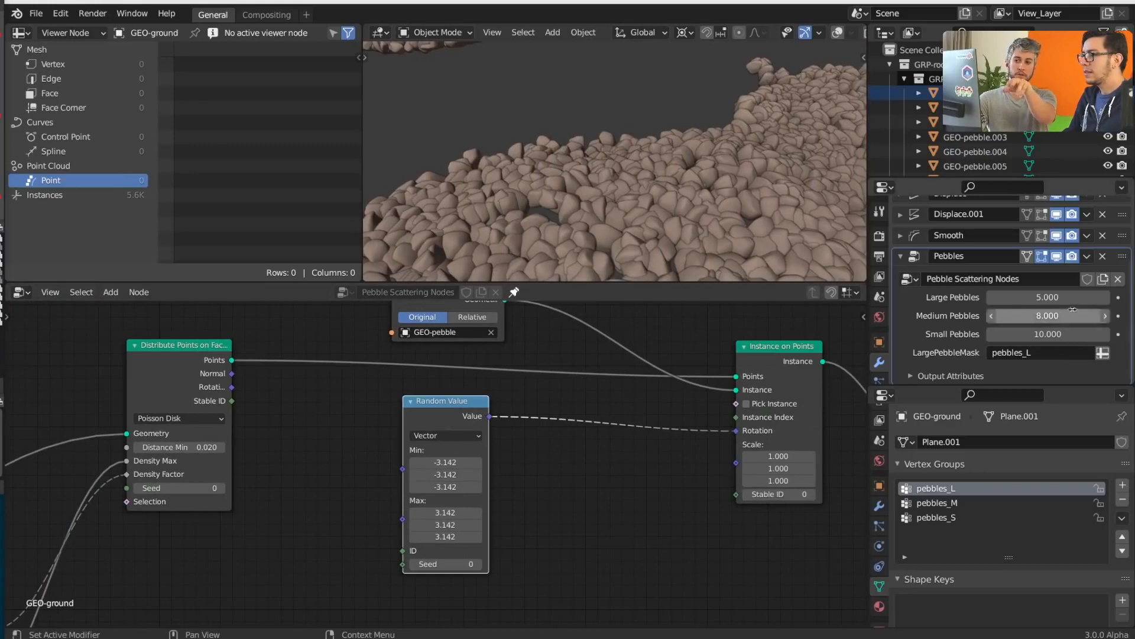
{"action": "left_click_drag", "start_coordinate": [1065, 297], "coordinate": [1048, 297]}
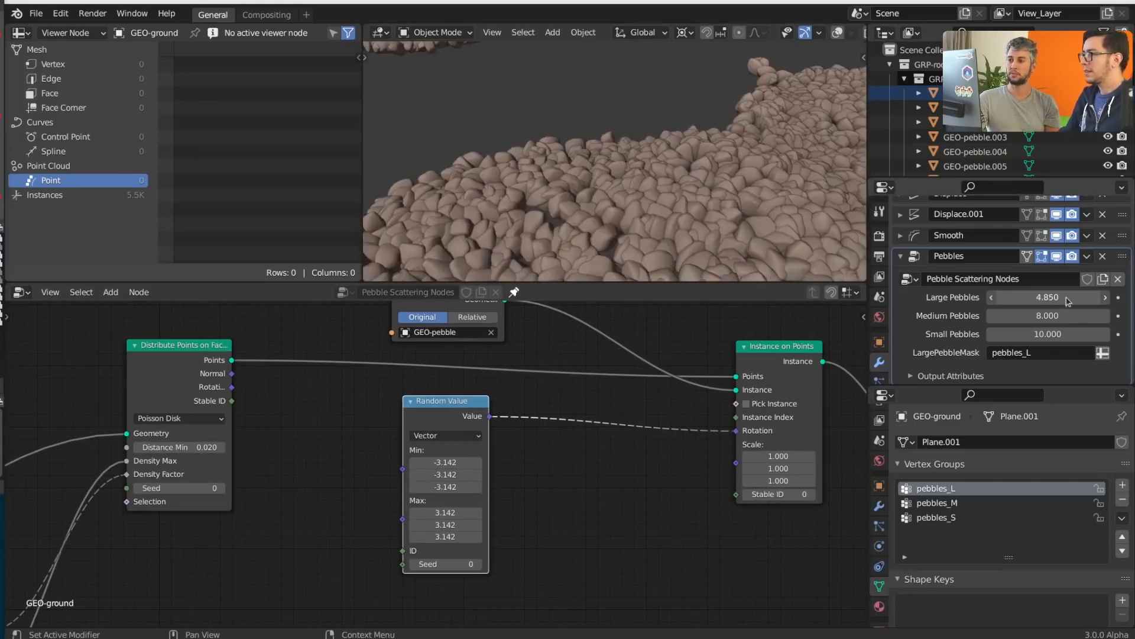
{"action": "key", "text": "ctrl+z"}
- Link Stable ID of Distribute Points on Faces to the Random Value node's ID and lower Large Pebbles to 3.400
{"action": "left_click_drag", "start_coordinate": [233, 401], "coordinate": [737, 496]}
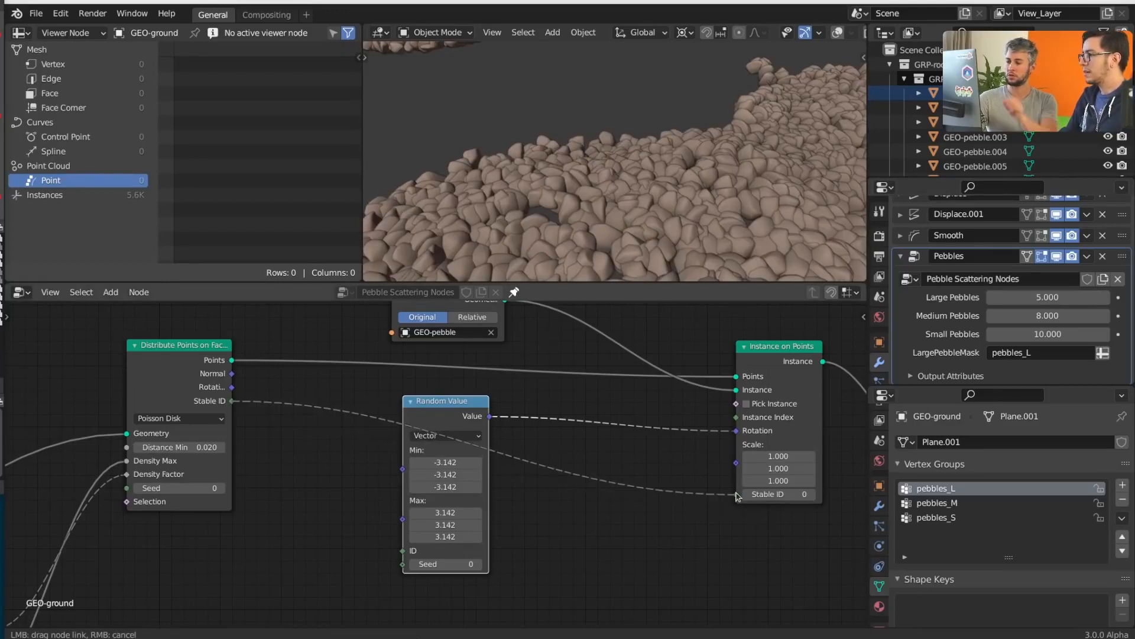
{"action": "left_click_drag", "start_coordinate": [737, 496], "coordinate": [403, 550]}
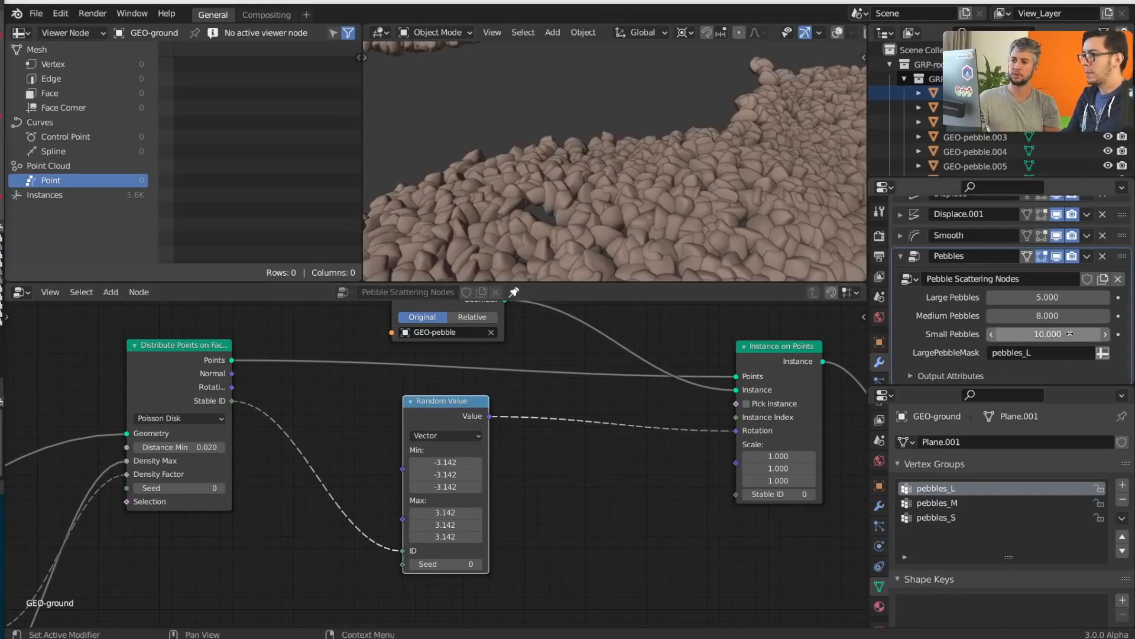
{"action": "left_click_drag", "start_coordinate": [1059, 297], "coordinate": [1013, 297]}
{"action": "scroll", "coordinate": [574, 437], "scroll_direction": "down", "scroll_amount": 2}
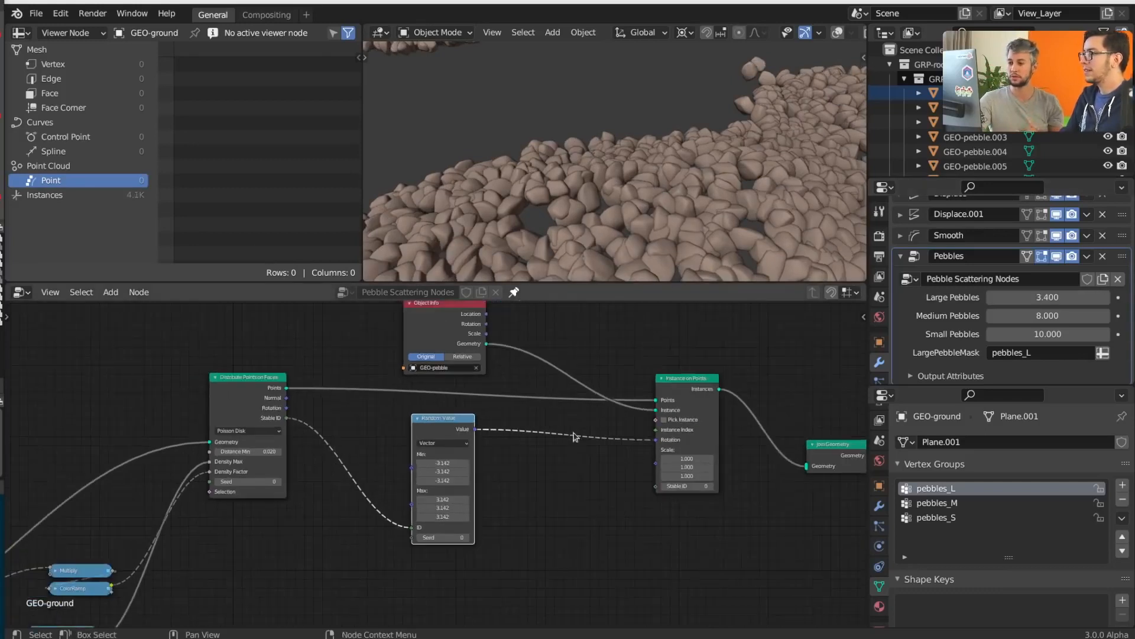
{"action": "scroll", "coordinate": [574, 441], "scroll_direction": "down", "scroll_amount": 1}
{"action": "scroll", "coordinate": [647, 172], "scroll_direction": "down", "scroll_amount": 6}
{"action": "scroll", "coordinate": [647, 172], "scroll_direction": "up", "scroll_amount": 2}
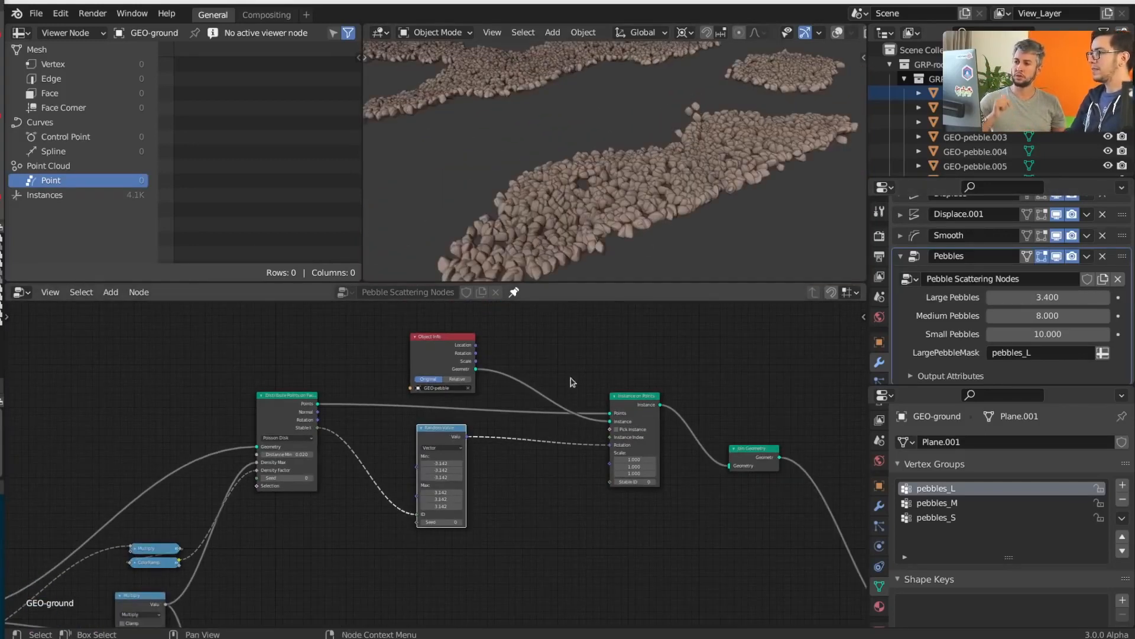
- Collapse the Random Value node and place a duplicate of it directly below
{"action": "middle_click_drag", "start_coordinate": [559, 417], "coordinate": [599, 394]}
{"action": "middle_click_drag", "start_coordinate": [557, 504], "coordinate": [497, 497]}
{"action": "scroll", "coordinate": [496, 490], "scroll_direction": "up", "scroll_amount": 9}
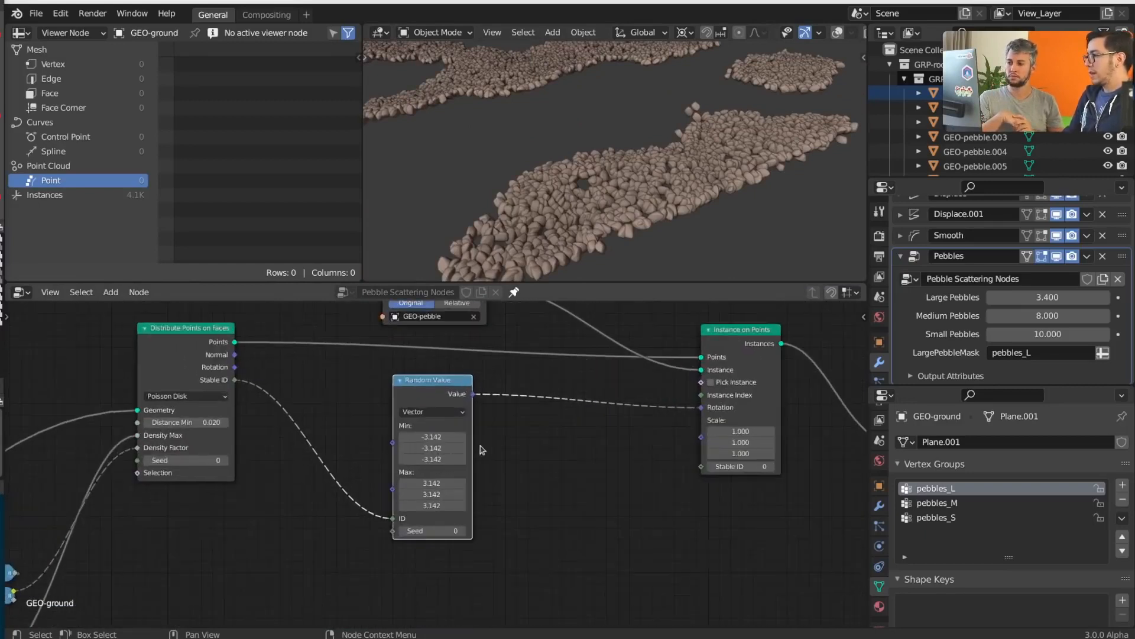
{"action": "key", "text": "h"}
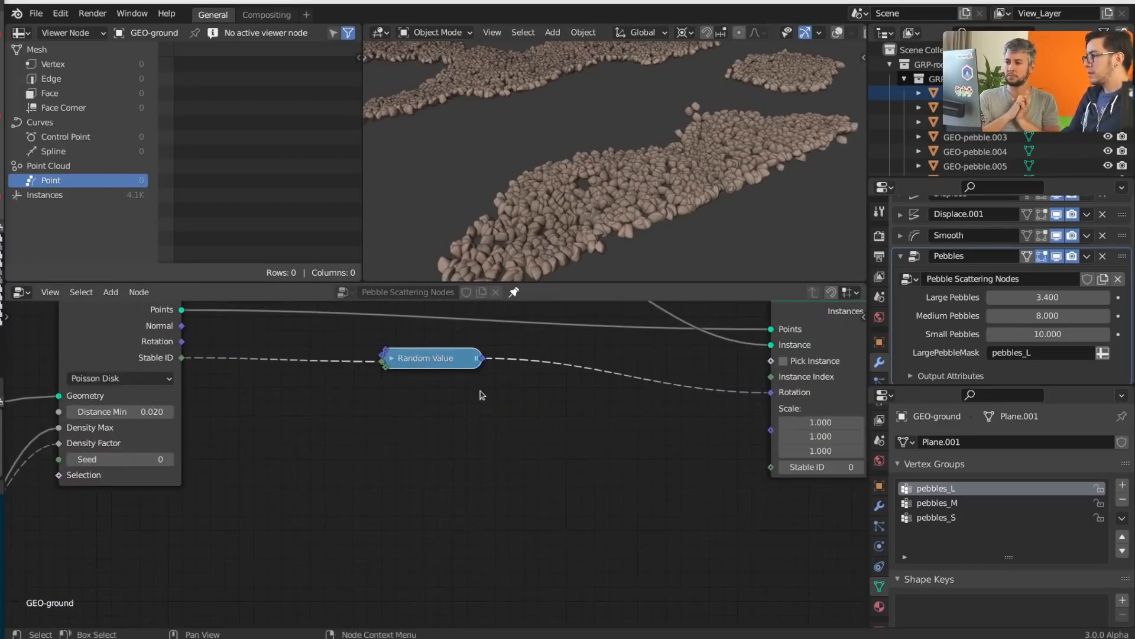
{"action": "key", "text": "shift+d"}
{"action": "key", "text": "y"}
{"action": "left_click", "coordinate": [467, 460]}
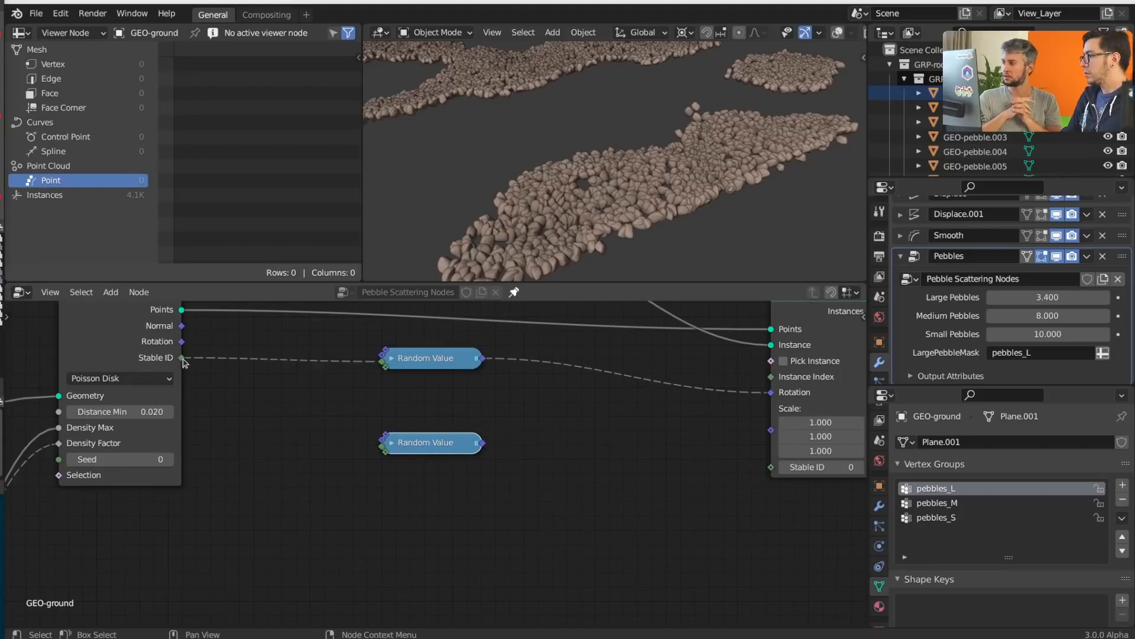
- Link Stable ID to the duplicate Random Value's Seed and its output to Scale, and switch its data type to Float
{"action": "left_click_drag", "start_coordinate": [182, 358], "coordinate": [385, 451]}
{"action": "key", "text": "h"}
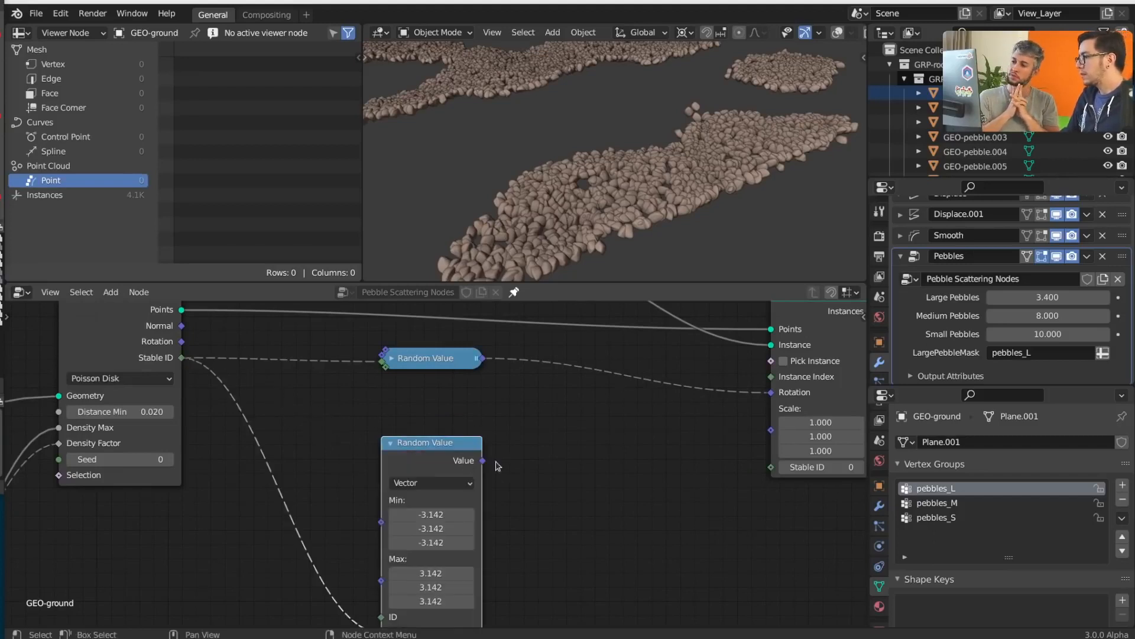
{"action": "left_click_drag", "start_coordinate": [482, 460], "coordinate": [771, 408]}
{"action": "left_click", "coordinate": [452, 483]}
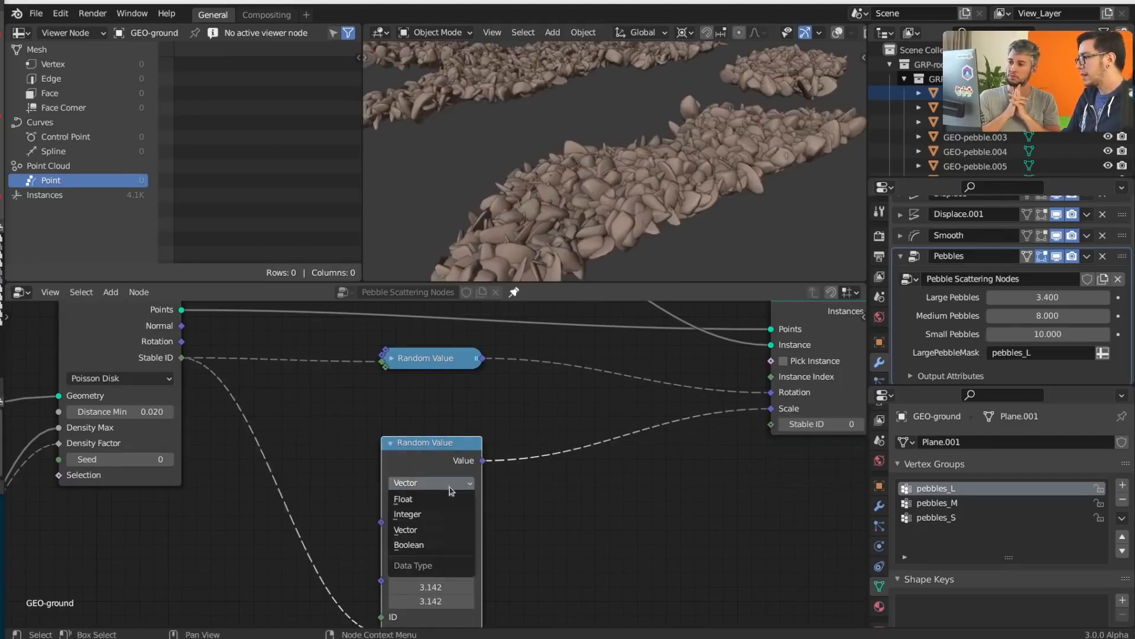
{"action": "left_click", "coordinate": [456, 499]}
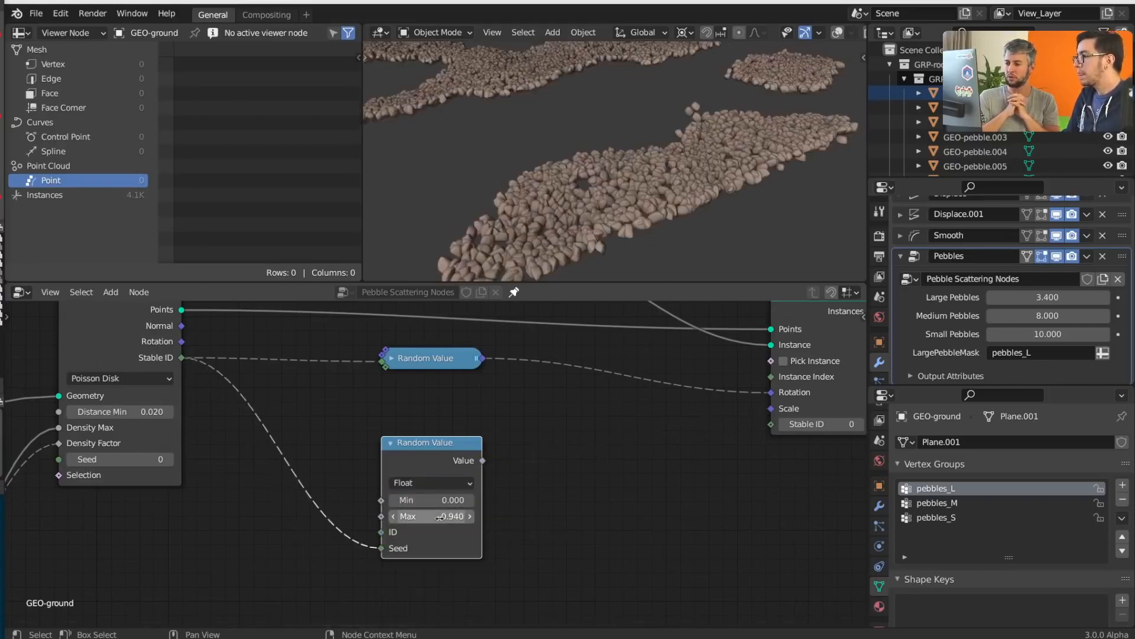
- Set the Float Random Value node's Min to 0.250 and Max to 0.600, matching the old scale Attribute Randomize node
{"action": "scroll", "coordinate": [427, 517], "scroll_direction": "down", "scroll_amount": 5}
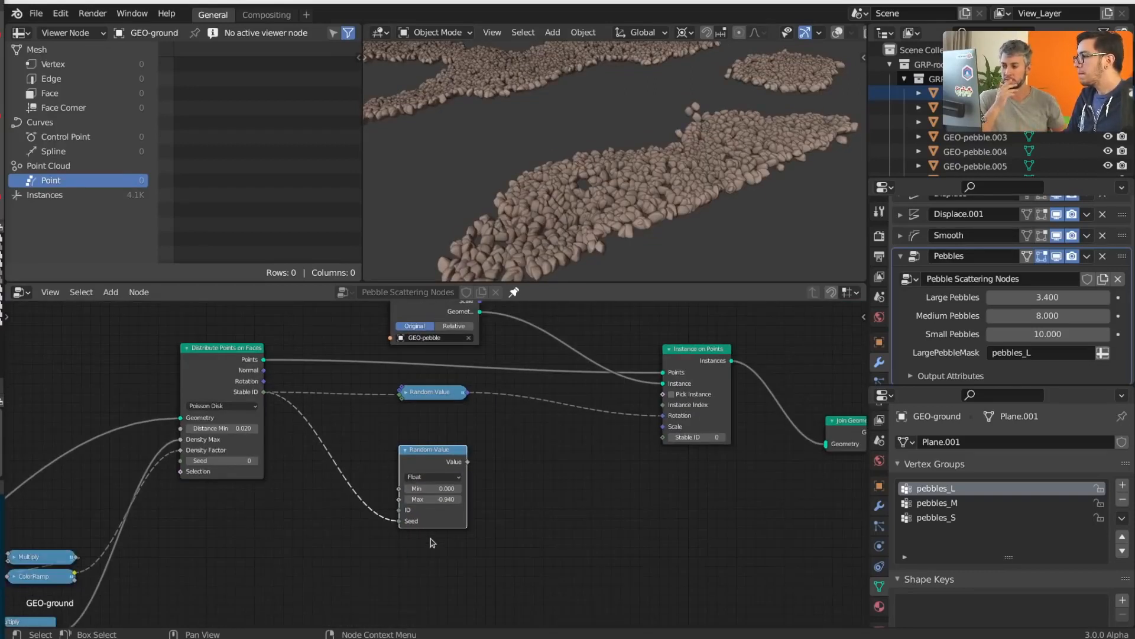
{"action": "middle_click_drag", "start_coordinate": [376, 620], "coordinate": [490, 428]}
{"action": "scroll", "coordinate": [558, 514], "scroll_direction": "up", "scroll_amount": 2}
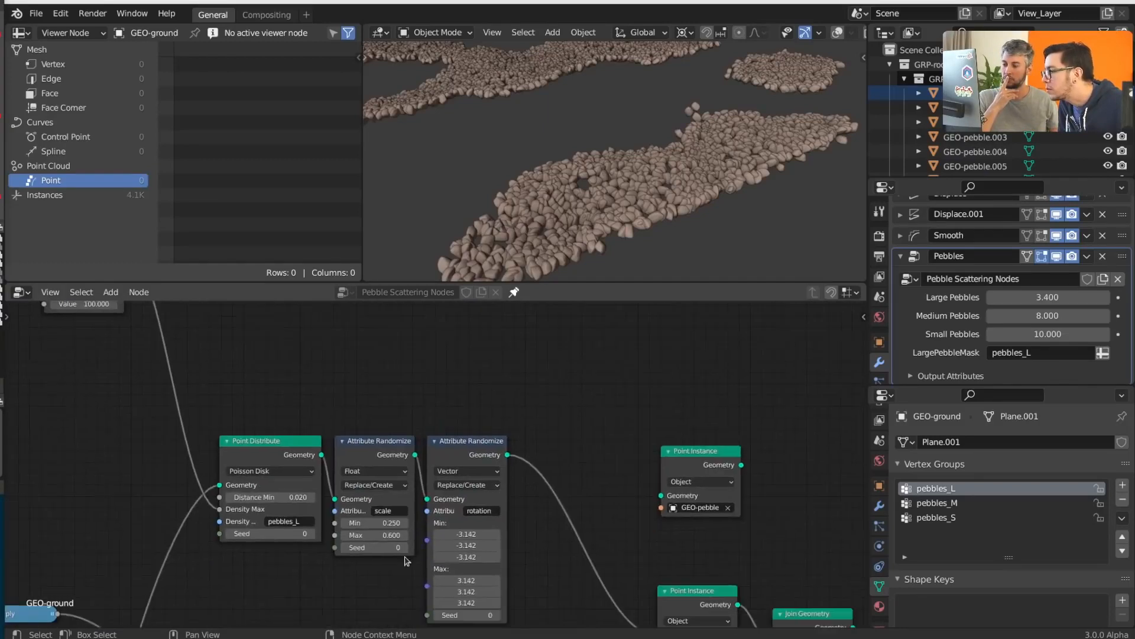
{"action": "middle_click_drag", "start_coordinate": [376, 625], "coordinate": [387, 544]}
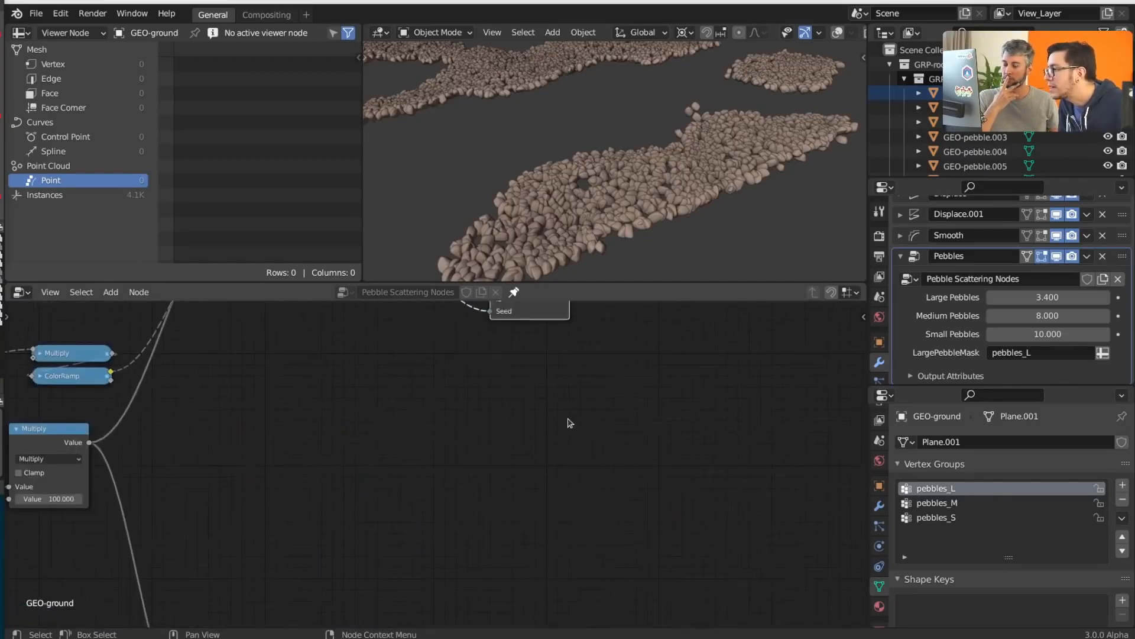
{"action": "middle_click_drag", "start_coordinate": [573, 423], "coordinate": [570, 524]}
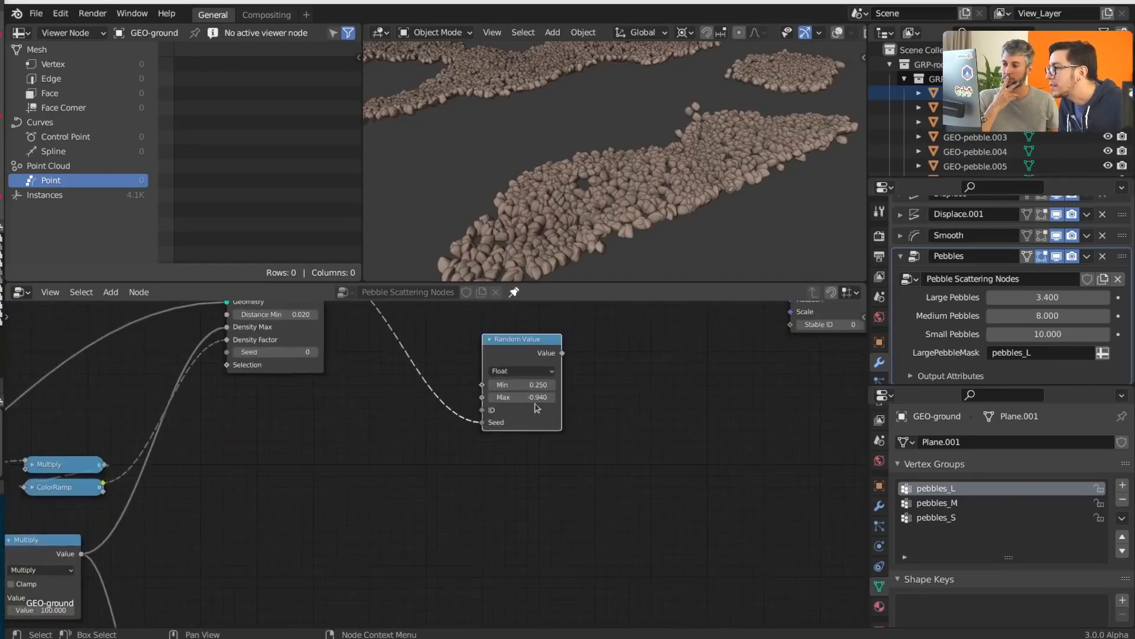
{"action": "key", "text": "ctrl+z"}
{"action": "middle_click_drag", "start_coordinate": [534, 400], "coordinate": [537, 520]}
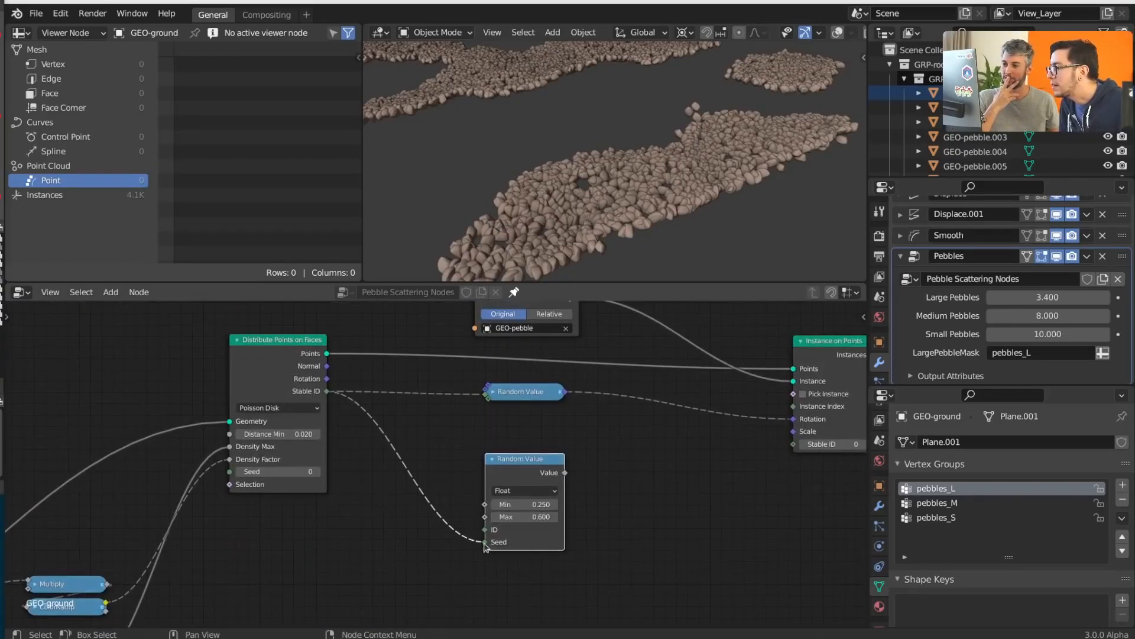
- Move the Stable ID link from Seed to ID on the Float Random Value node and link its Value output to Scale
{"action": "left_click_drag", "start_coordinate": [485, 541], "coordinate": [485, 529]}
{"action": "left_click_drag", "start_coordinate": [565, 472], "coordinate": [792, 435]}
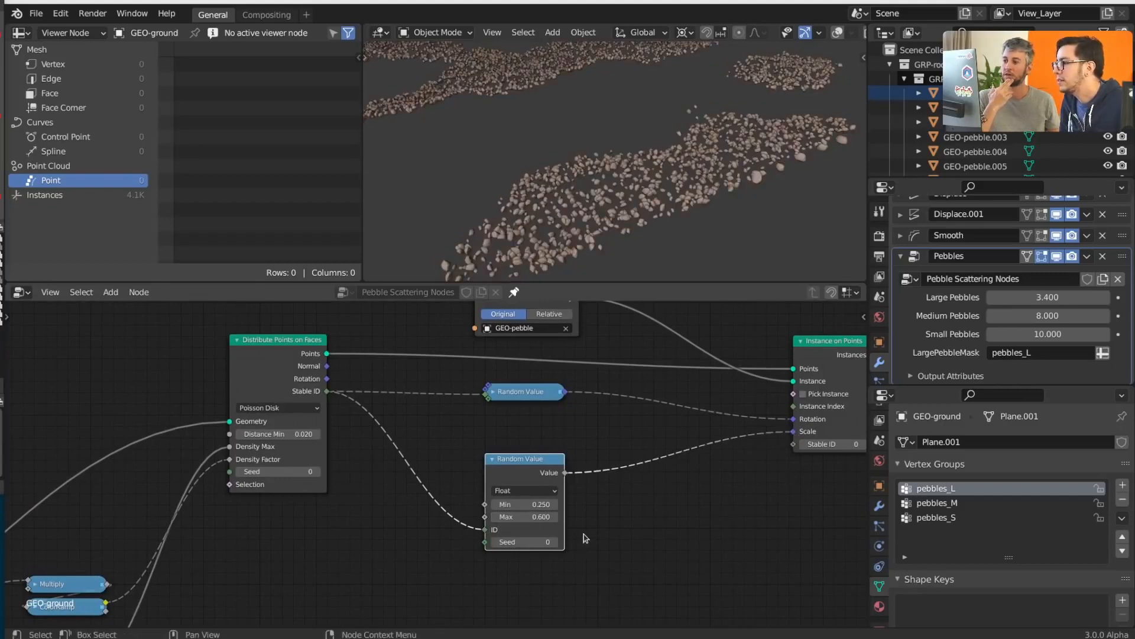
- Move the Join Geometry node down, away from the new Instance on Points node and closer to the old pebble nodes
{"action": "scroll", "coordinate": [596, 500], "scroll_direction": "down", "scroll_amount": 3}
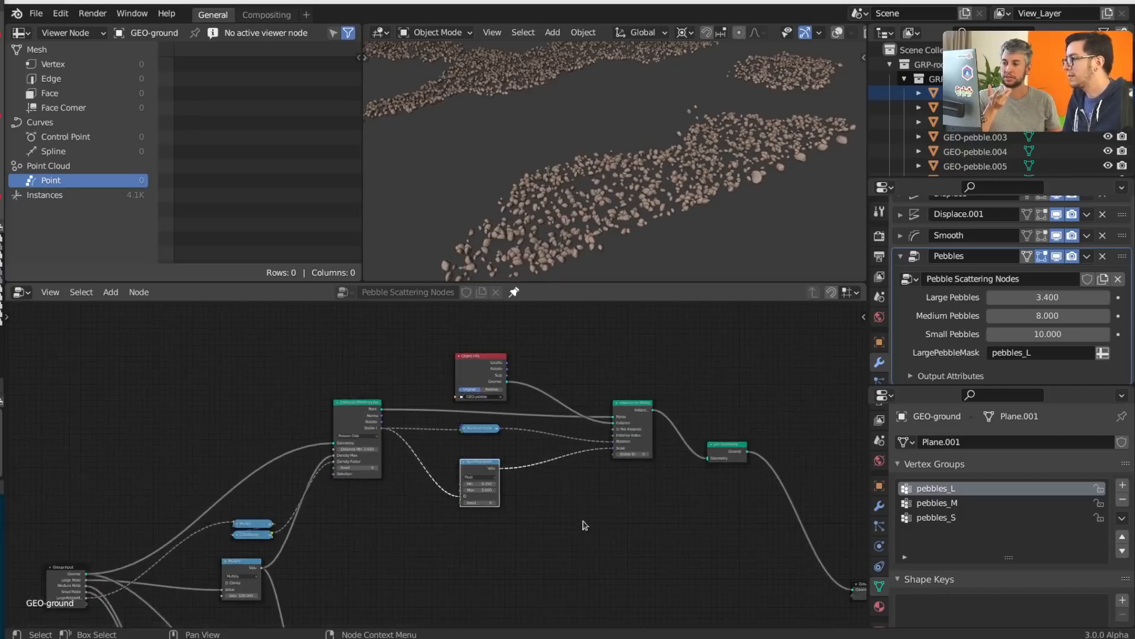
{"action": "middle_click_drag", "start_coordinate": [605, 534], "coordinate": [590, 428]}
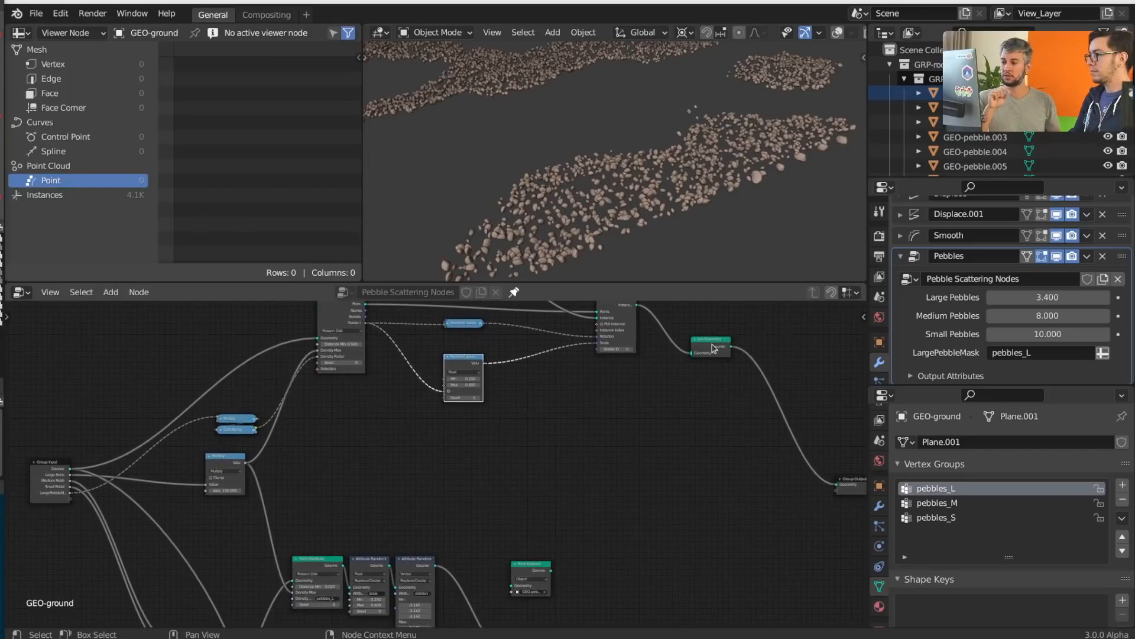
{"action": "left_click_drag", "start_coordinate": [711, 343], "coordinate": [749, 537]}
- Compare the old Point Distribute, Attribute Randomize and Point Instance chains with the new pebble scattering nodes
{"action": "middle_click_drag", "start_coordinate": [583, 582], "coordinate": [648, 372]}
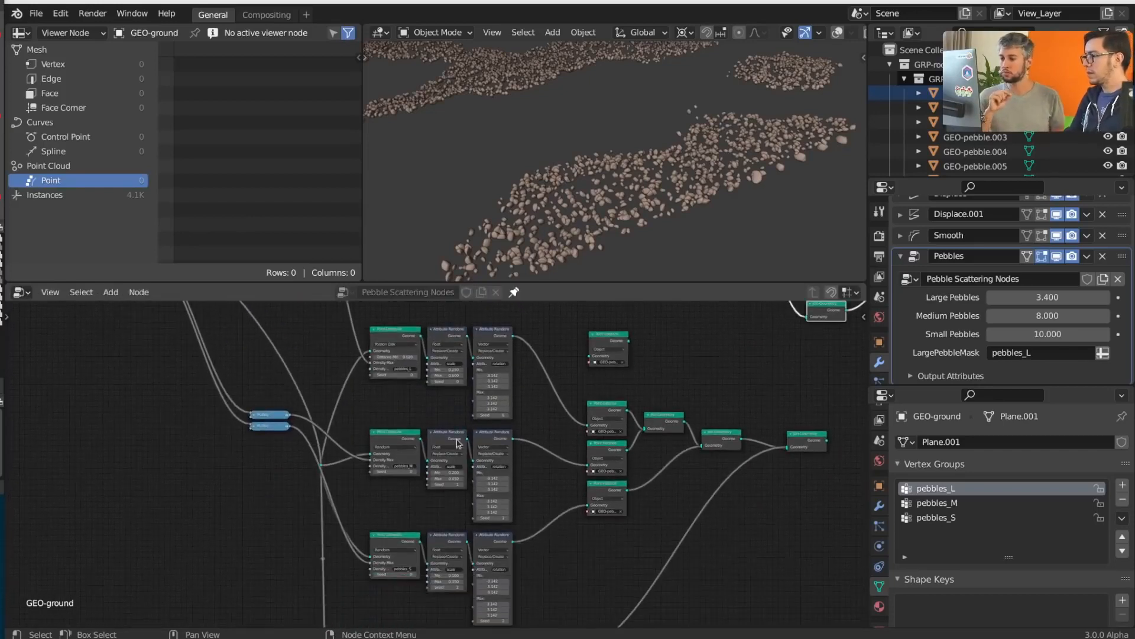
{"action": "scroll", "coordinate": [470, 355], "scroll_direction": "up", "scroll_amount": 2}
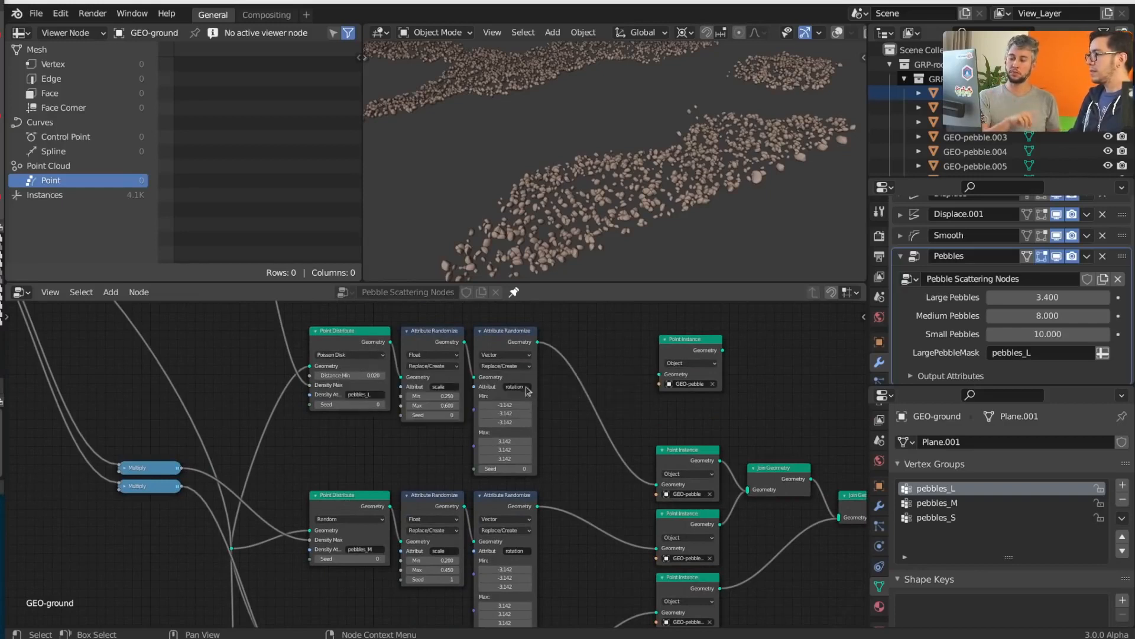
{"action": "scroll", "coordinate": [615, 402], "scroll_direction": "down", "scroll_amount": 2}
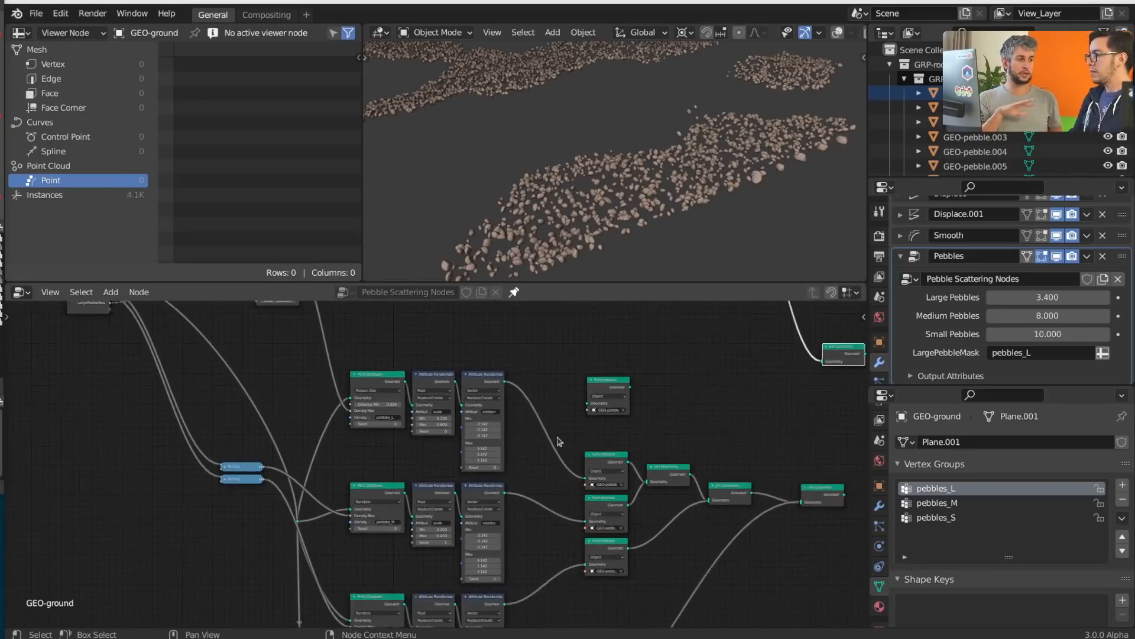
{"action": "scroll", "coordinate": [554, 481], "scroll_direction": "up", "scroll_amount": 2}
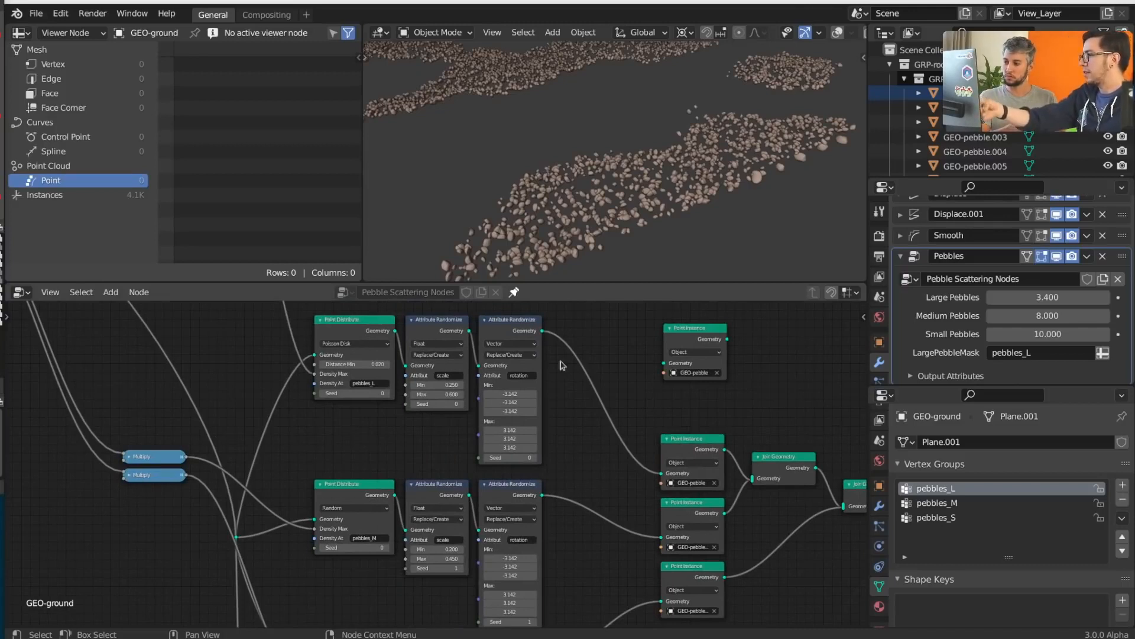
{"action": "middle_click_drag", "start_coordinate": [620, 394], "coordinate": [594, 442]}
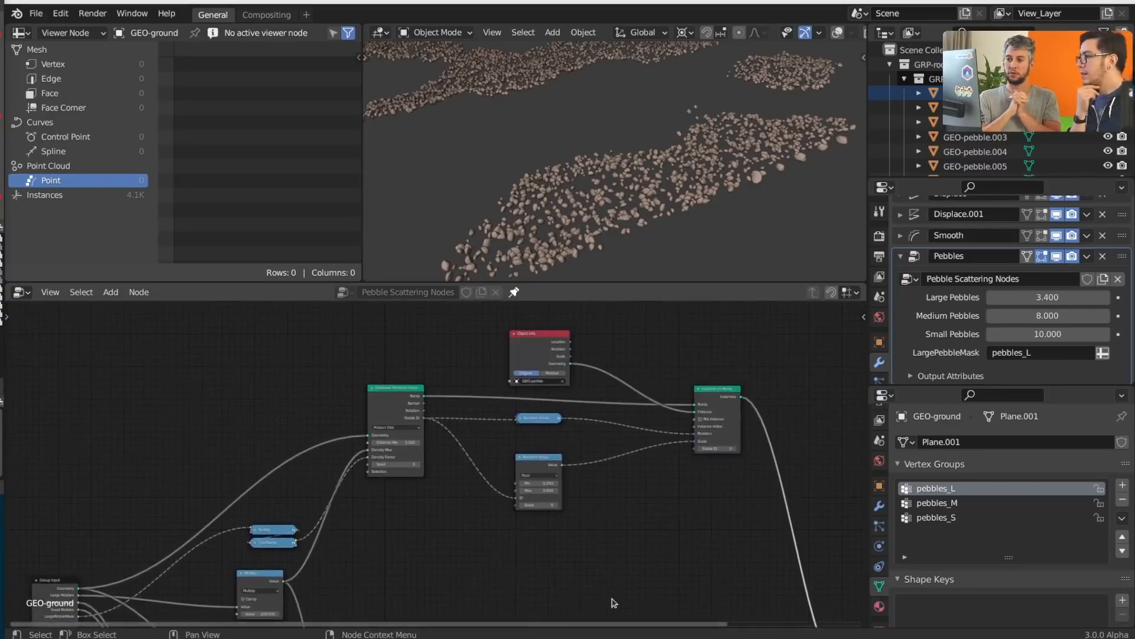
{"action": "middle_click_drag", "start_coordinate": [609, 578], "coordinate": [548, 372]}
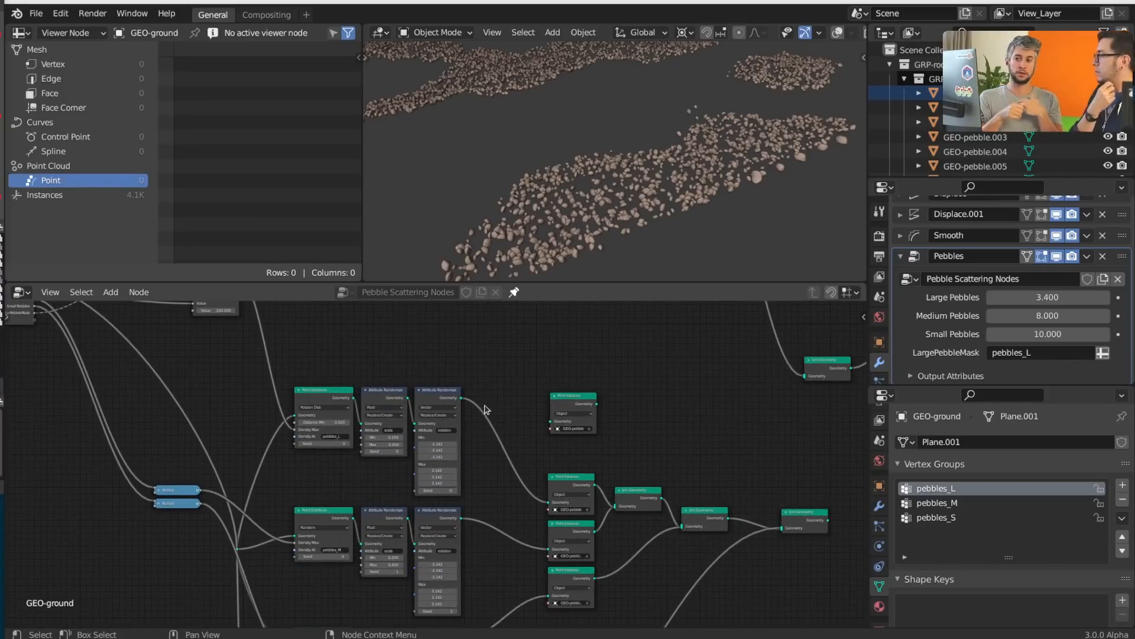
{"action": "scroll", "coordinate": [485, 409], "scroll_direction": "up", "scroll_amount": 5}
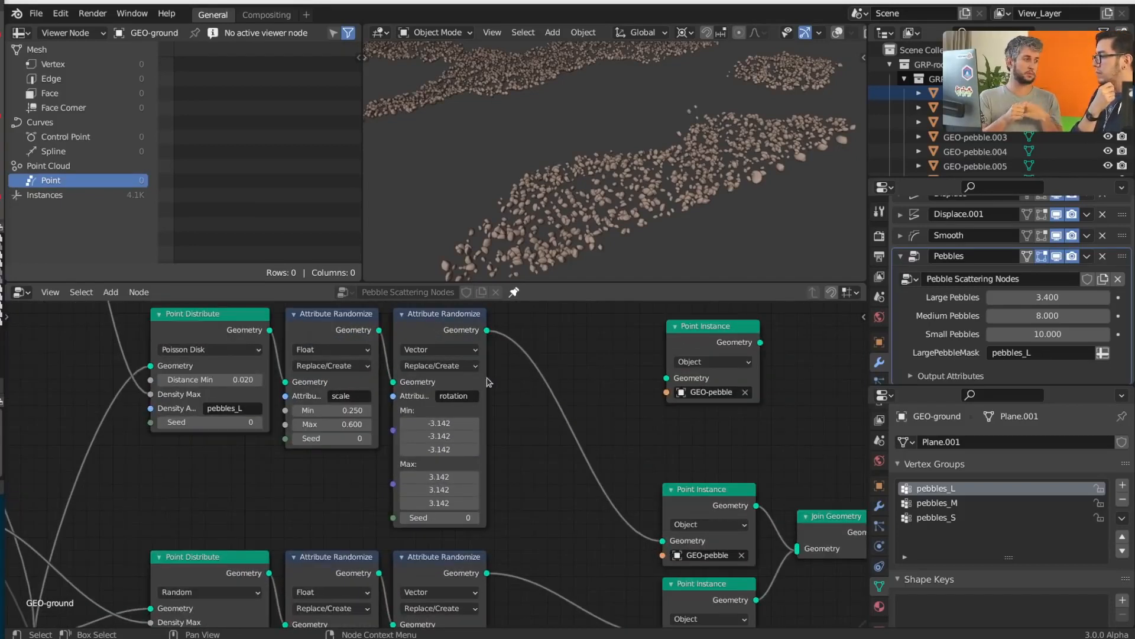
- Widen the old rotation Attribute Randomize node of the large pebble chain
{"action": "left_click_drag", "start_coordinate": [488, 381], "coordinate": [558, 385]}
{"action": "scroll", "coordinate": [568, 396], "scroll_direction": "up", "scroll_amount": 5, "text": "shift"}
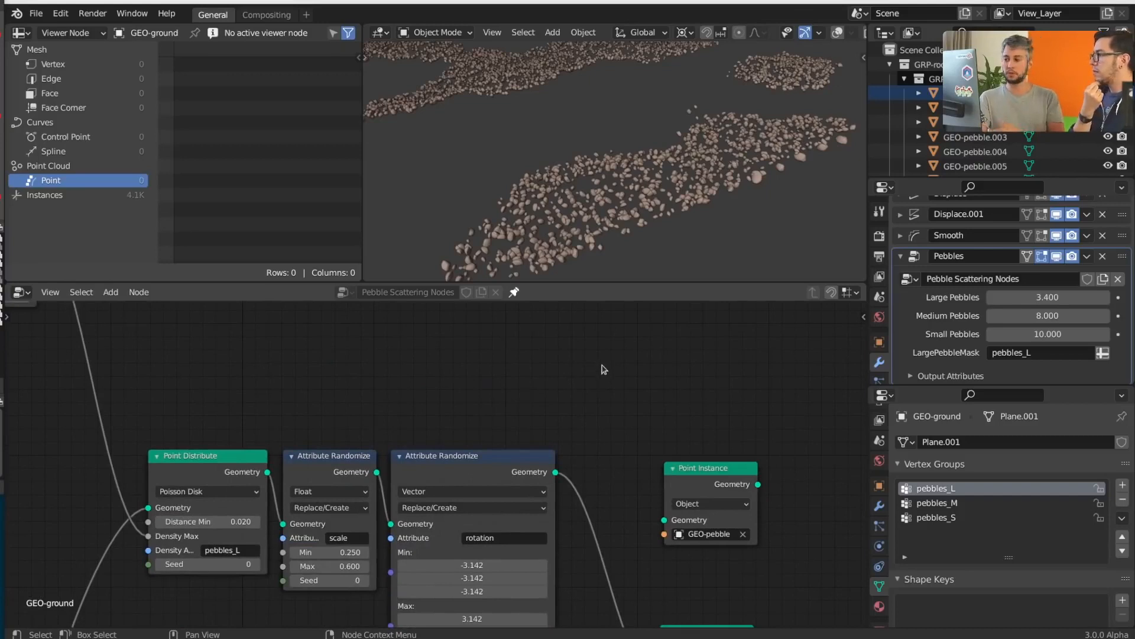
{"action": "scroll", "coordinate": [604, 437], "scroll_direction": "down", "scroll_amount": 3}
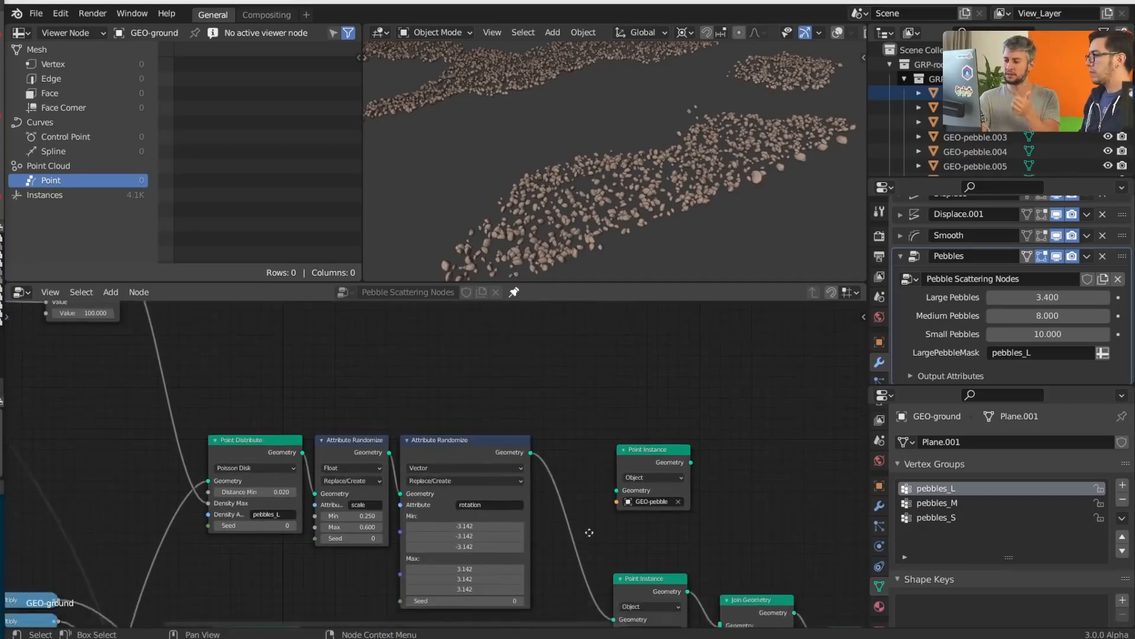
{"action": "middle_click_drag", "start_coordinate": [618, 484], "coordinate": [588, 537]}
{"action": "scroll", "coordinate": [588, 537], "scroll_direction": "down", "scroll_amount": 1}
- Duplicate the new Distribute Points, Object Info, Random Value and Instance on Points nodes and place the copies below the originals
{"action": "left_click_drag", "start_coordinate": [734, 553], "coordinate": [349, 336]}
{"action": "middle_click_drag", "start_coordinate": [538, 465], "coordinate": [543, 395]}
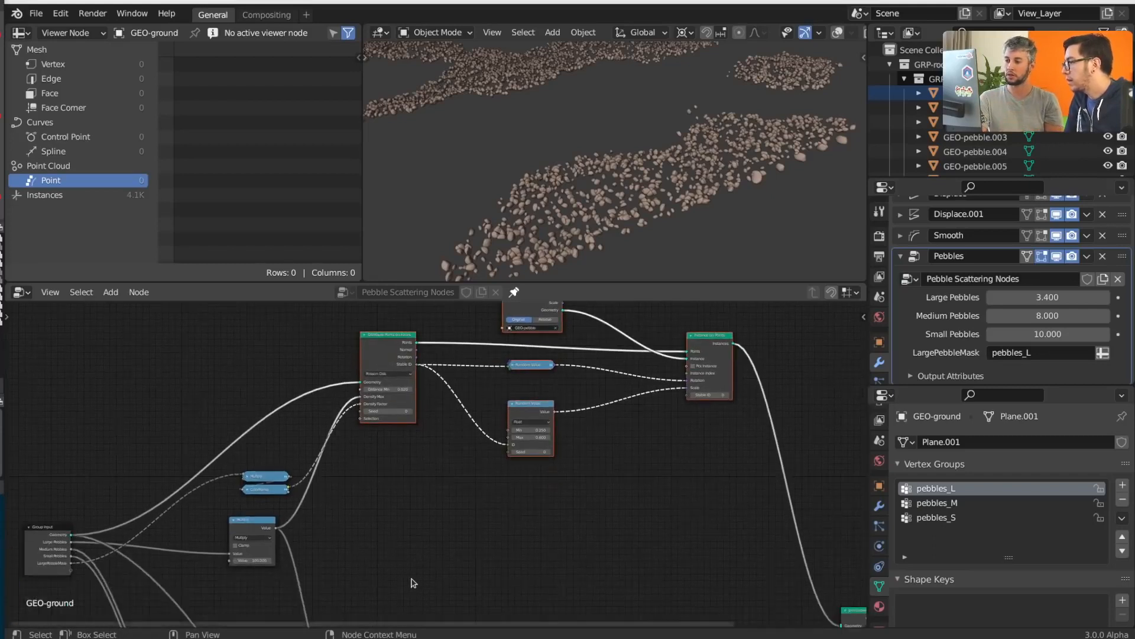
{"action": "key", "text": "b"}
{"action": "left_click_drag", "start_coordinate": [399, 577], "coordinate": [250, 389]}
{"action": "middle_click_drag", "start_coordinate": [473, 510], "coordinate": [530, 448]}
{"action": "scroll", "coordinate": [414, 432], "scroll_direction": "down", "scroll_amount": 2}
{"action": "left_click", "coordinate": [279, 409], "text": "shift"}
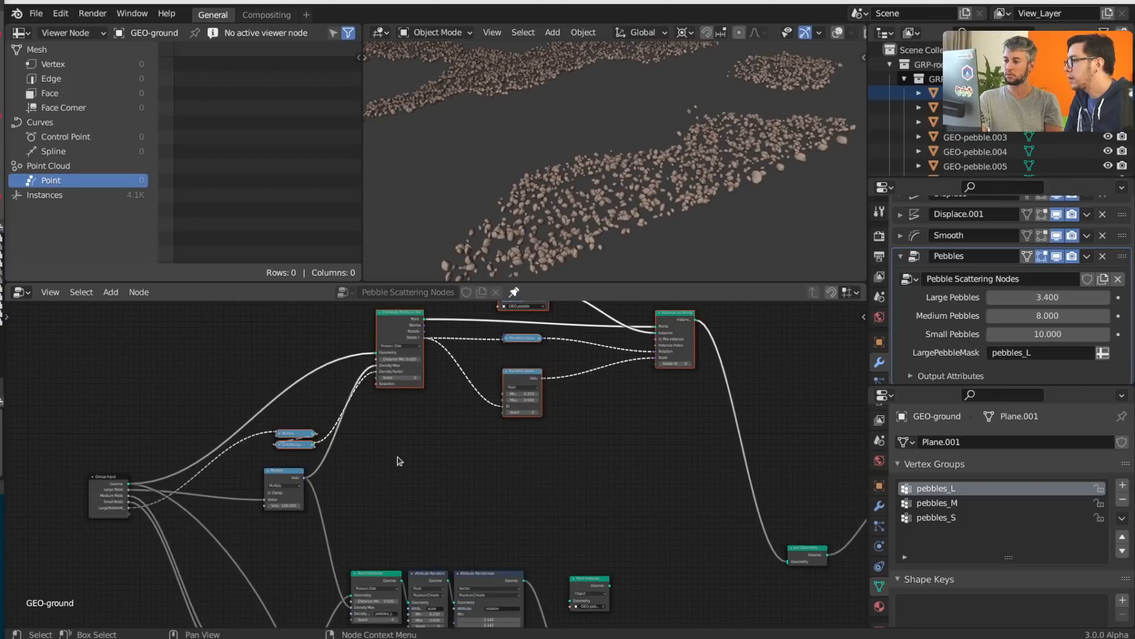
{"action": "key", "text": "shift+d"}
{"action": "key", "text": "y"}
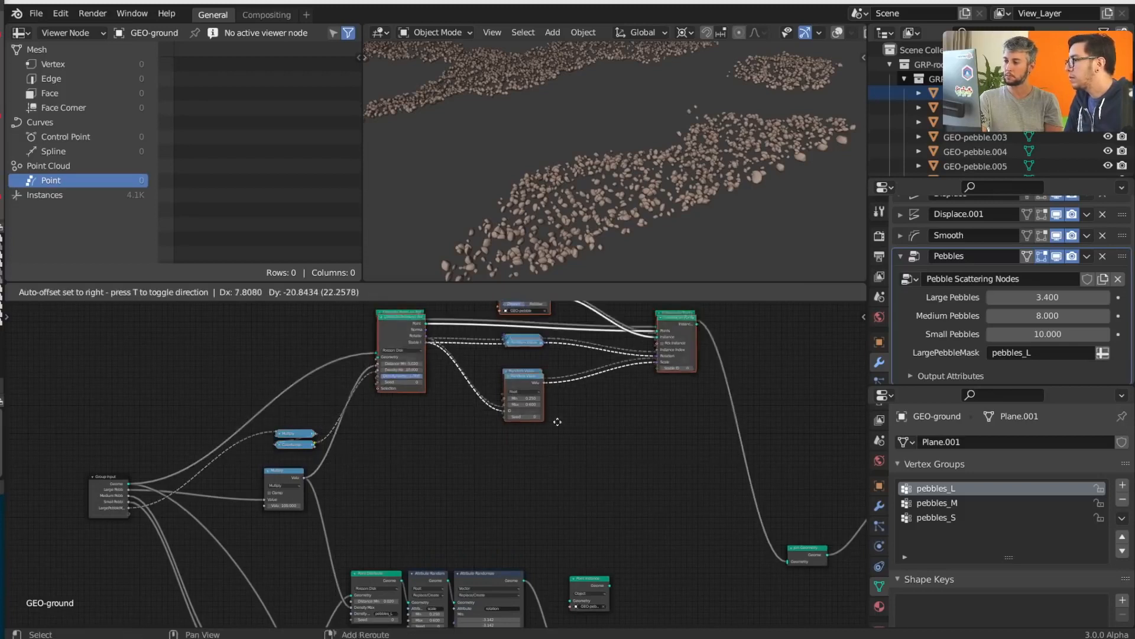
{"action": "left_click", "coordinate": [597, 561]}
- Scale the duplicated nodes along Y to tighten their layout and move them vertically into the gap above the old chain
{"action": "key", "text": "s"}
{"action": "key", "text": "y"}
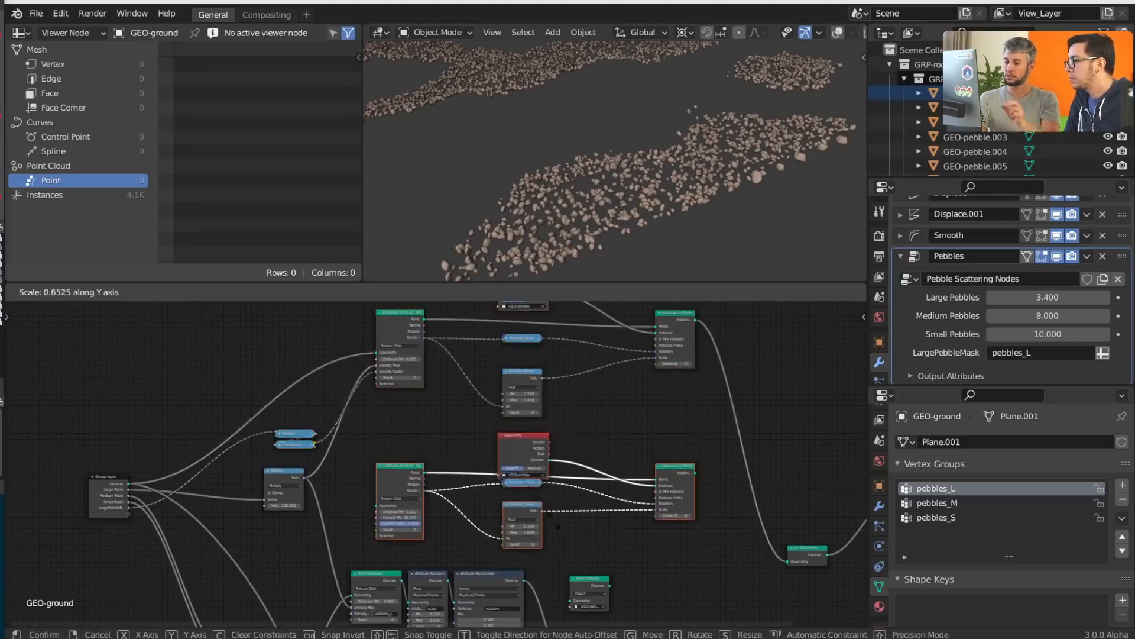
{"action": "left_click", "coordinate": [561, 528]}
{"action": "key", "text": "g"}
{"action": "key", "text": "y"}
{"action": "left_click", "coordinate": [620, 471]}
{"action": "left_click", "coordinate": [474, 491]}
- Link the Group Input Geometry to the duplicated Distribute Points on Faces node and its Instance on Points output to Join Geometry
{"action": "scroll", "coordinate": [508, 486], "scroll_direction": "up", "scroll_amount": 4}
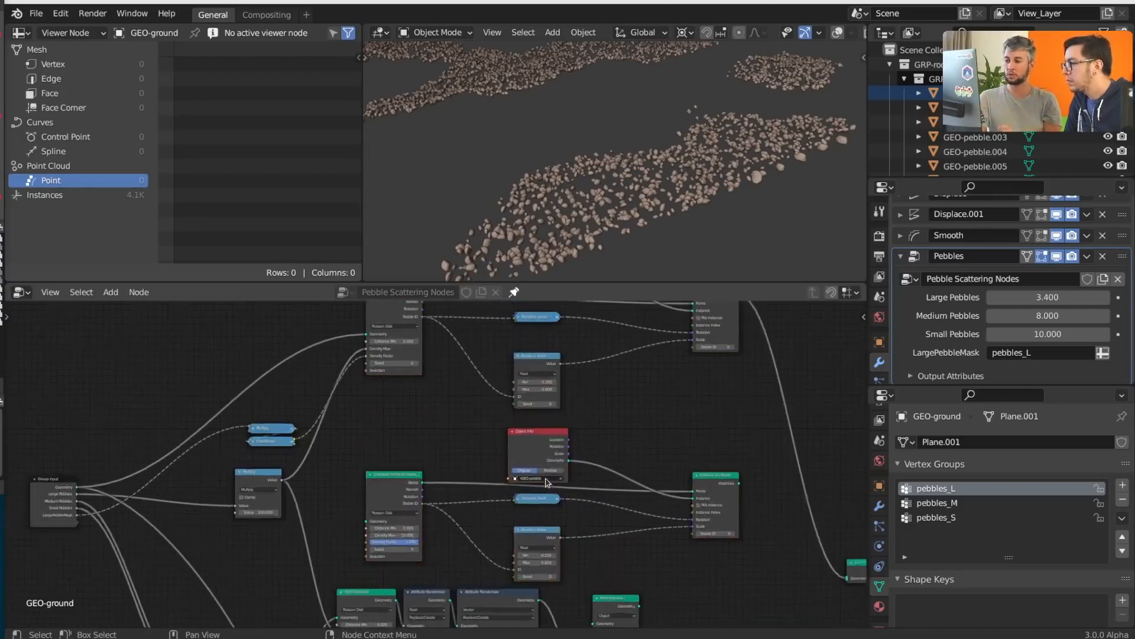
{"action": "middle_click_drag", "start_coordinate": [247, 404], "coordinate": [343, 405]}
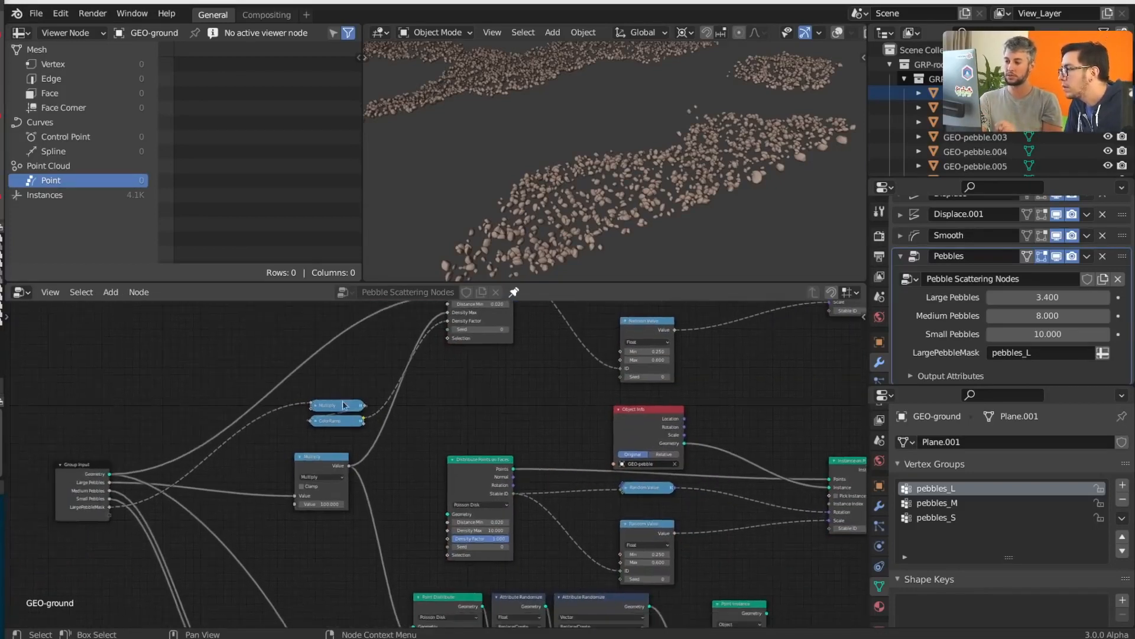
{"action": "left_click_drag", "start_coordinate": [111, 473], "coordinate": [447, 514]}
{"action": "middle_click_drag", "start_coordinate": [645, 498], "coordinate": [269, 487]}
{"action": "left_click_drag", "start_coordinate": [504, 463], "coordinate": [632, 571]}
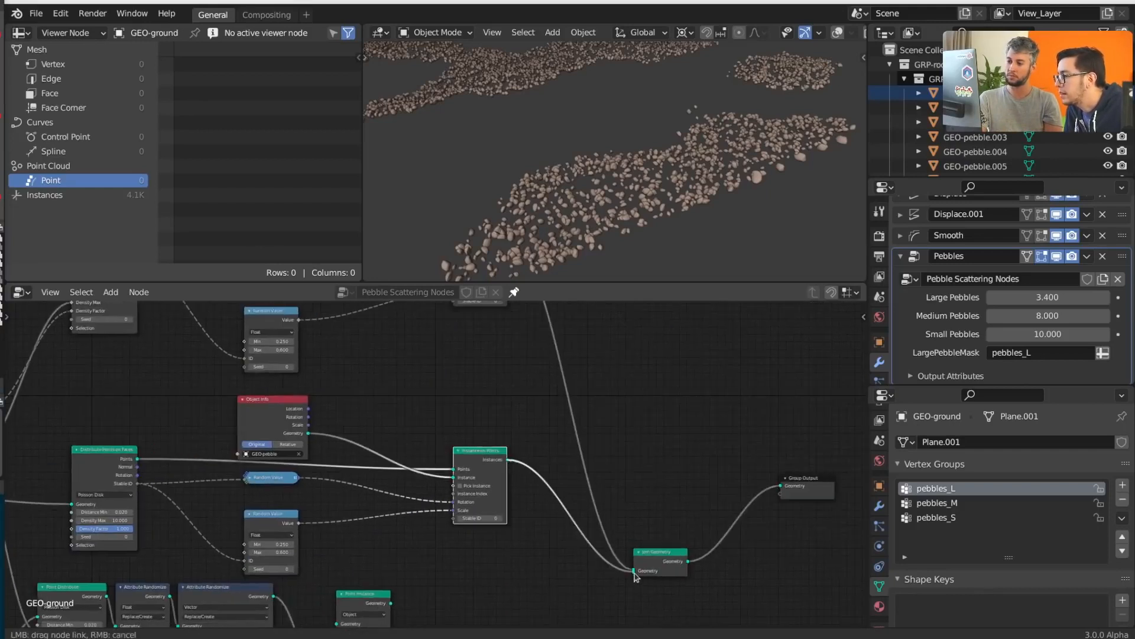
- Move the duplicated Object Info node up slightly, clear of the collapsed Random Value node
{"action": "middle_click_drag", "start_coordinate": [256, 478], "coordinate": [451, 462]}
{"action": "scroll", "coordinate": [451, 462], "scroll_direction": "up", "scroll_amount": 2}
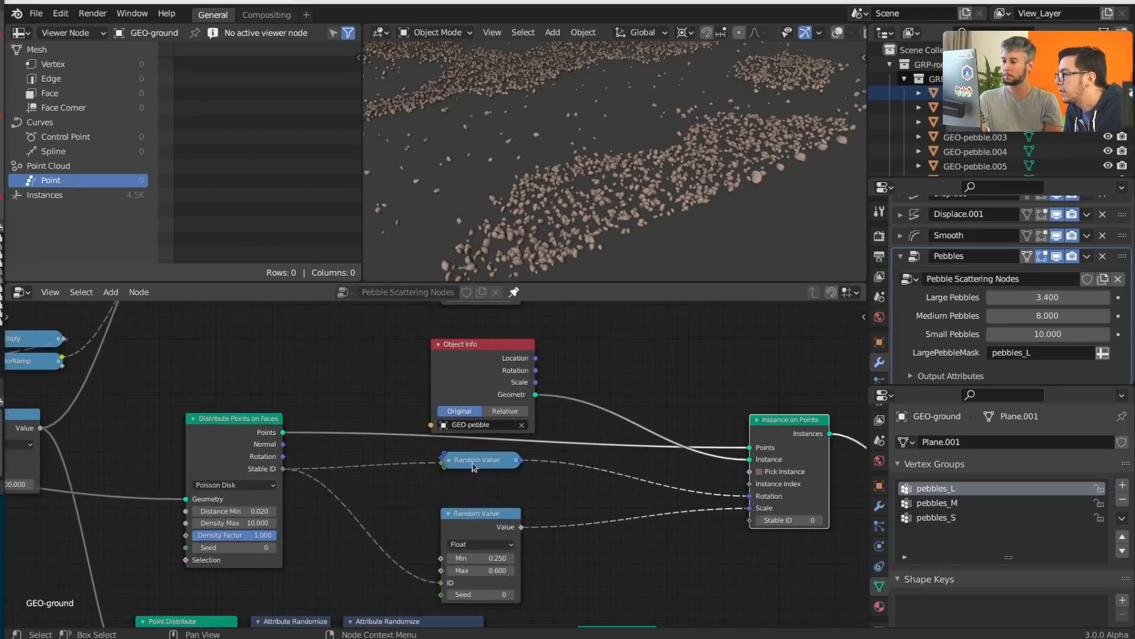
{"action": "left_click_drag", "start_coordinate": [488, 421], "coordinate": [487, 409]}
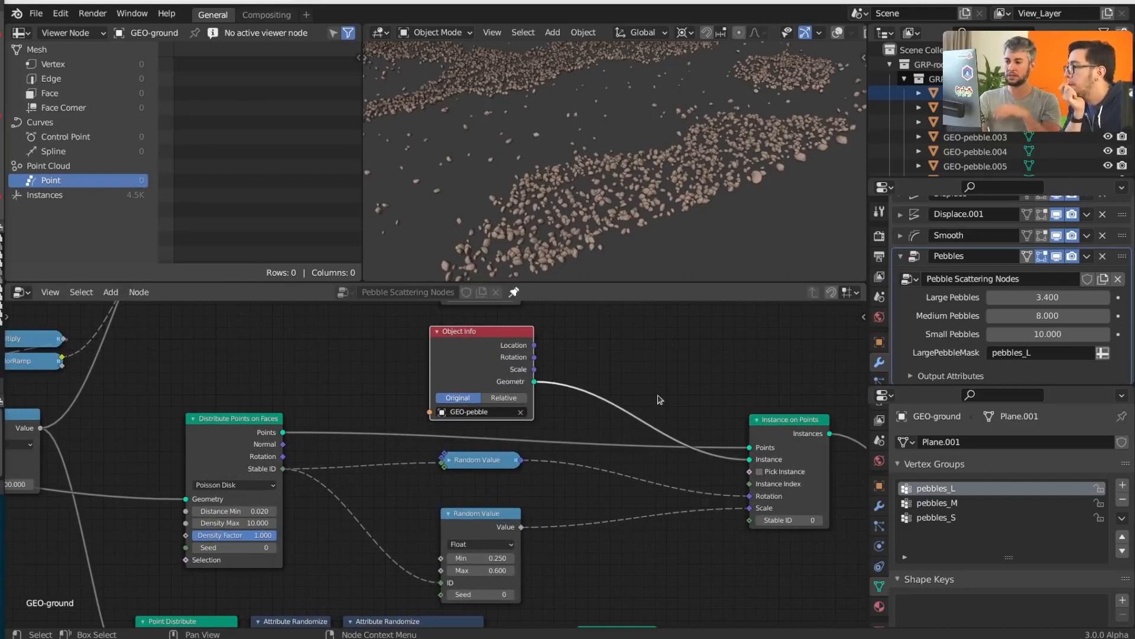
- Widen the old connected Point Instance nodes to read their objects and set the duplicated Object Info node to GEO-pebble.004
{"action": "scroll", "coordinate": [629, 446], "scroll_direction": "down", "scroll_amount": 1}
{"action": "middle_click_drag", "start_coordinate": [630, 459], "coordinate": [473, 269]}
{"action": "middle_click_drag", "start_coordinate": [593, 487], "coordinate": [591, 444]}
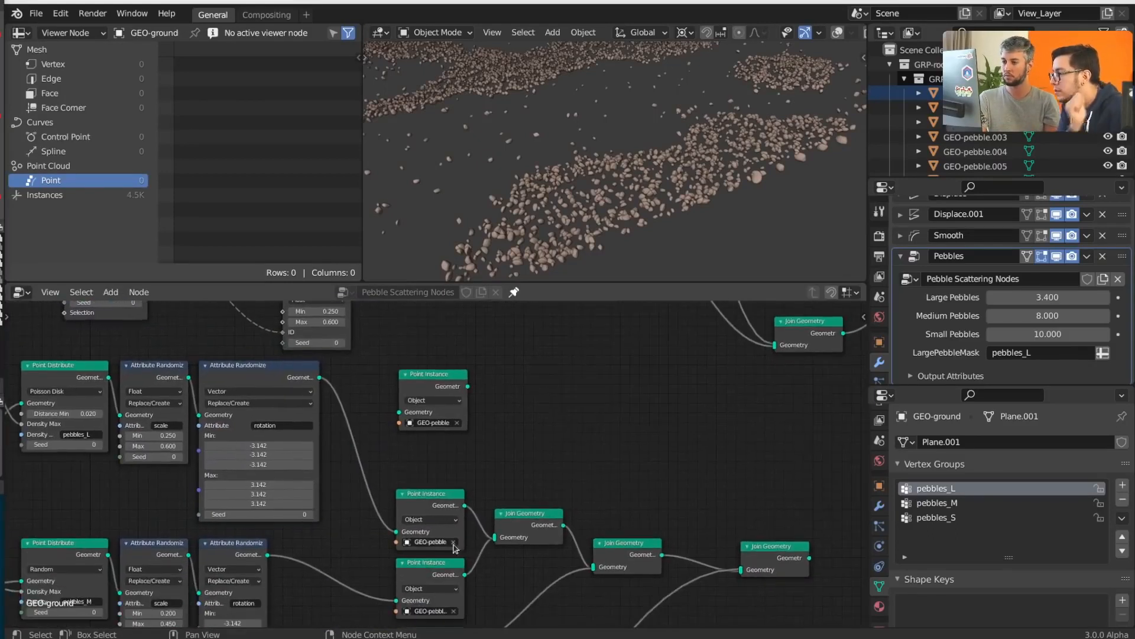
{"action": "left_click_drag", "start_coordinate": [464, 527], "coordinate": [494, 526]}
{"action": "left_click_drag", "start_coordinate": [465, 594], "coordinate": [510, 594]}
{"action": "middle_click_drag", "start_coordinate": [539, 437], "coordinate": [609, 611]}
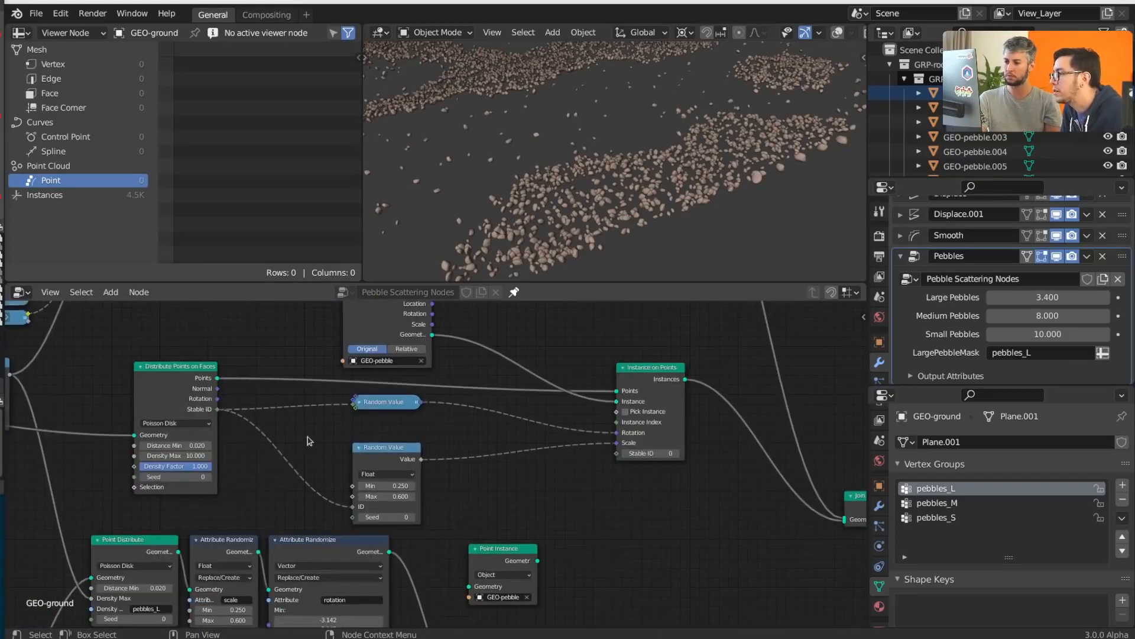
{"action": "middle_click_drag", "start_coordinate": [488, 367], "coordinate": [502, 463]}
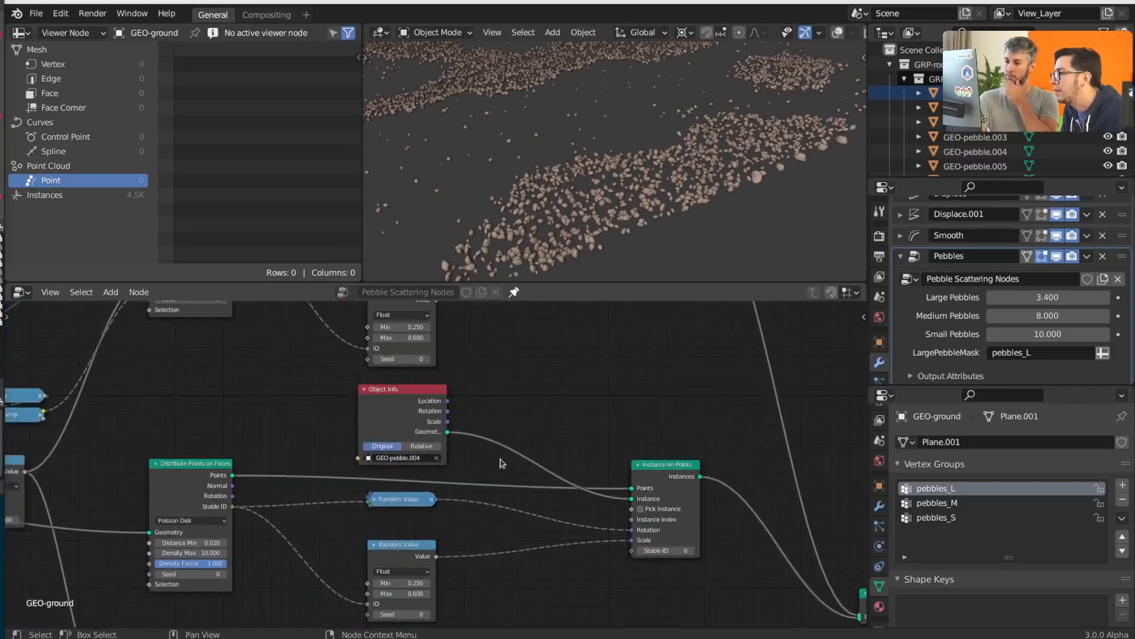
- Switch the duplicated Distribute Points on Faces node to Random distribution and set its Density to 146.700
{"action": "middle_click_drag", "start_coordinate": [430, 558], "coordinate": [460, 362]}
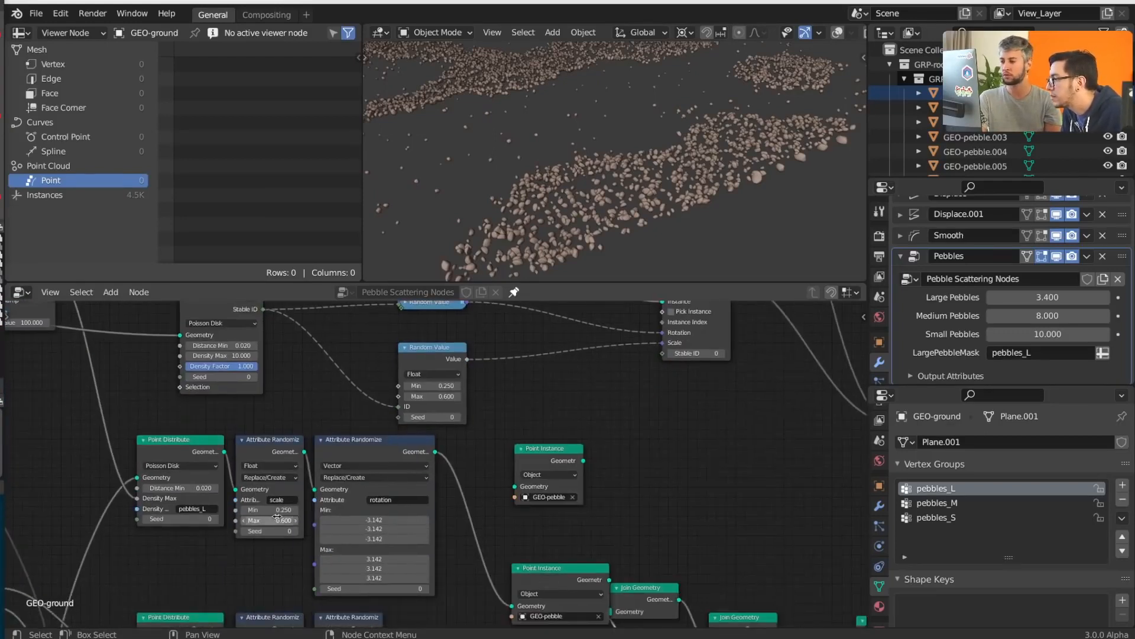
{"action": "middle_click_drag", "start_coordinate": [325, 556], "coordinate": [344, 471]}
{"action": "middle_click_drag", "start_coordinate": [554, 384], "coordinate": [535, 551]}
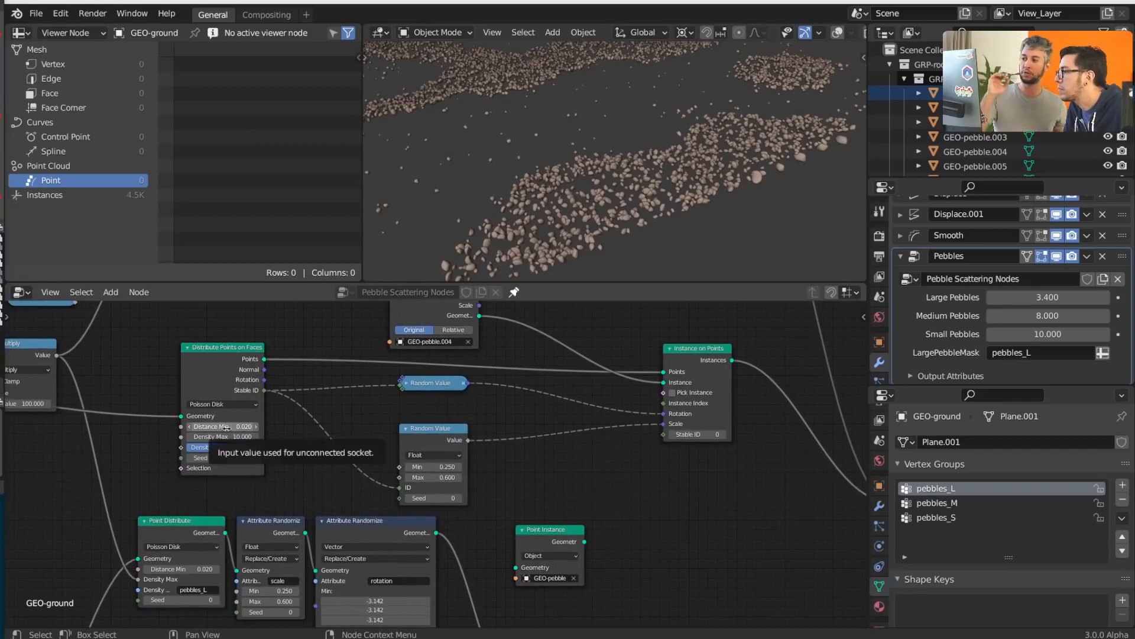
{"action": "left_click", "coordinate": [224, 404]}
{"action": "left_click", "coordinate": [227, 417]}
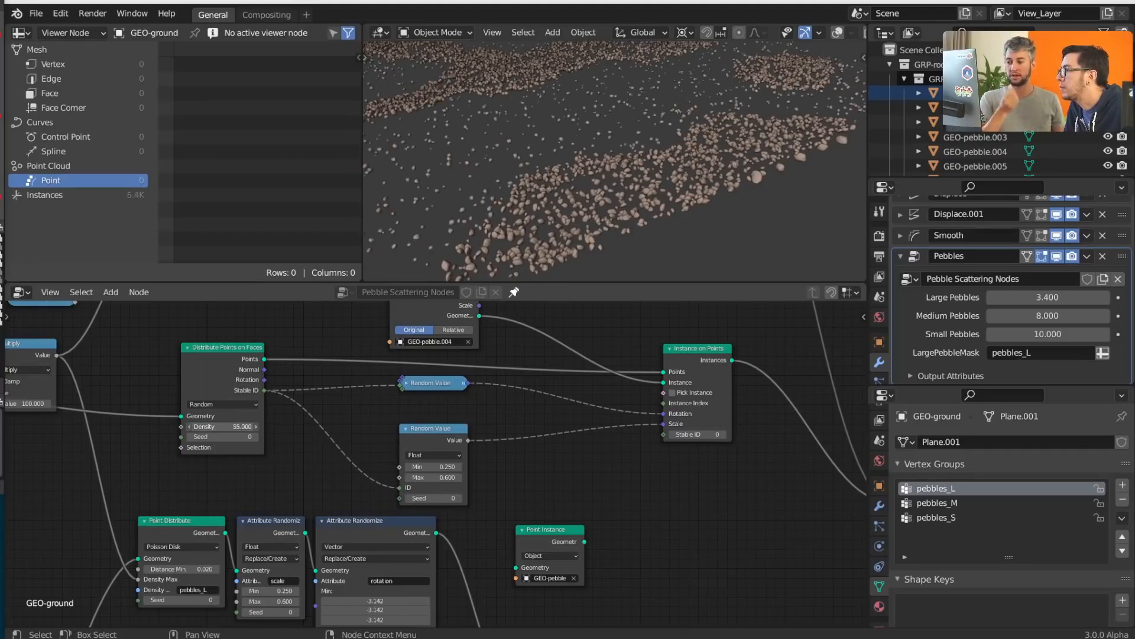
{"action": "left_click_drag", "start_coordinate": [222, 426], "coordinate": [341, 426]}
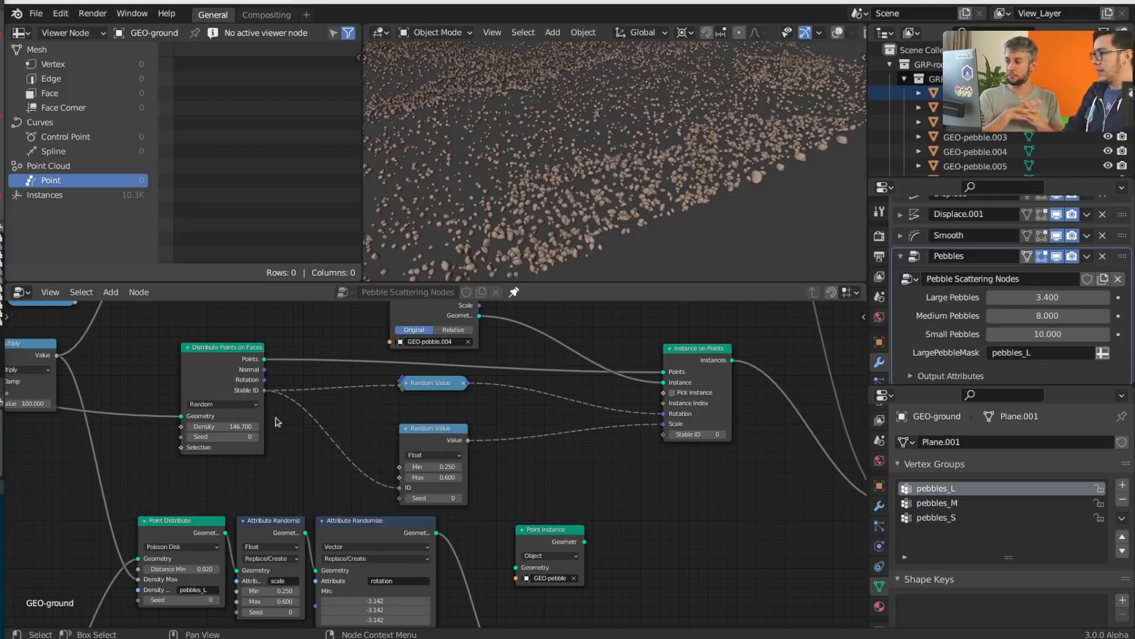
- Expose the duplicated Distribute Points on Faces node's Density as a new socket on the Group Input node
{"action": "middle_click_drag", "start_coordinate": [278, 422], "coordinate": [688, 461]}
{"action": "left_click_drag", "start_coordinate": [776, 443], "coordinate": [238, 432]}
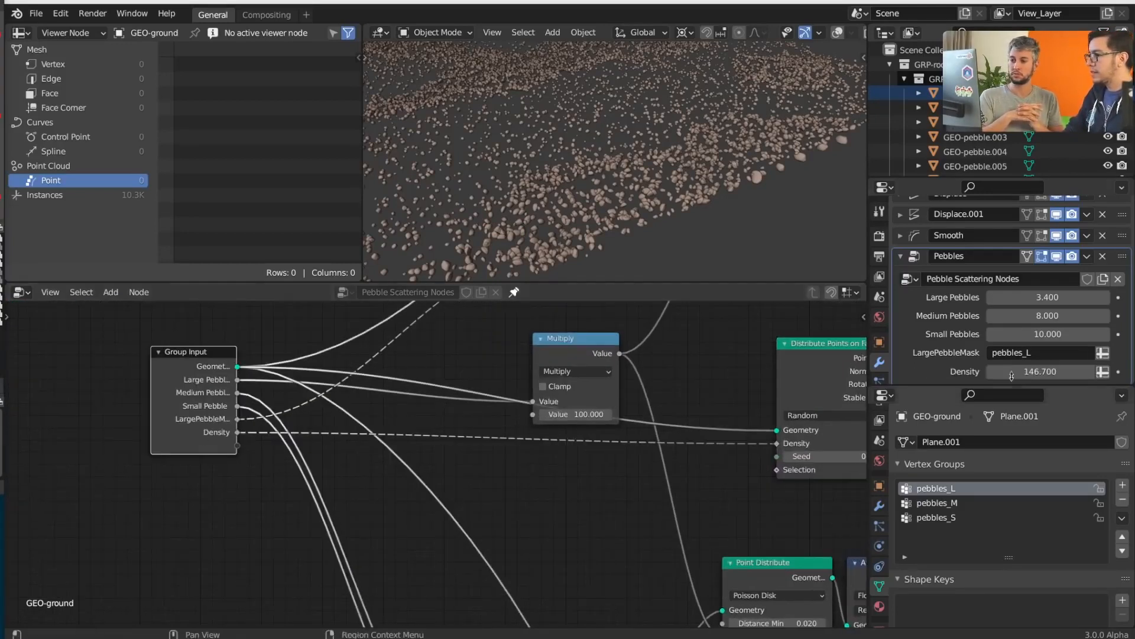
{"action": "scroll", "coordinate": [1025, 340], "scroll_direction": "down", "scroll_amount": 1}
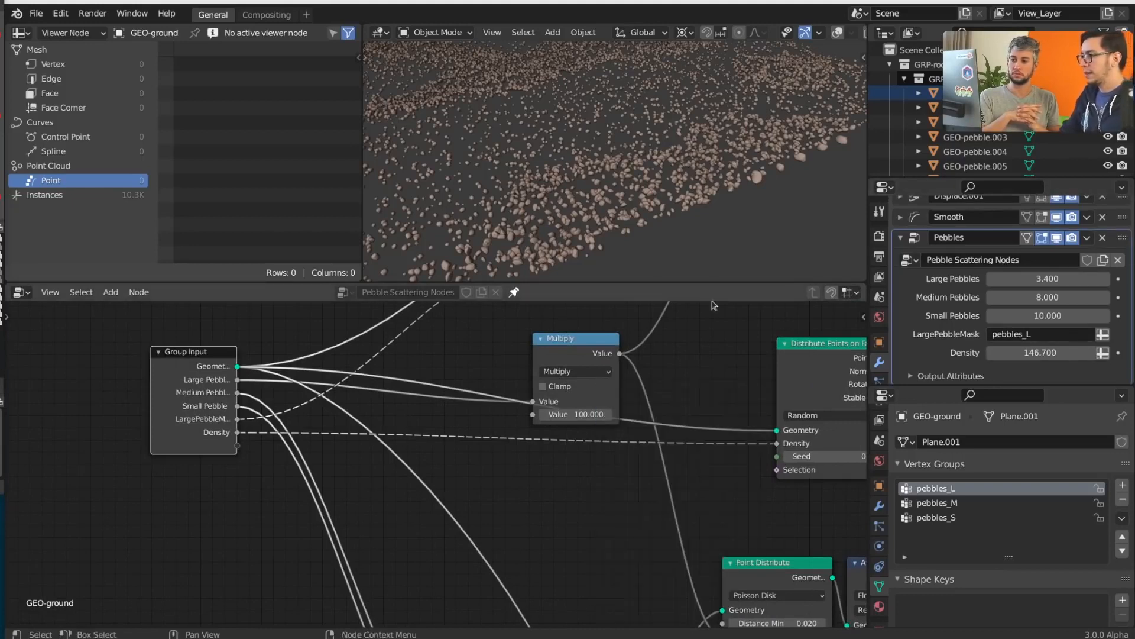
- Rename the new Density group input to MiddlePebbleMask
{"action": "key", "text": "n"}
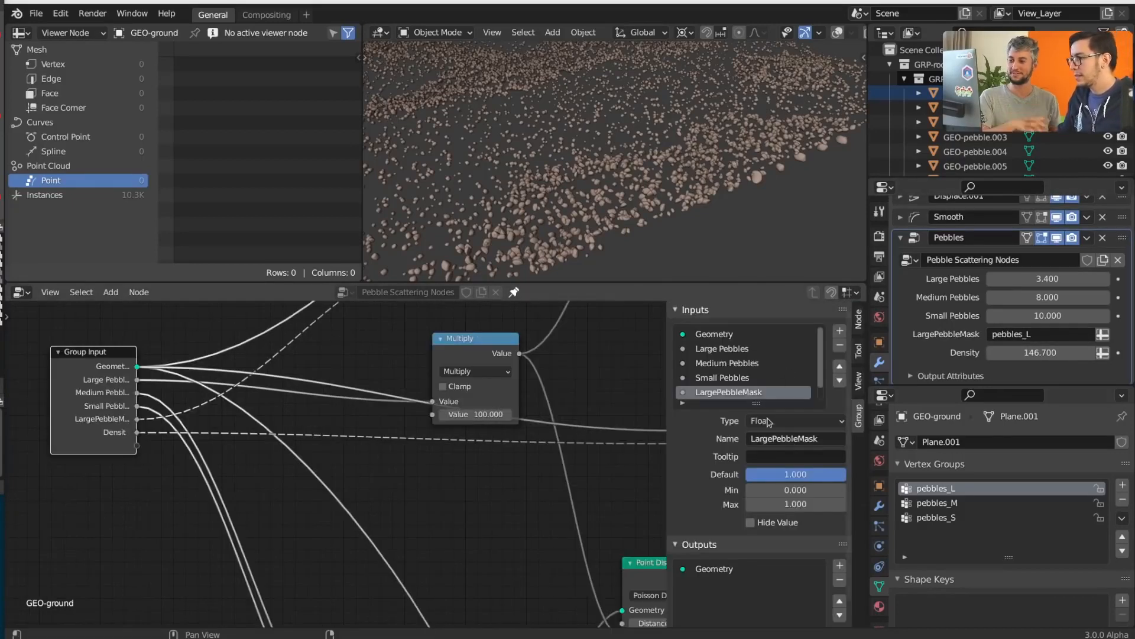
{"action": "scroll", "coordinate": [739, 389], "scroll_direction": "down", "scroll_amount": 1}
{"action": "left_click", "coordinate": [739, 392]}
{"action": "left_click", "coordinate": [792, 439]}
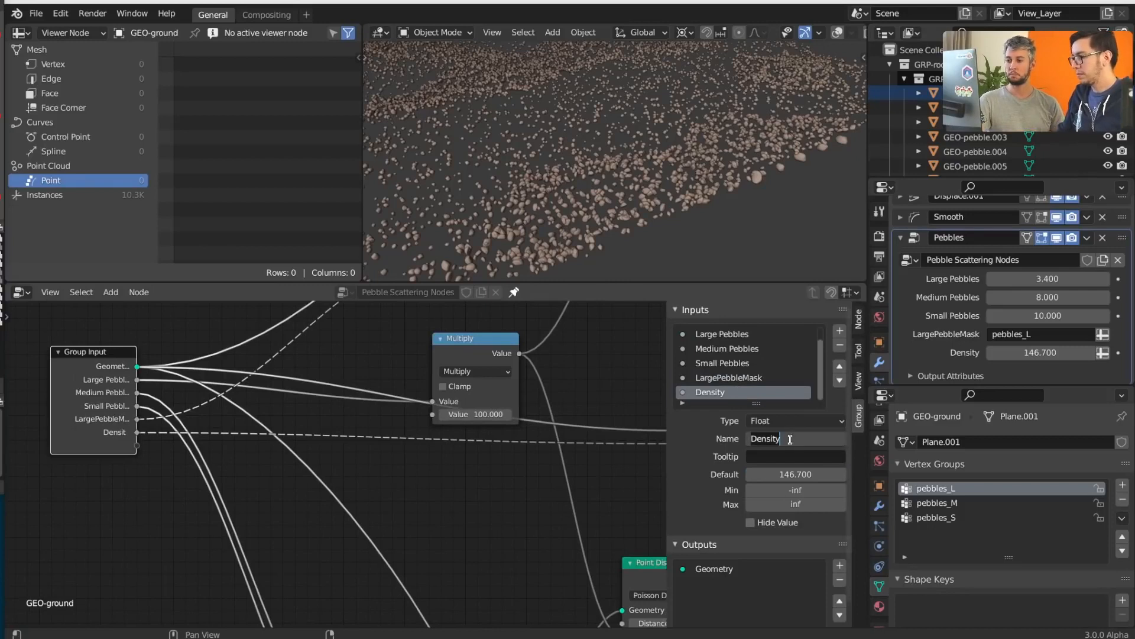
{"action": "type", "text": "Middle"}
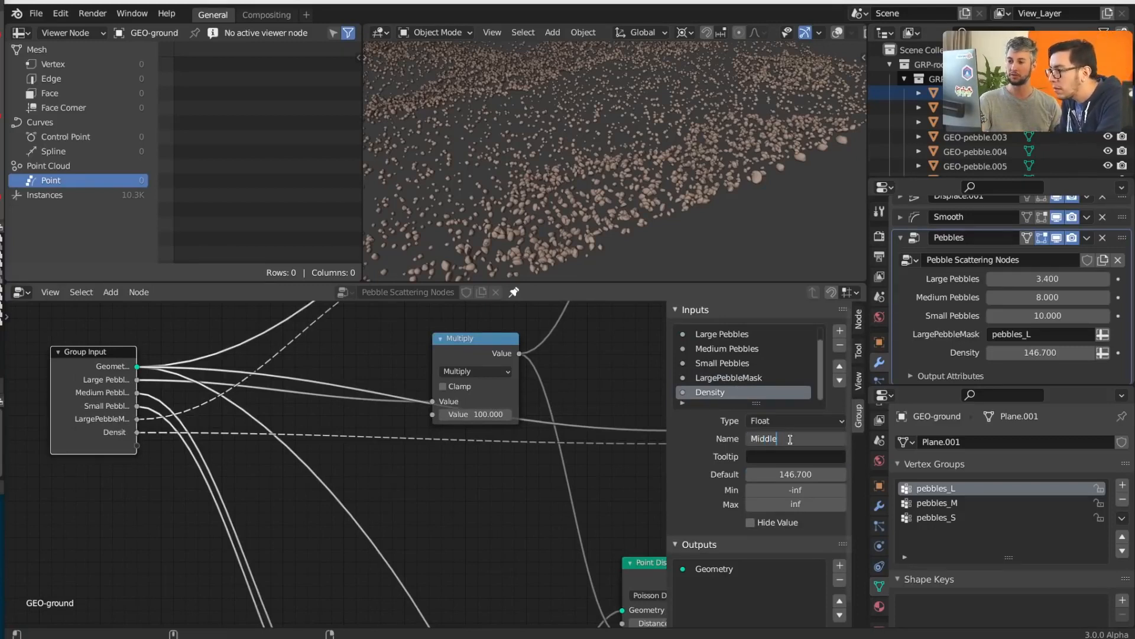
{"action": "type", "text": "PebbleMask"}
{"action": "key", "text": "Return"}
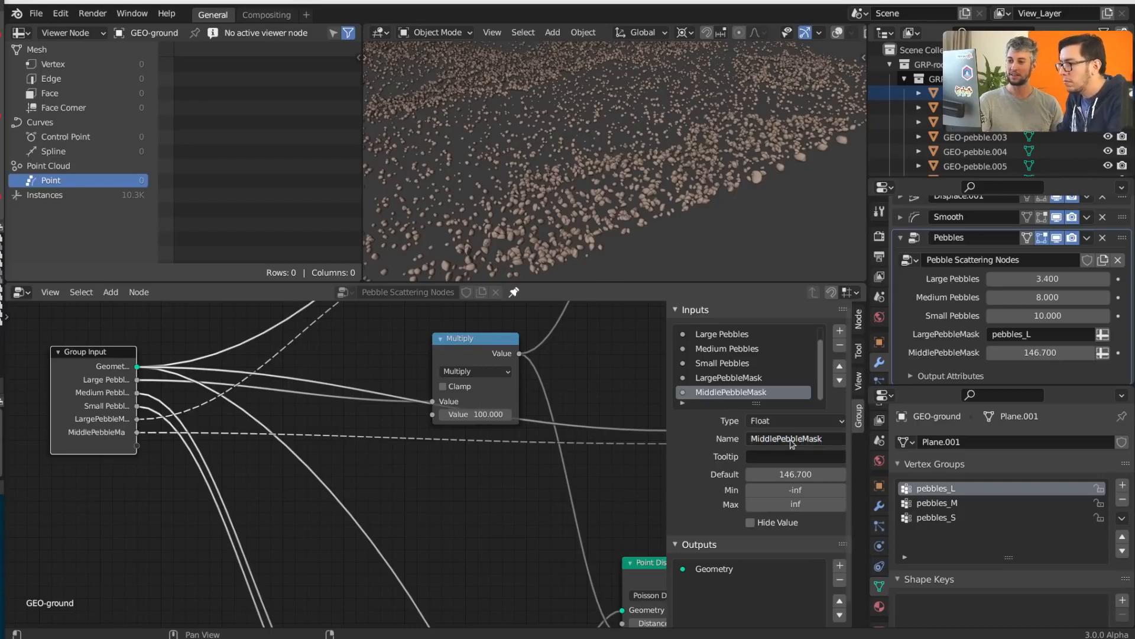
- Switch the modifier's MiddlePebbleMask input to an attribute and assign the pebbles_M vertex group name
{"action": "left_click", "coordinate": [1102, 352]}
{"action": "double_click", "coordinate": [973, 503]}
{"action": "key", "text": "ctrl+c"}
{"action": "key", "text": "Escape"}
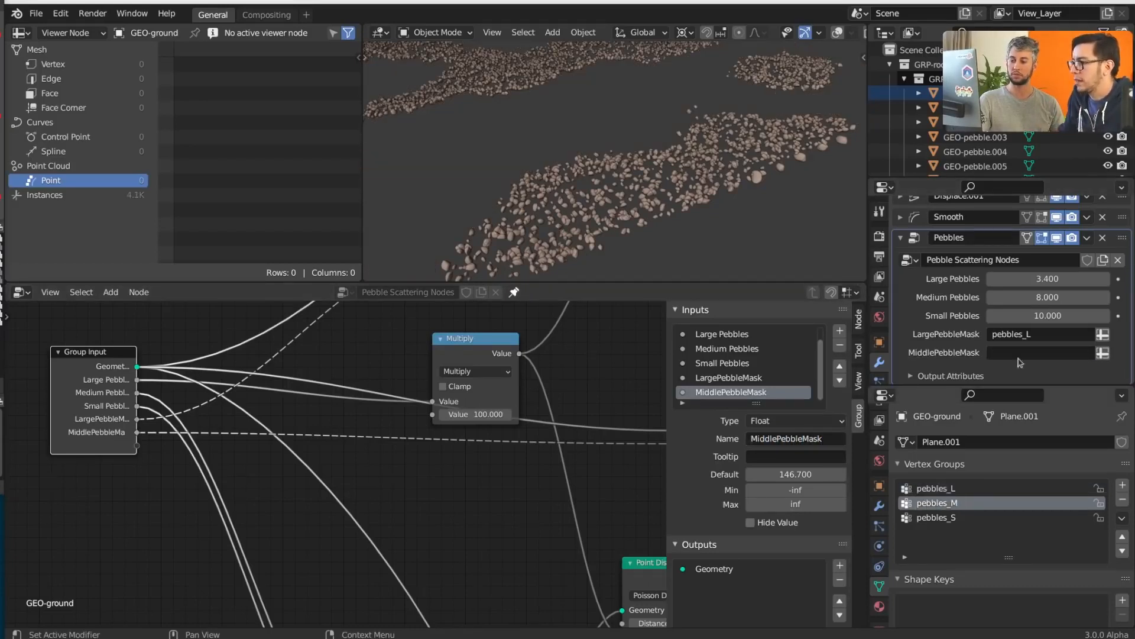
{"action": "key", "text": "ctrl+v"}
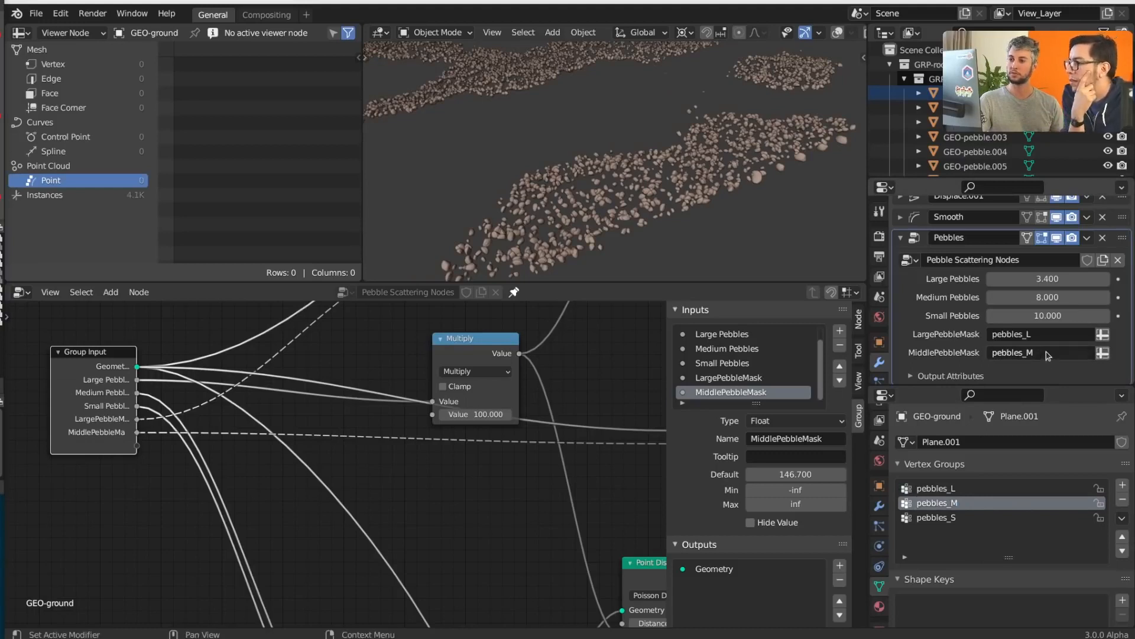
- Nudge the Multiply node and the duplicated Distribute Points on Faces node to tidy the layout
{"action": "scroll", "coordinate": [470, 503], "scroll_direction": "down", "scroll_amount": 3}
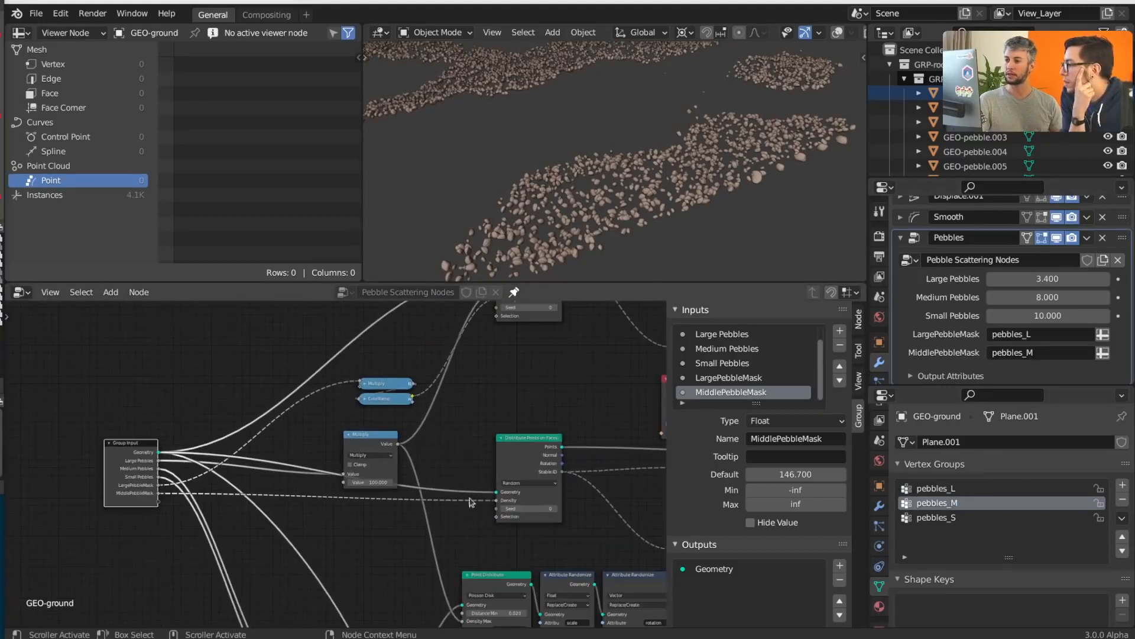
{"action": "left_click_drag", "start_coordinate": [382, 441], "coordinate": [390, 424]}
{"action": "middle_click_drag", "start_coordinate": [553, 400], "coordinate": [518, 377]}
{"action": "scroll", "coordinate": [612, 485], "scroll_direction": "up", "scroll_amount": 4}
{"action": "left_click_drag", "start_coordinate": [561, 413], "coordinate": [563, 421]}
- Mute the large pebbles' link into Join Geometry and link the duplicated Instance on Points output directly to the Group Output
{"action": "middle_click_drag", "start_coordinate": [564, 404], "coordinate": [406, 495]}
{"action": "scroll", "coordinate": [495, 520], "scroll_direction": "down", "scroll_amount": 7}
{"action": "scroll", "coordinate": [513, 474], "scroll_direction": "up", "scroll_amount": 2}
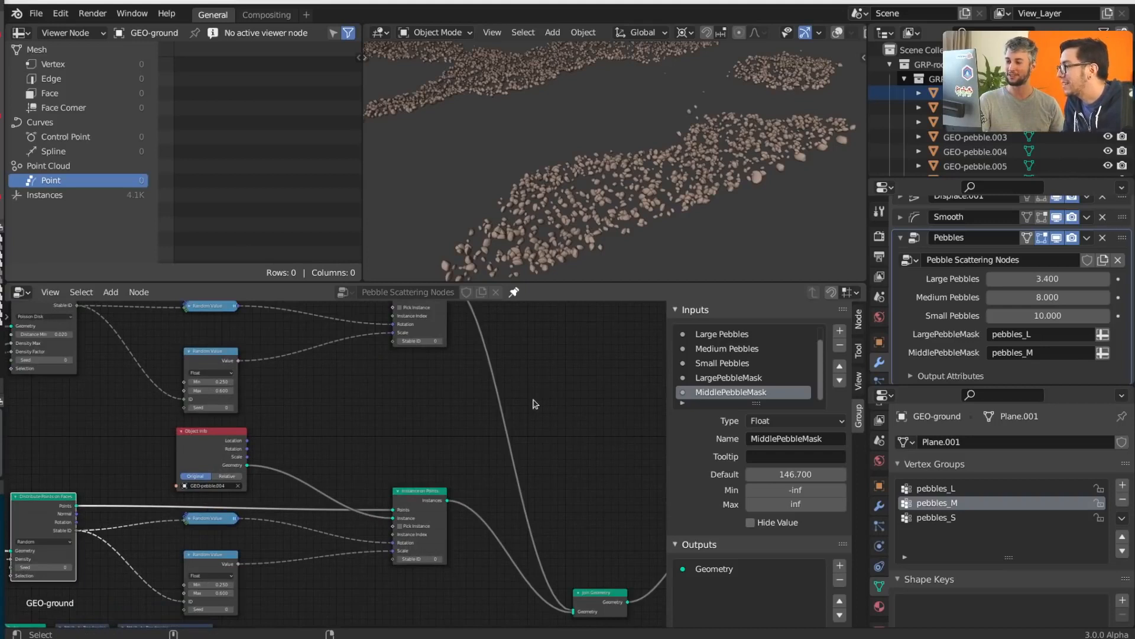
{"action": "right_click_drag", "start_coordinate": [527, 411], "coordinate": [447, 460], "text": "ctrl+alt"}
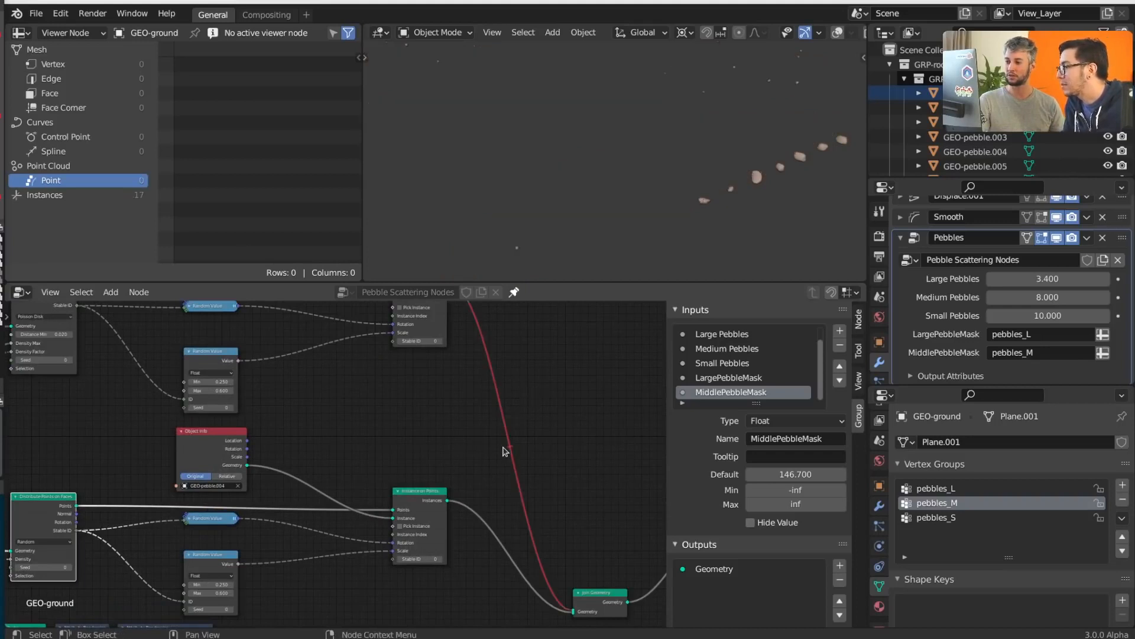
{"action": "scroll", "coordinate": [684, 160], "scroll_direction": "down", "scroll_amount": 5}
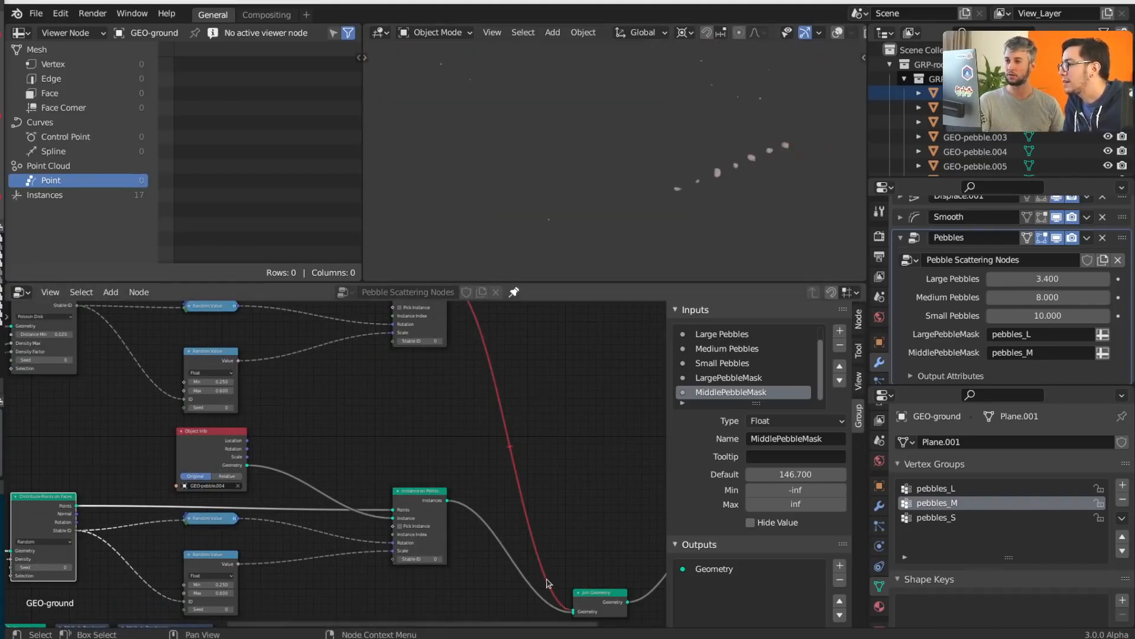
{"action": "middle_click_drag", "start_coordinate": [449, 507], "coordinate": [358, 485]}
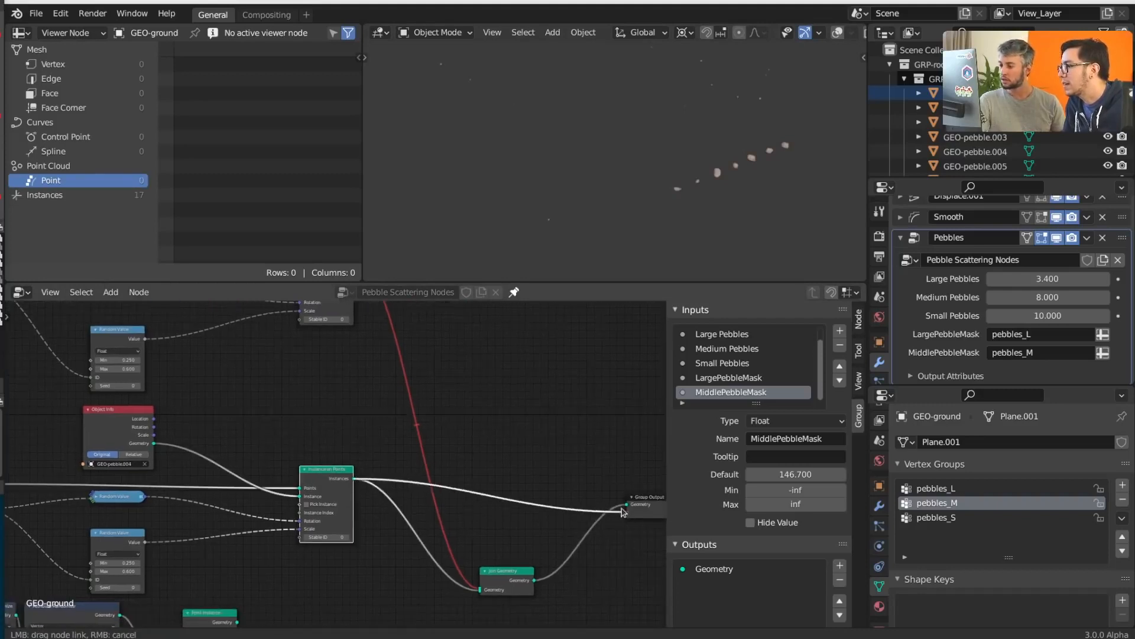
- Set the Seed of the duplicated Distribute Points on Faces node to 3
{"action": "middle_click_drag", "start_coordinate": [179, 504], "coordinate": [414, 492]}
{"action": "scroll", "coordinate": [319, 496], "scroll_direction": "up", "scroll_amount": 2}
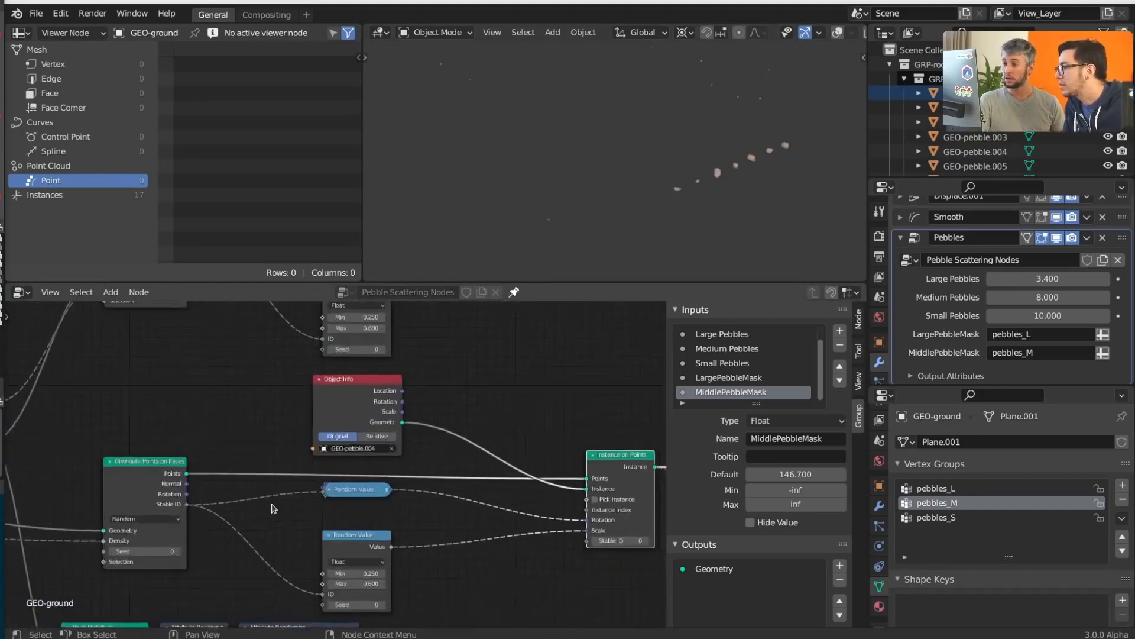
{"action": "left_click", "coordinate": [166, 558]}
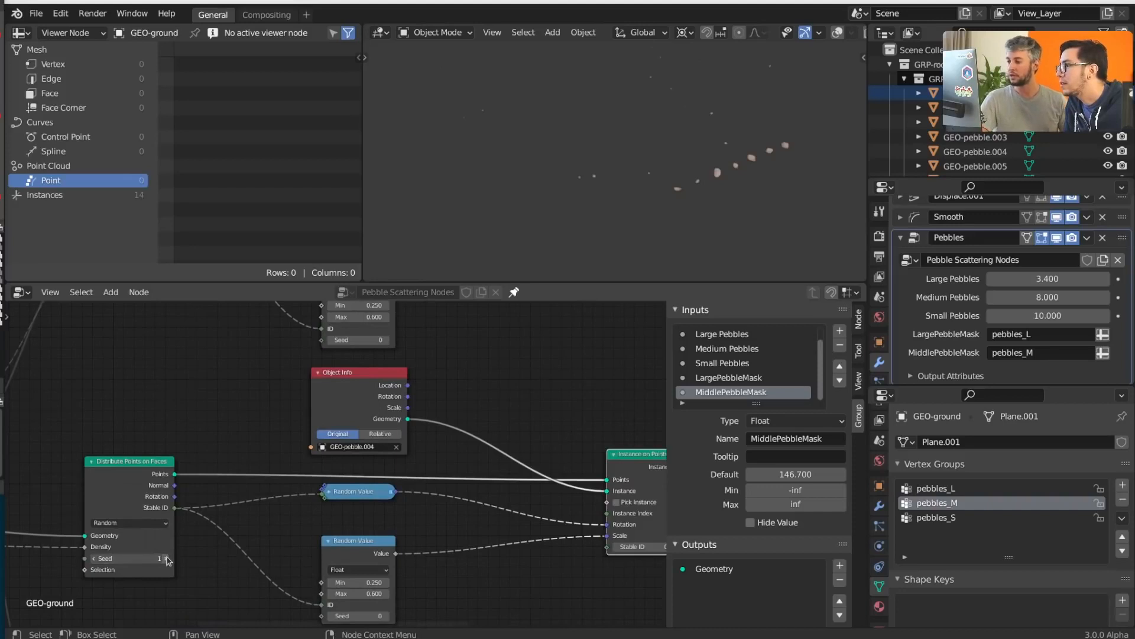
{"action": "left_click", "coordinate": [166, 559]}
{"action": "left_click", "coordinate": [166, 558]}
- Set the duplicated Float Random Value node's Max to 7.700 and Min to 2.450
{"action": "middle_click_drag", "start_coordinate": [474, 524], "coordinate": [471, 454]}
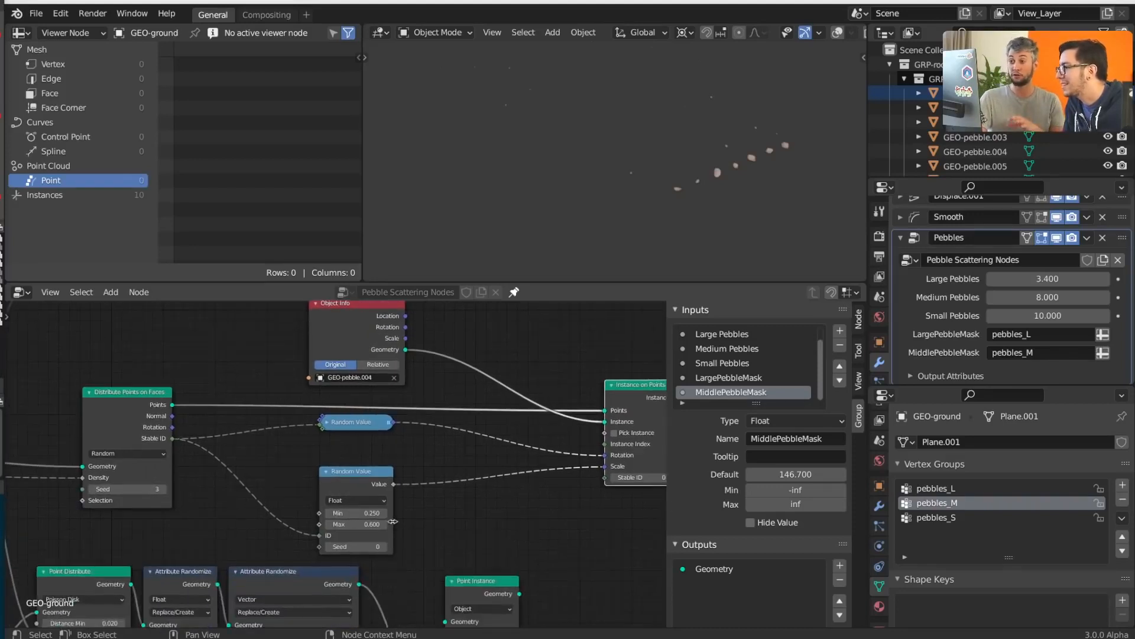
{"action": "left_click_drag", "start_coordinate": [375, 523], "coordinate": [470, 524]}
{"action": "left_click_drag", "start_coordinate": [374, 513], "coordinate": [403, 514]}
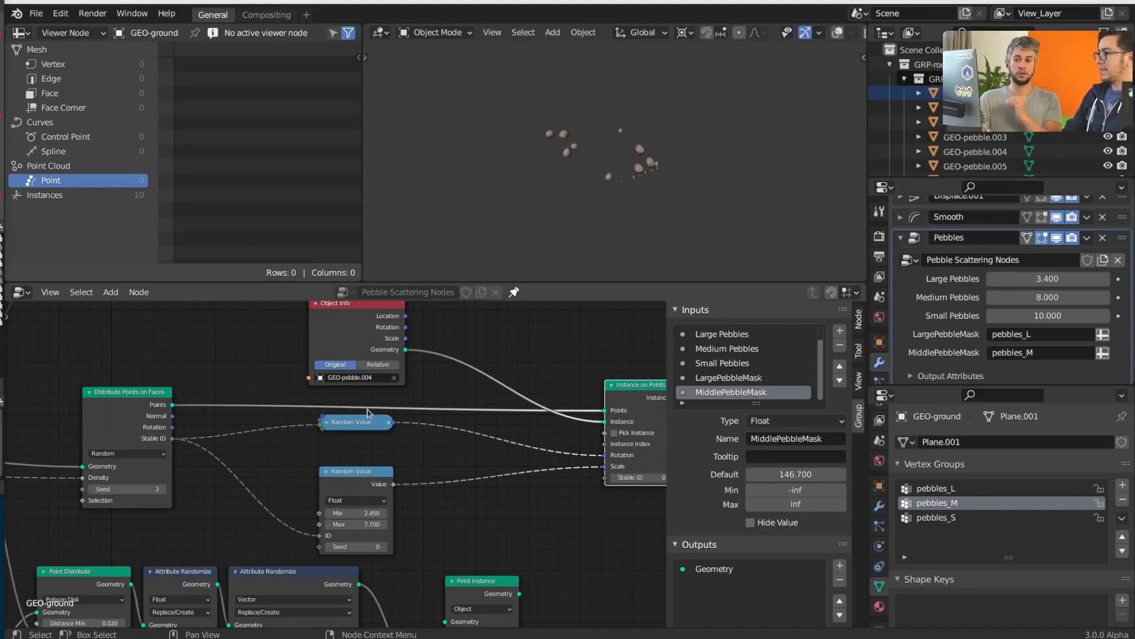
- Delete the Multiply node that multiplies the Large Pebbles input by 100
{"action": "left_click_drag", "start_coordinate": [1048, 297], "coordinate": [1056, 297]}
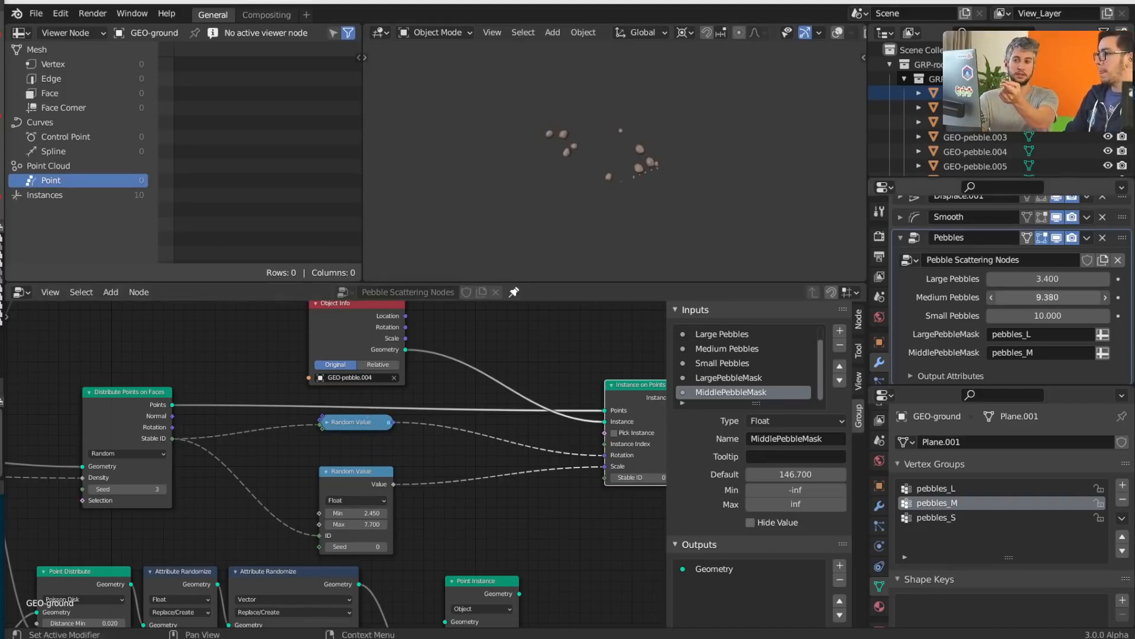
{"action": "key", "text": "Escape"}
{"action": "middle_click_drag", "start_coordinate": [146, 485], "coordinate": [563, 477]}
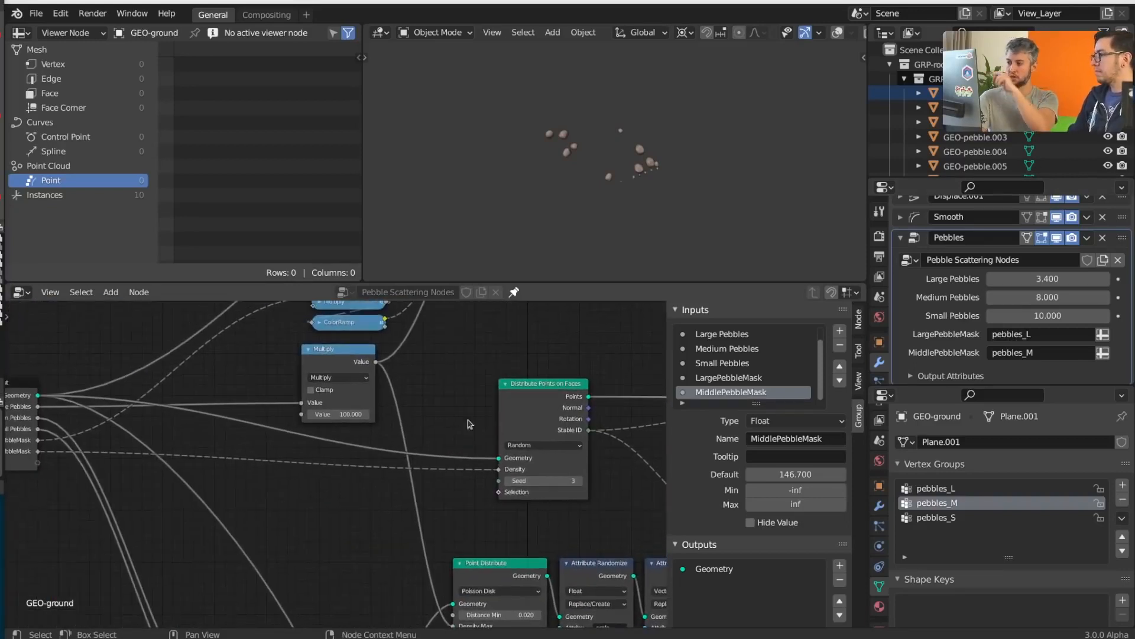
{"action": "left_click", "coordinate": [359, 367]}
{"action": "key", "text": "x"}
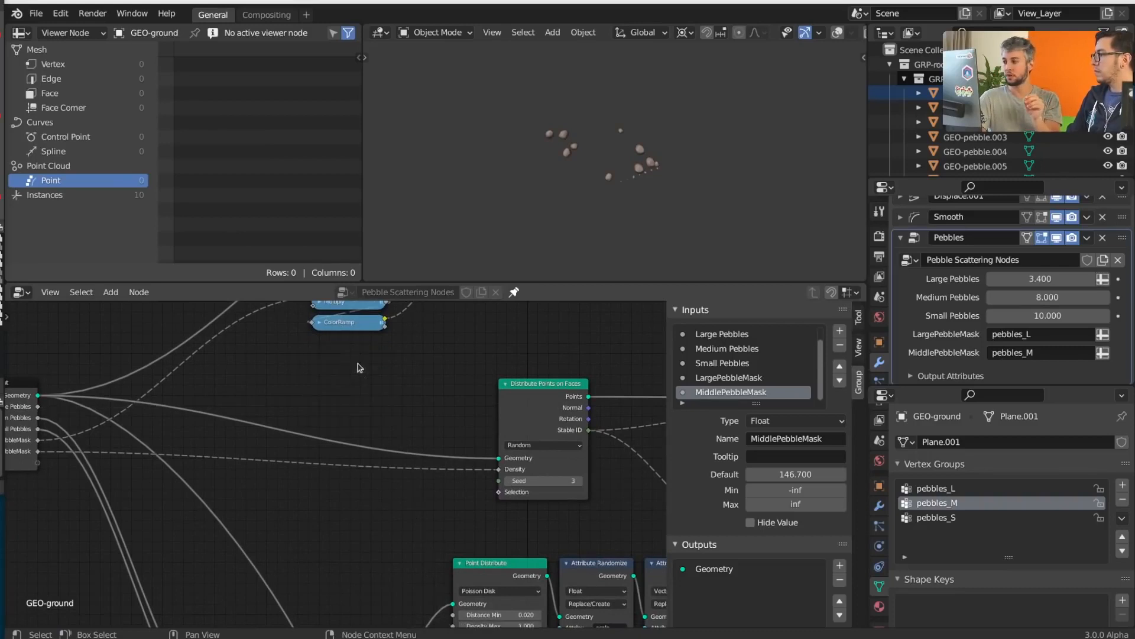
- Duplicate the collapsed Multiply node, expand the copy and place it ahead of the medium Distribute Points on Faces node
{"action": "middle_click_drag", "start_coordinate": [359, 366], "coordinate": [371, 411]}
{"action": "left_click", "coordinate": [362, 349]}
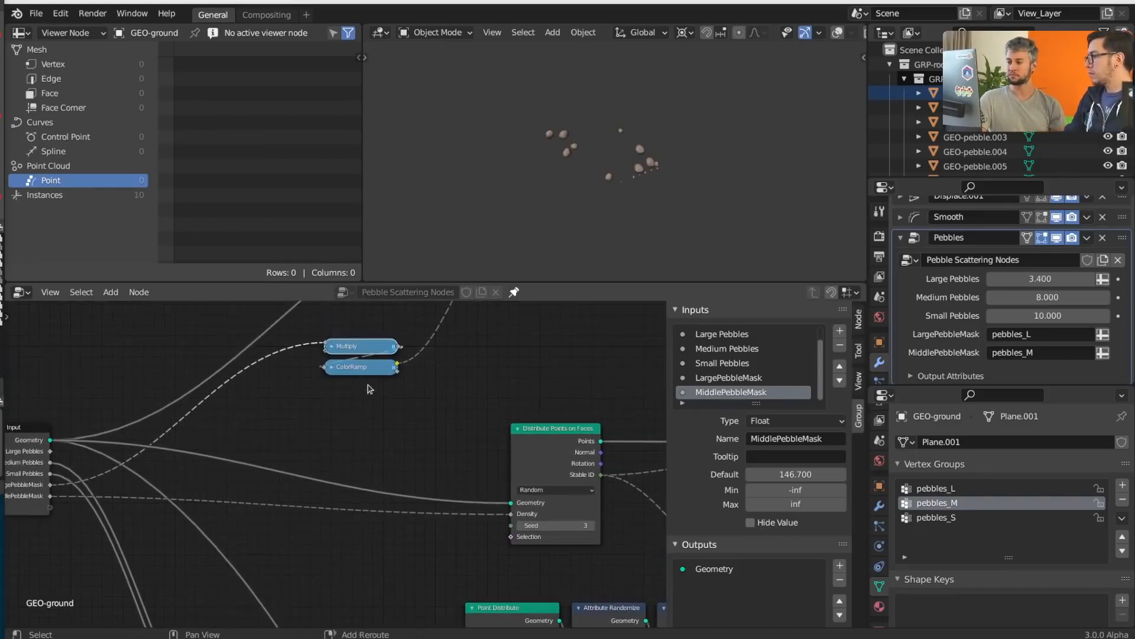
{"action": "key", "text": "shift+d"}
{"action": "left_click", "coordinate": [382, 447]}
{"action": "key", "text": "h"}
{"action": "key", "text": "g"}
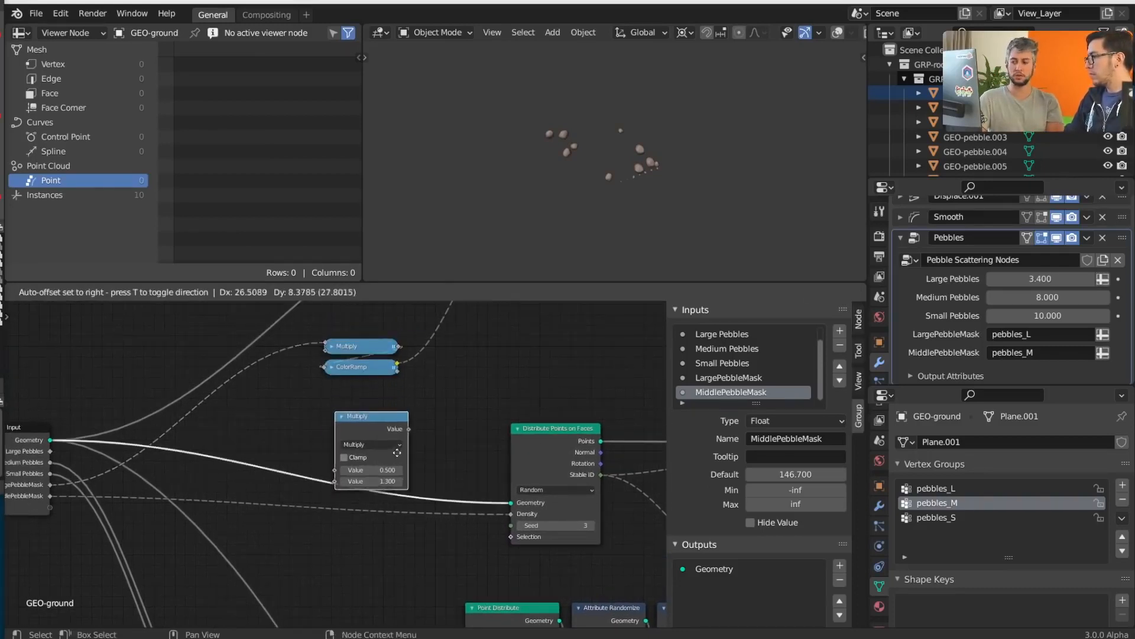
{"action": "left_click", "coordinate": [421, 438]}
- Link the Group Input's MiddlePebbleMask to the first Value of the duplicated Multiply node
{"action": "middle_click_drag", "start_coordinate": [325, 456], "coordinate": [495, 429]}
{"action": "scroll", "coordinate": [330, 469], "scroll_direction": "up", "scroll_amount": 4}
{"action": "middle_click_drag", "start_coordinate": [266, 475], "coordinate": [187, 501]}
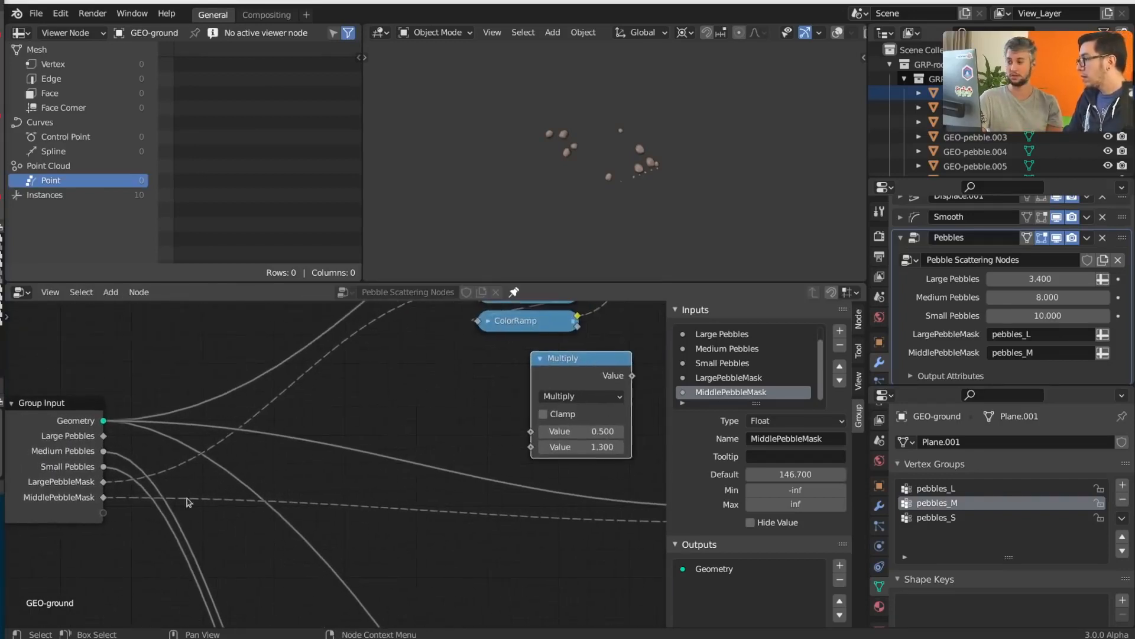
{"action": "left_click_drag", "start_coordinate": [103, 498], "coordinate": [531, 433]}
{"action": "middle_click_drag", "start_coordinate": [532, 435], "coordinate": [341, 455]}
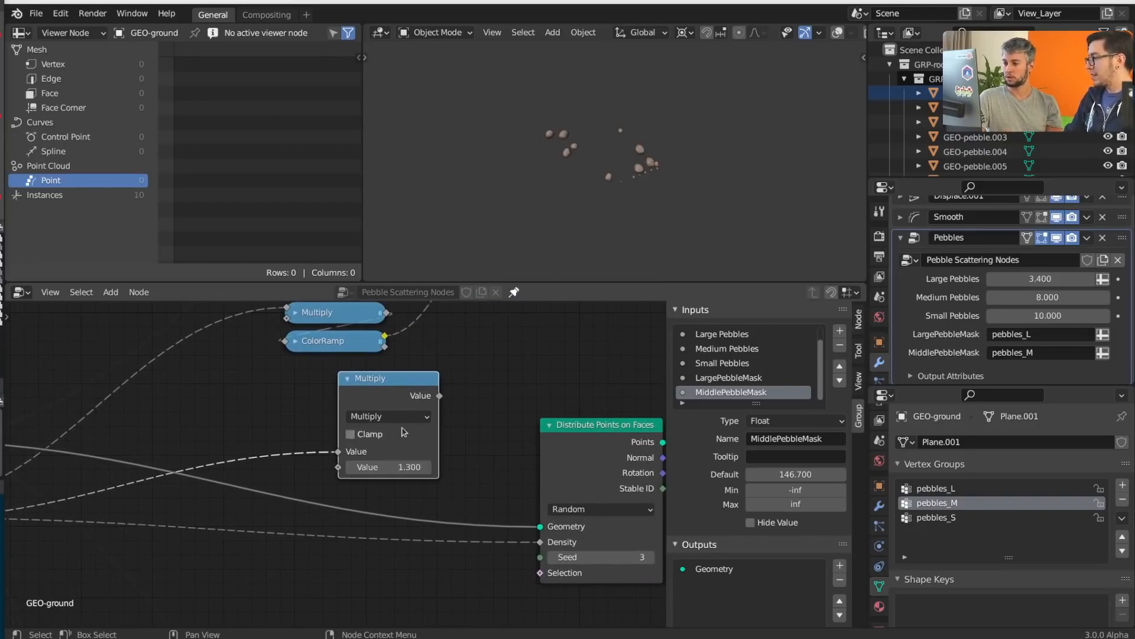
{"action": "middle_click_drag", "start_coordinate": [402, 432], "coordinate": [467, 408]}
{"action": "scroll", "coordinate": [561, 403], "scroll_direction": "down", "scroll_amount": 1}
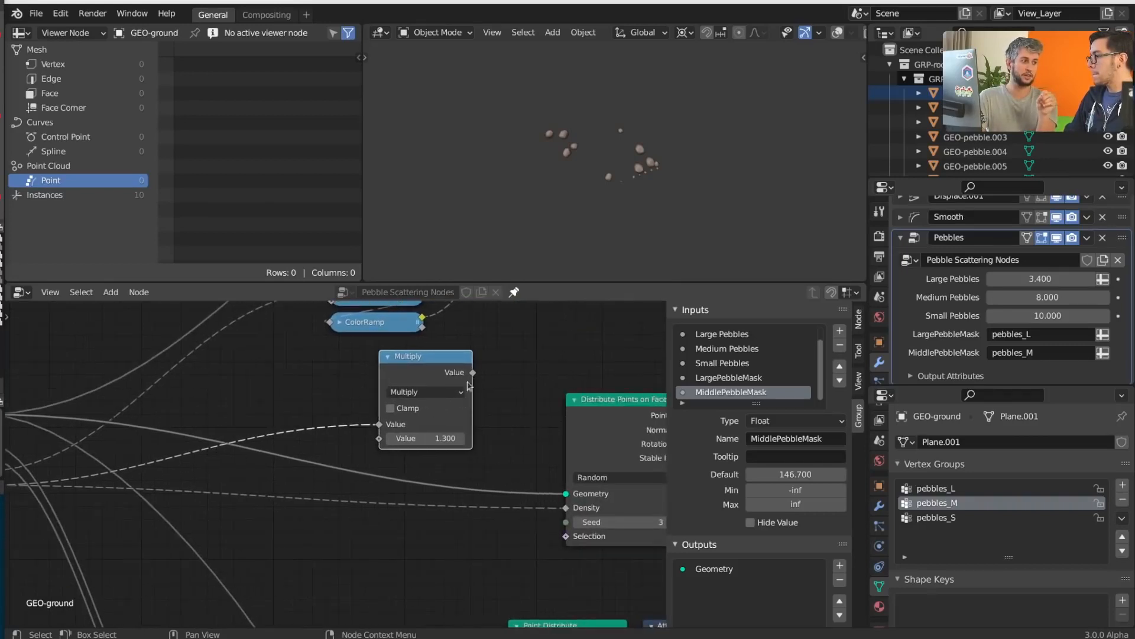
- Cut the mask link into the duplicated Multiply node and link its output to the medium Distribute Points on Faces Density
{"action": "right_click_drag", "start_coordinate": [358, 401], "coordinate": [351, 441], "text": "ctrl"}
{"action": "left_click_drag", "start_coordinate": [474, 374], "coordinate": [566, 507]}
{"action": "middle_click_drag", "start_coordinate": [330, 496], "coordinate": [470, 479]}
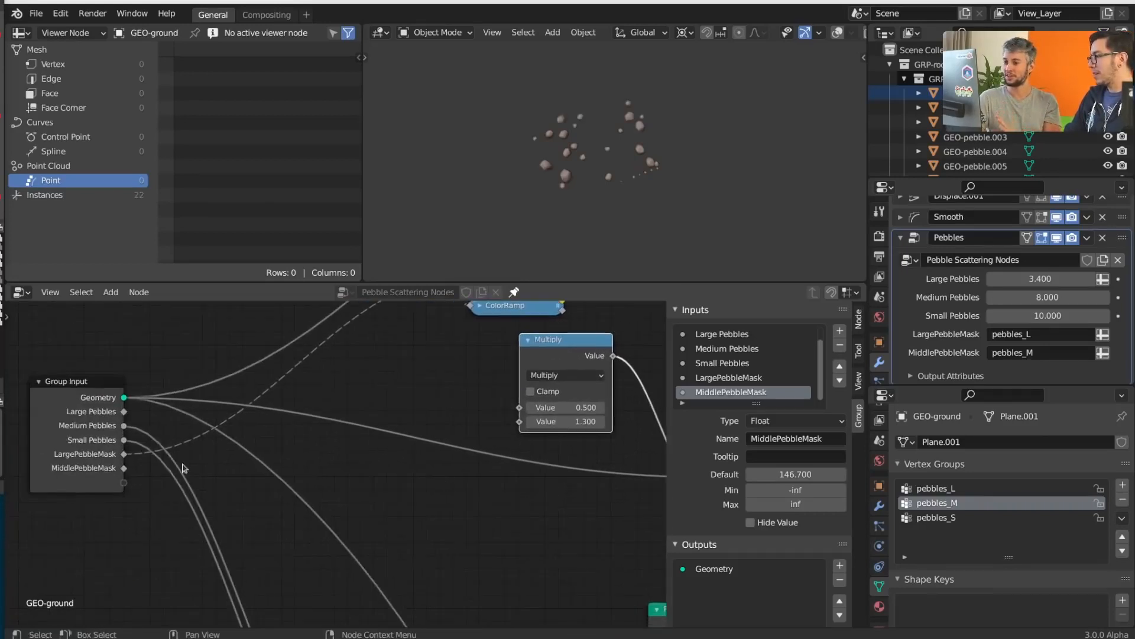
- Set the second Value of the duplicated Multiply node to 12.300
{"action": "left_click", "coordinate": [561, 421]}
{"action": "type", "text": "19"}
{"action": "key", "text": "Return"}
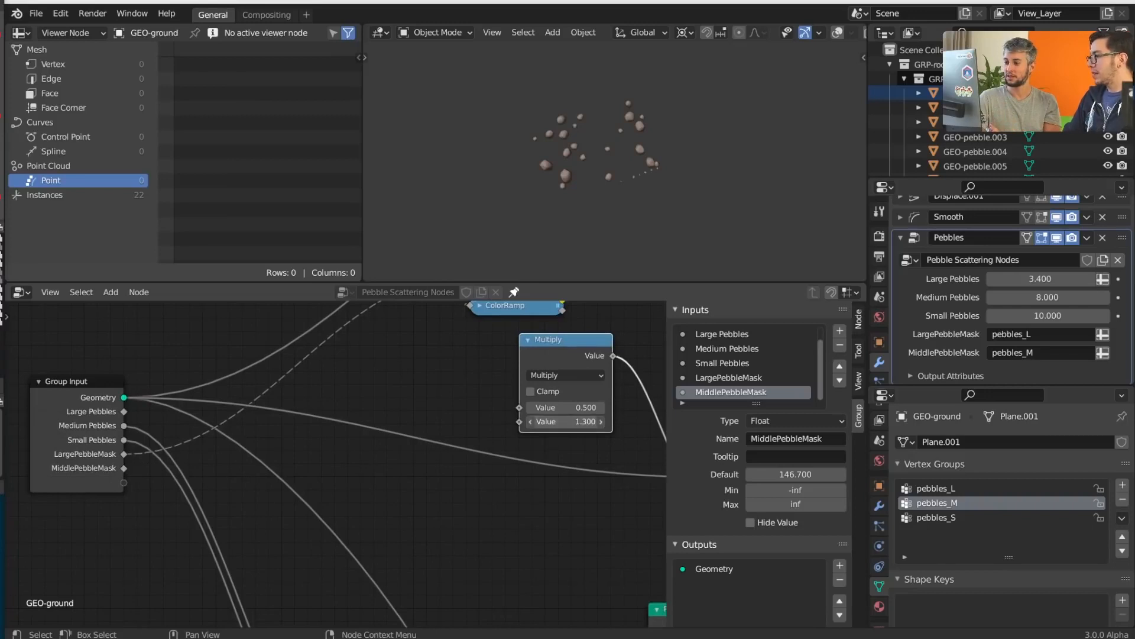
{"action": "left_click_drag", "start_coordinate": [566, 422], "coordinate": [527, 422]}
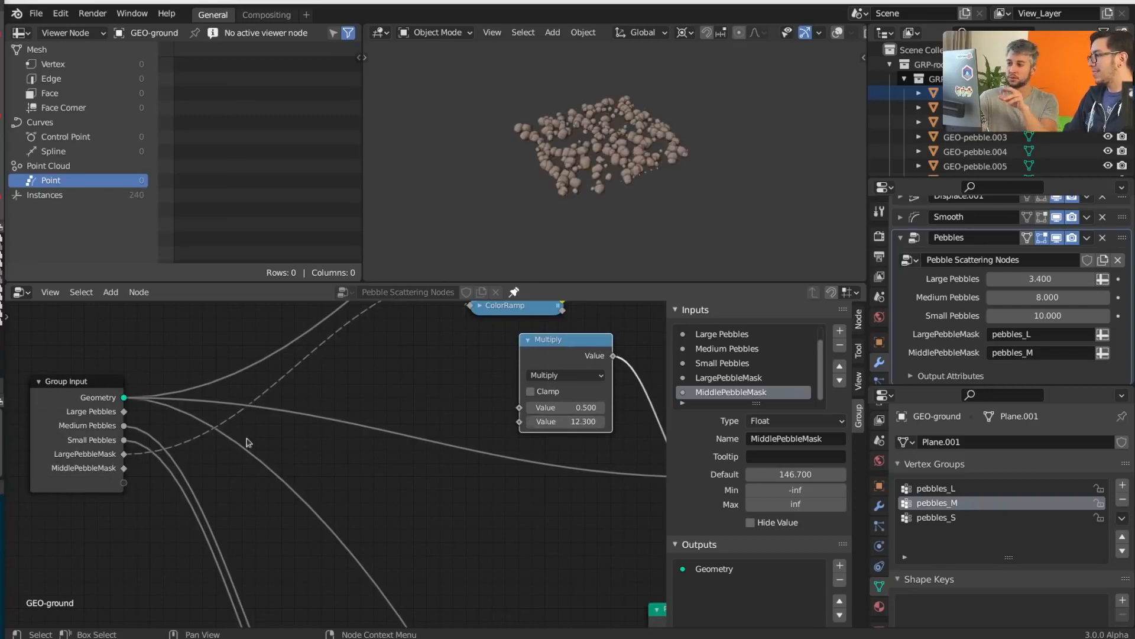
- Link MiddlePebbleMask to the Multiply node's first Value and set its second Value to 23.500
{"action": "left_click_drag", "start_coordinate": [123, 468], "coordinate": [520, 407]}
{"action": "middle_click_drag", "start_coordinate": [598, 412], "coordinate": [515, 424]}
{"action": "left_click_drag", "start_coordinate": [502, 432], "coordinate": [536, 432]}
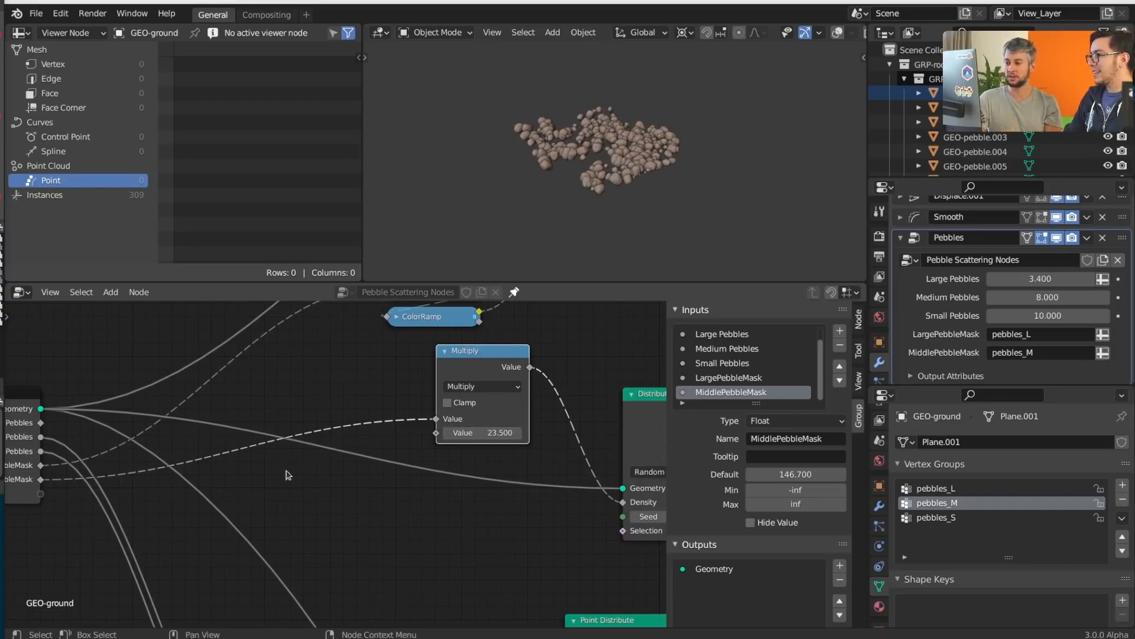
- Link the Medium Pebbles input to the Multiply node's second Value and set Medium Pebbles to 12.700 in the modifier
{"action": "middle_click_drag", "start_coordinate": [60, 448], "coordinate": [121, 443]}
{"action": "left_click_drag", "start_coordinate": [102, 431], "coordinate": [497, 426]}
{"action": "middle_click_drag", "start_coordinate": [560, 436], "coordinate": [417, 491]}
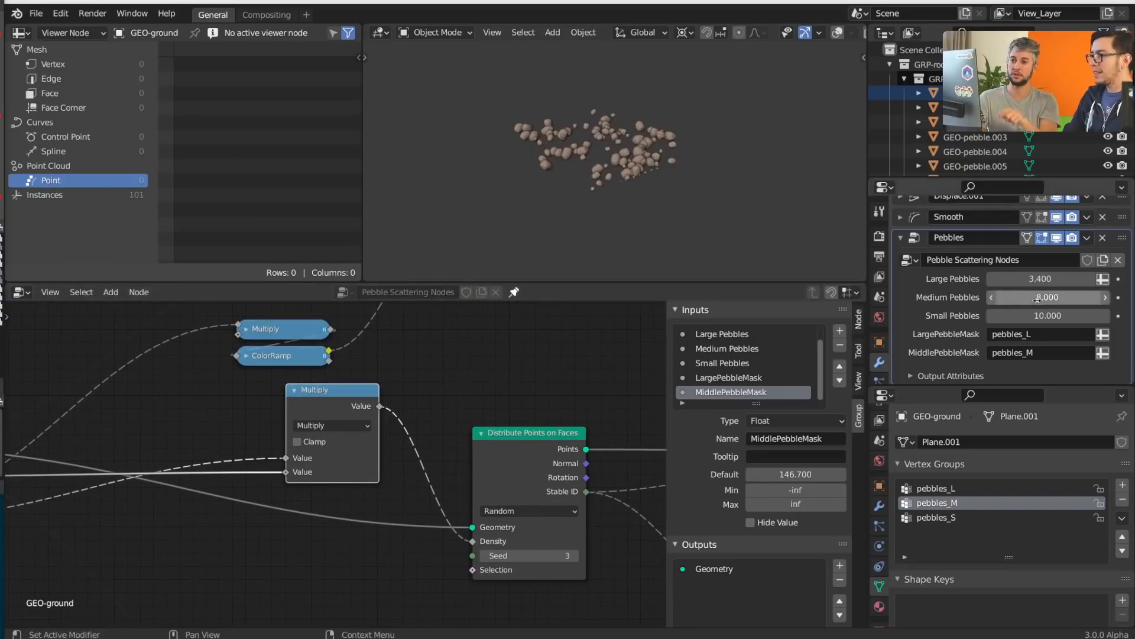
{"action": "mouse_move", "coordinate": [1047, 297]}
{"action": "left_mouse_down"}
{"action": "mouse_move", "coordinate": [1122, 297]}
{"action": "mouse_move", "coordinate": [1008, 298]}
{"action": "mouse_move", "coordinate": [1114, 298]}
{"action": "mouse_move", "coordinate": [1046, 298]}
{"action": "mouse_move", "coordinate": [1068, 297]}
{"action": "left_mouse_up"}
- Move the medium Multiply node nearer the Group Input and place a duplicate of it before Distribute Points on Faces
{"action": "left_click_drag", "start_coordinate": [339, 418], "coordinate": [150, 479]}
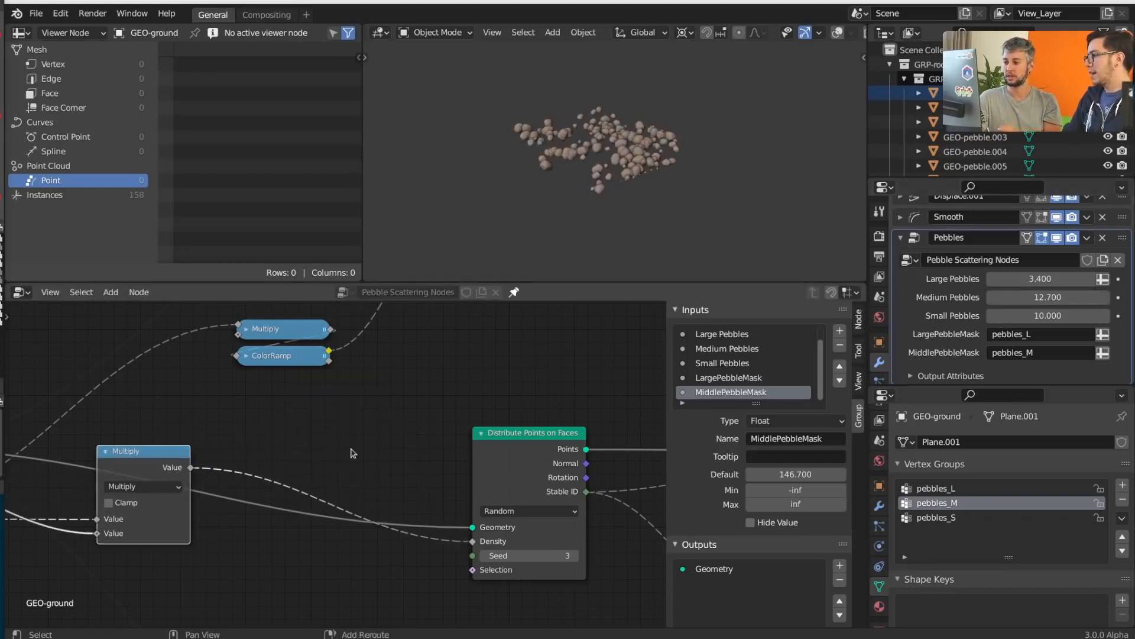
{"action": "middle_click_drag", "start_coordinate": [332, 478], "coordinate": [375, 436]}
{"action": "scroll", "coordinate": [335, 460], "scroll_direction": "down", "scroll_amount": 5}
{"action": "scroll", "coordinate": [375, 436], "scroll_direction": "up", "scroll_amount": 6}
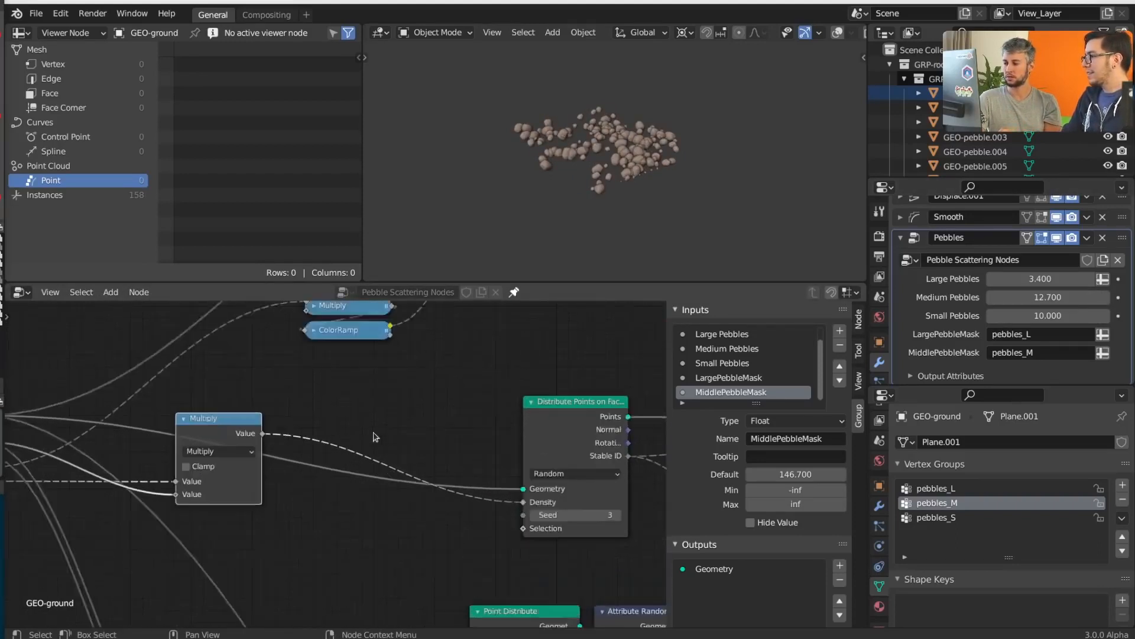
{"action": "key", "text": "shift+d"}
{"action": "left_click", "coordinate": [30, 338]}
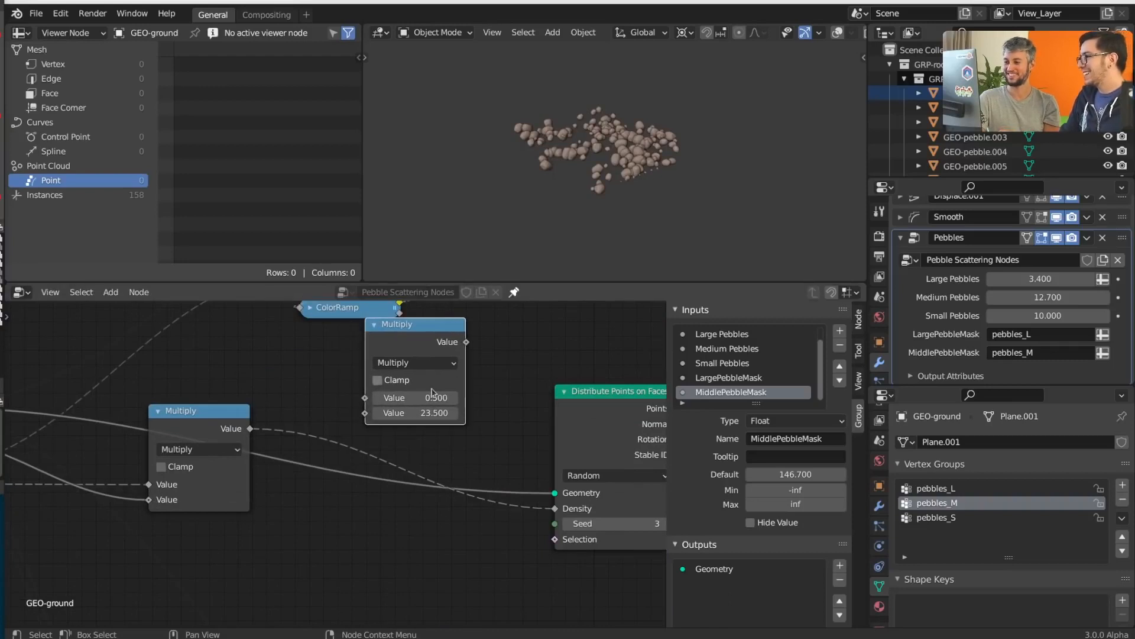
- Route the first Multiply output through the duplicated Multiply into Density, with the duplicate's second Value set to 5.700
{"action": "left_click_drag", "start_coordinate": [250, 428], "coordinate": [365, 397]}
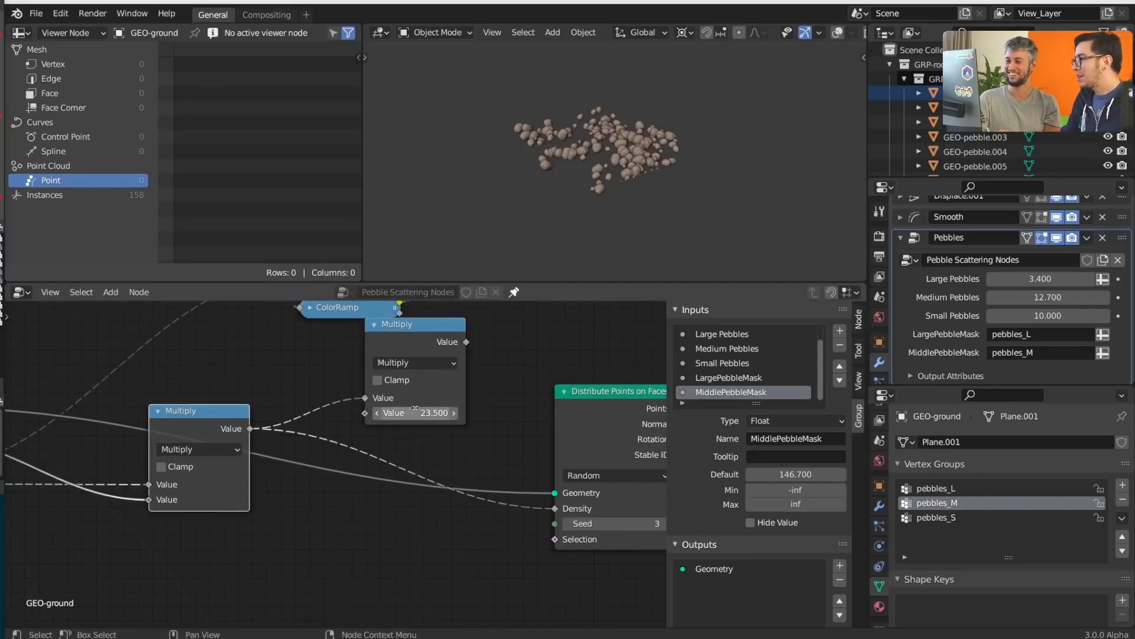
{"action": "left_click_drag", "start_coordinate": [466, 343], "coordinate": [554, 508]}
{"action": "left_click_drag", "start_coordinate": [426, 412], "coordinate": [381, 412], "text": "shift"}
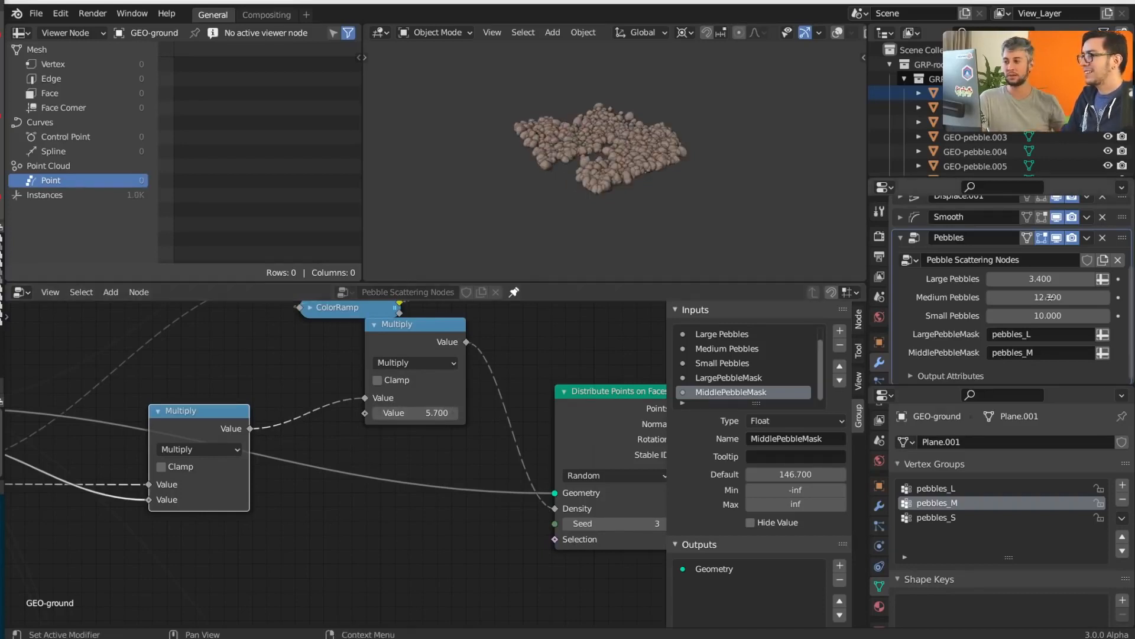
- Set Medium Pebbles to 5.440 in the modifier and the medium Float Random Value's Min to 1.350
{"action": "left_click_drag", "start_coordinate": [1048, 297], "coordinate": [1011, 297]}
{"action": "scroll", "coordinate": [477, 478], "scroll_direction": "down", "scroll_amount": 2}
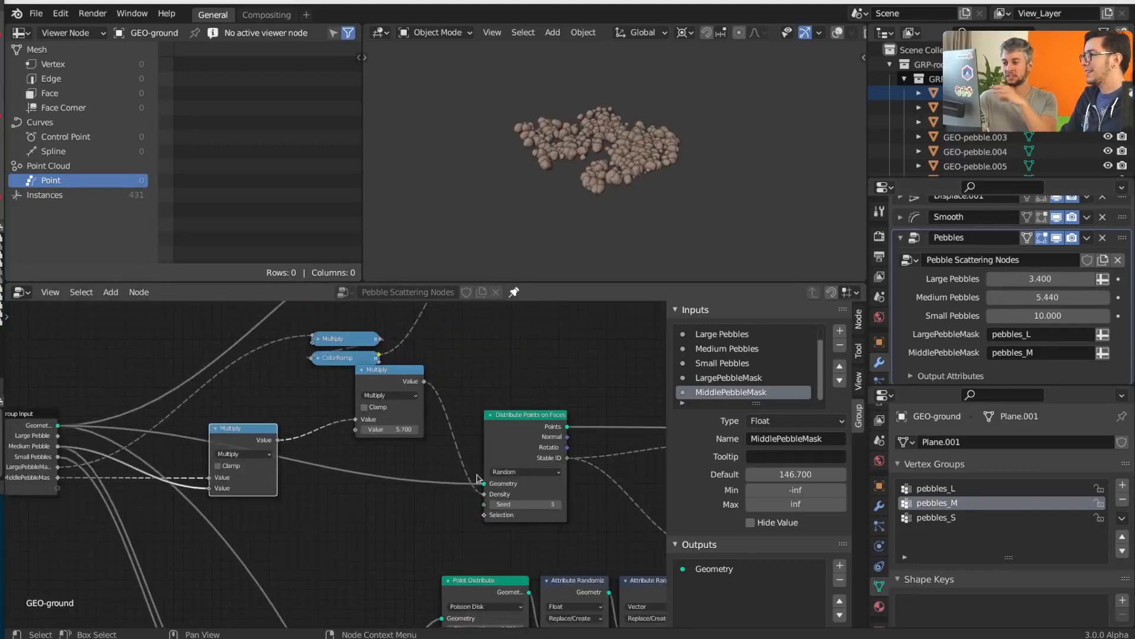
{"action": "scroll", "coordinate": [497, 474], "scroll_direction": "up", "scroll_amount": 1}
{"action": "middle_click_drag", "start_coordinate": [481, 473], "coordinate": [140, 404]}
{"action": "scroll", "coordinate": [496, 460], "scroll_direction": "up", "scroll_amount": 1}
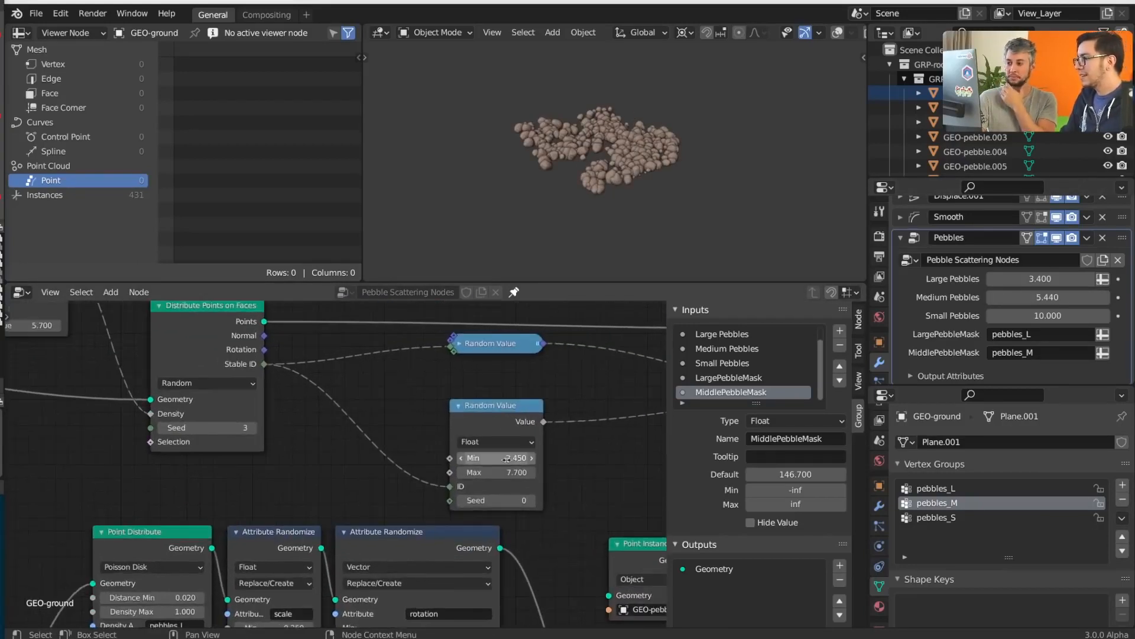
{"action": "mouse_move", "coordinate": [498, 458]}
{"action": "left_mouse_down"}
{"action": "mouse_move", "coordinate": [464, 459]}
{"action": "mouse_move", "coordinate": [515, 458]}
{"action": "mouse_move", "coordinate": [504, 459]}
{"action": "left_mouse_up"}
- Link Join Geometry to the Group Output and unmute the large pebbles' link into Join Geometry
{"action": "scroll", "coordinate": [505, 457], "scroll_direction": "down", "scroll_amount": 3}
{"action": "middle_click_drag", "start_coordinate": [636, 457], "coordinate": [307, 466]}
{"action": "scroll", "coordinate": [316, 464], "scroll_direction": "down", "scroll_amount": 1}
{"action": "middle_click_drag", "start_coordinate": [596, 460], "coordinate": [445, 488]}
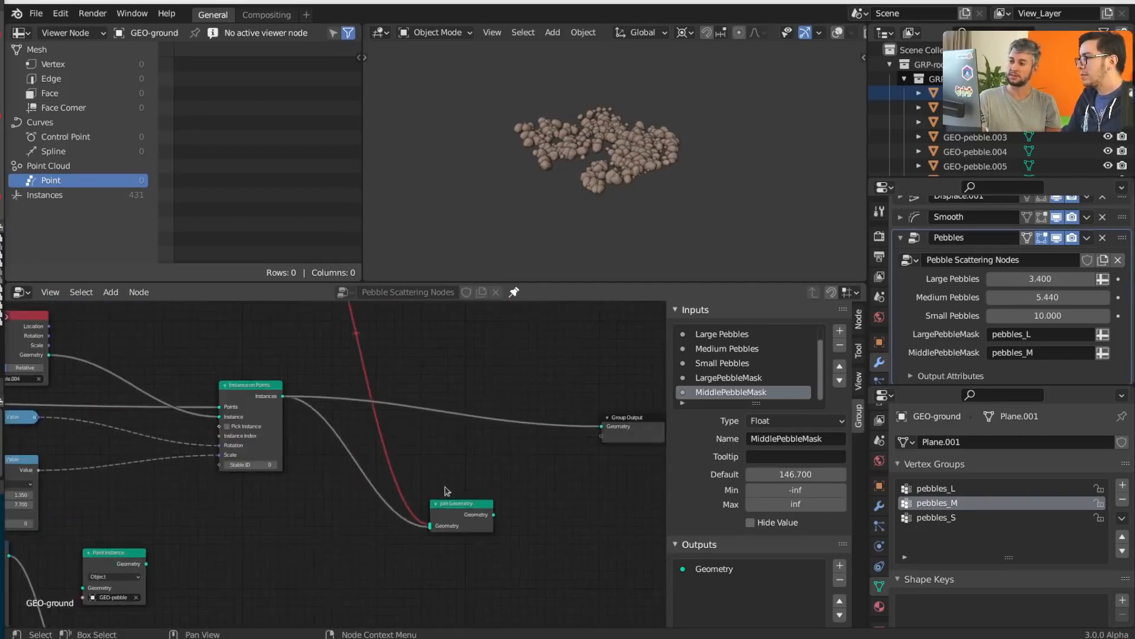
{"action": "left_click_drag", "start_coordinate": [491, 516], "coordinate": [601, 427]}
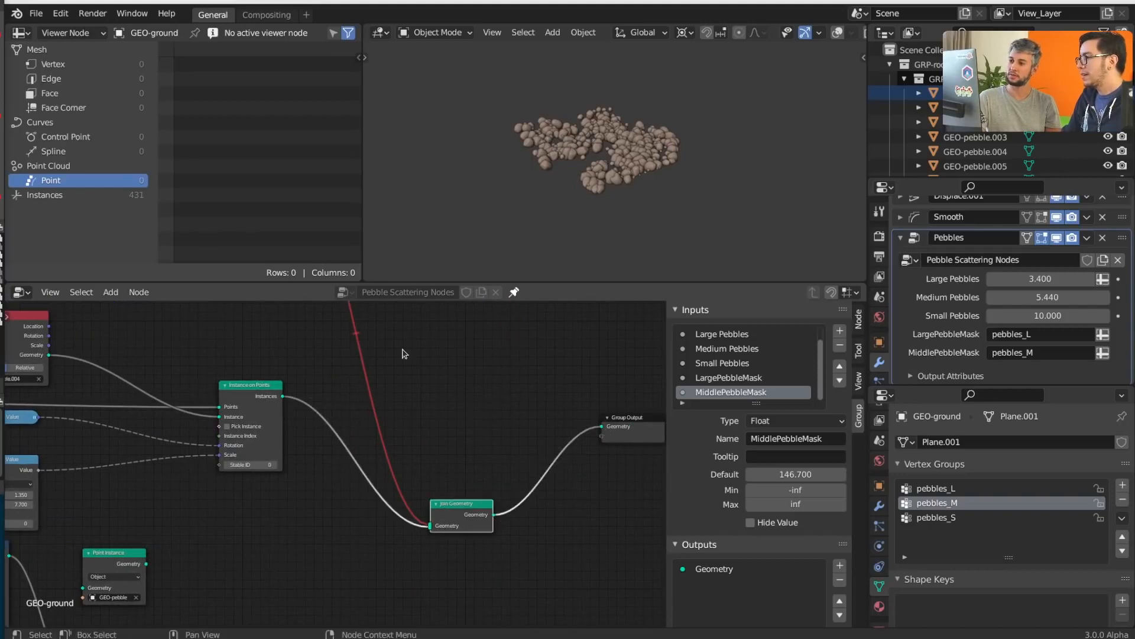
{"action": "right_click_drag", "start_coordinate": [397, 347], "coordinate": [331, 377], "text": "ctrl+alt"}
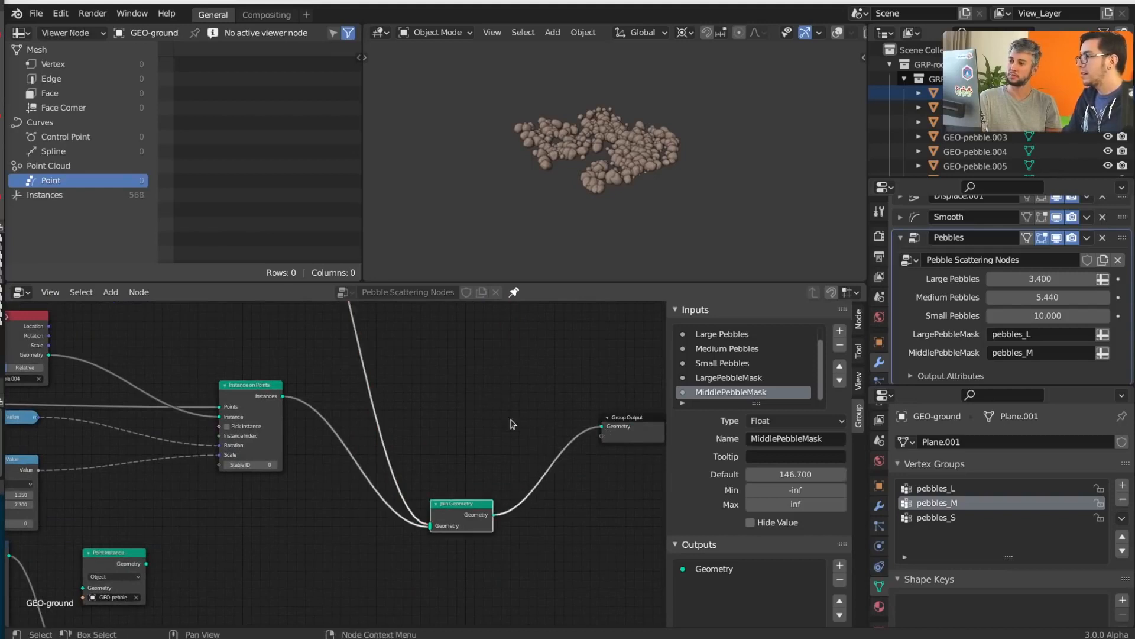
- Move the Join Geometry node up between the medium Instance on Points and the Group Output
{"action": "scroll", "coordinate": [513, 424], "scroll_direction": "up", "scroll_amount": 2}
{"action": "left_click_drag", "start_coordinate": [505, 541], "coordinate": [516, 415]}
{"action": "middle_click_drag", "start_coordinate": [88, 476], "coordinate": [387, 469]}
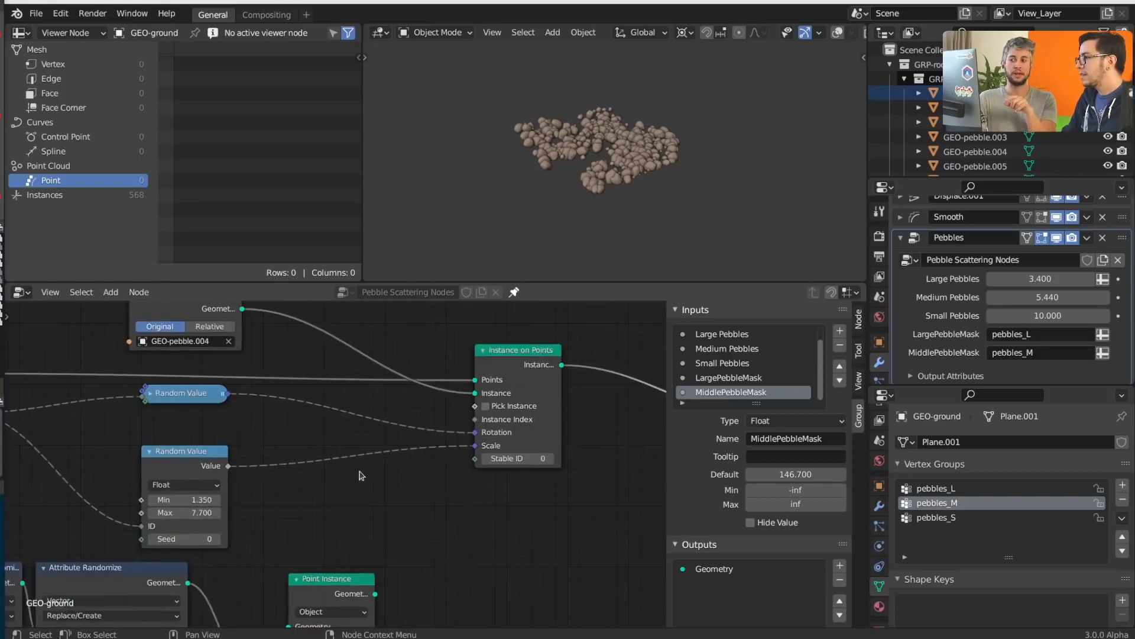
{"action": "middle_click_drag", "start_coordinate": [280, 465], "coordinate": [500, 454]}
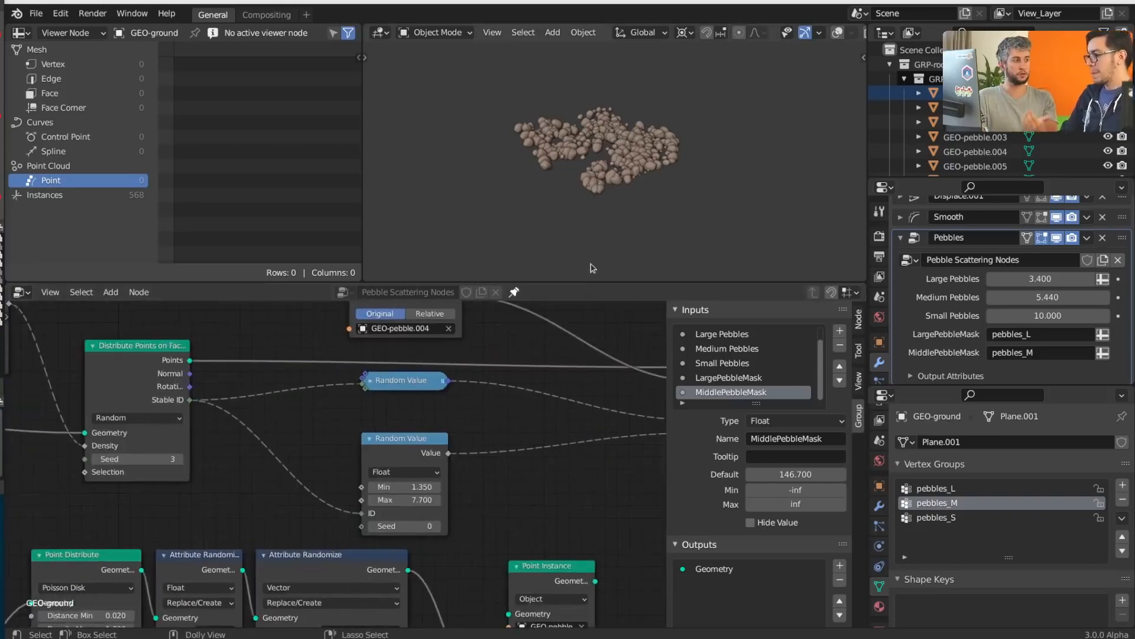
- Open pebble_scattering_fields.blend without saving the changes to the current file
{"action": "key", "text": "ctrl+shift+o"}
{"action": "key", "text": "Escape"}
{"action": "key", "text": "F4"}
{"action": "left_click", "coordinate": [573, 240]}
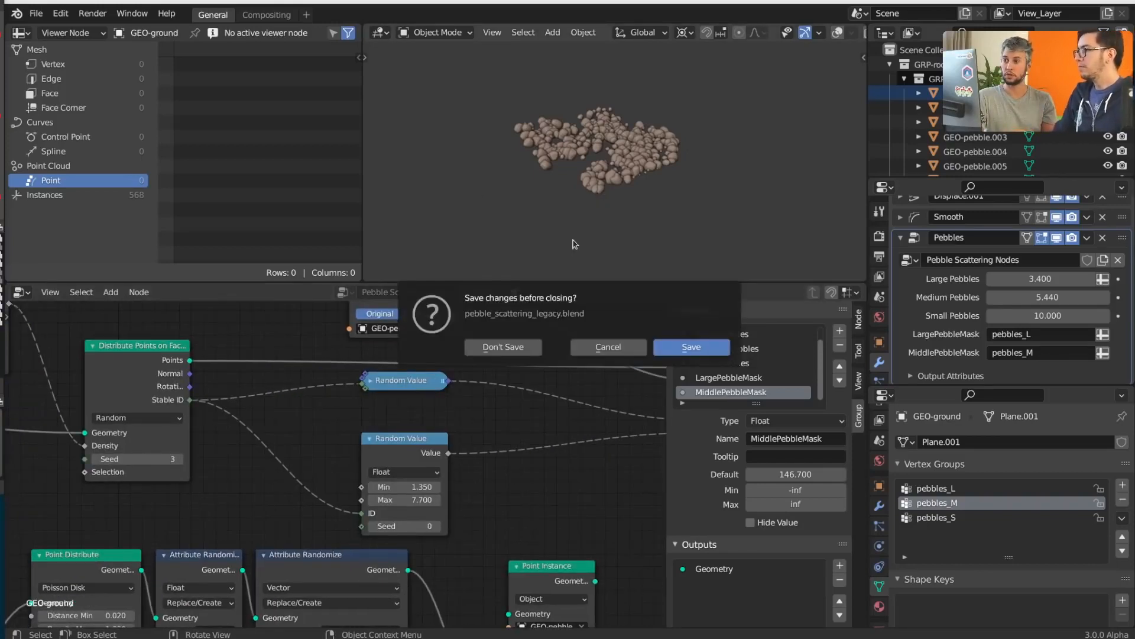
{"action": "left_click", "coordinate": [503, 346]}
{"action": "left_click", "coordinate": [497, 175]}
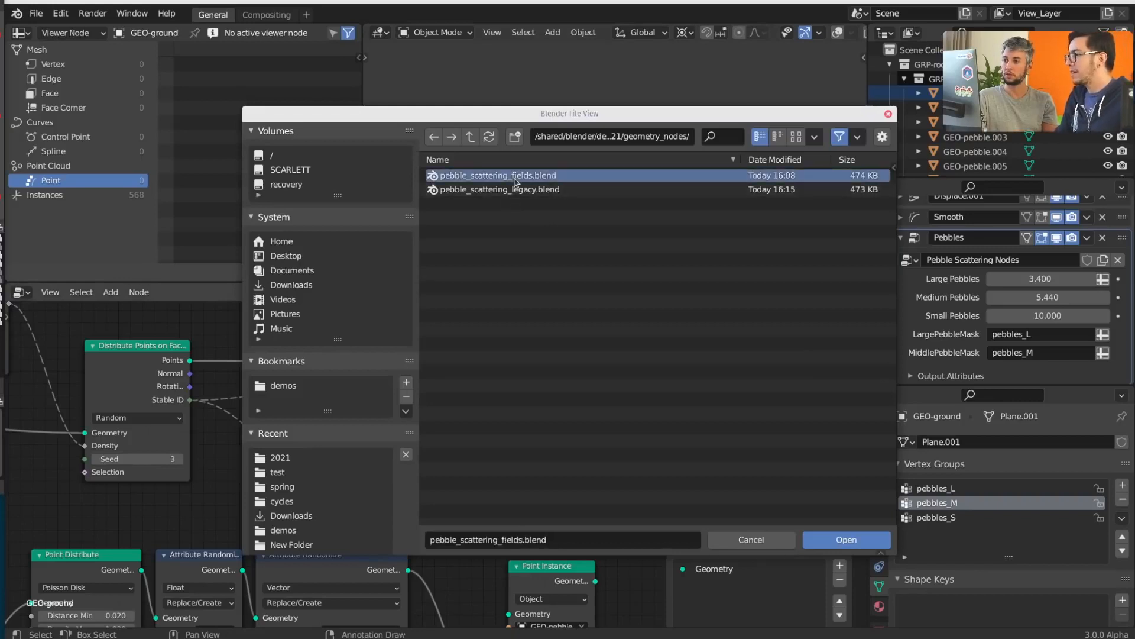
{"action": "left_click", "coordinate": [846, 539]}
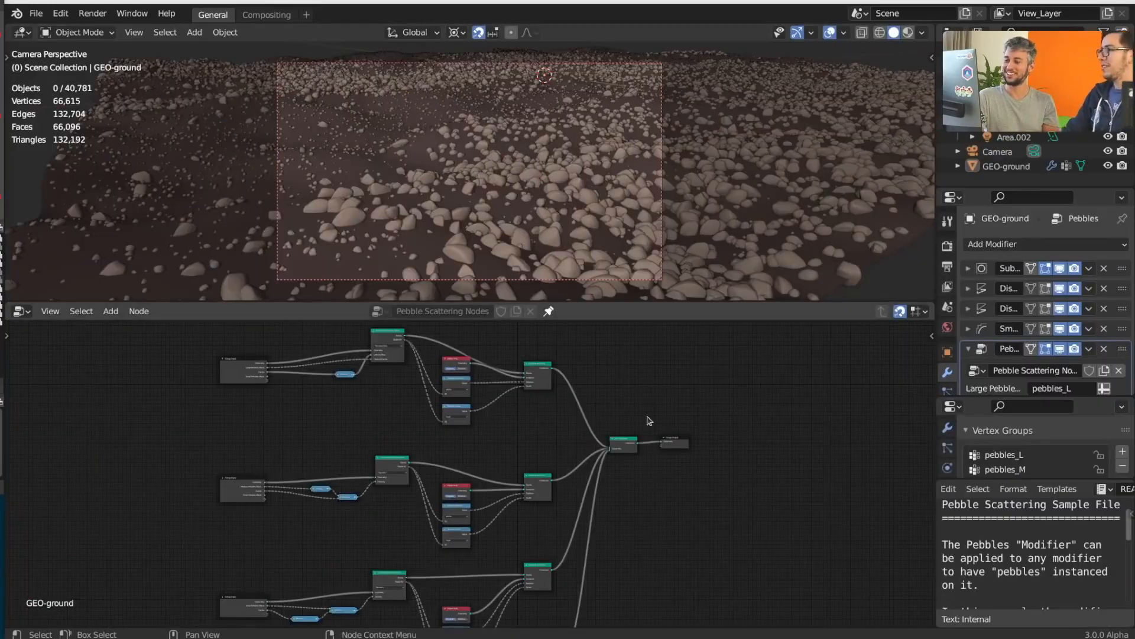
- Reposition the Instance on Points and Object Info nodes of the large pebbles branch to spread out the layout
{"action": "scroll", "coordinate": [478, 395], "scroll_direction": "up", "scroll_amount": 4}
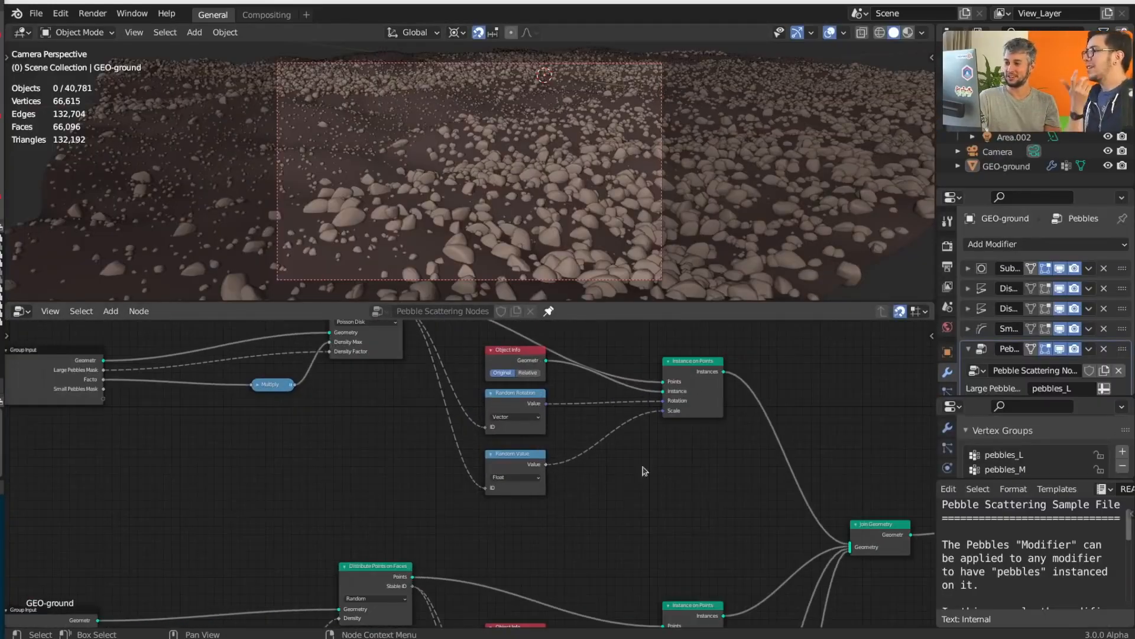
{"action": "scroll", "coordinate": [649, 460], "scroll_direction": "up", "scroll_amount": 2}
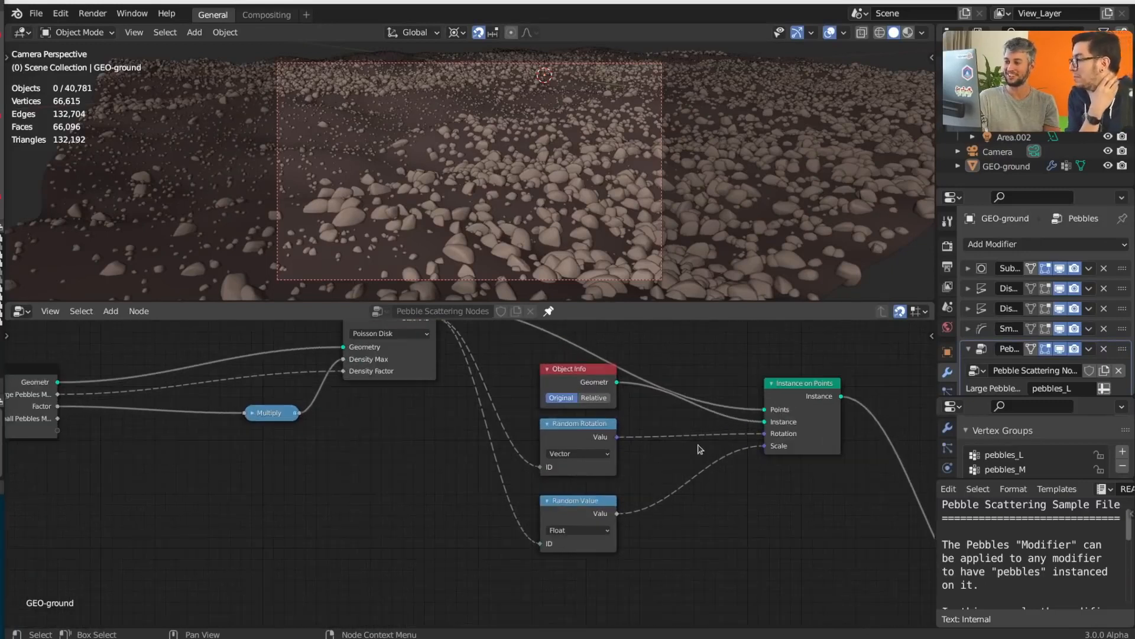
{"action": "middle_click_drag", "start_coordinate": [698, 445], "coordinate": [689, 471]}
{"action": "left_click_drag", "start_coordinate": [777, 428], "coordinate": [815, 372]}
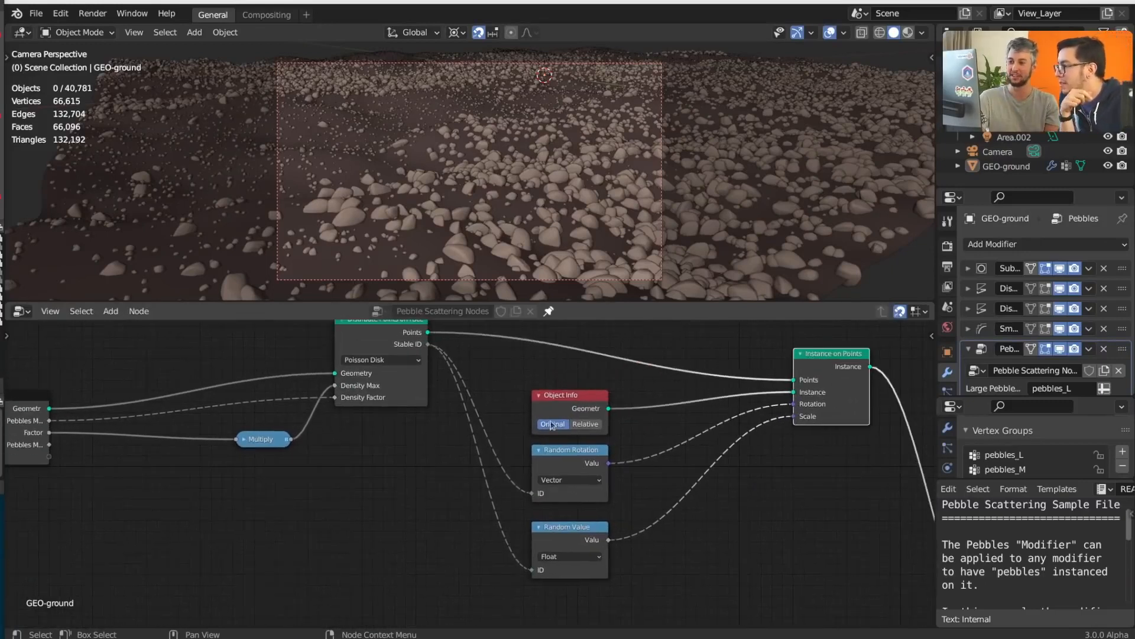
{"action": "left_click_drag", "start_coordinate": [563, 407], "coordinate": [565, 397]}
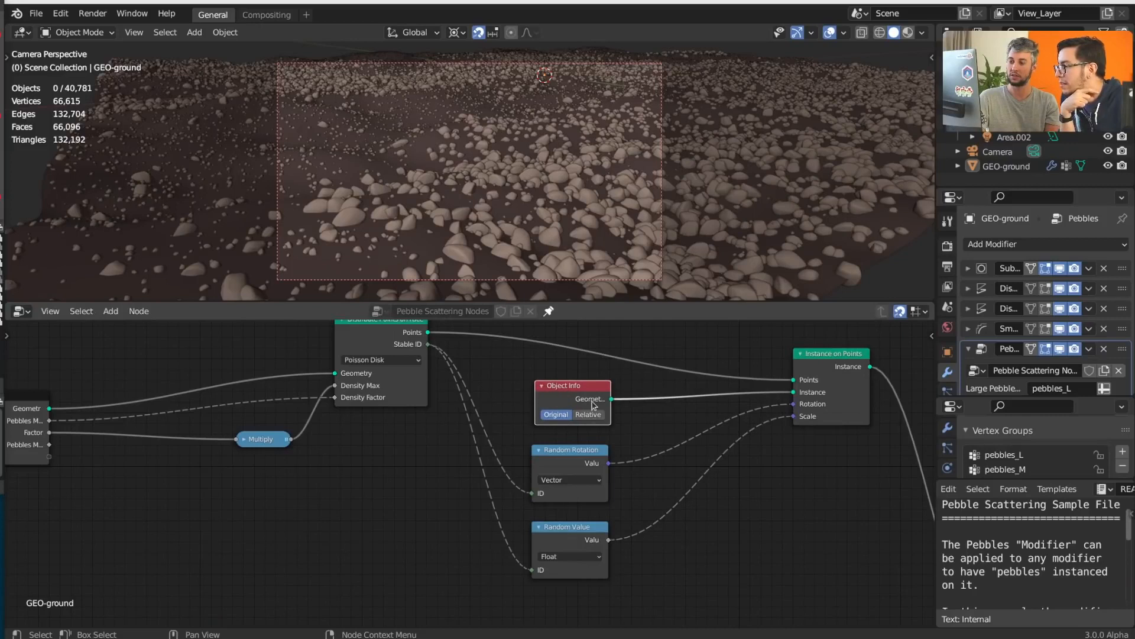
- Show the hidden sockets of the large pebbles' Object Info node and move it up clear of the Random Rotation node
{"action": "scroll", "coordinate": [592, 406], "scroll_direction": "up", "scroll_amount": 1}
{"action": "key", "text": "ctrl+h"}
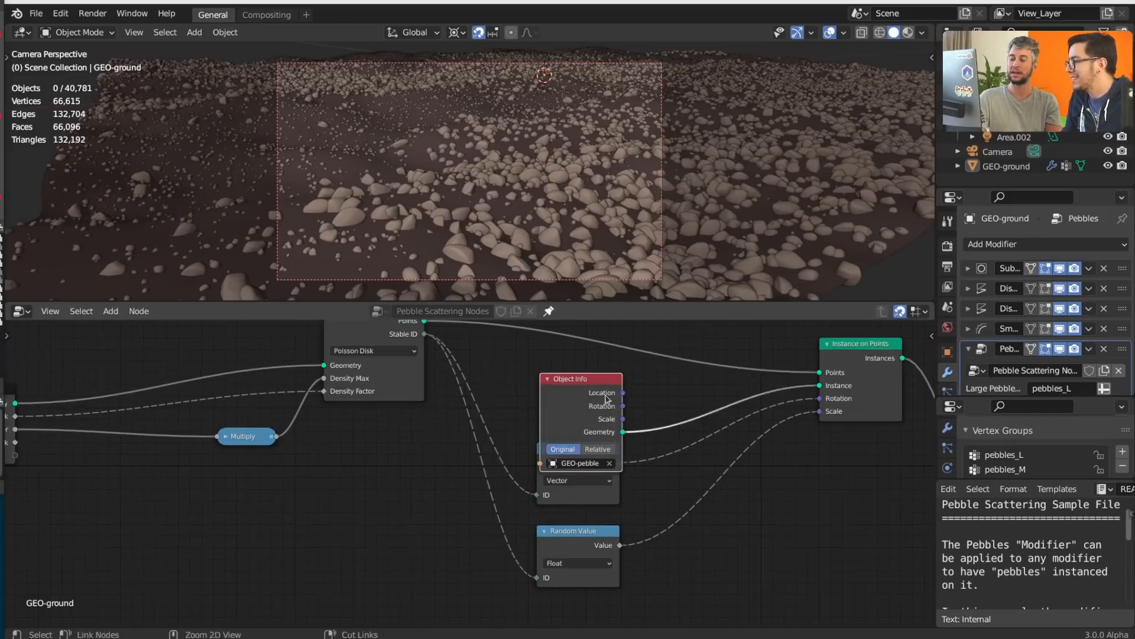
{"action": "middle_click_drag", "start_coordinate": [738, 436], "coordinate": [755, 498]}
{"action": "key", "text": "g"}
{"action": "key", "text": "y"}
{"action": "left_click", "coordinate": [756, 443]}
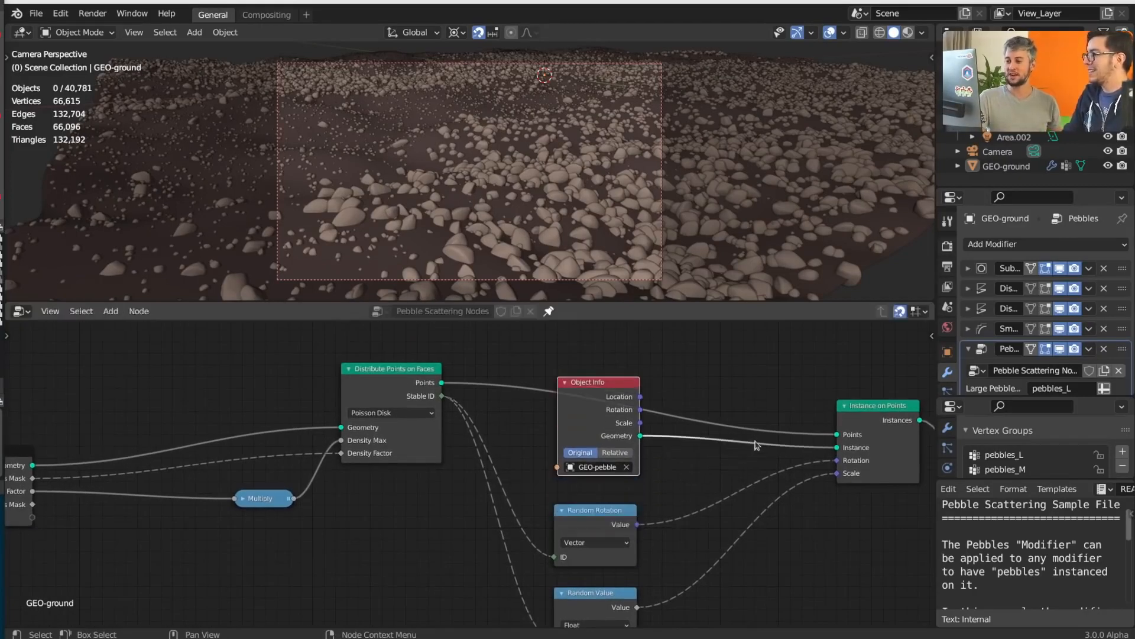
- Show the hidden sockets of all nodes in the Pebble Scattering Nodes tree
{"action": "right_click", "coordinate": [596, 421]}
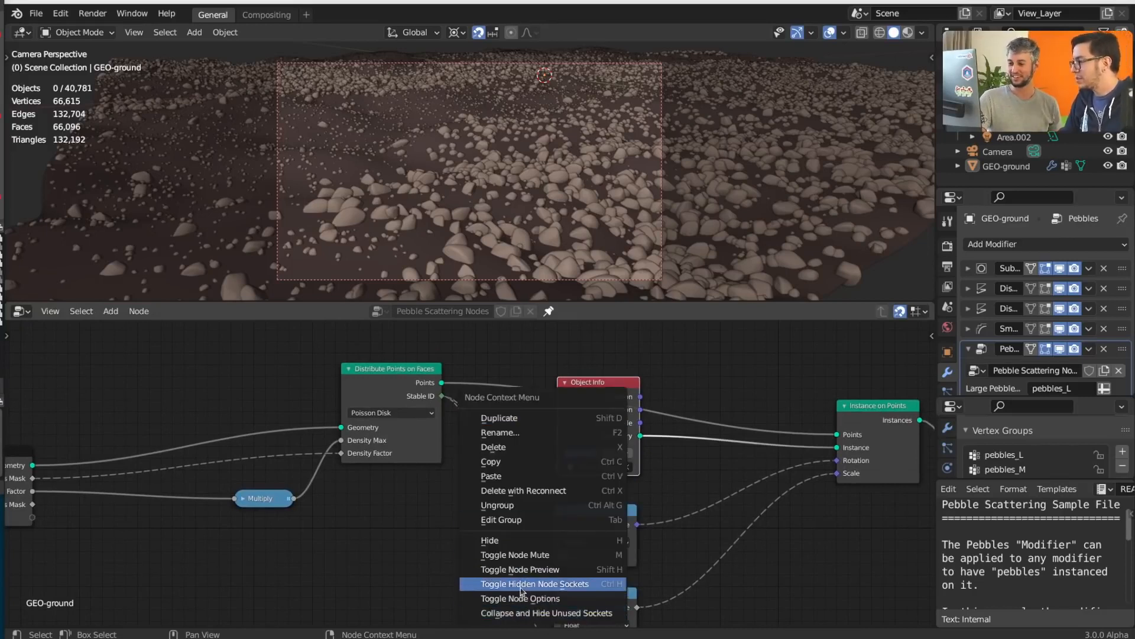
{"action": "key", "text": "Escape"}
{"action": "middle_click_drag", "start_coordinate": [705, 510], "coordinate": [697, 480]}
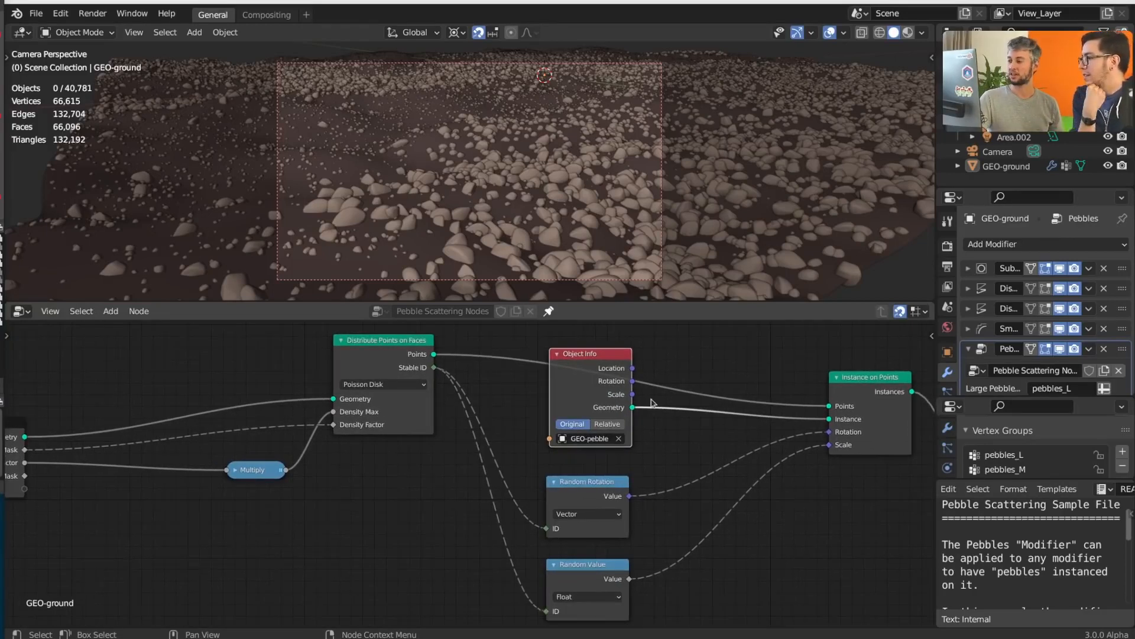
{"action": "scroll", "coordinate": [674, 506], "scroll_direction": "down", "scroll_amount": 2}
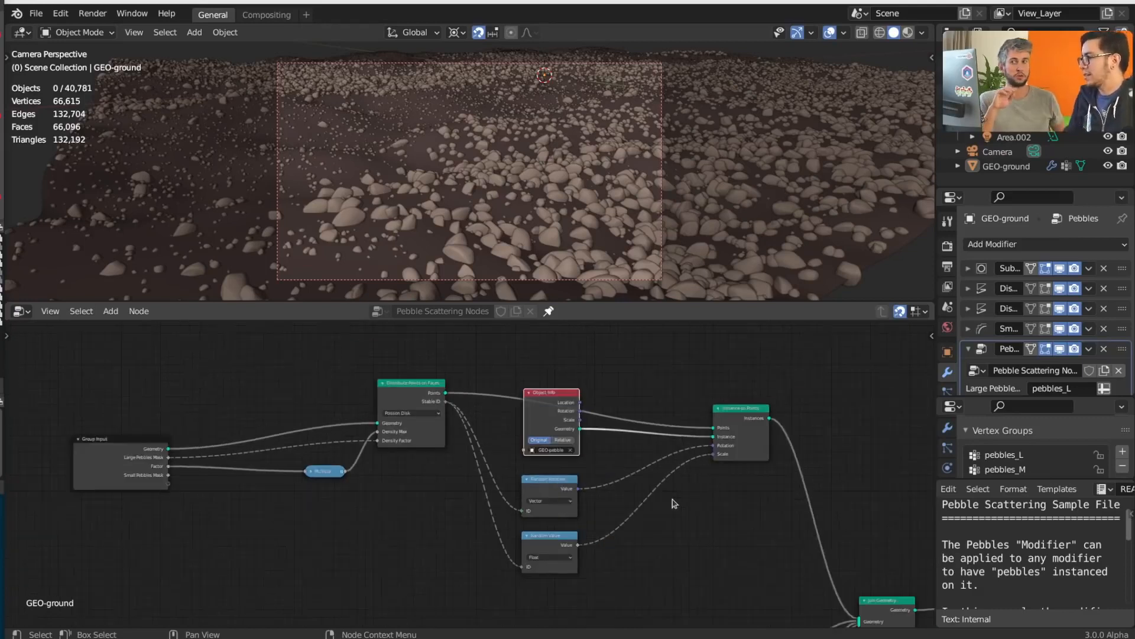
{"action": "key", "text": "ctrl+h"}
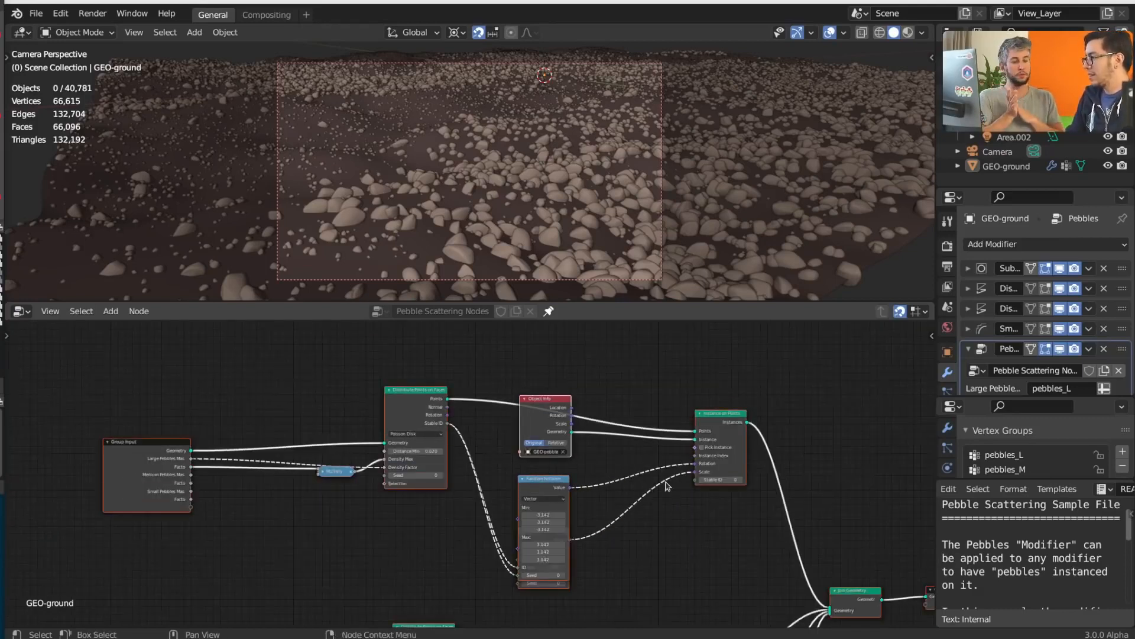
- Move the Multiply node down, clear of the links between the Group Input and the large pebbles' Distribute Points on Faces
{"action": "left_click", "coordinate": [333, 473]}
{"action": "left_click_drag", "start_coordinate": [332, 473], "coordinate": [330, 516]}
{"action": "middle_click_drag", "start_coordinate": [315, 550], "coordinate": [353, 446]}
{"action": "scroll", "coordinate": [327, 477], "scroll_direction": "down", "scroll_amount": 1}
{"action": "middle_click_drag", "start_coordinate": [282, 568], "coordinate": [329, 624]}
{"action": "scroll", "coordinate": [298, 490], "scroll_direction": "up", "scroll_amount": 2}
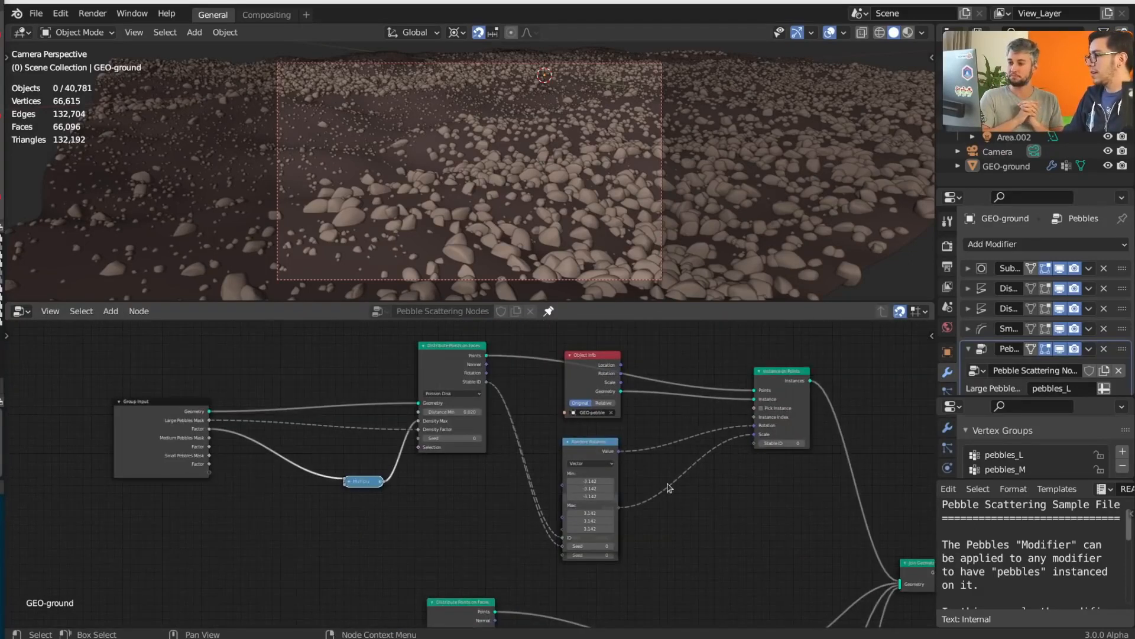
- Move the large pebbles' Object Info and Random Rotation nodes straight up so they no longer overlap the Random Value node
{"action": "middle_click_drag", "start_coordinate": [636, 385], "coordinate": [601, 448]}
{"action": "left_click_drag", "start_coordinate": [579, 451], "coordinate": [562, 356]}
{"action": "key", "text": "y"}
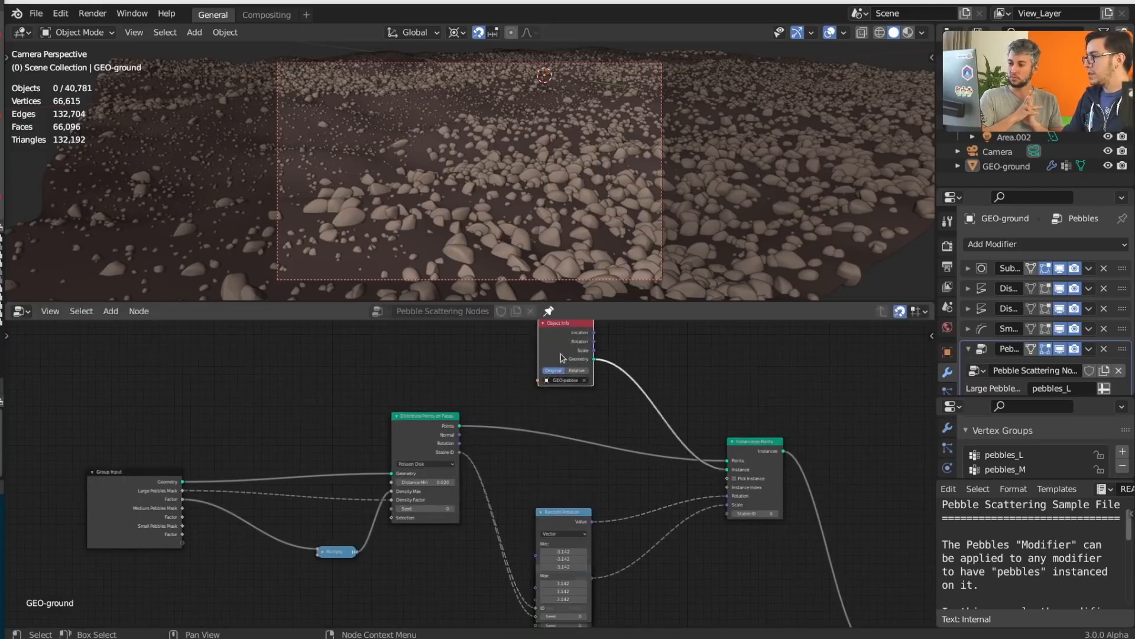
{"action": "left_click_drag", "start_coordinate": [561, 531], "coordinate": [567, 431]}
{"action": "key", "text": "y"}
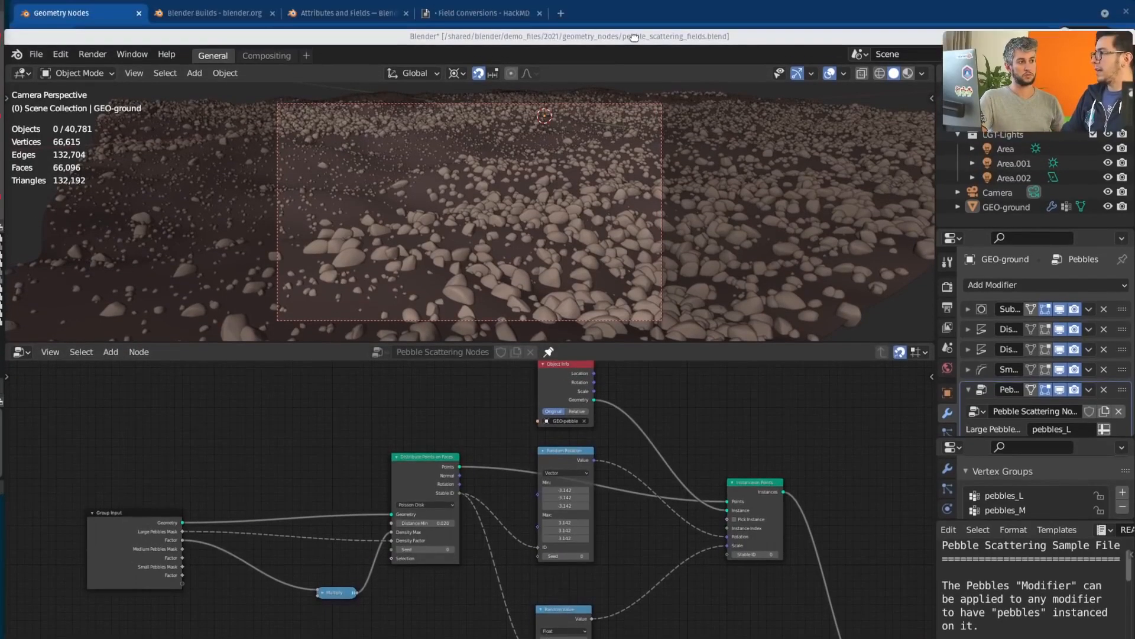
- Switch to the browser's Field Conversions note and read through its Changes necessary, No changes necessary and Completely Removed sections
{"action": "left_click", "coordinate": [499, 14]}
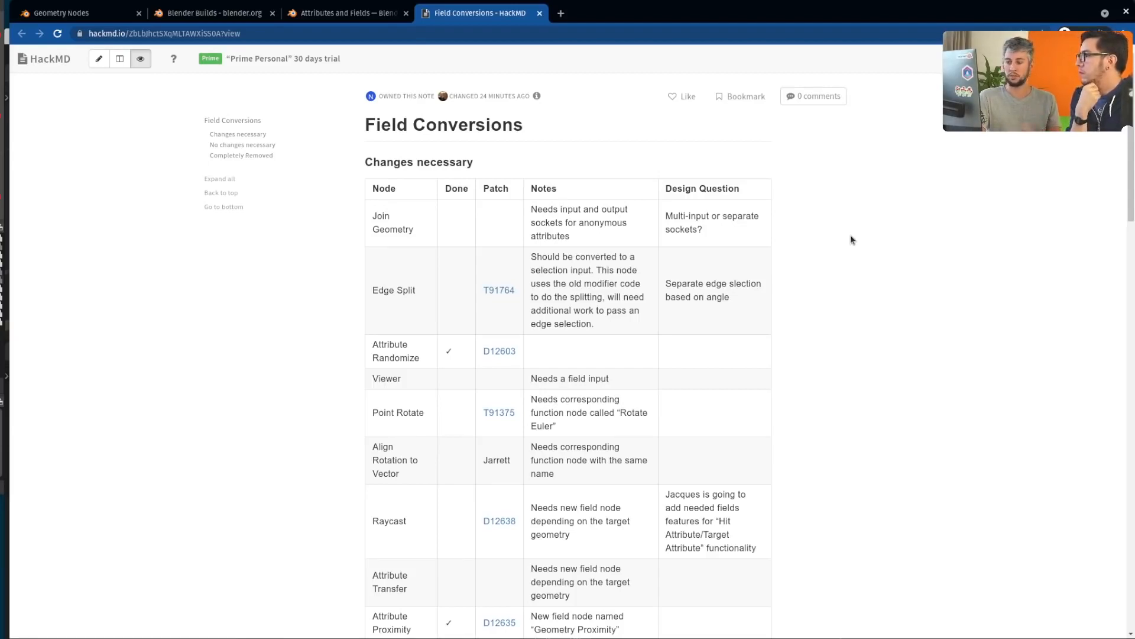
{"action": "scroll", "coordinate": [851, 236], "scroll_direction": "down", "scroll_amount": 4}
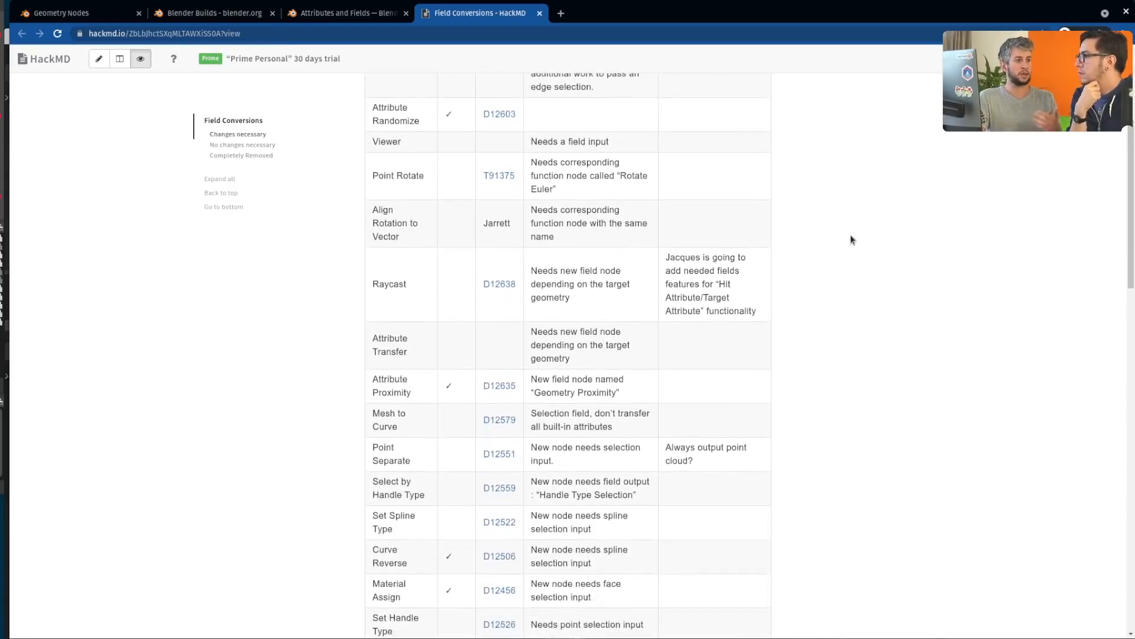
{"action": "scroll", "coordinate": [851, 239], "scroll_direction": "down", "scroll_amount": 3}
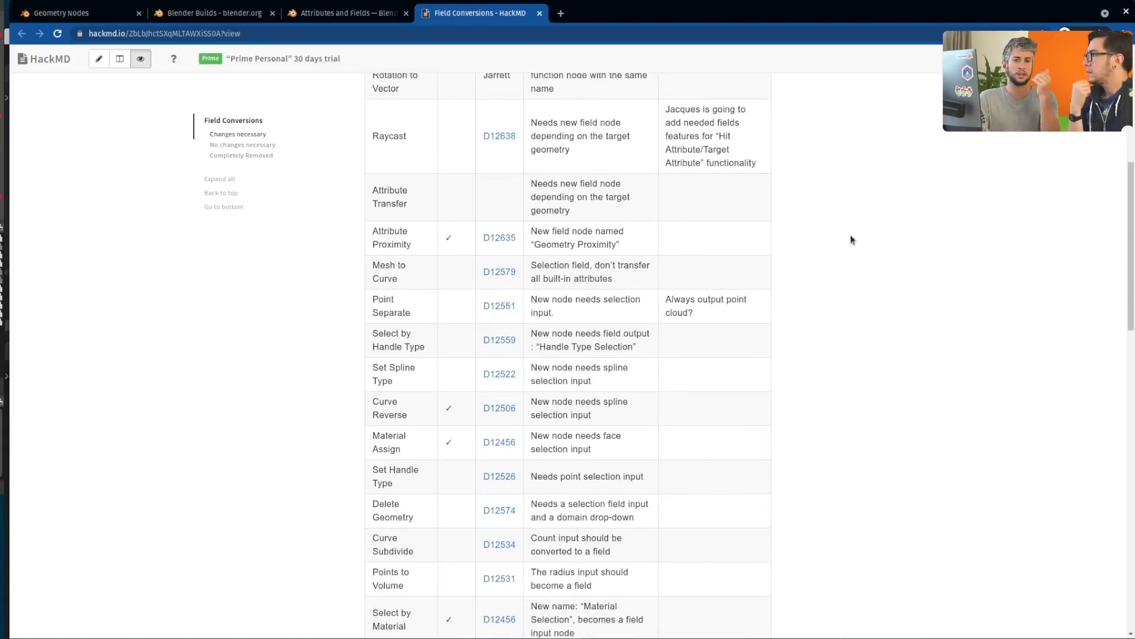
{"action": "scroll", "coordinate": [850, 235], "scroll_direction": "down", "scroll_amount": 3}
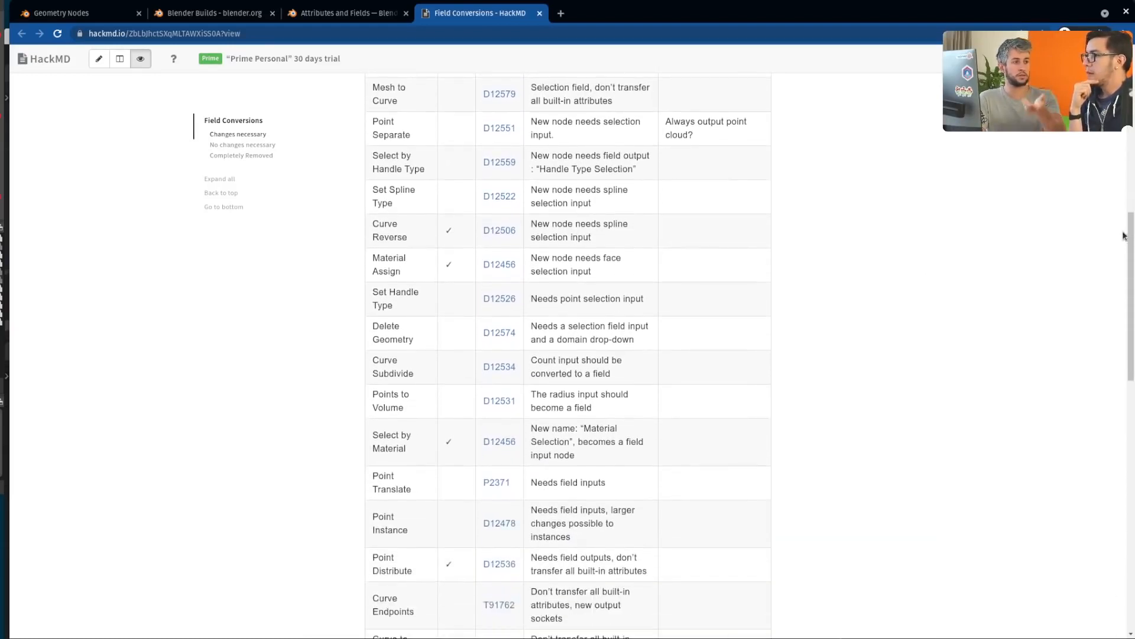
{"action": "left_click_drag", "start_coordinate": [1132, 258], "coordinate": [1133, 288]}
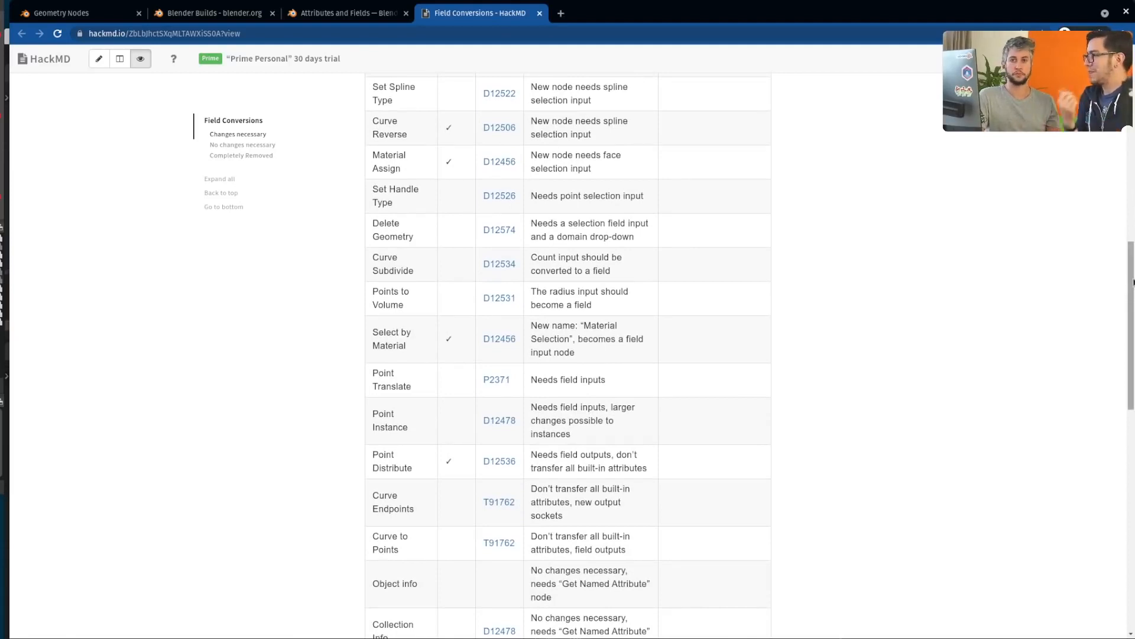
{"action": "left_click_drag", "start_coordinate": [1134, 282], "coordinate": [1134, 431]}
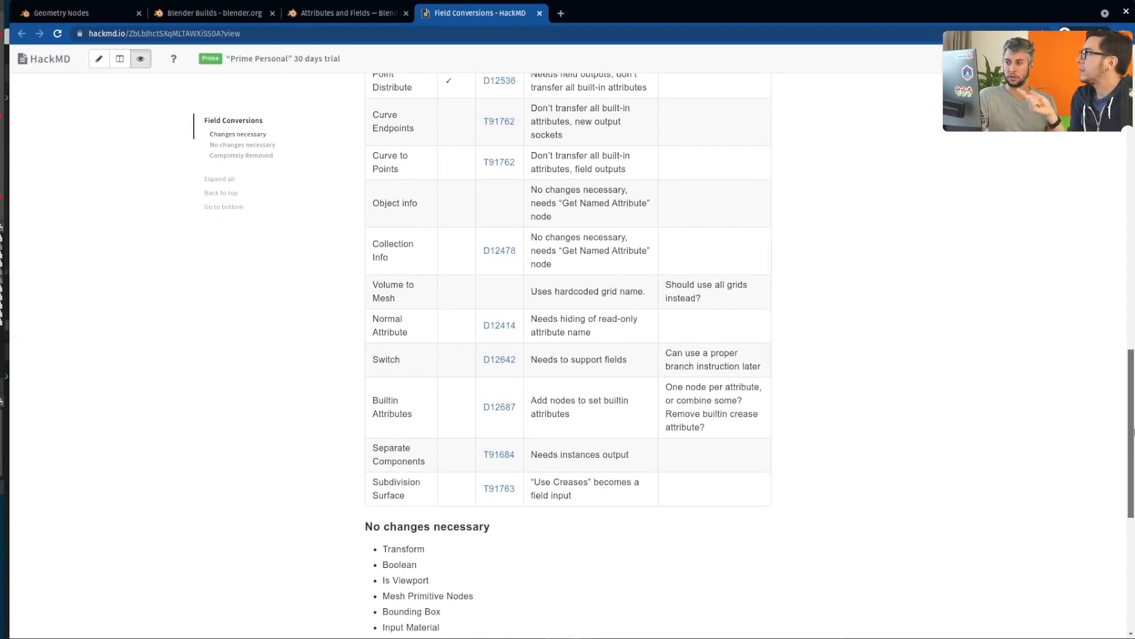
{"action": "left_click_drag", "start_coordinate": [1134, 433], "coordinate": [1131, 547]}
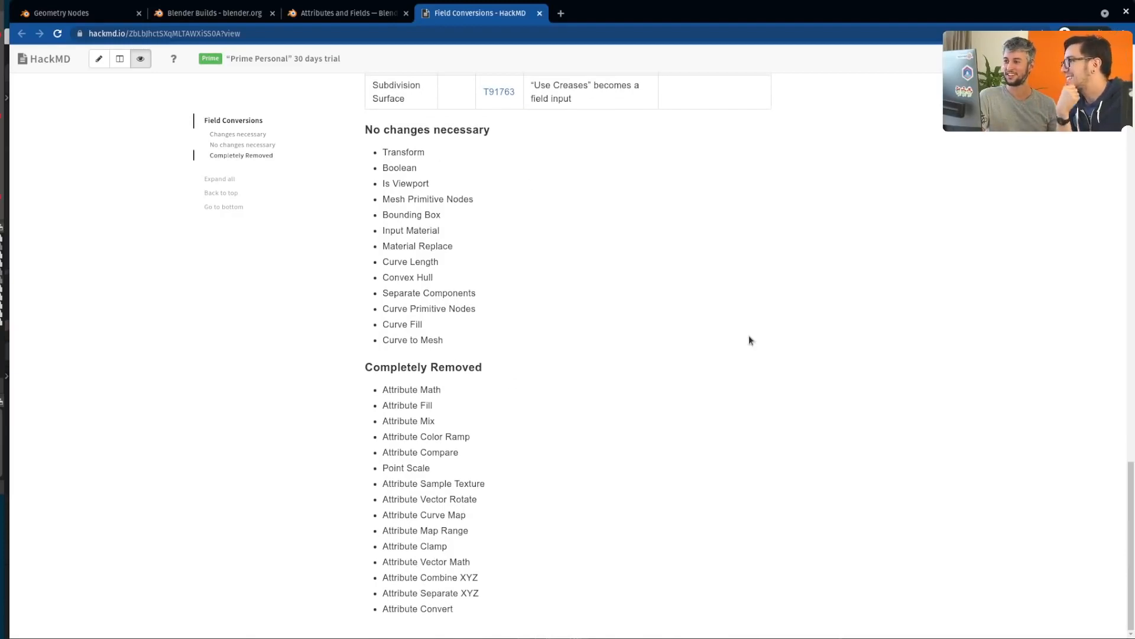
{"action": "scroll", "coordinate": [749, 340], "scroll_direction": "up", "scroll_amount": 8}
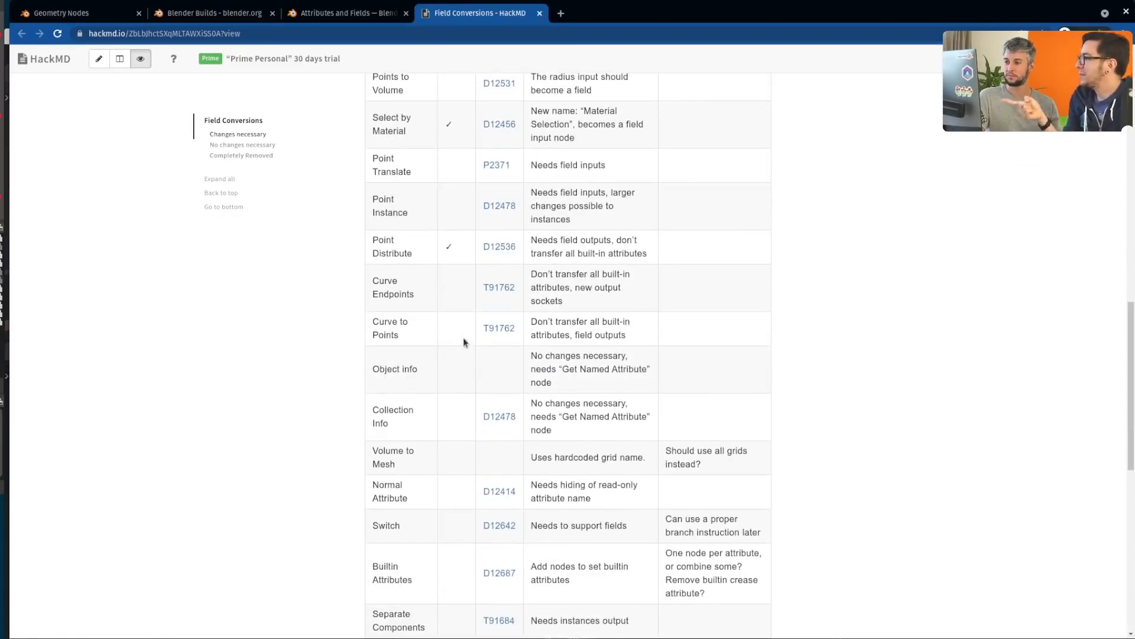
{"action": "scroll", "coordinate": [467, 290], "scroll_direction": "up", "scroll_amount": 5}
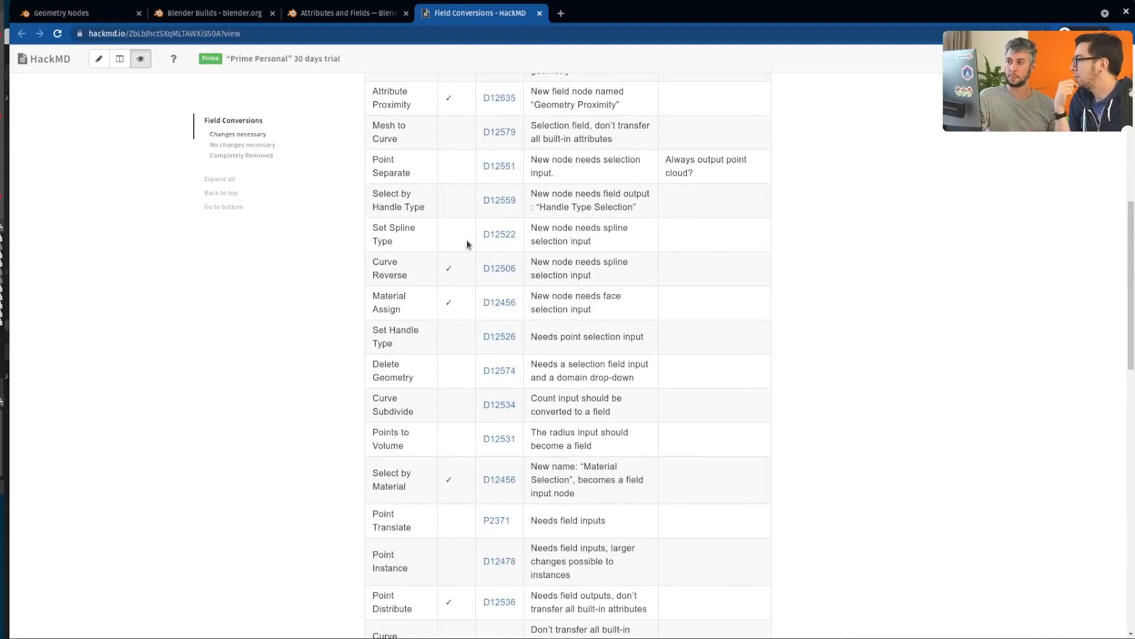
{"action": "scroll", "coordinate": [464, 258], "scroll_direction": "up", "scroll_amount": 7}
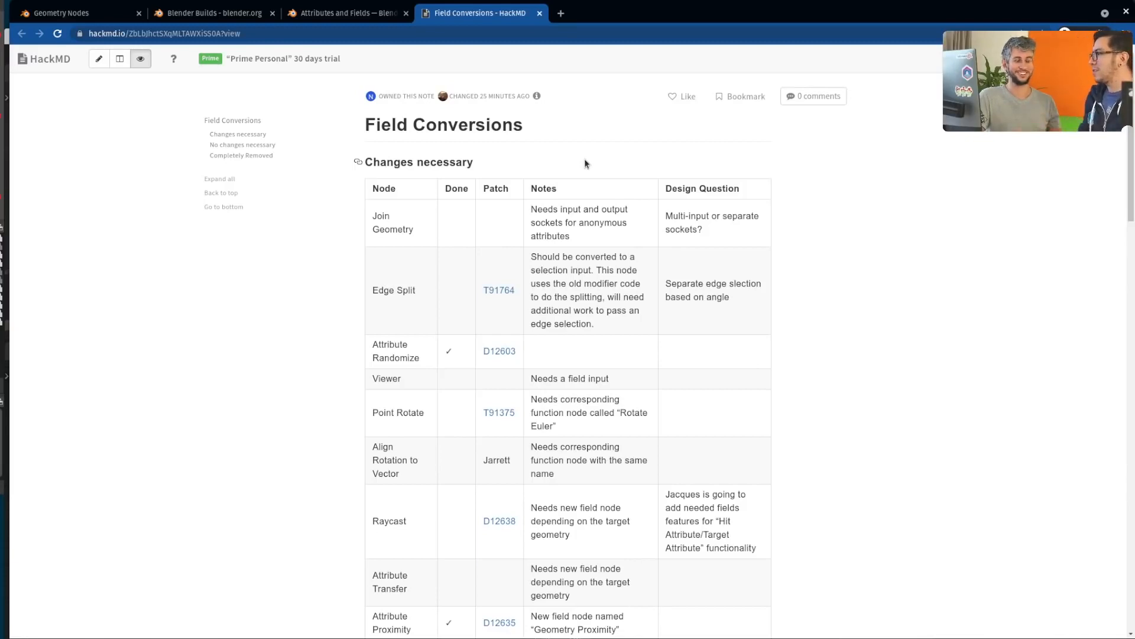
- Examine the Sample Files list on the Geometry Nodes project page, checking which files are ported to Fields
{"action": "left_click", "coordinate": [101, 13]}
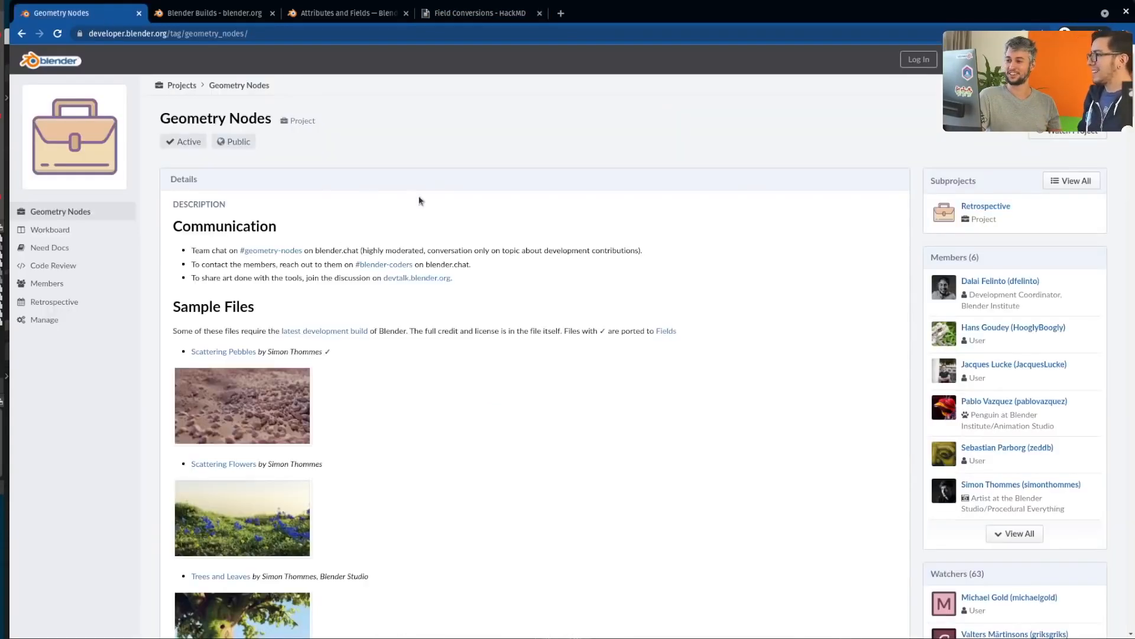
{"action": "left_click", "coordinate": [210, 13]}
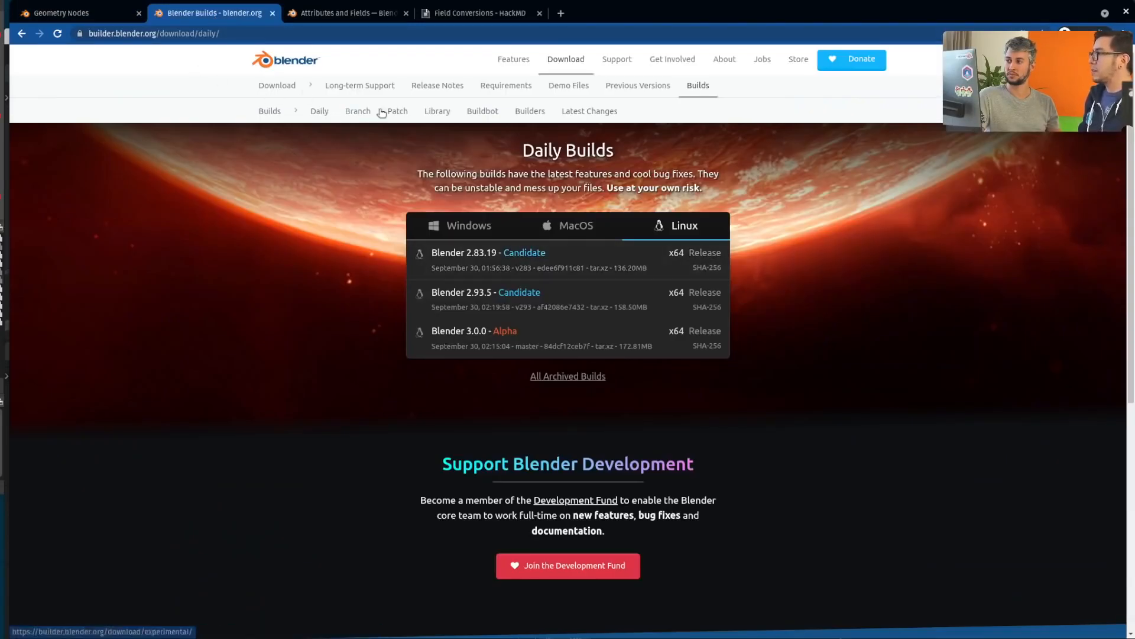
{"action": "left_click", "coordinate": [110, 13]}
{"action": "scroll", "coordinate": [544, 325], "scroll_direction": "down", "scroll_amount": 3}
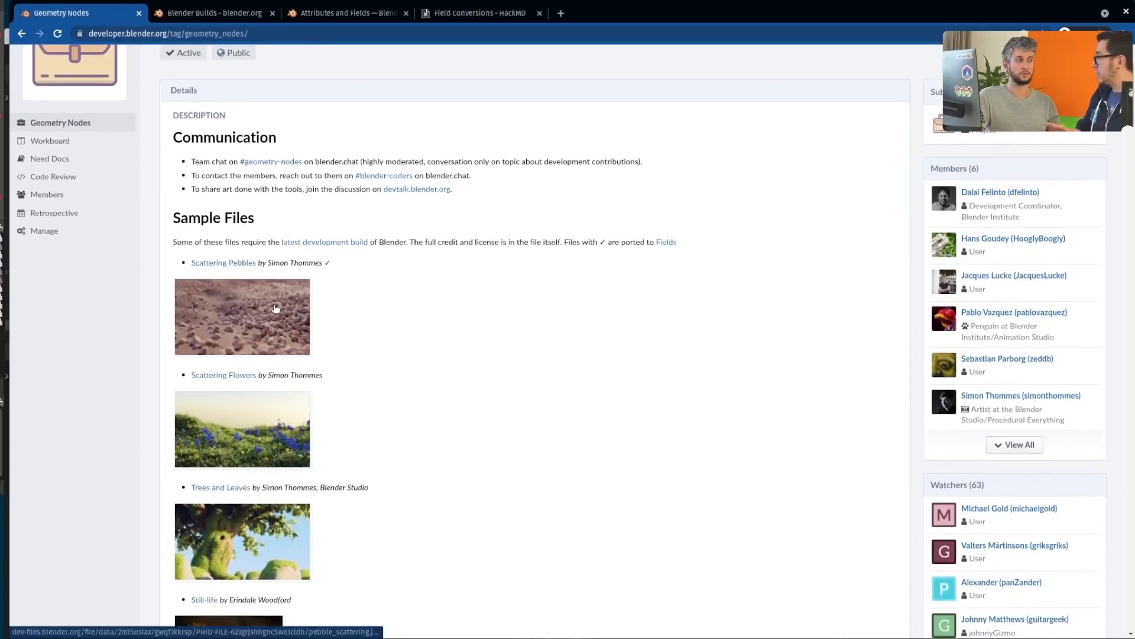
{"action": "scroll", "coordinate": [298, 322], "scroll_direction": "down", "scroll_amount": 1}
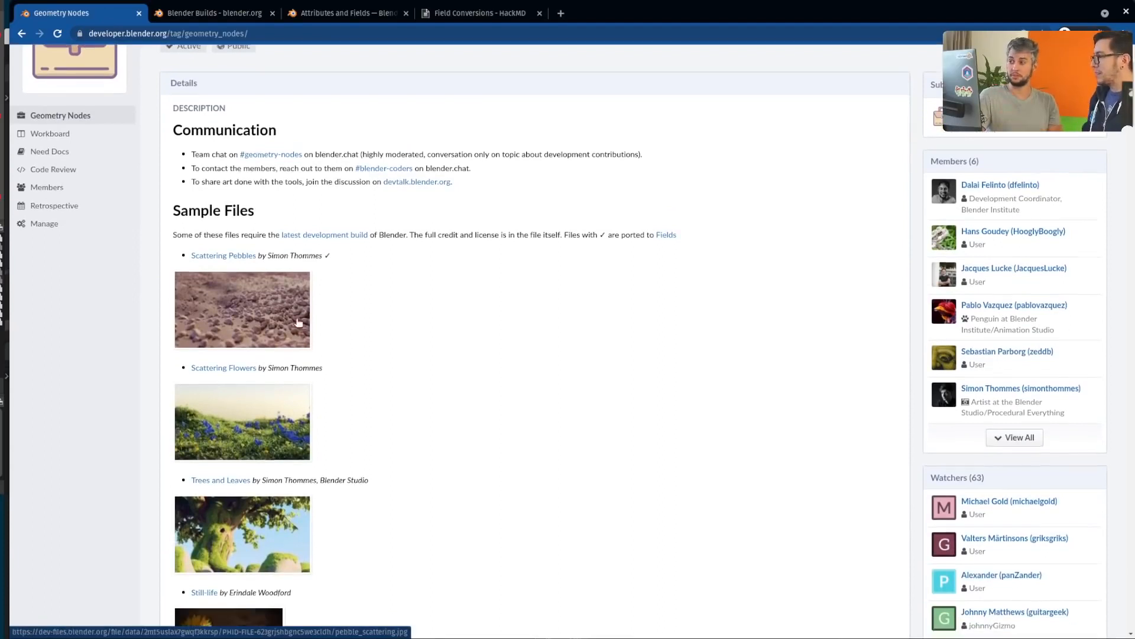
{"action": "scroll", "coordinate": [298, 322], "scroll_direction": "down", "scroll_amount": 2}
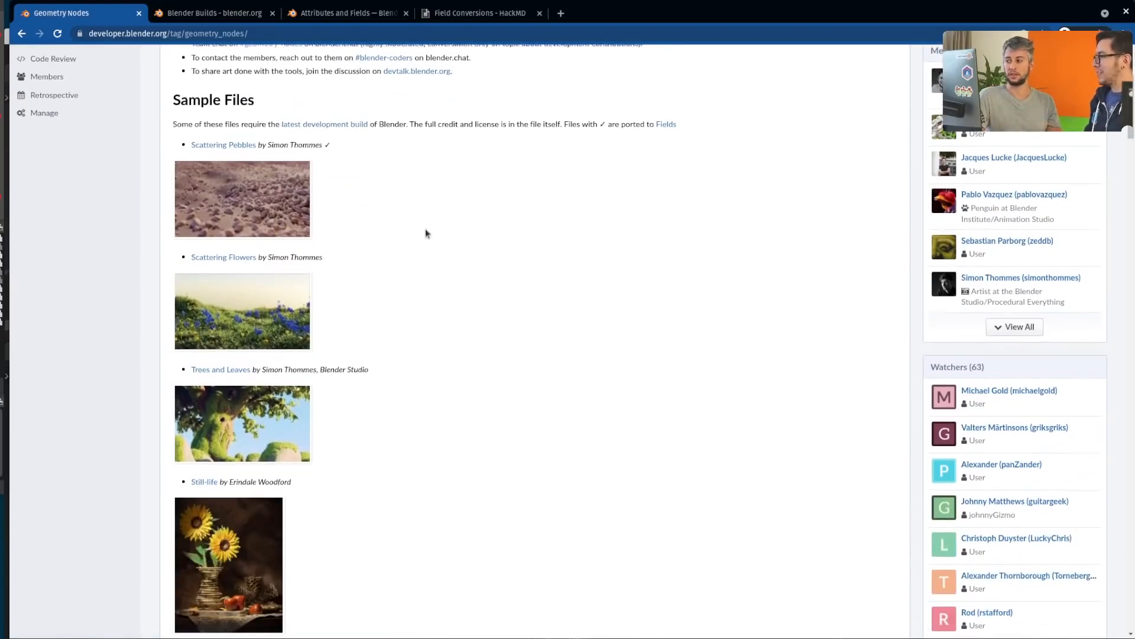
{"action": "scroll", "coordinate": [363, 417], "scroll_direction": "up", "scroll_amount": 3}
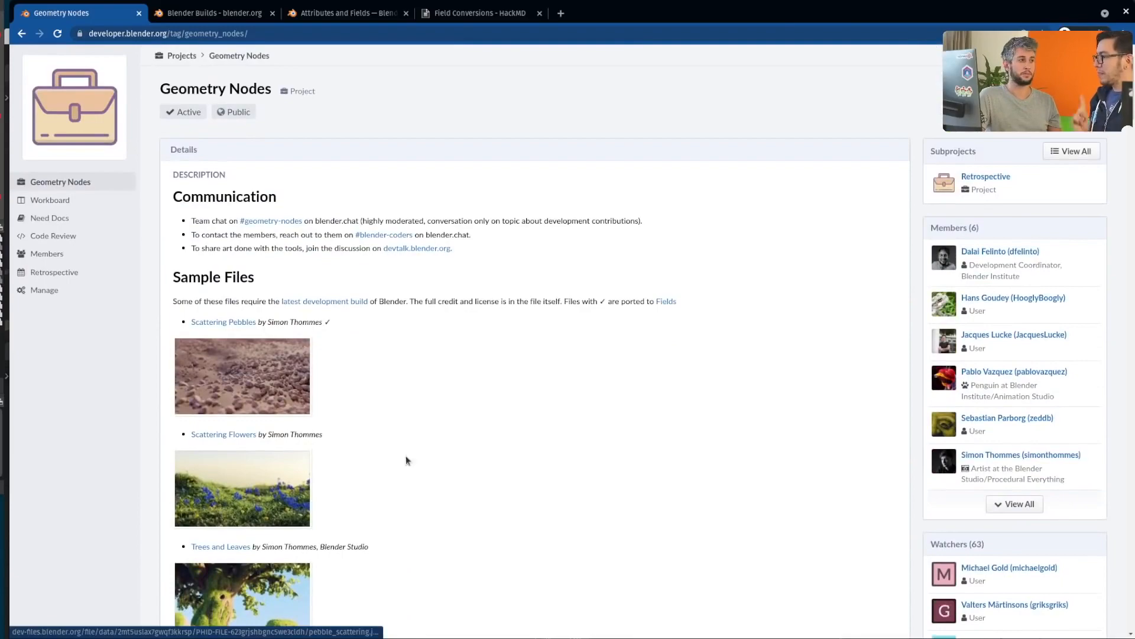
- Return to Blender and enlarge the node editor to show the large pebbles branch up close
{"action": "key", "text": "alt+Tab"}
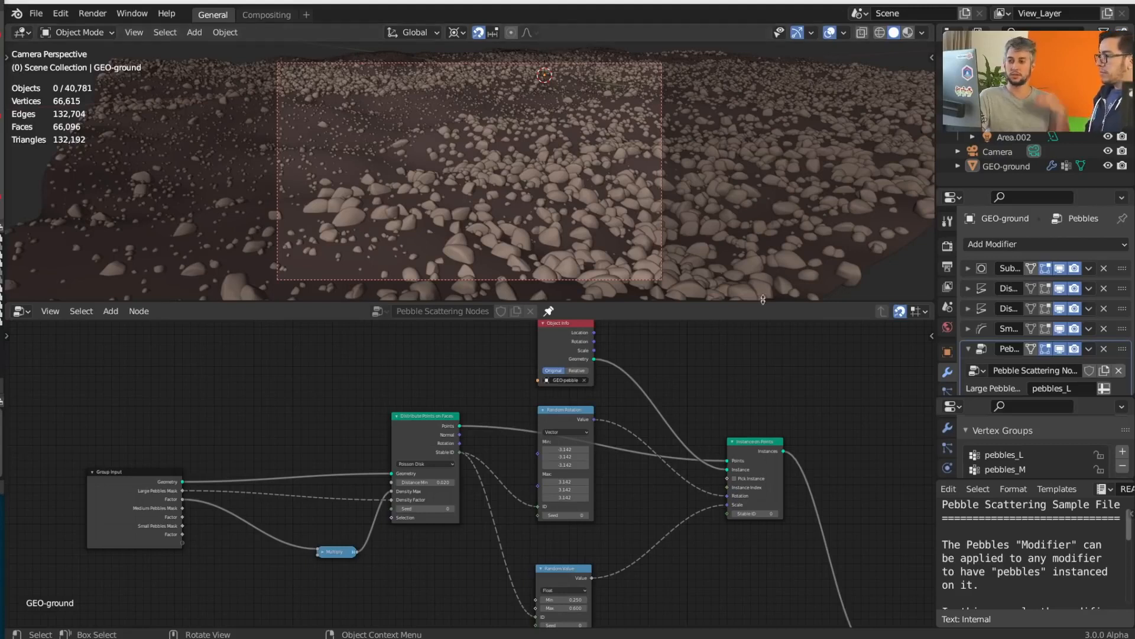
{"action": "left_click_drag", "start_coordinate": [763, 302], "coordinate": [763, 171]}
{"action": "scroll", "coordinate": [742, 343], "scroll_direction": "up", "scroll_amount": 3}
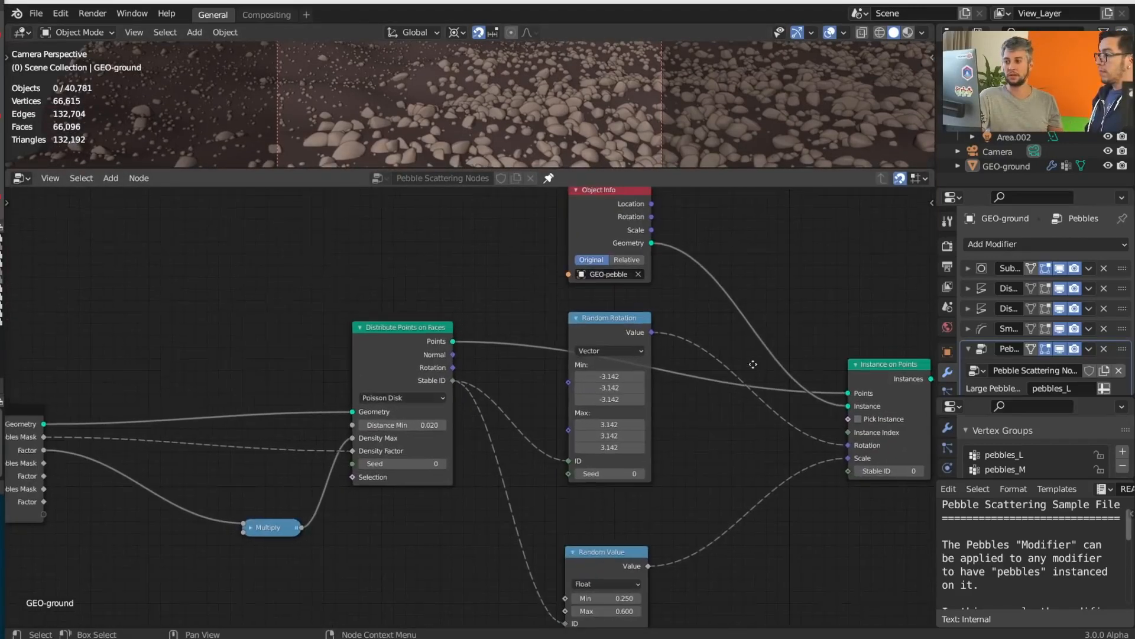
{"action": "middle_click_drag", "start_coordinate": [765, 350], "coordinate": [714, 384]}
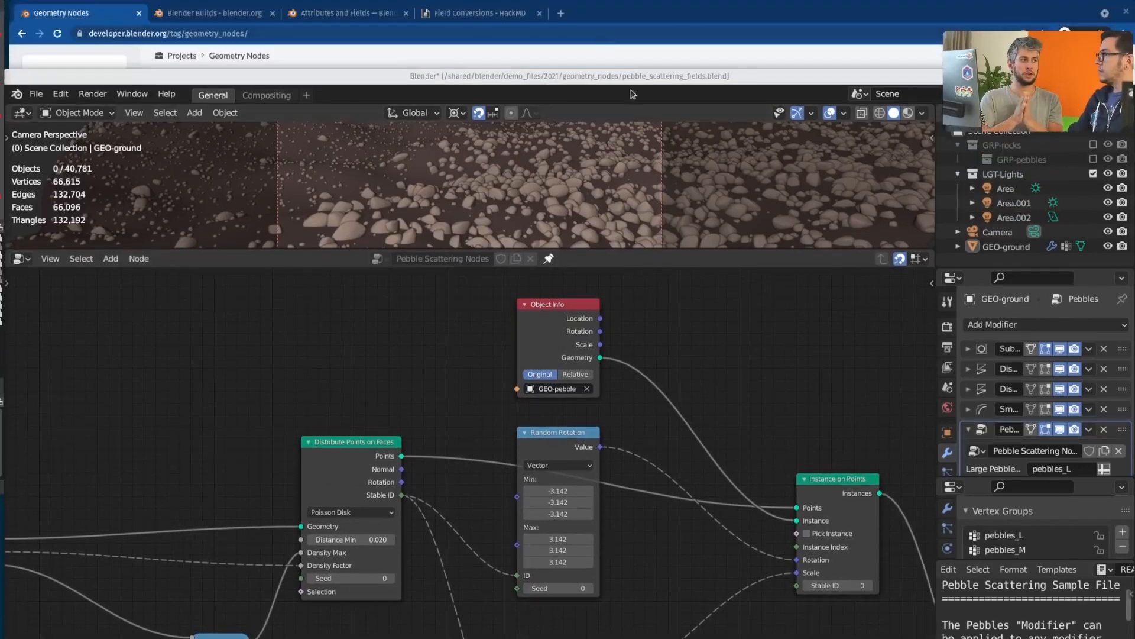
- Switch to the browser, open blender.org's Demo Files page from the Blender Builds page and browse to its Geometry Nodes section
{"action": "left_click", "coordinate": [188, 14]}
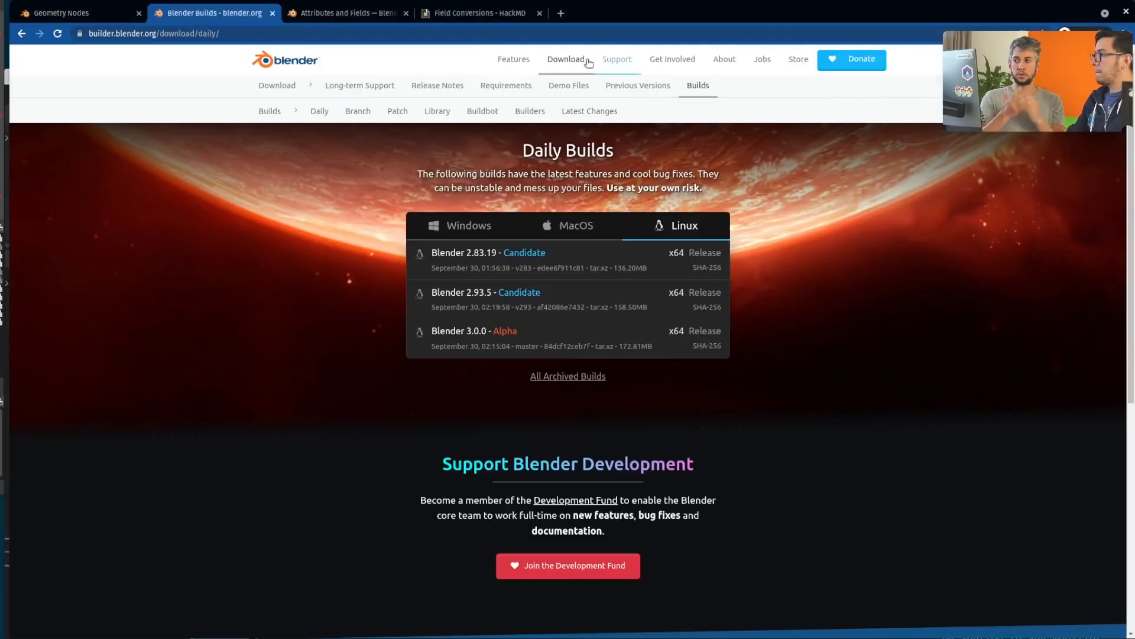
{"action": "left_click", "coordinate": [568, 86]}
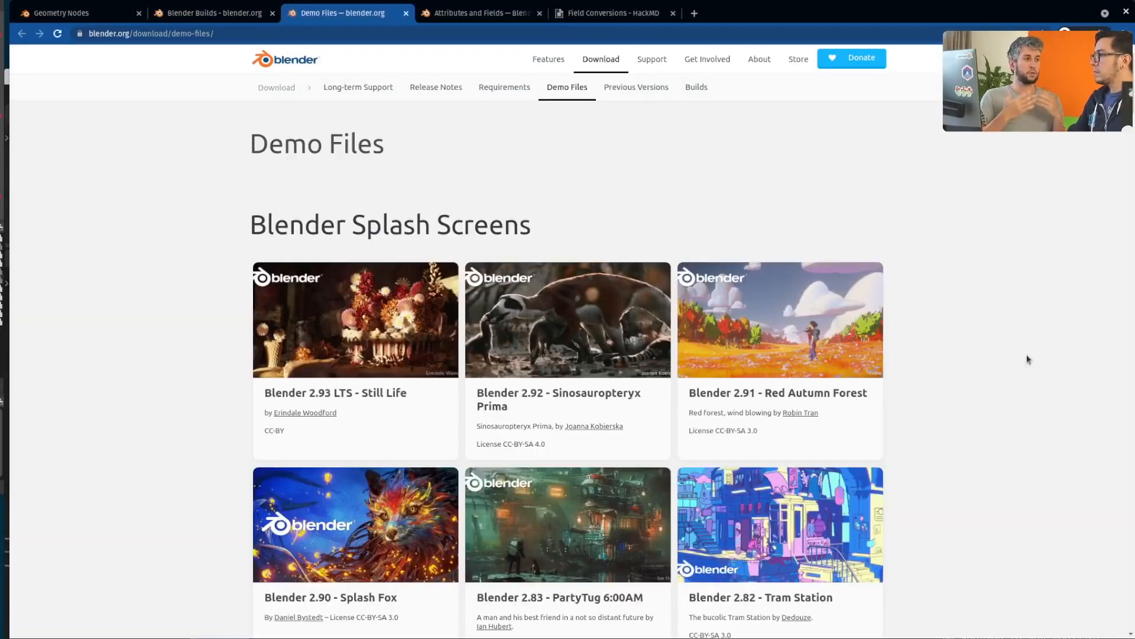
{"action": "scroll", "coordinate": [1020, 359], "scroll_direction": "down", "scroll_amount": 3}
{"action": "scroll", "coordinate": [1020, 359], "scroll_direction": "down", "scroll_amount": 10}
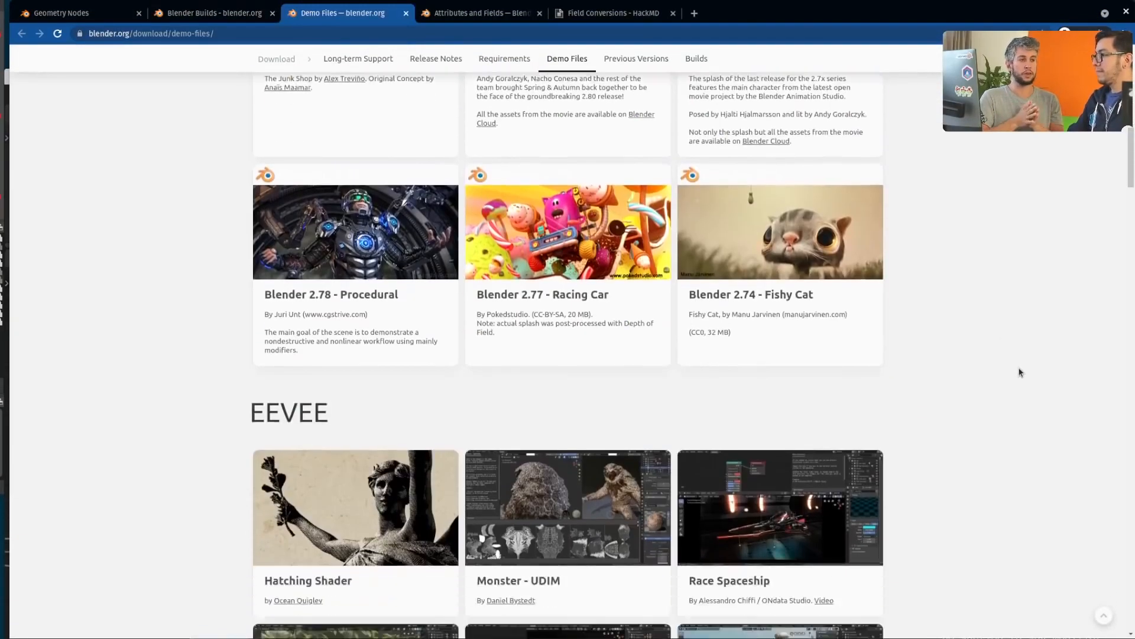
{"action": "scroll", "coordinate": [1019, 372], "scroll_direction": "down", "scroll_amount": 12}
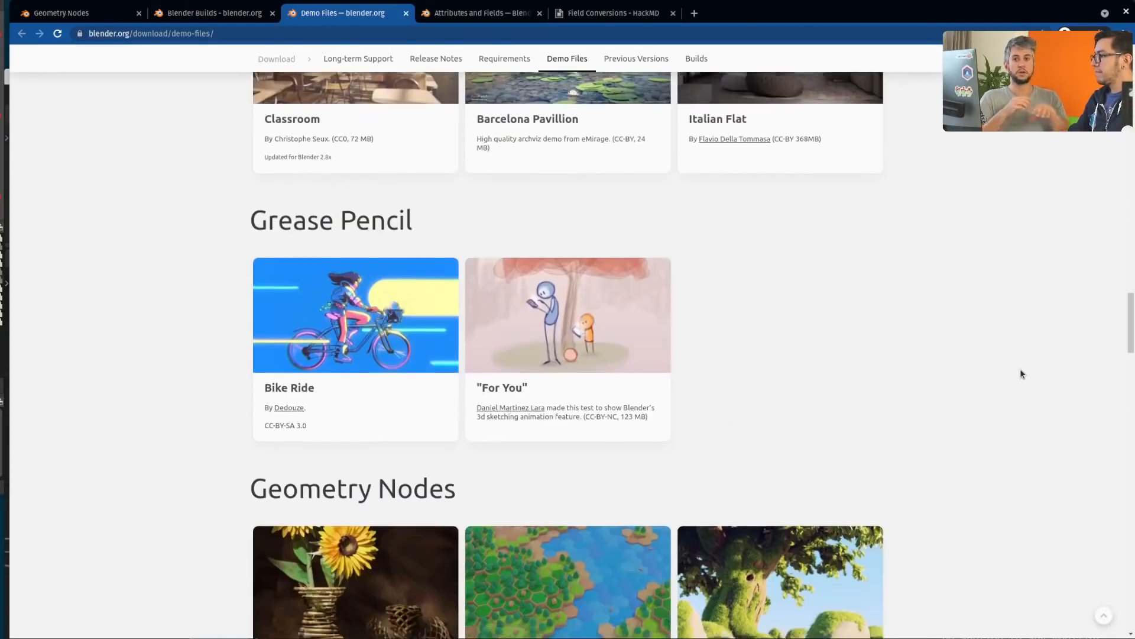
{"action": "scroll", "coordinate": [1020, 374], "scroll_direction": "down", "scroll_amount": 3}
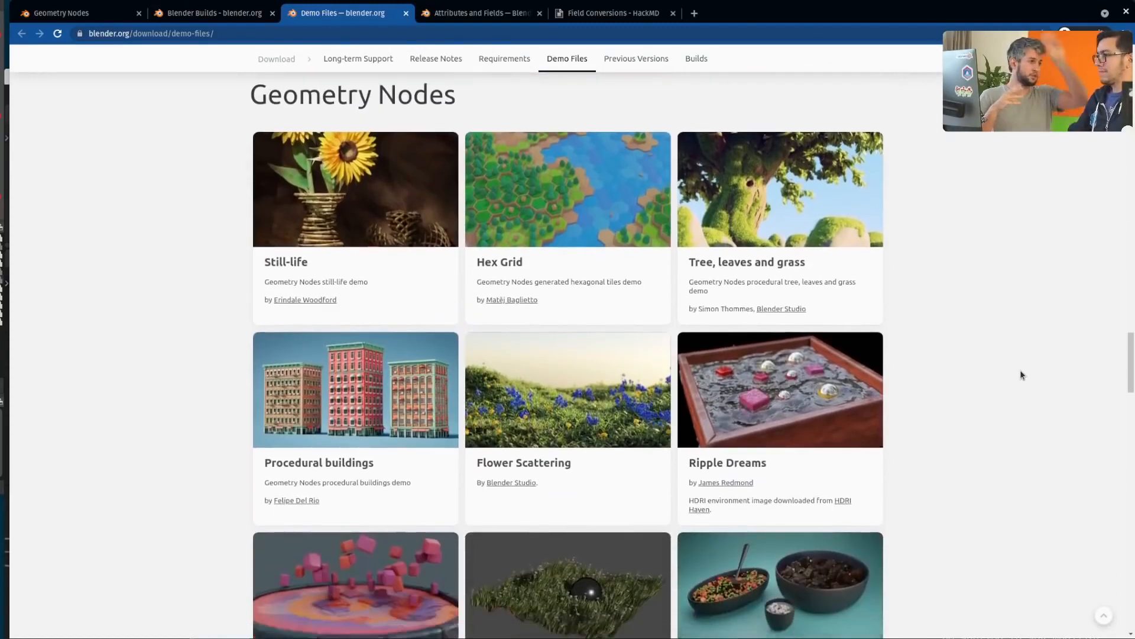
{"action": "scroll", "coordinate": [1020, 375], "scroll_direction": "up", "scroll_amount": 2}
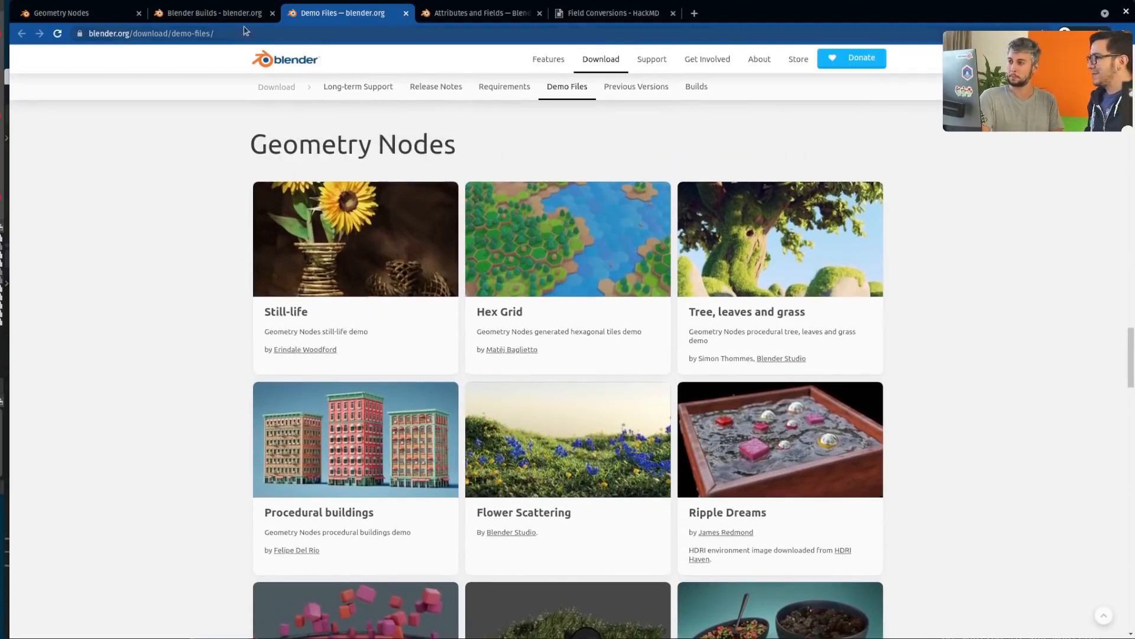
- Look through the open reference pages, including the Geometry Nodes project, the start of the Attributes and Fields article, and Daily Builds
{"action": "left_click", "coordinate": [174, 13]}
{"action": "left_click", "coordinate": [132, 16]}
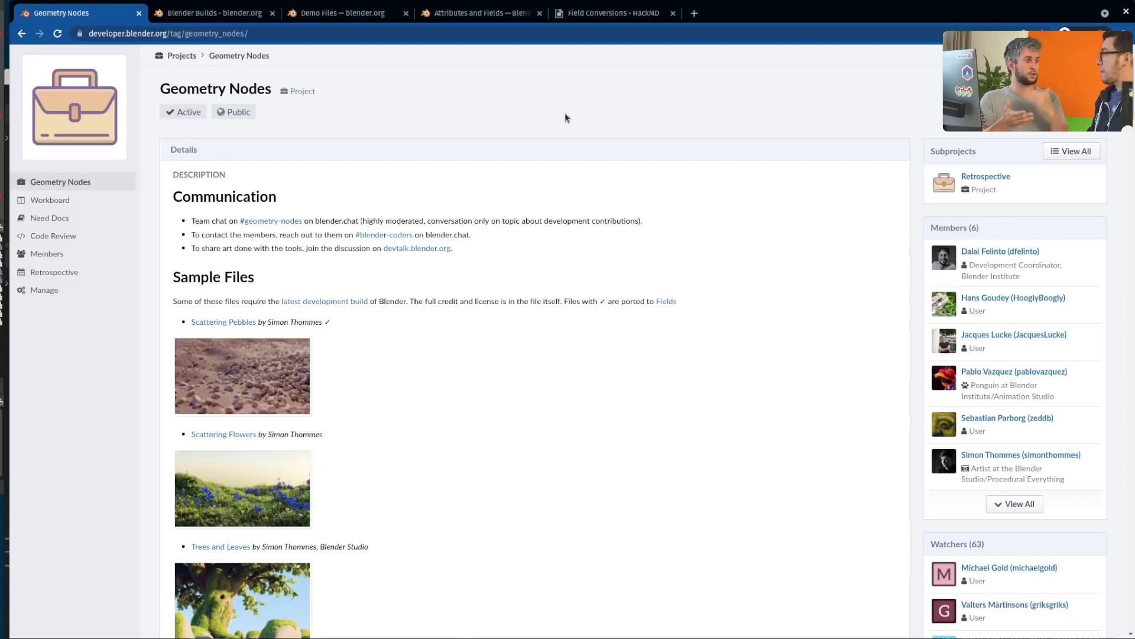
{"action": "left_click", "coordinate": [459, 17]}
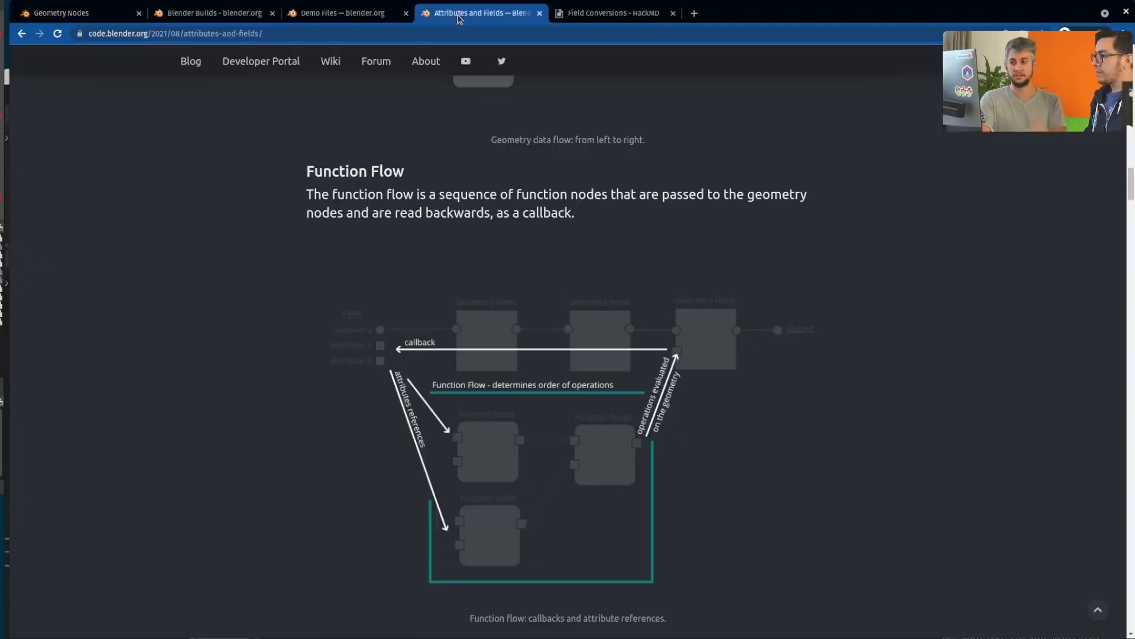
{"action": "left_click", "coordinate": [1097, 610]}
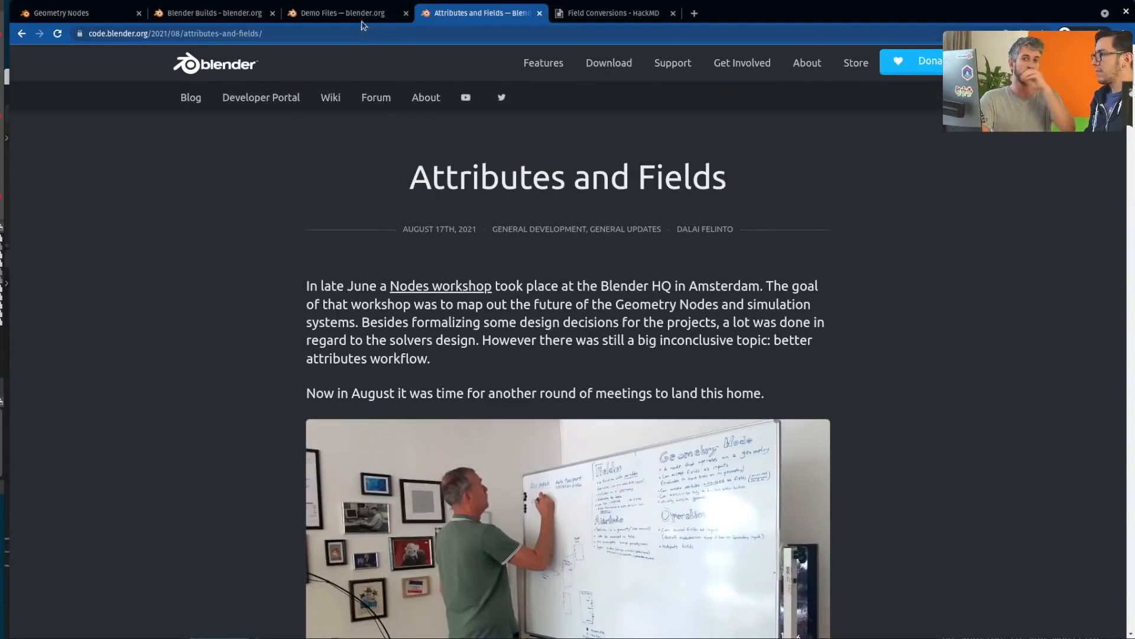
{"action": "left_click", "coordinate": [362, 18]}
{"action": "left_click", "coordinate": [204, 13]}
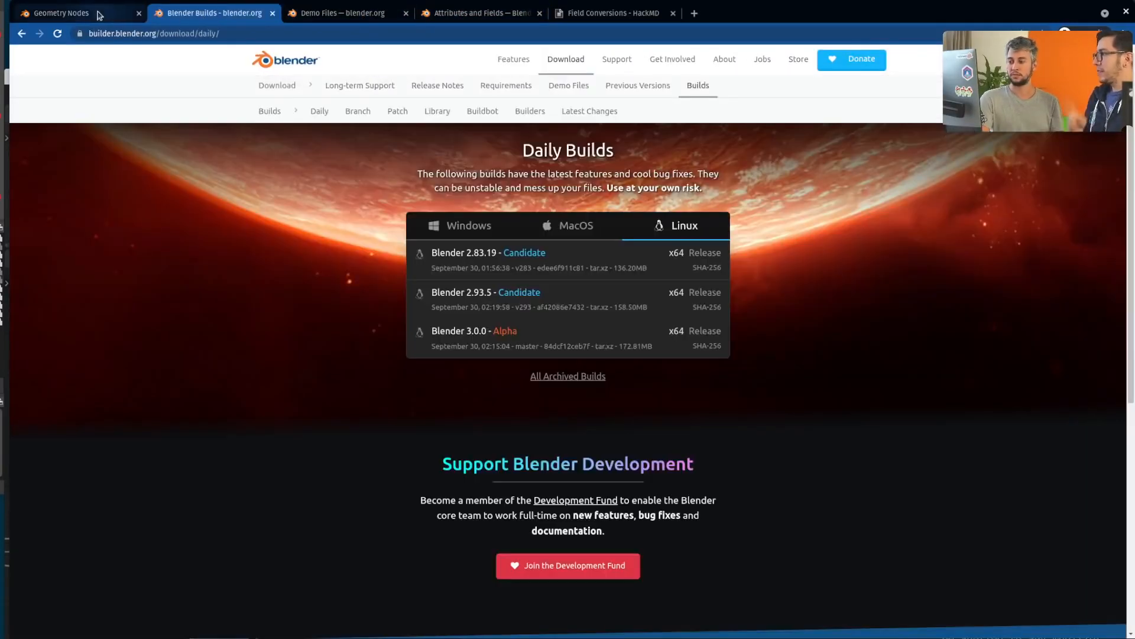